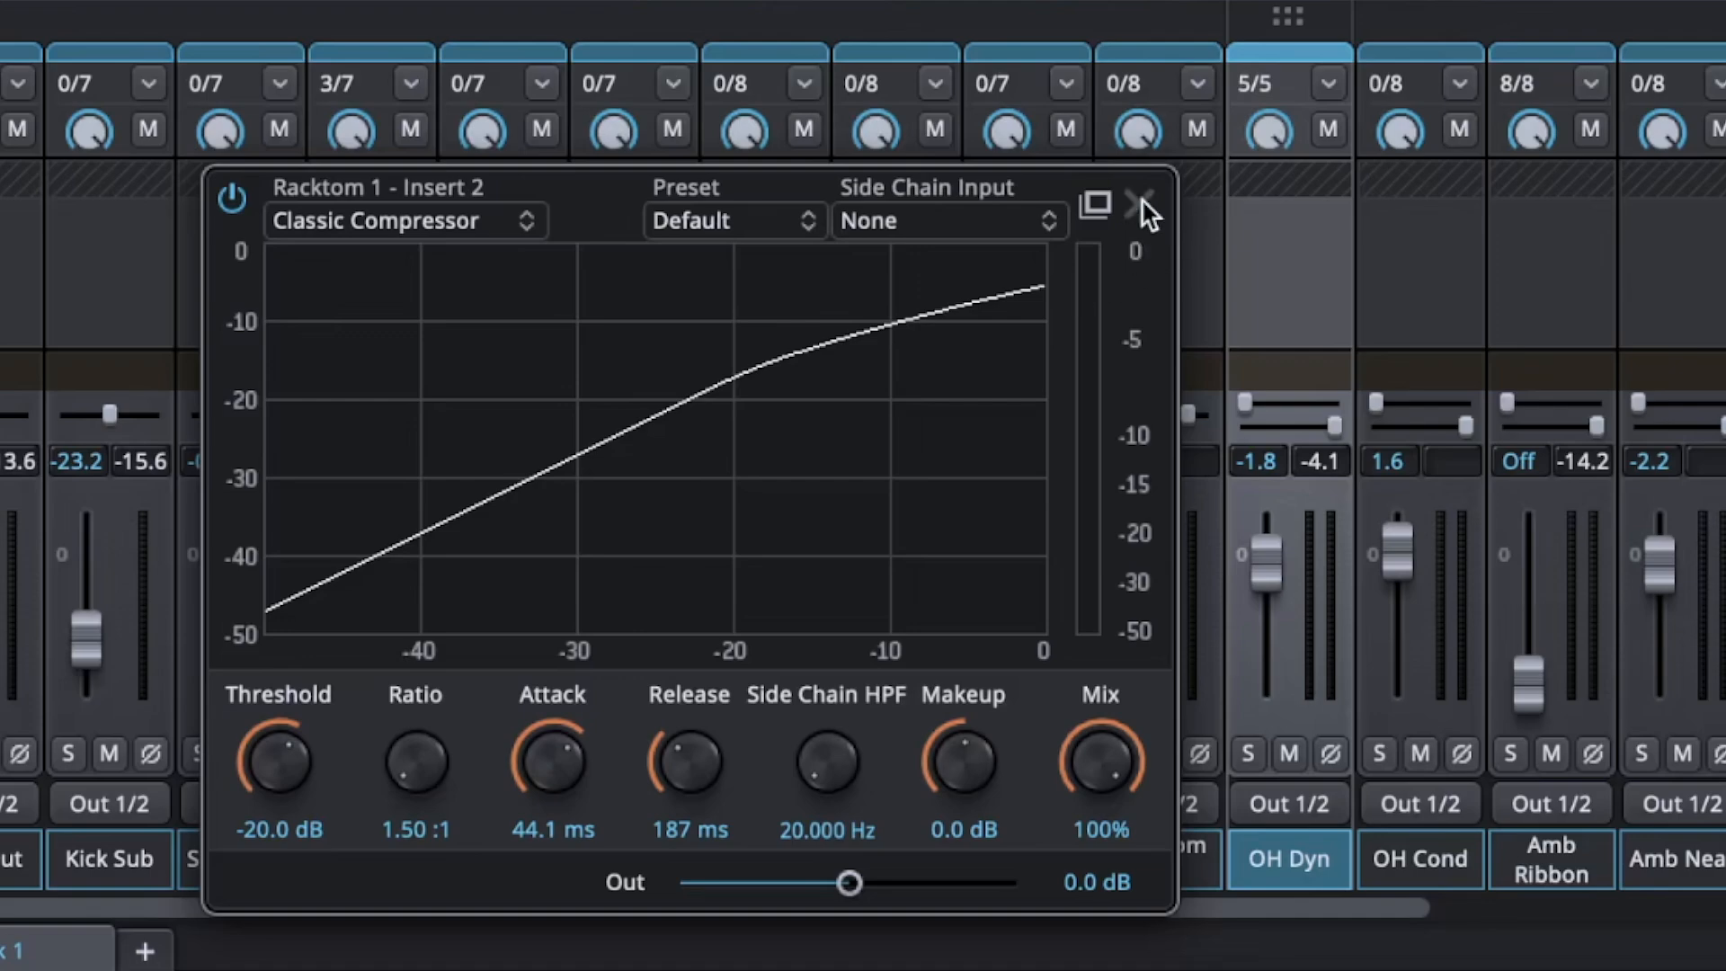
- Close the Racktom 1 compressor and review the drum mixer's channels, insert effects and instrument bleed settings
left_click(641, 299)
left_click(1112, 176)
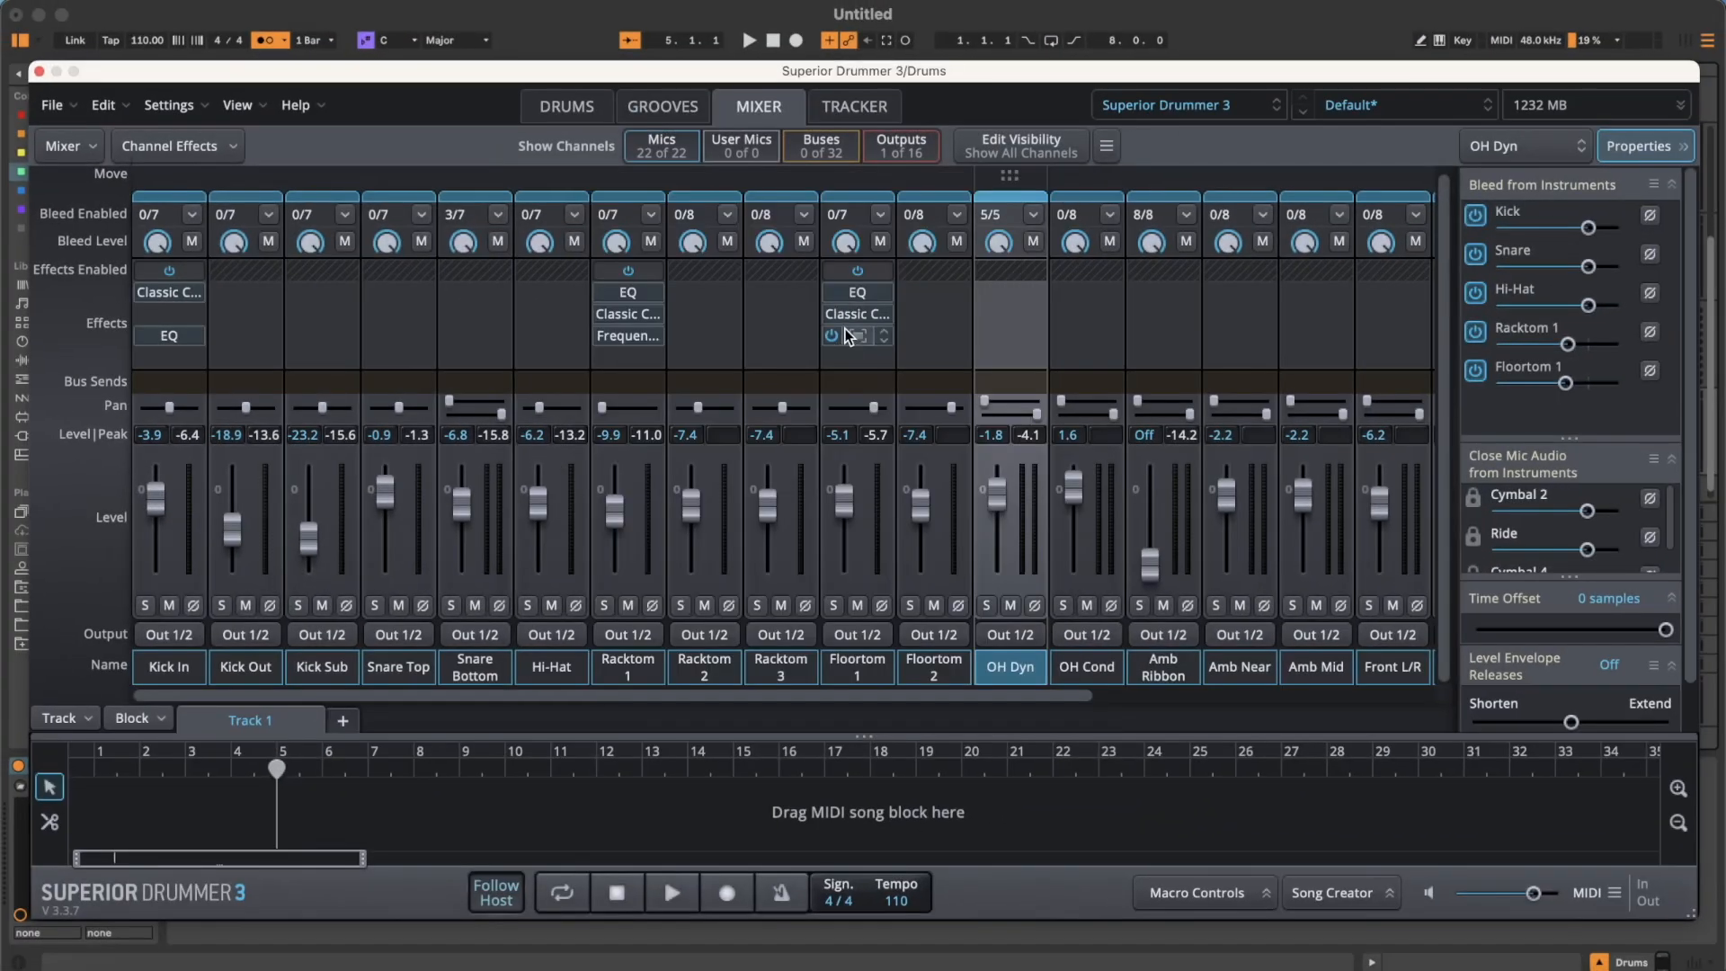
scroll(848, 337, "right", 3)
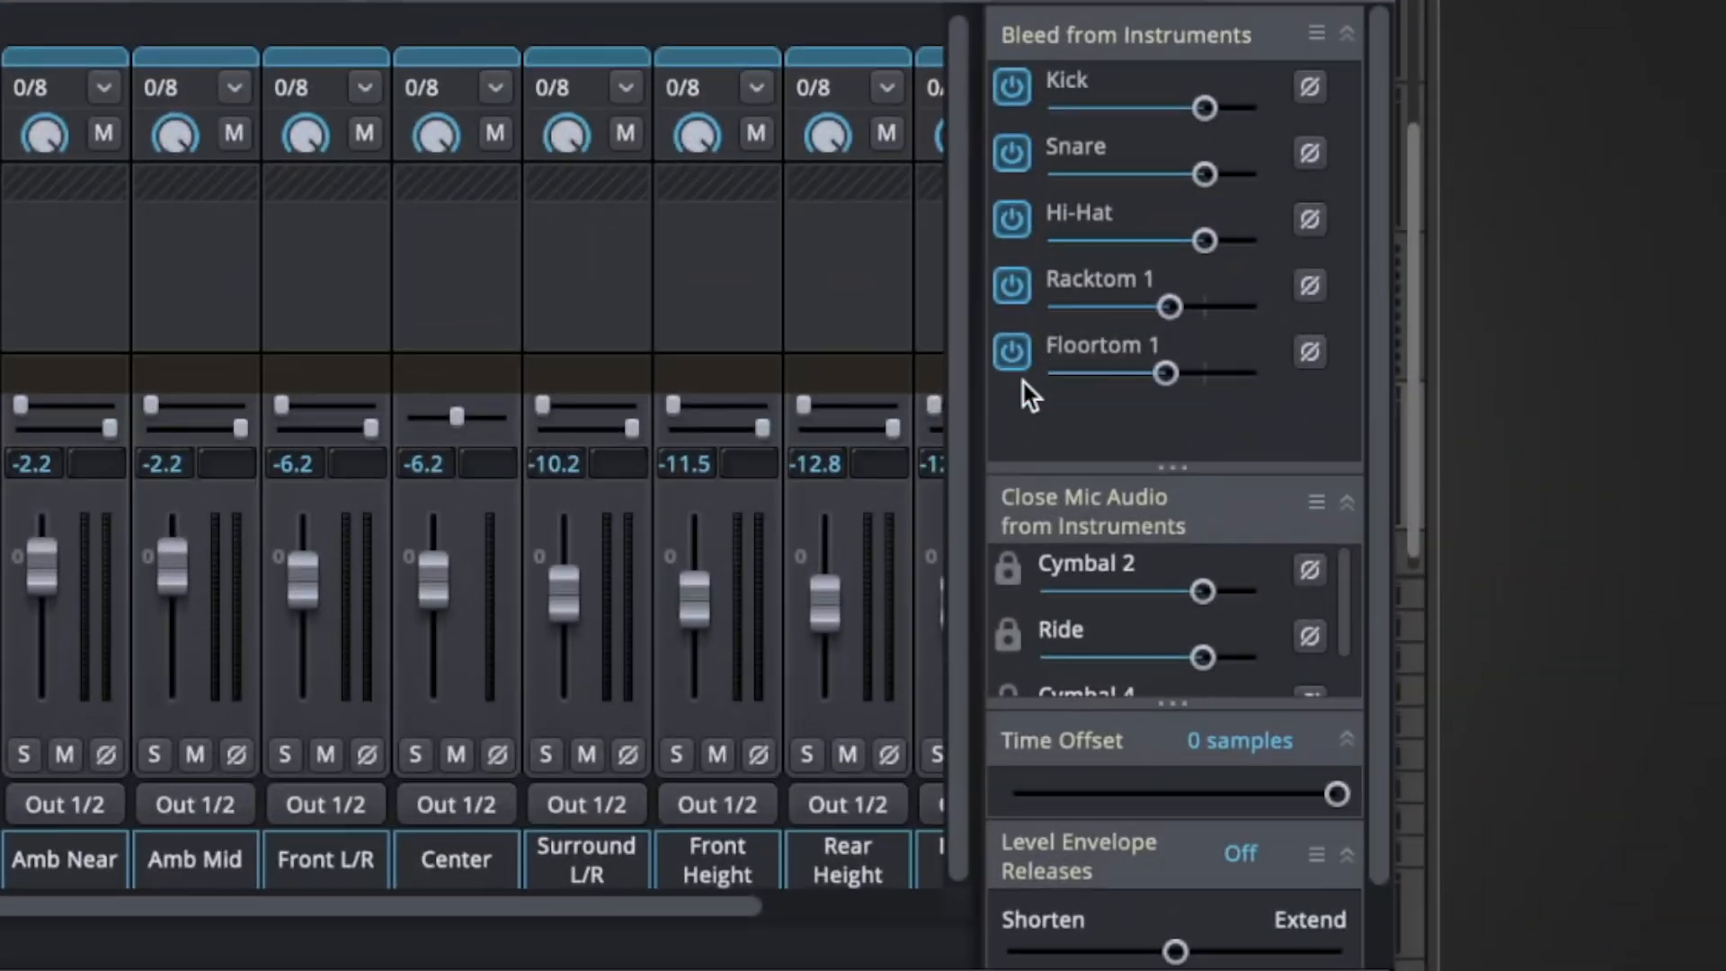
scroll(1407, 390, "left", 4)
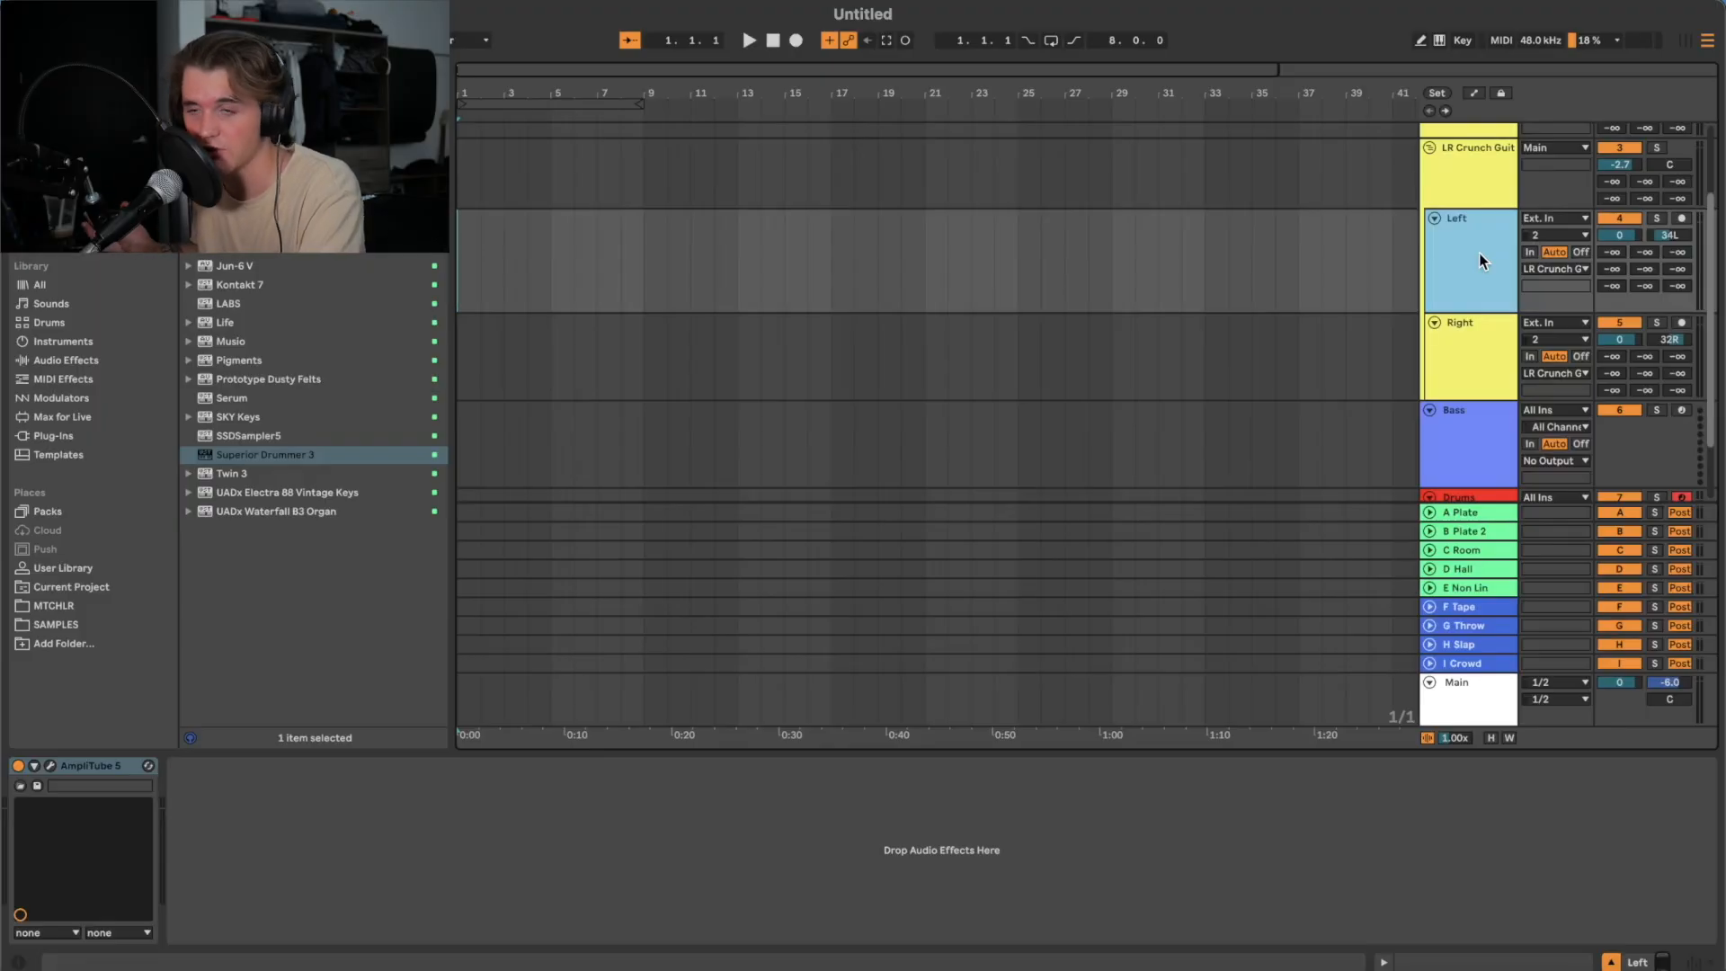
- Play back the recorded left and right crunch guitar takes from bar 3 and from the start of the heavier section
scroll(1458, 259, "up", 3)
left_click(1468, 191)
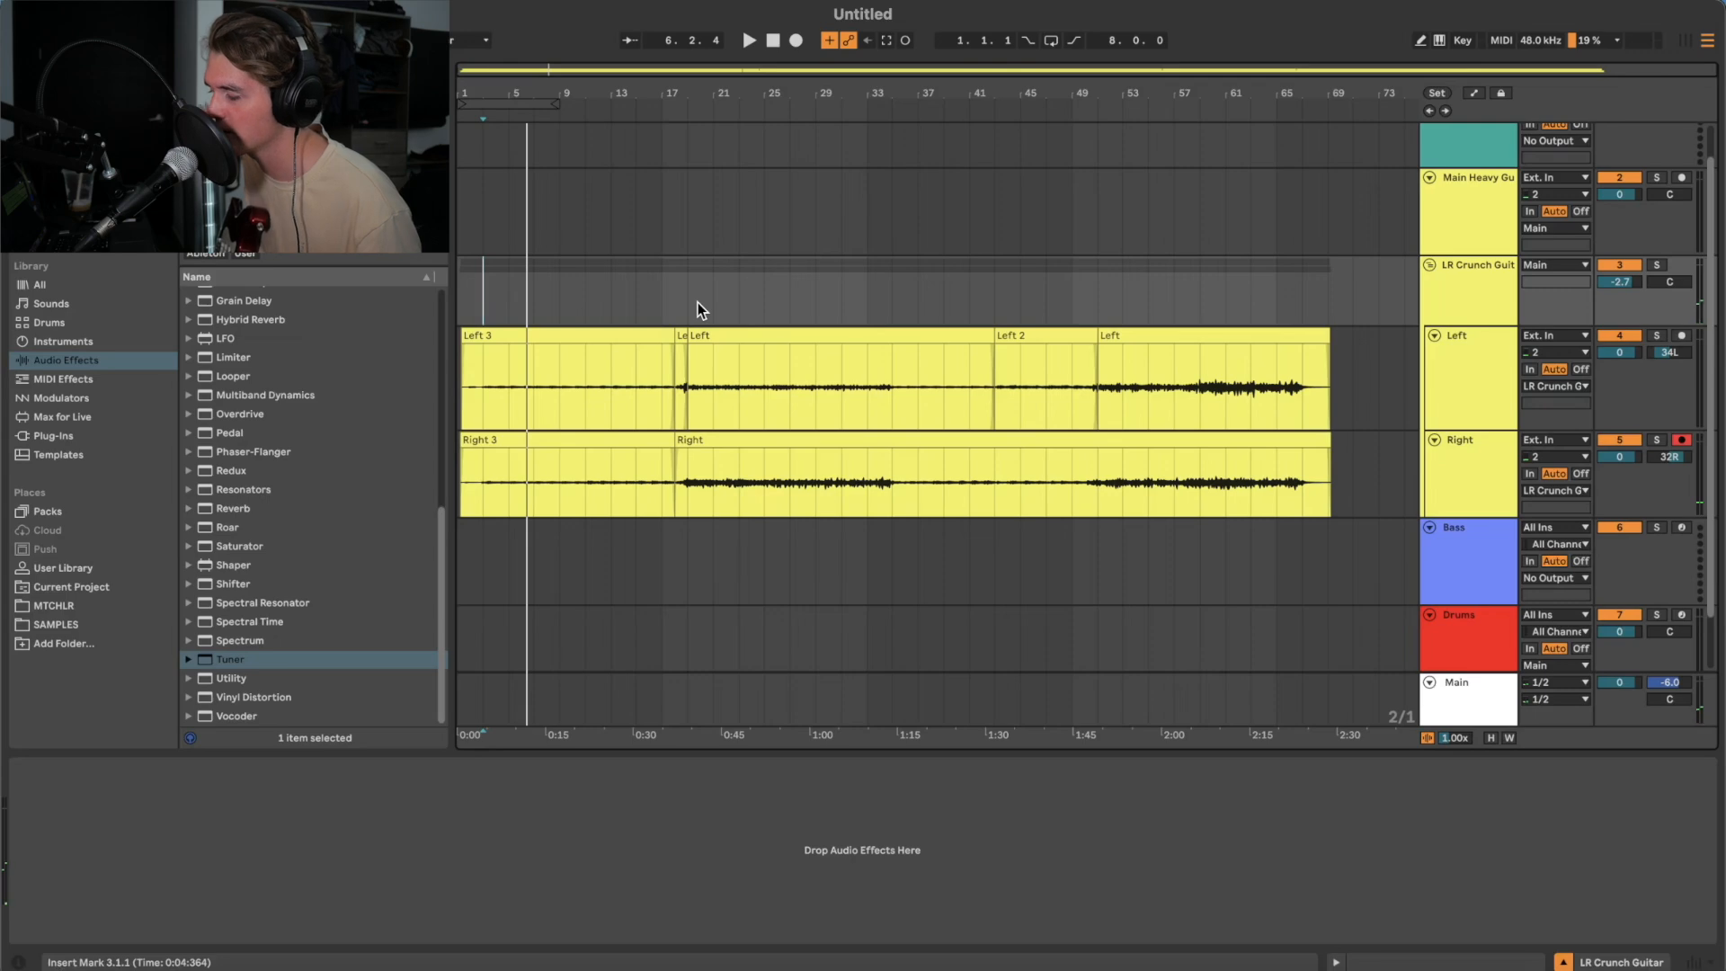
key("space")
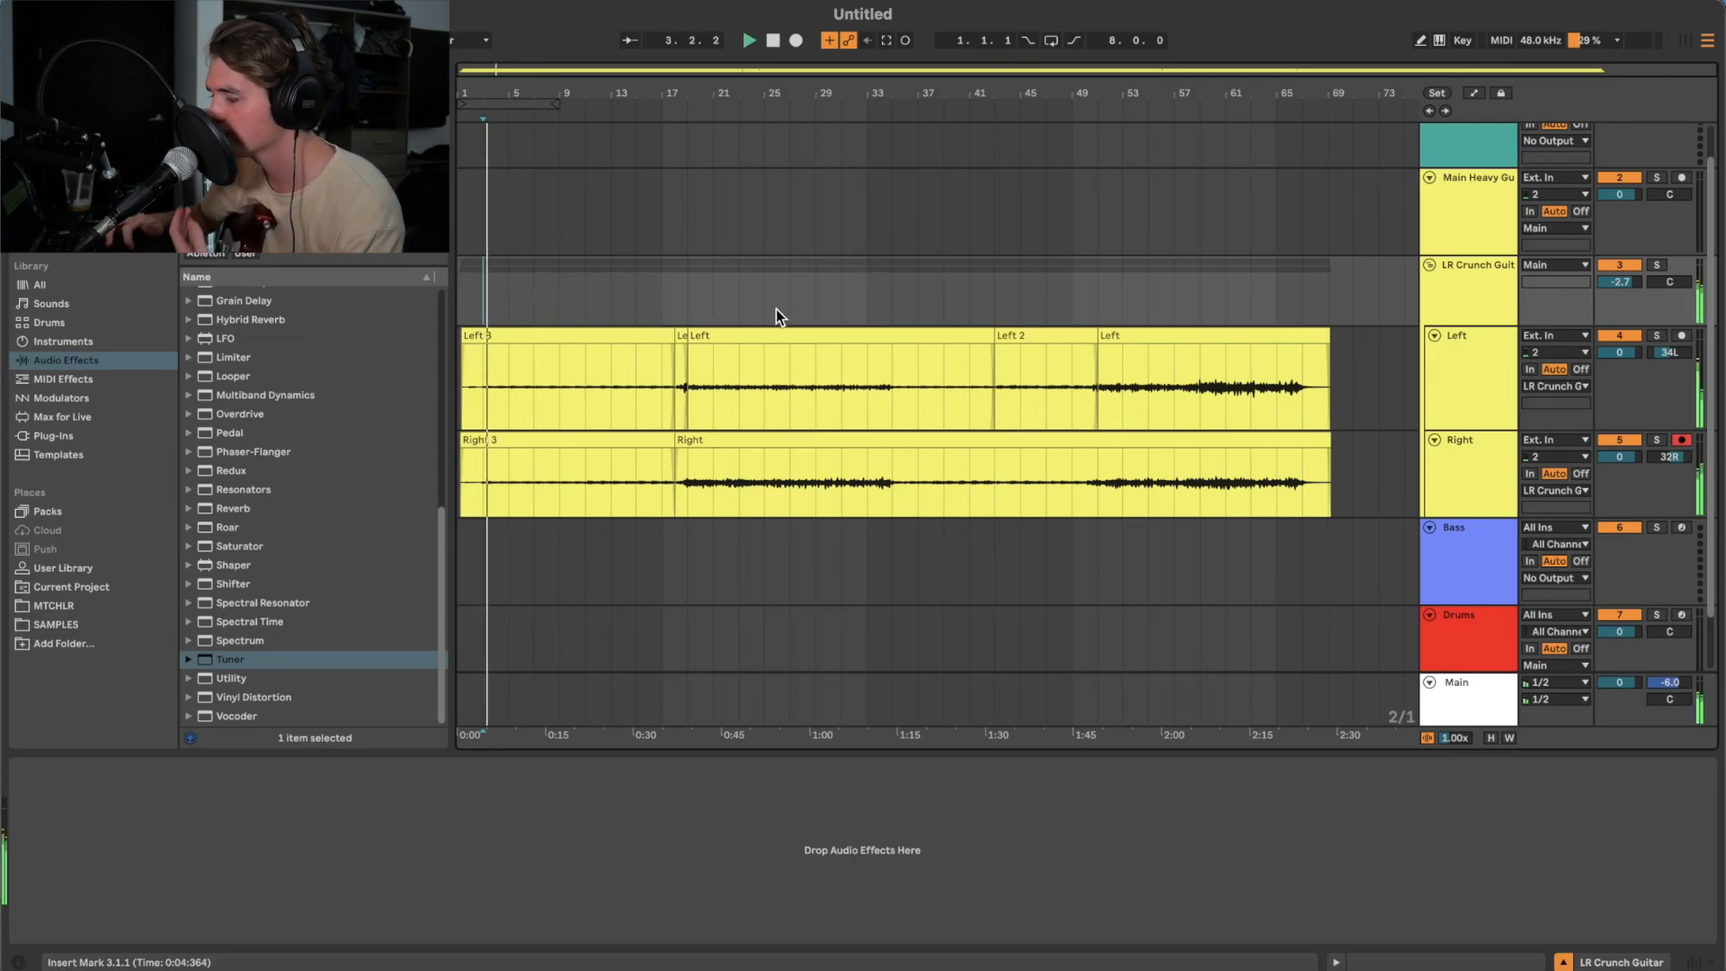
left_click(688, 288)
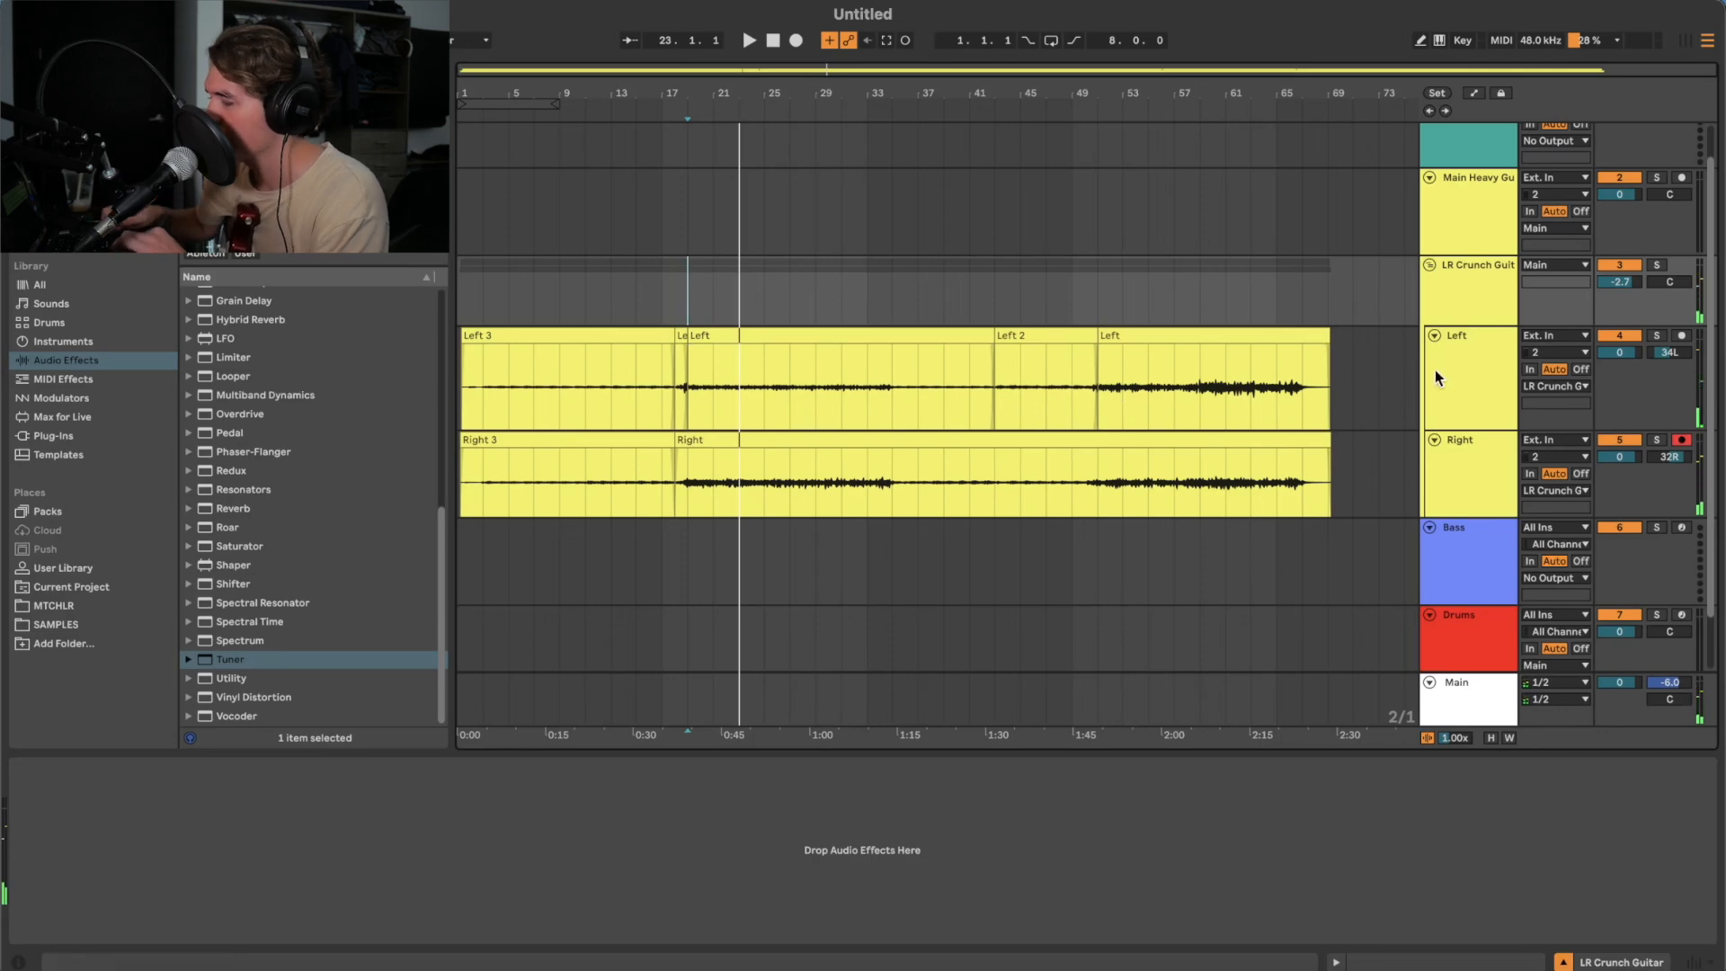
- Copy the recorded Main Heavy Guitar clip on its track to the second heavy section at about bar 51
left_click(1447, 225)
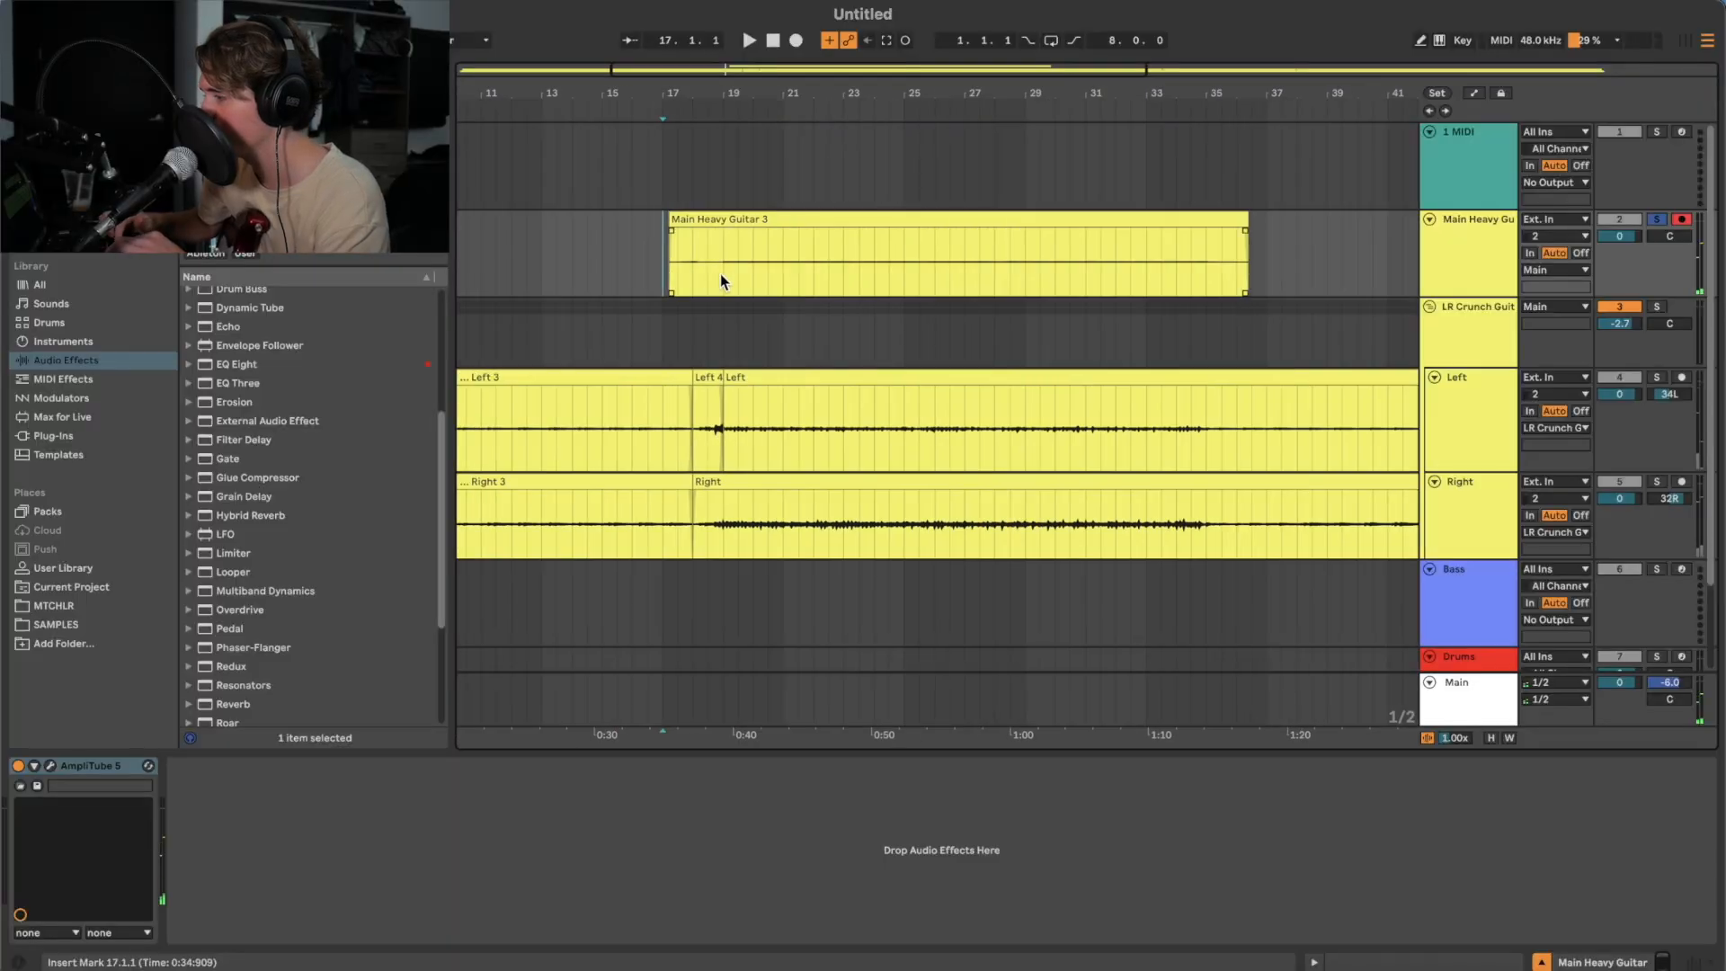
left_click_drag(720, 274, 1313, 255)
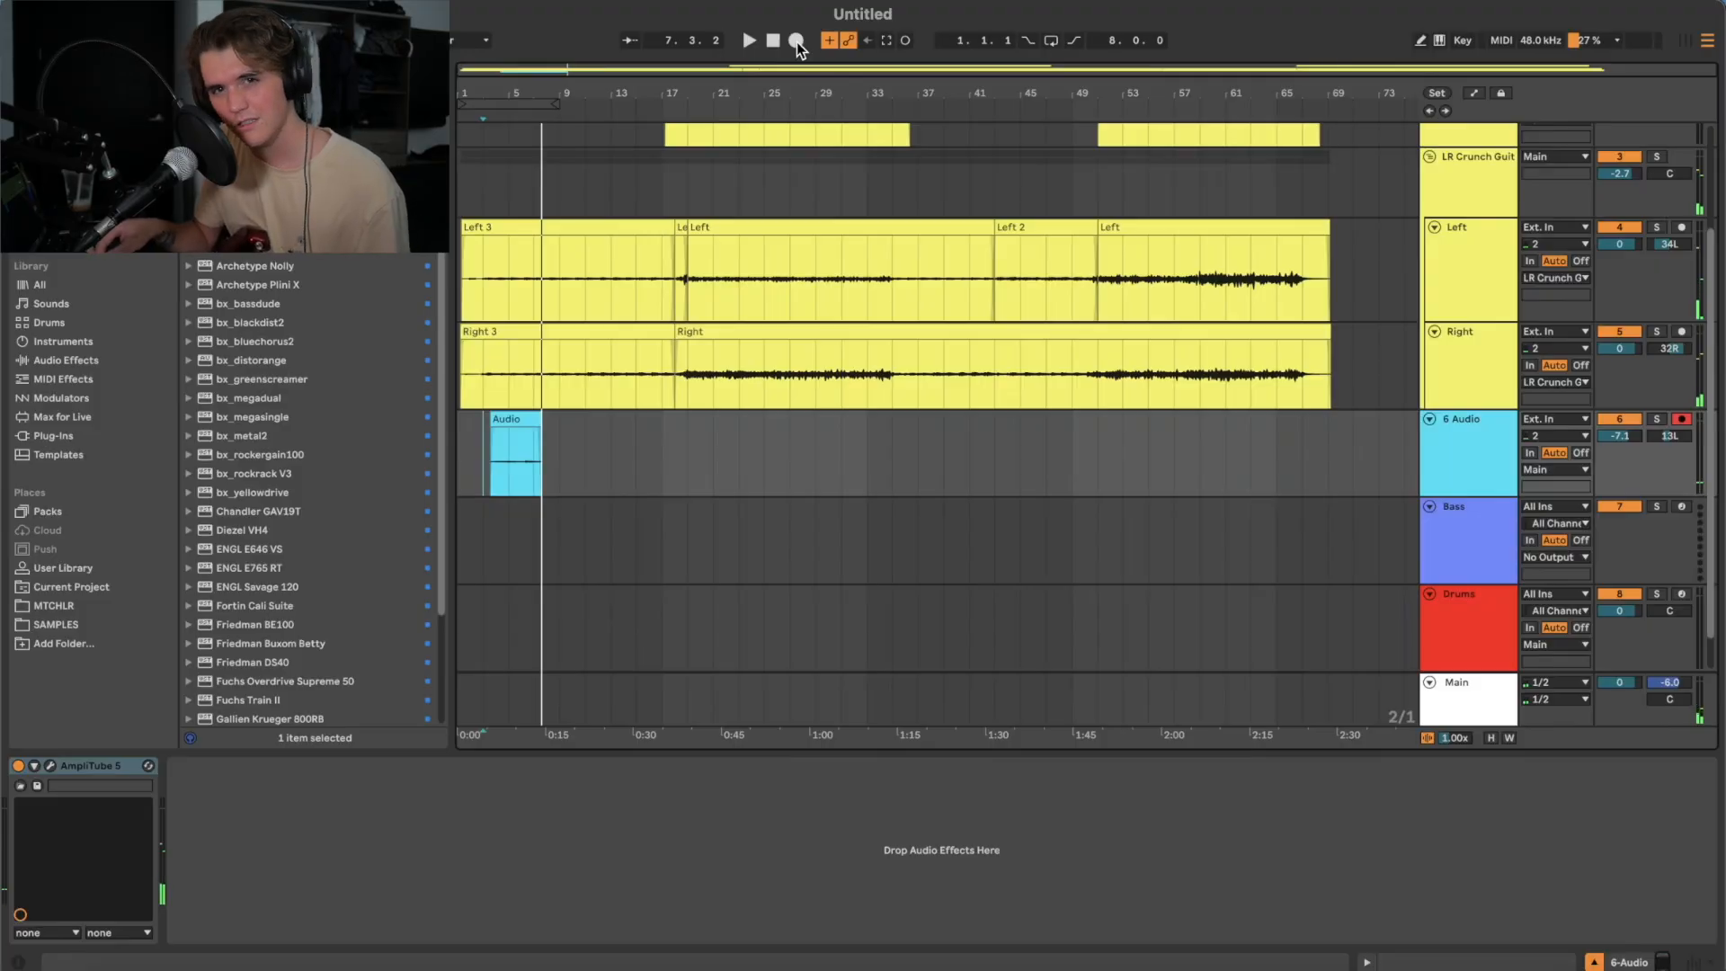
- Delete the short take on the 6 Audio track and start recording on the track again
key("Delete")
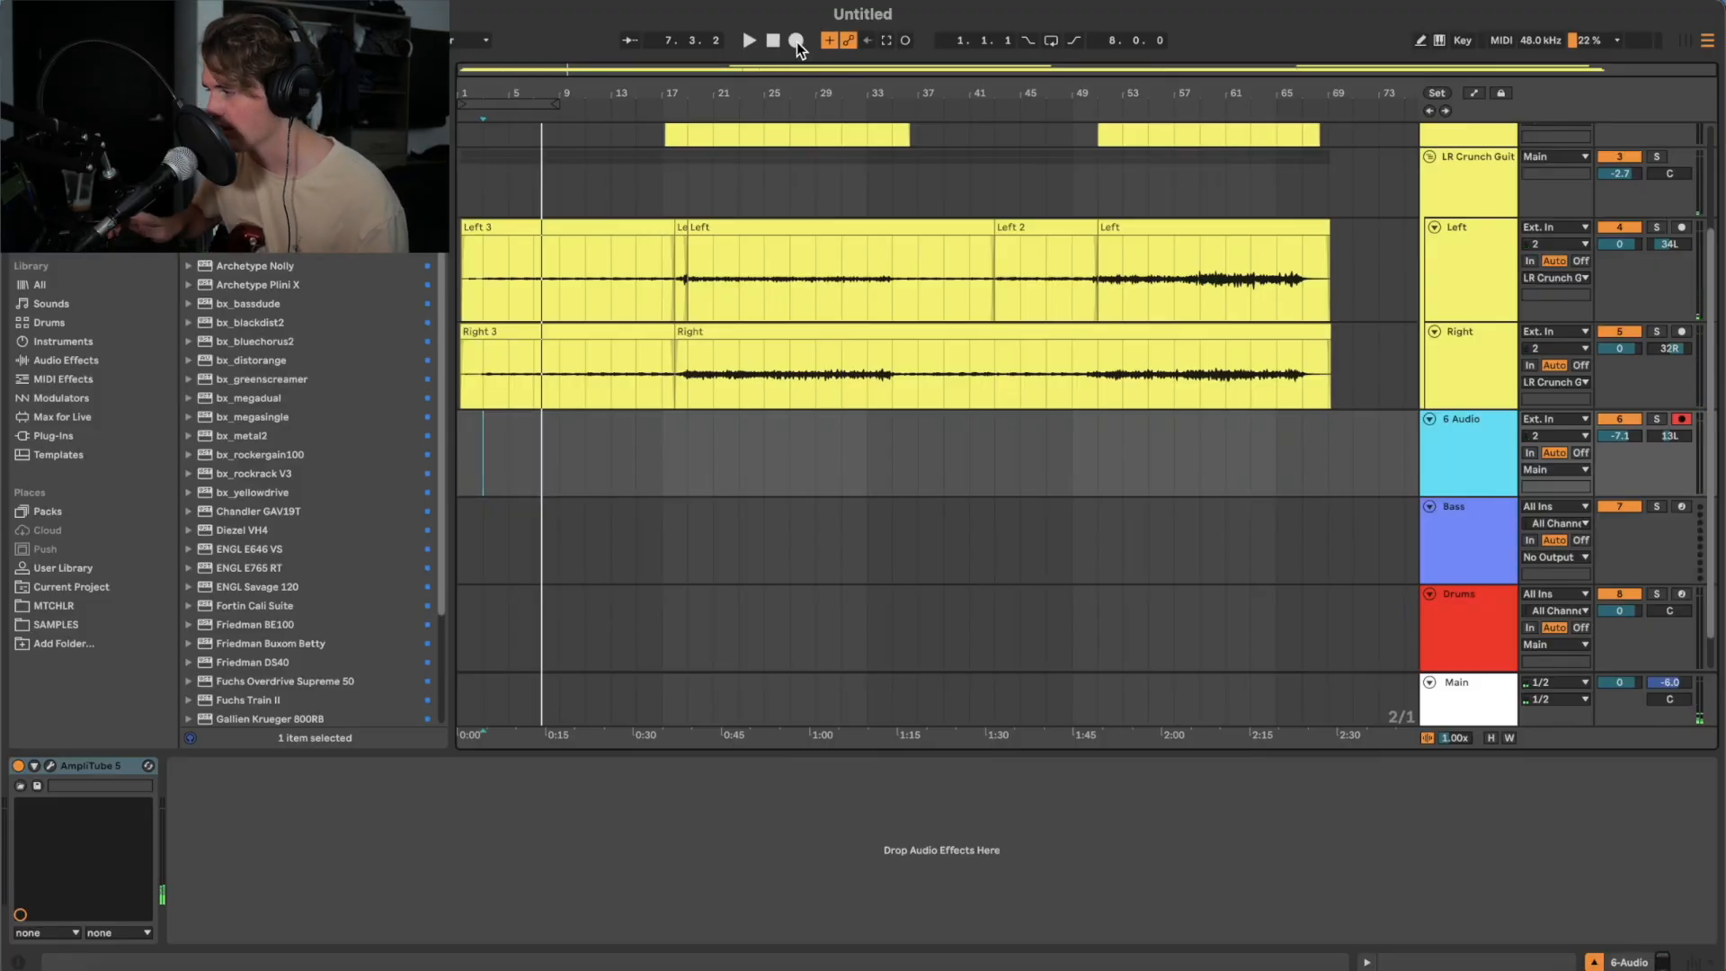
left_click(796, 41)
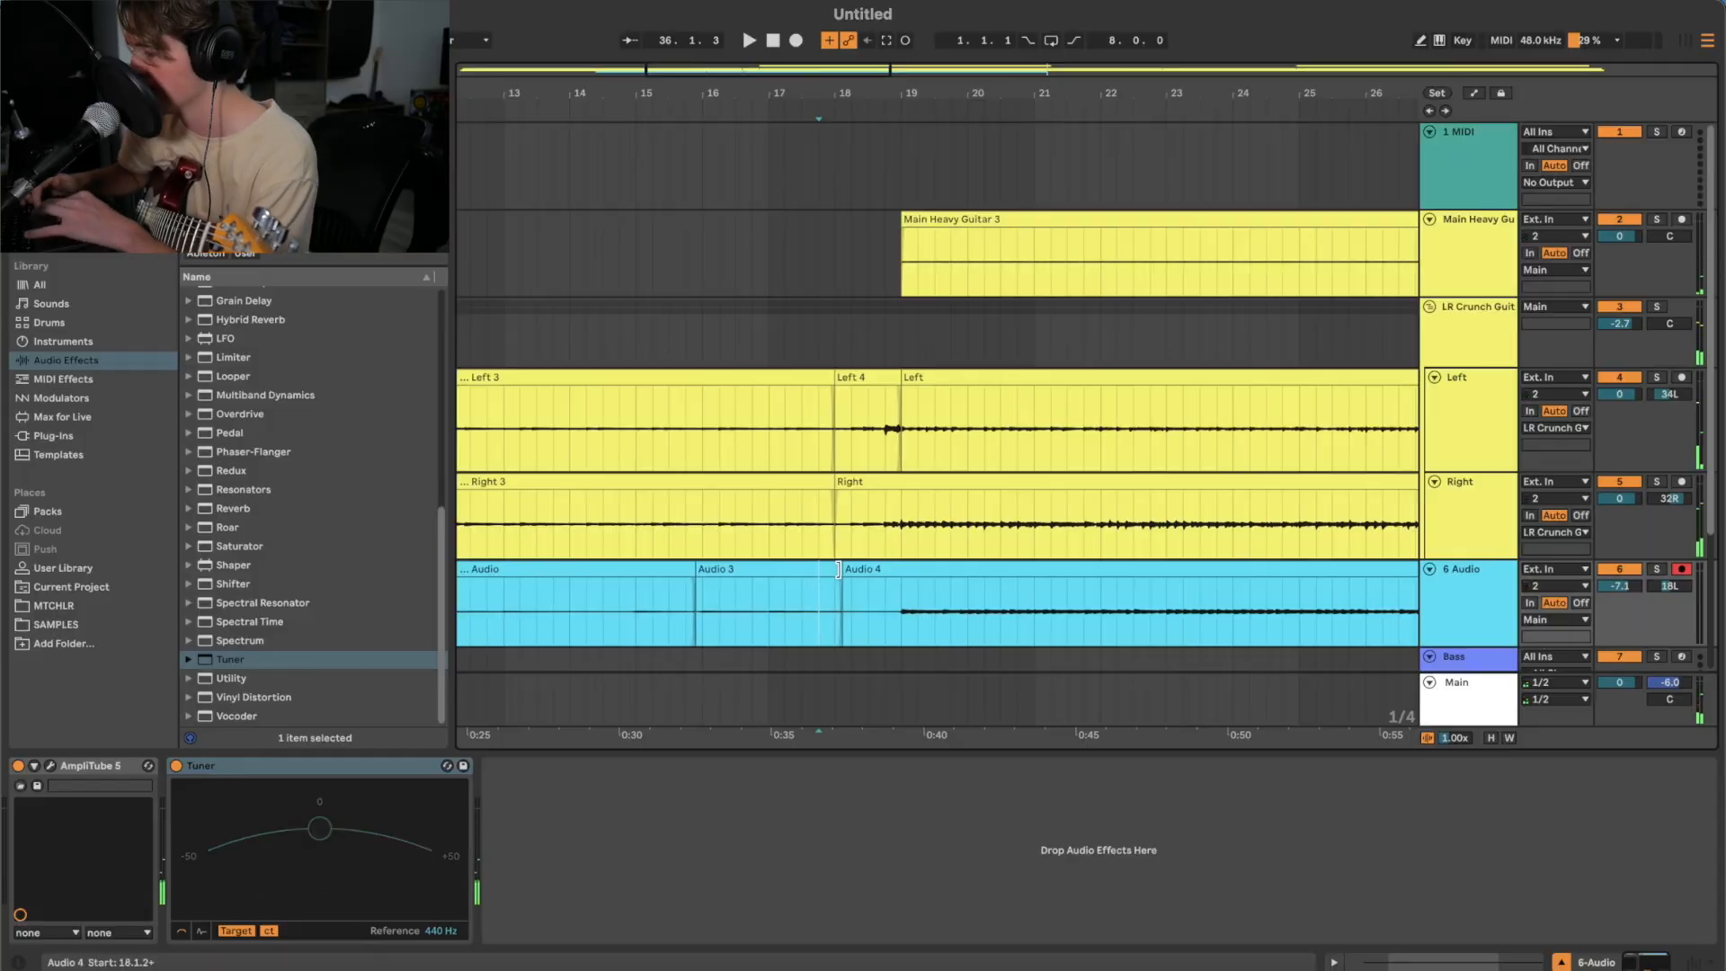
- Move the boundary between the Audio 3 and Audio 4 clips on the 6 Audio track to 18.3.2 and play the arrangement
left_click(871, 573)
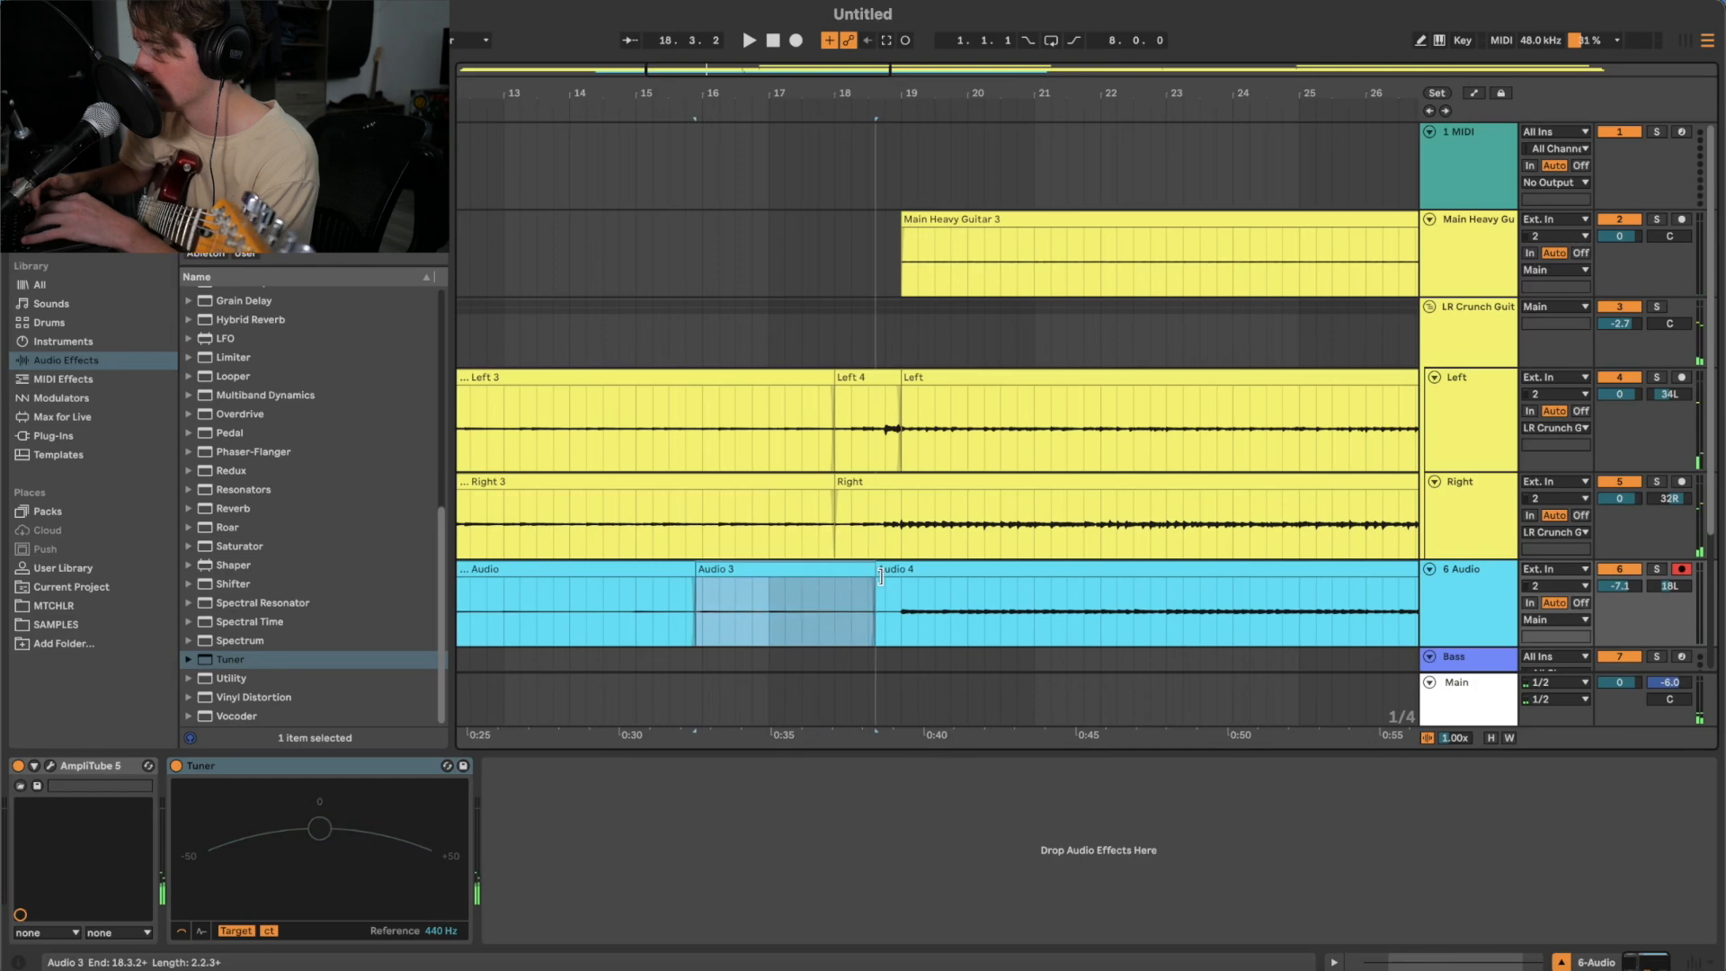
key("minus")
key("minus")
left_click(812, 311)
key("space")
- Open AmpliTube 5 on the Left guitar track and adjust the Mic 2 pan in its cabinet mixer
left_click(1439, 393)
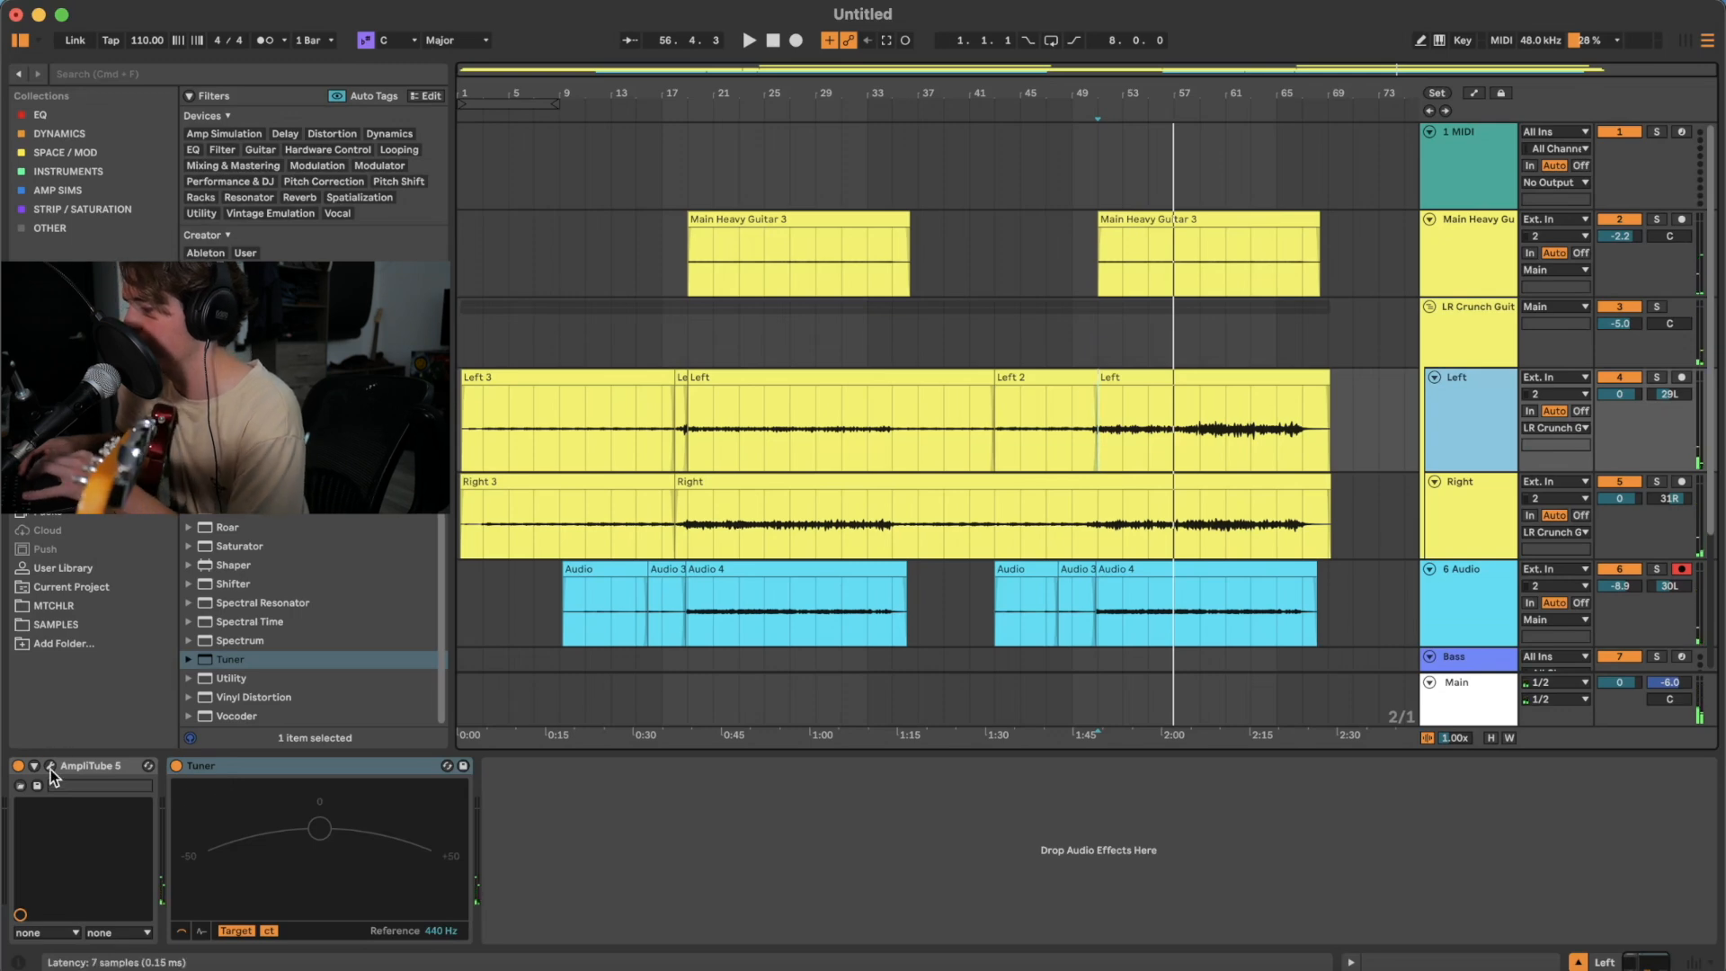
left_click(50, 764)
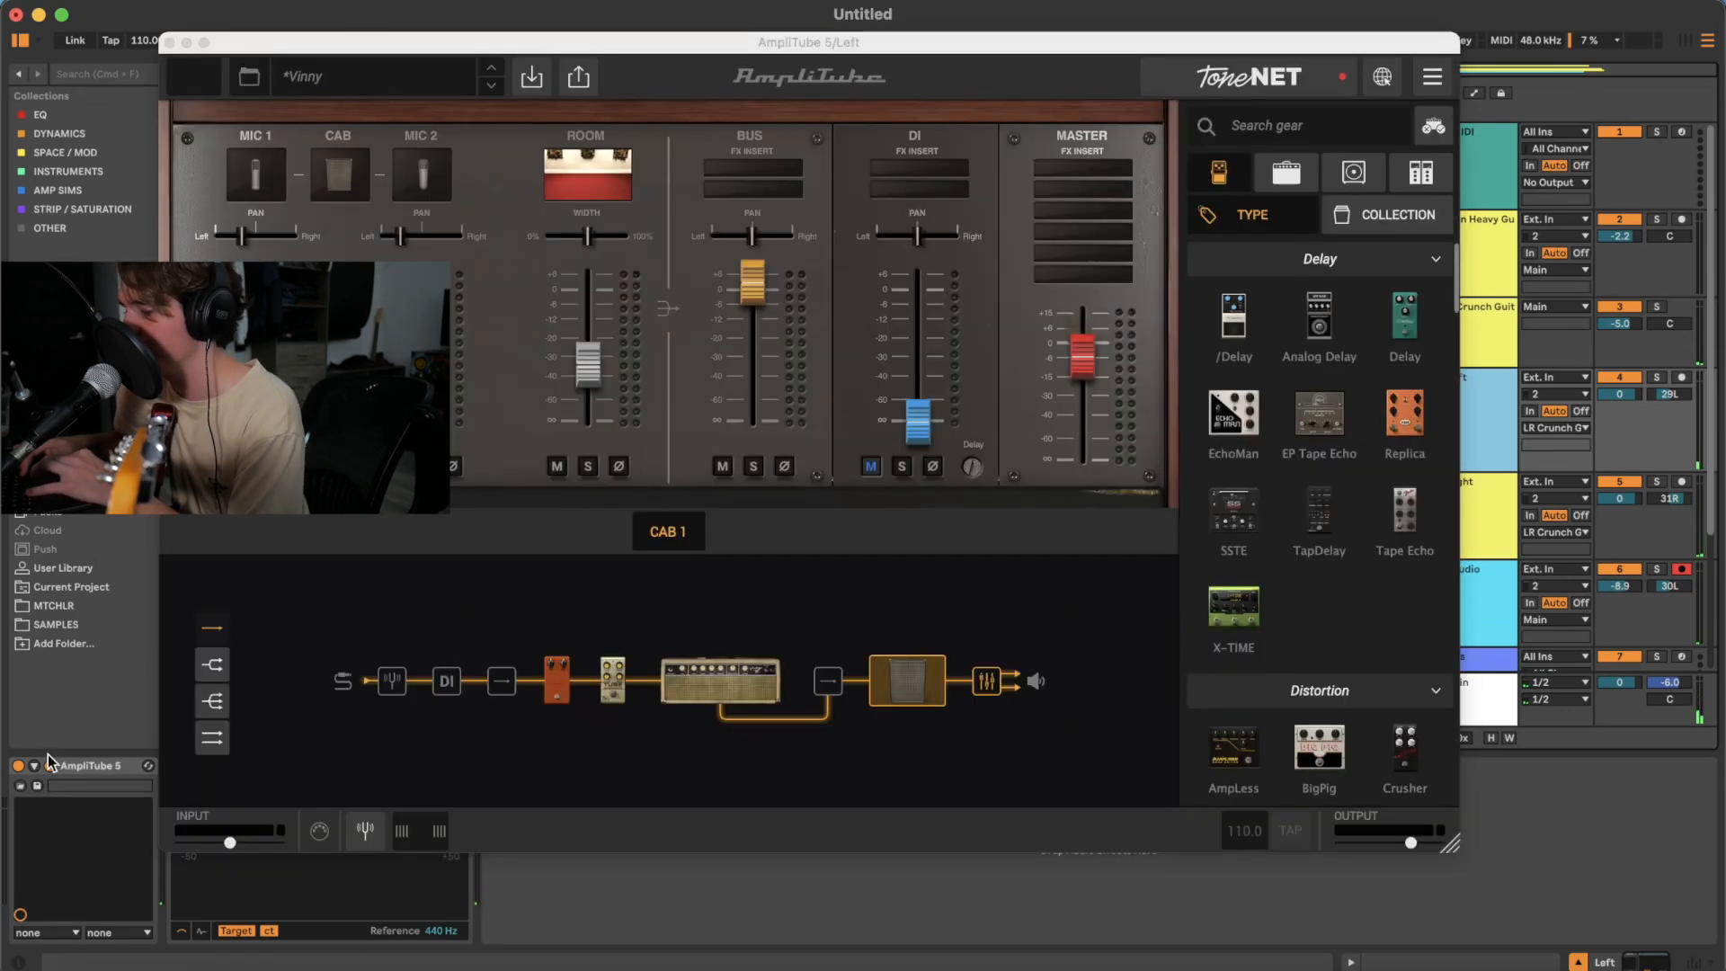
left_click_drag(401, 237, 418, 245)
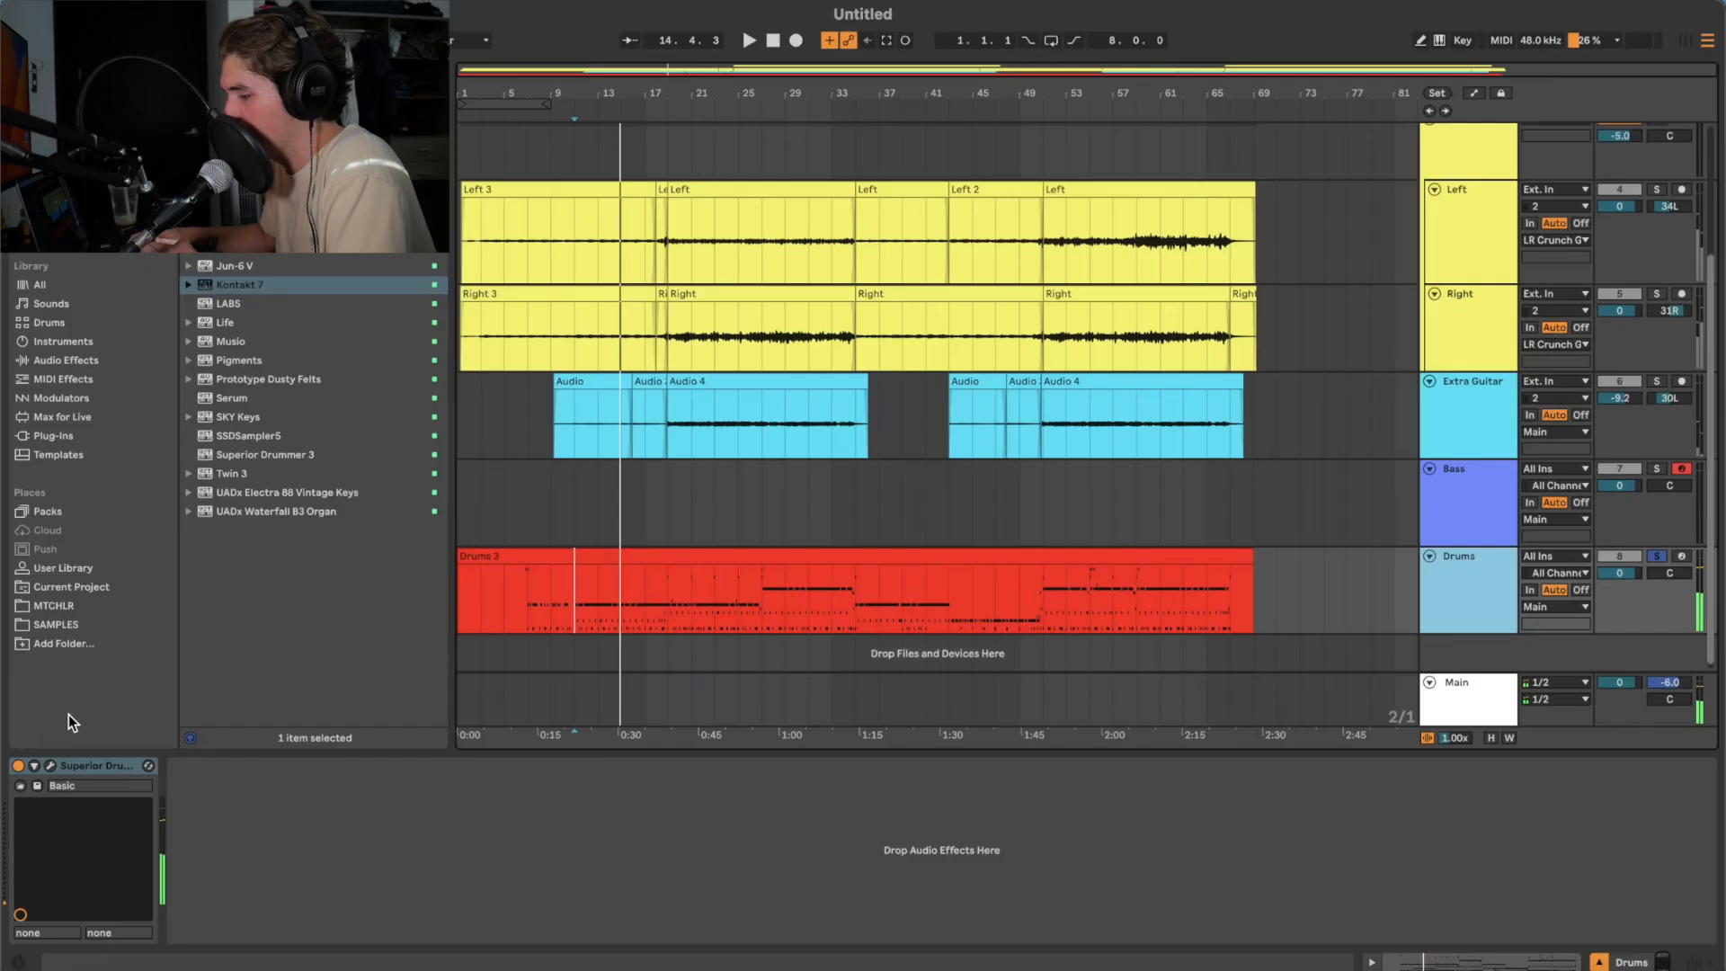
- In Superior Drummer 3 on the Drums track, tune the snare to -0:05.4 during playback and process the change
left_click(49, 765)
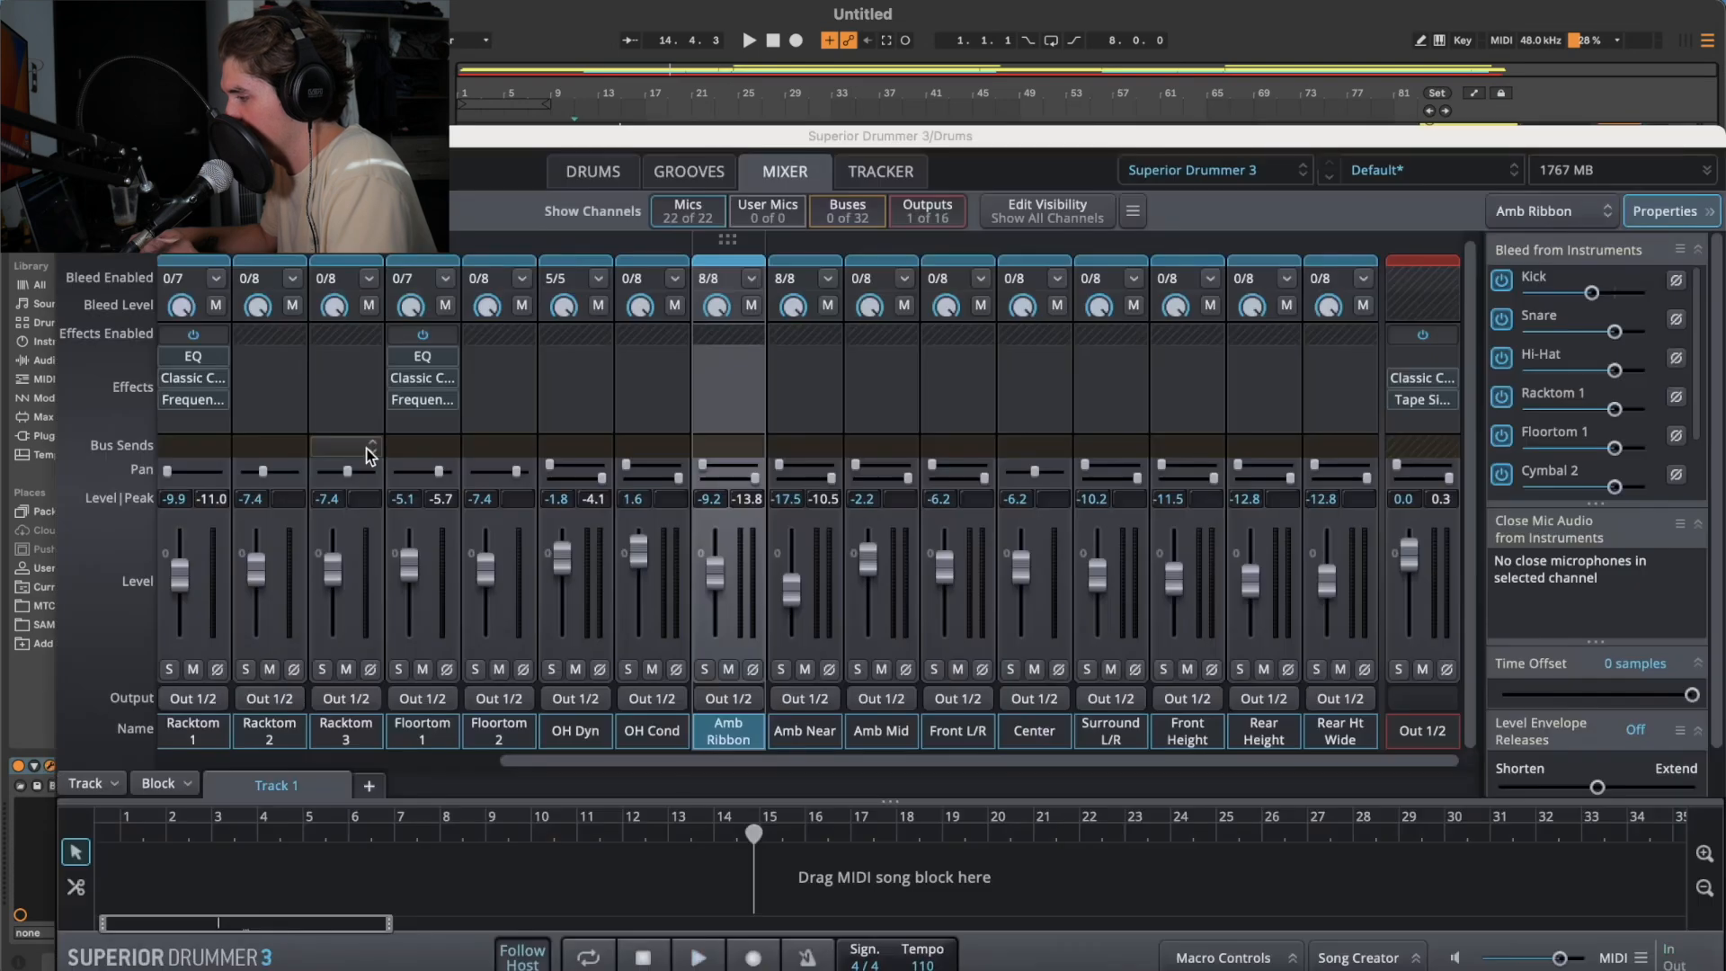
left_click(591, 172)
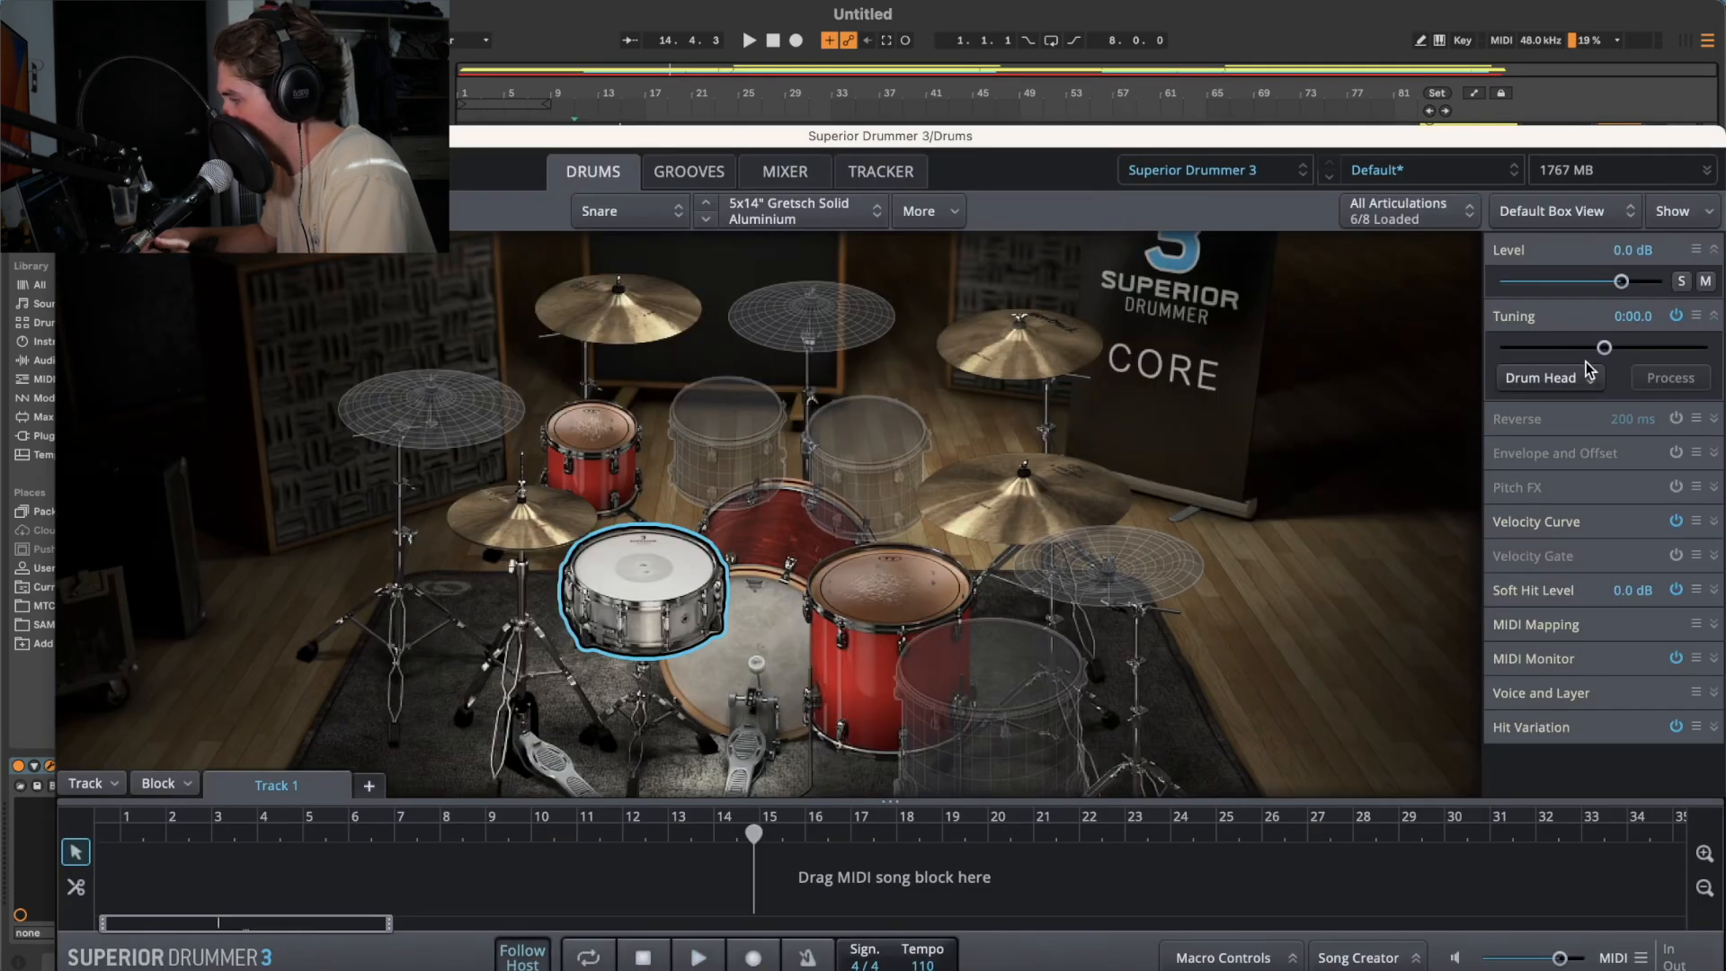
key("space")
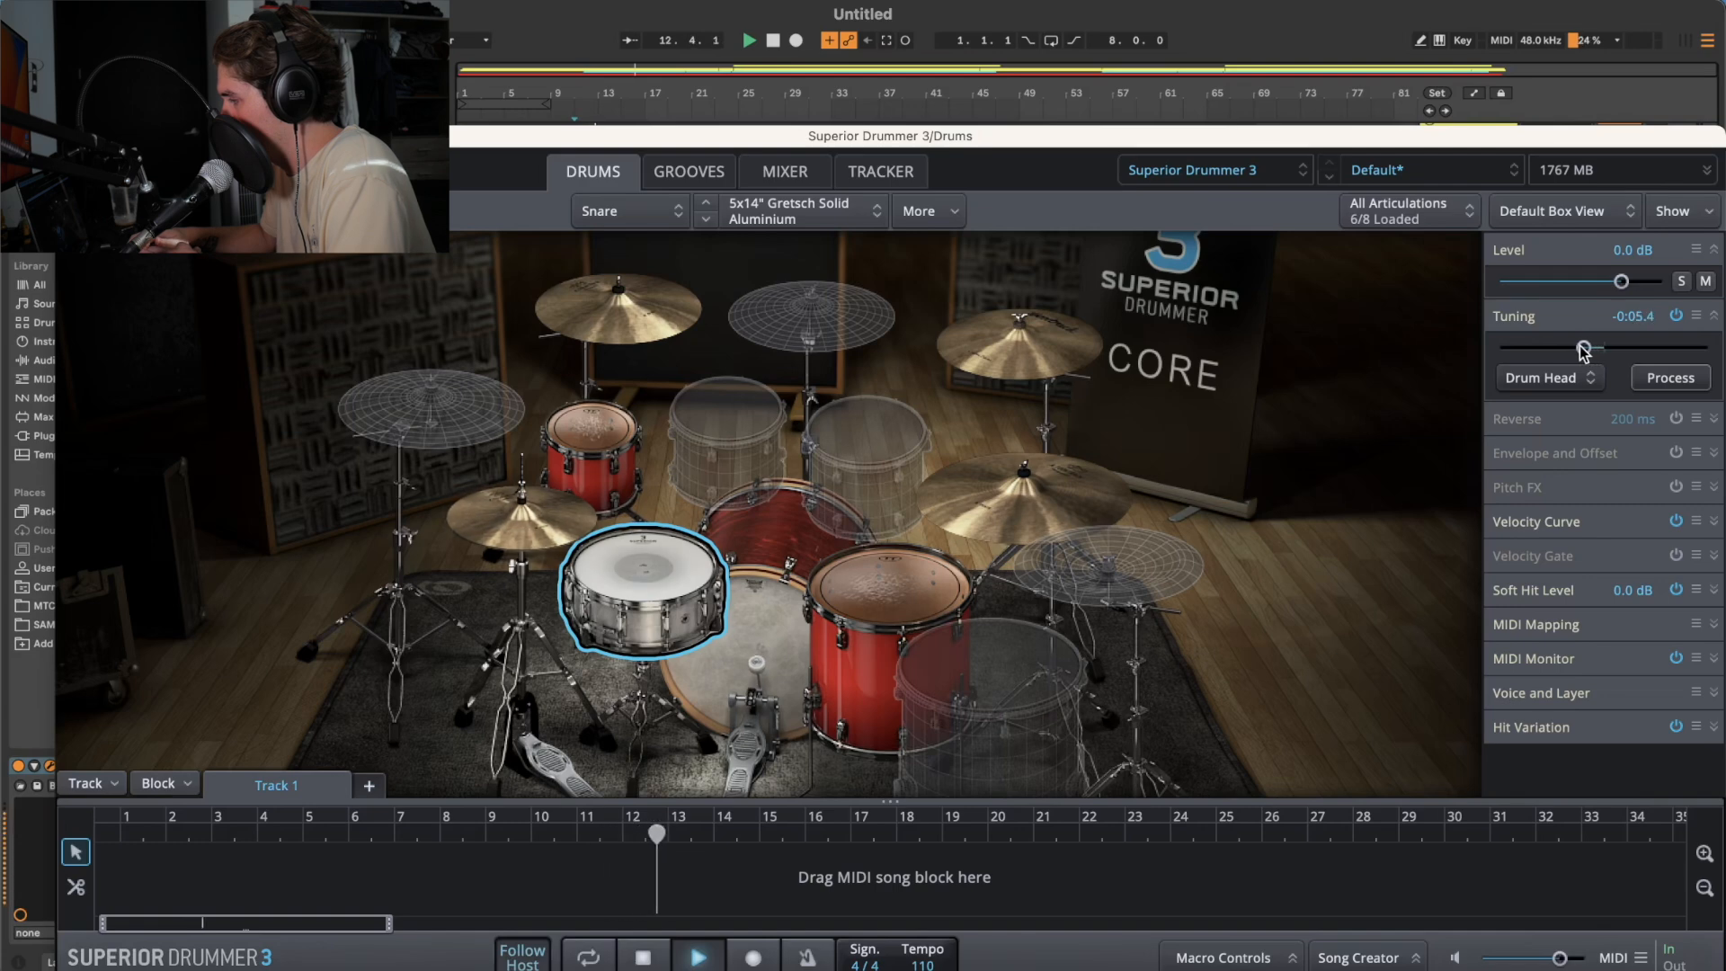
left_click(1650, 381)
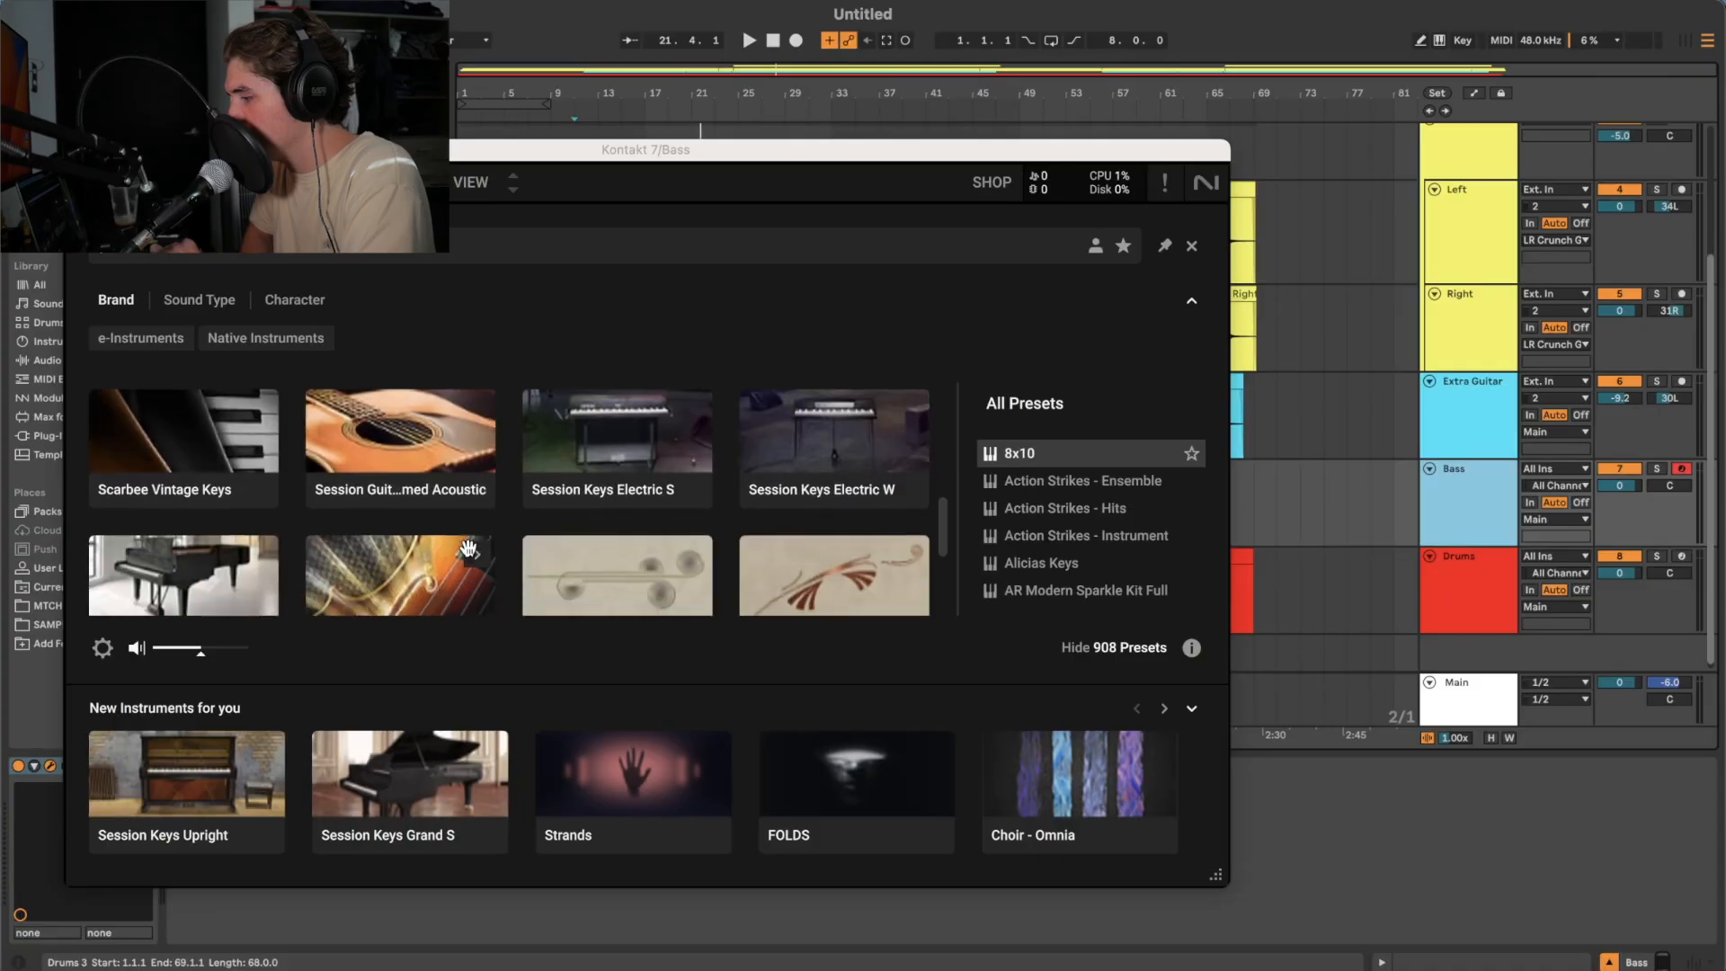
- Load the Scarbee Pre-Bass instrument into Kontakt 7 on the Bass track and close the plug-in window
scroll(468, 548, "up", 3)
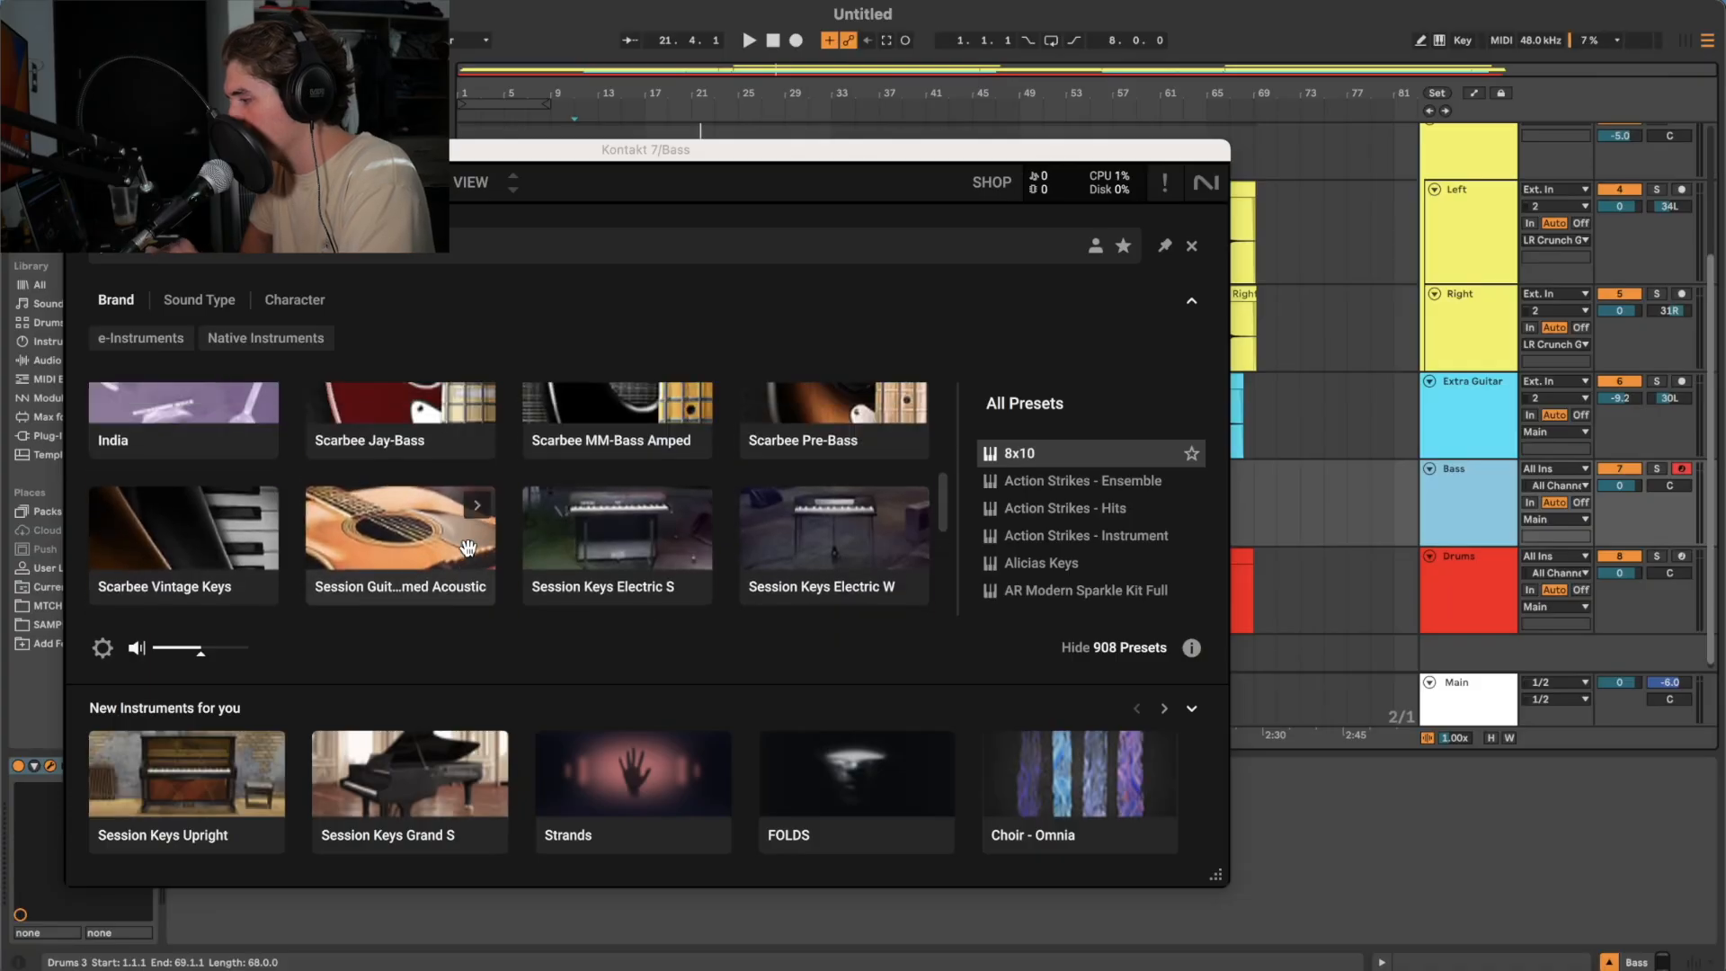
left_click(907, 441)
double_click(1045, 455)
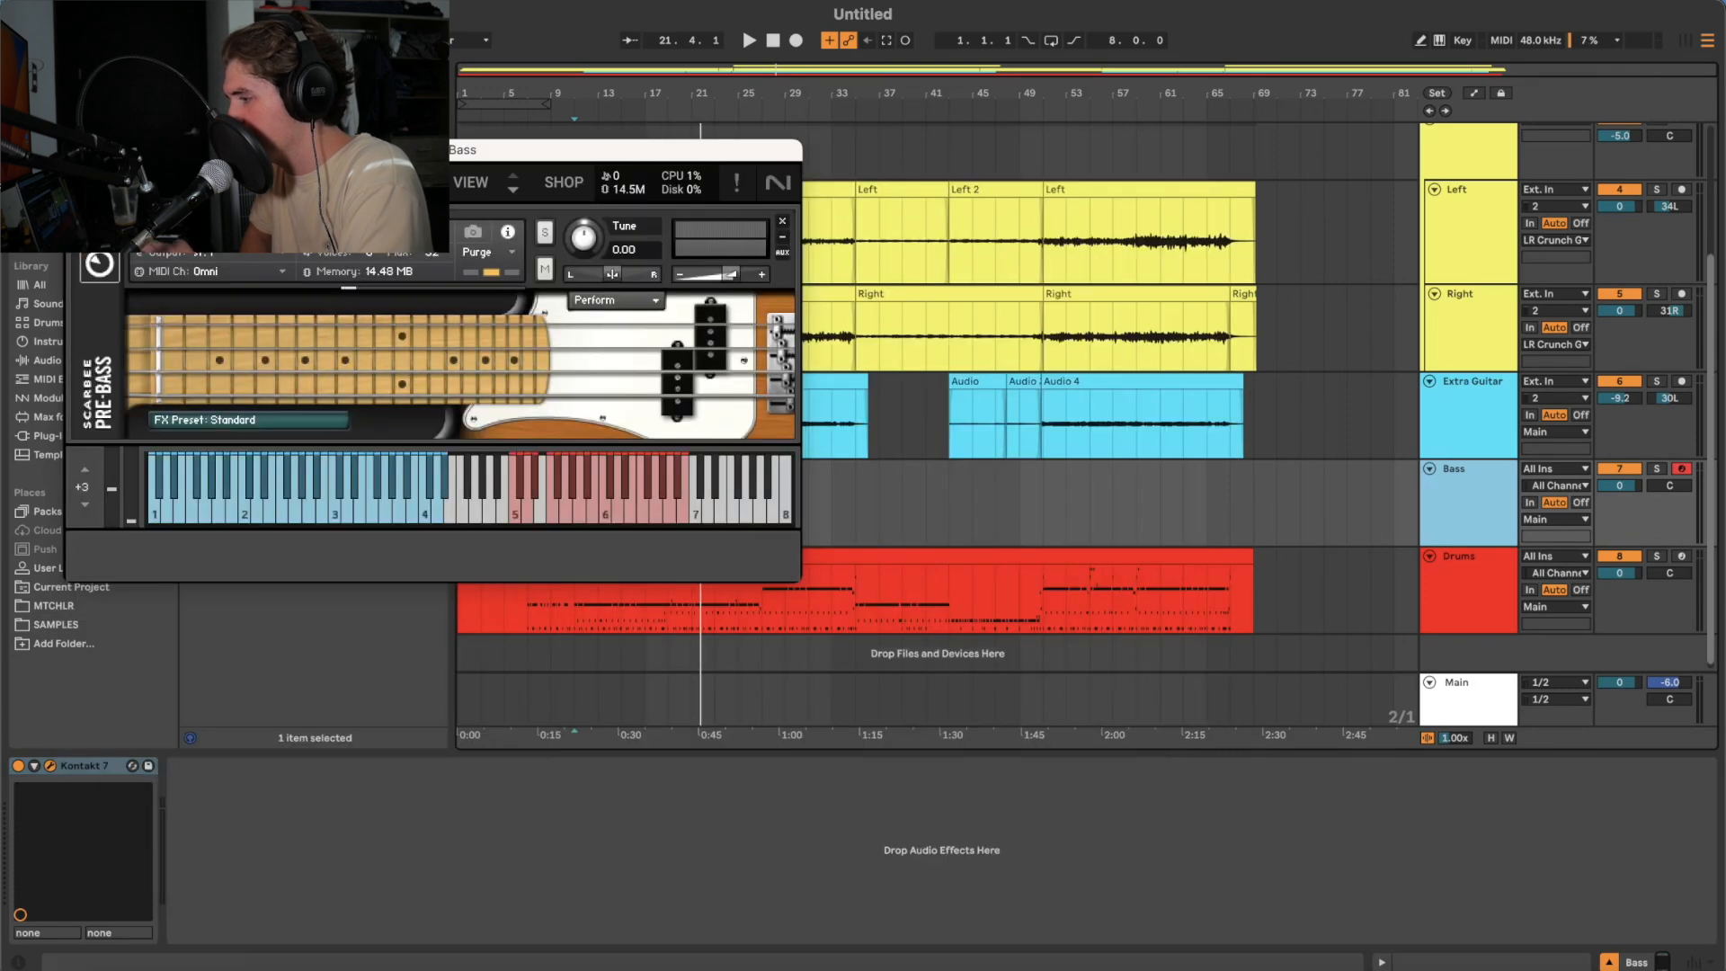
left_click(78, 150)
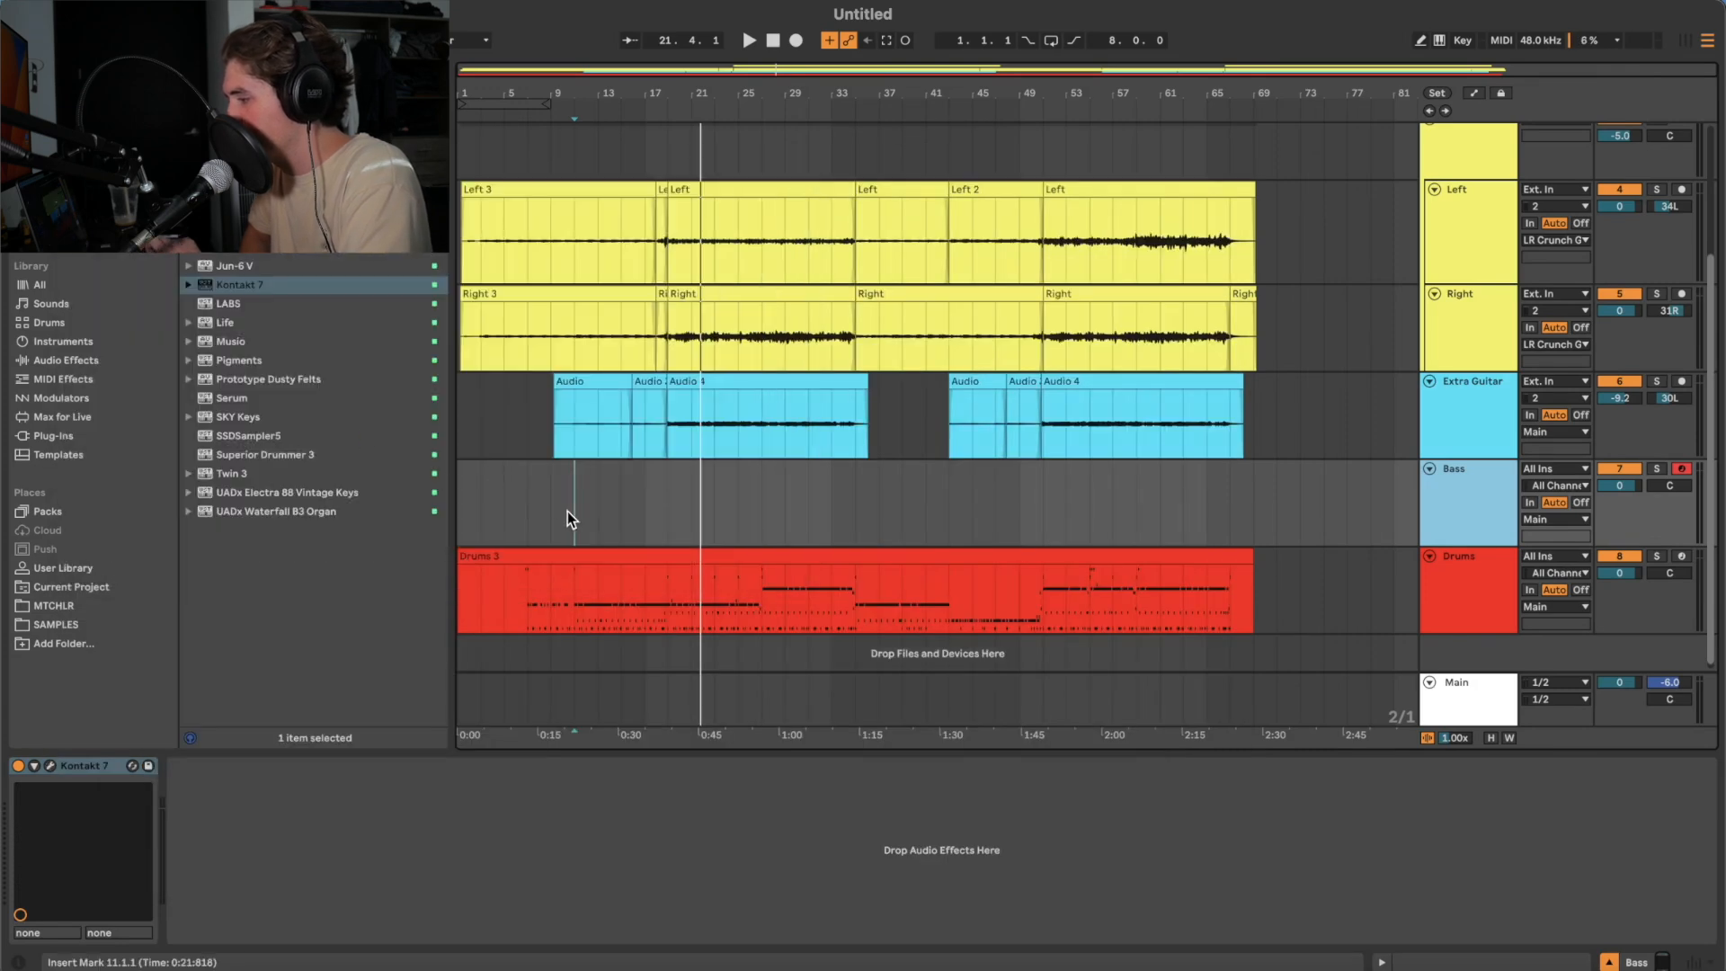
- Create an eight-bar MIDI clip on the Bass track, starting at bar 11
left_click_drag(568, 511, 665, 514)
key("super+shift+m")
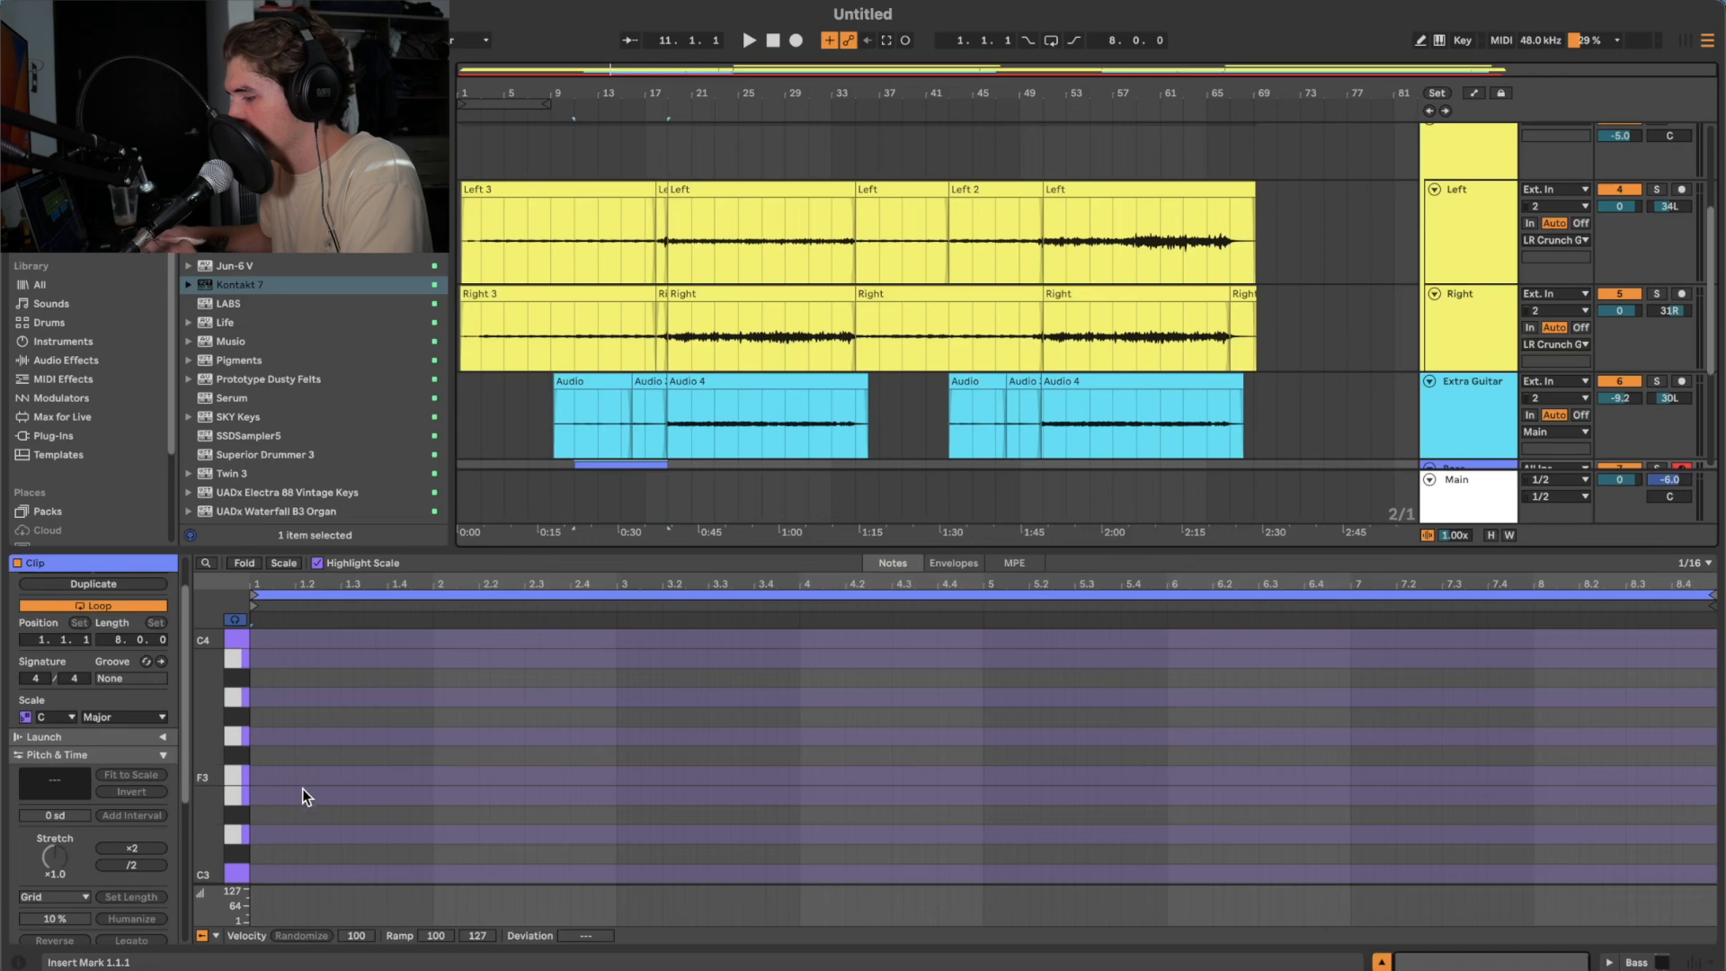
key("super+shift+c")
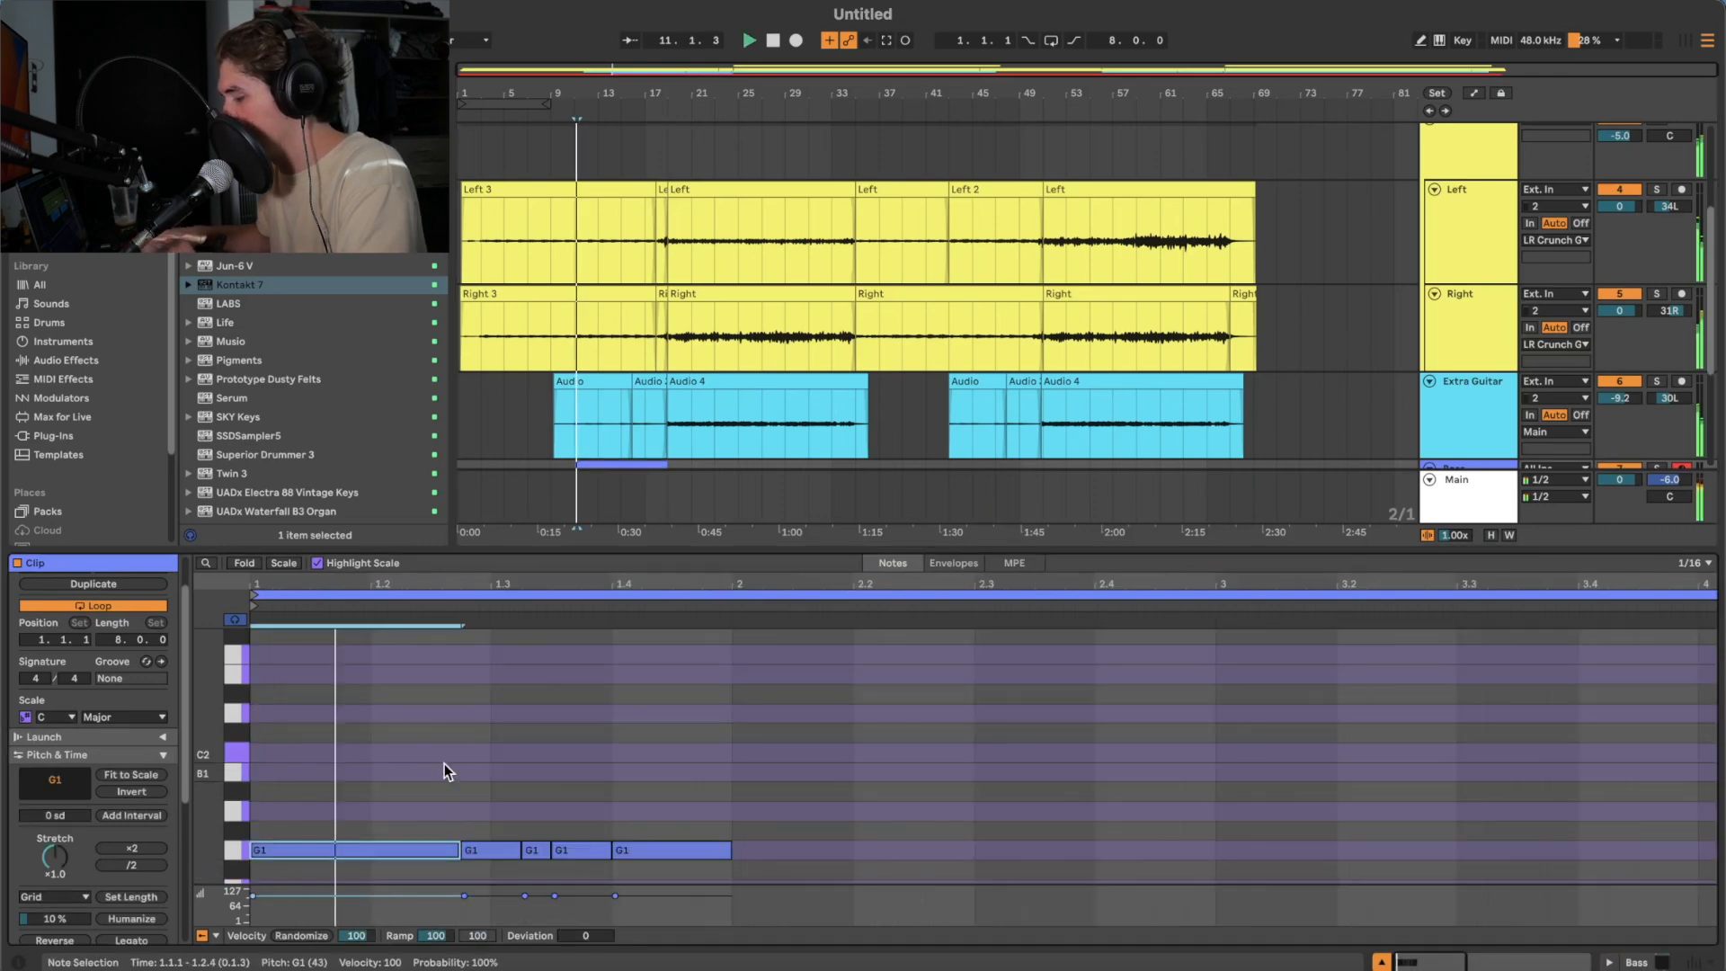
- Select all G1 notes in the bass clip's first bar and duplicate them
left_click(411, 800)
key("super+a")
key("super+d")
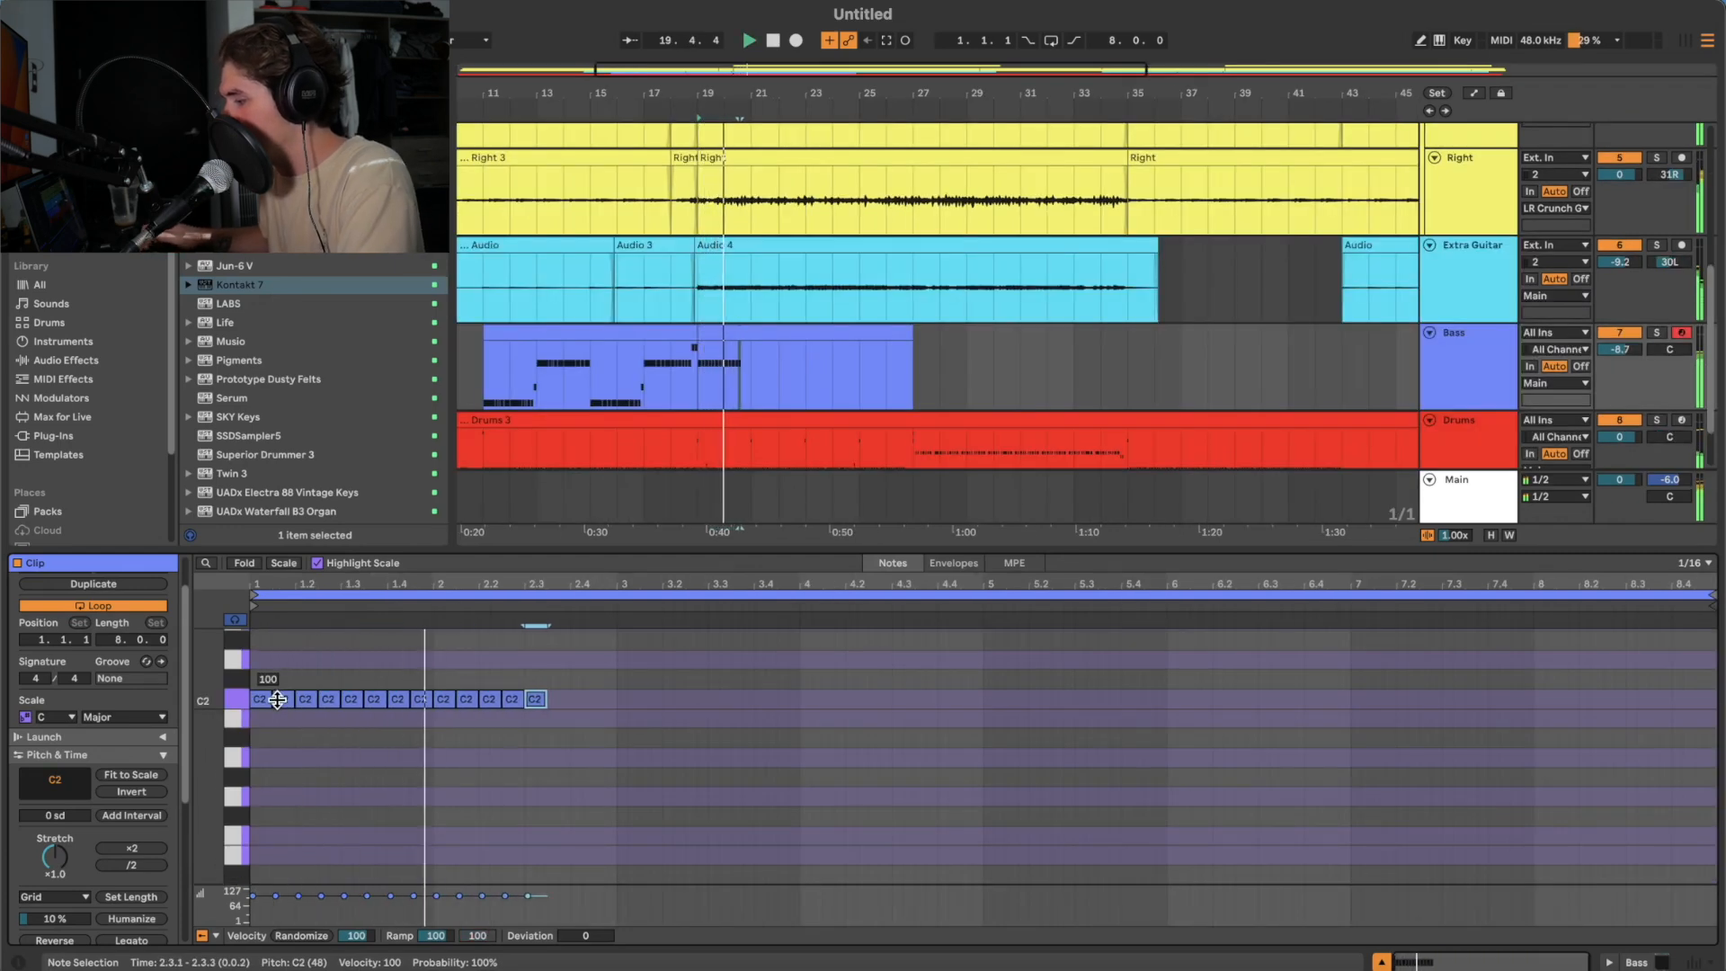
- Duplicate the run of C2 bass notes into the following two bars and transpose the copy down five semitones
key("super+a")
key("super+d")
key("Down")
key("Down")
key("Down")
key("Down")
key("Down")
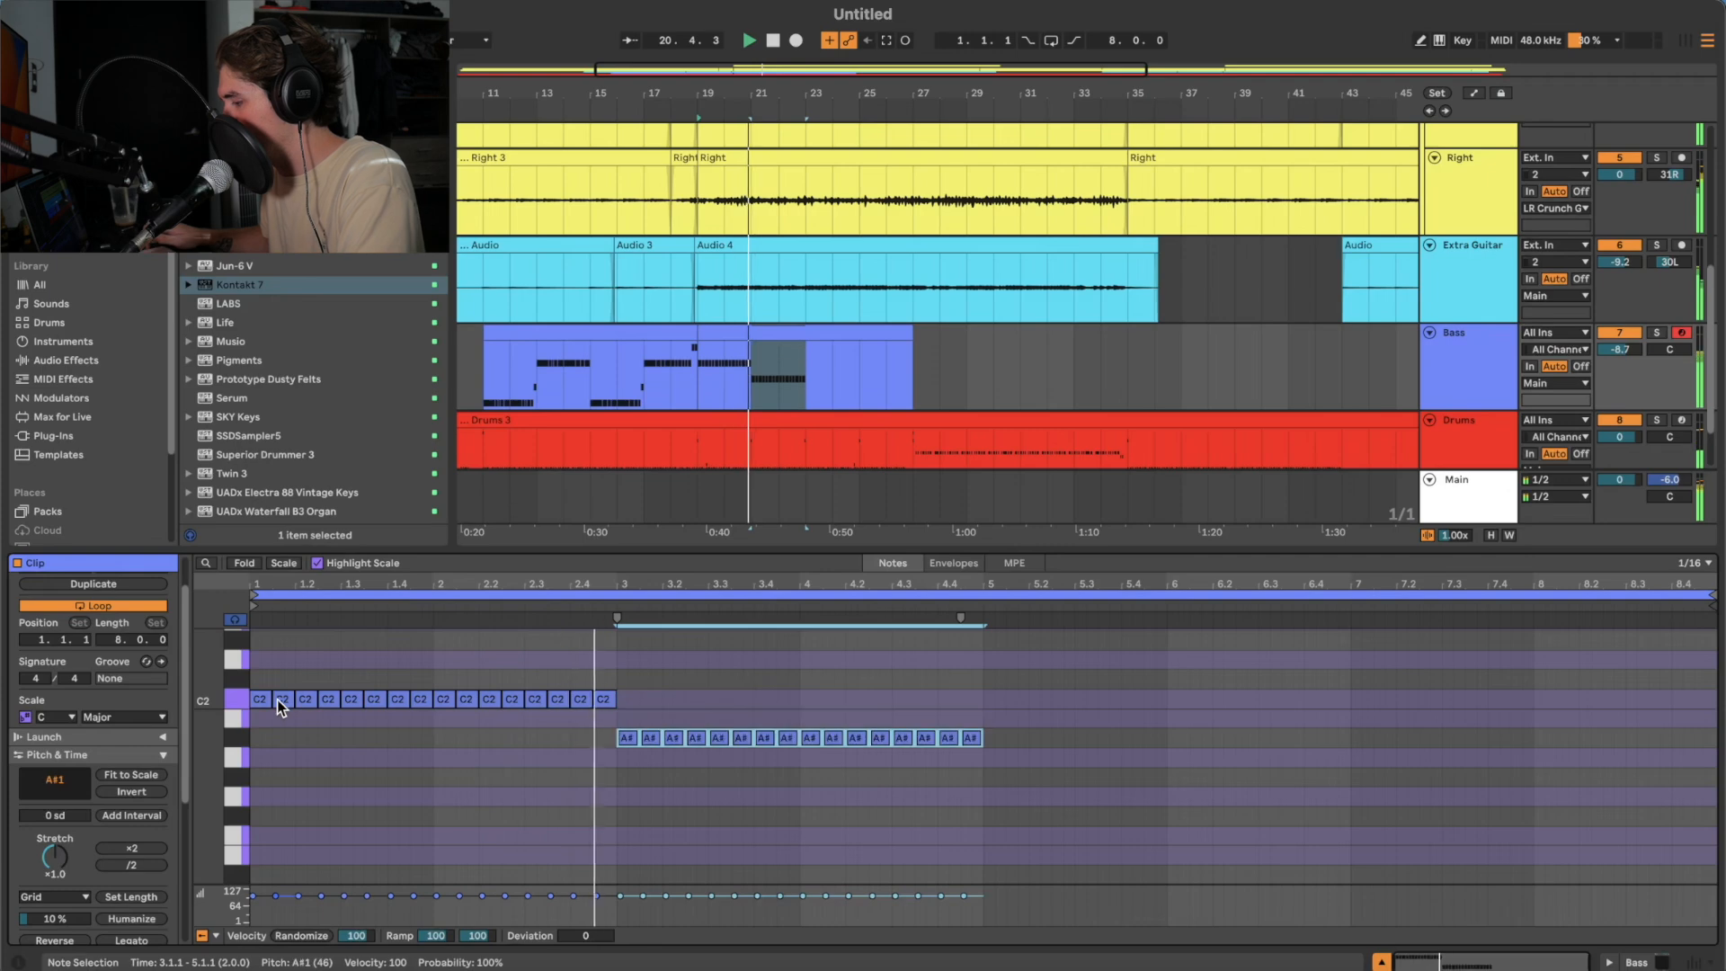
- Select the copied bass notes in the clip's fourth bar and transpose them up seven semitones
left_click_drag(795, 764, 988, 827)
key("Up")
key("Up")
key("Up")
key("Up")
key("Up")
key("Up")
key("Up")
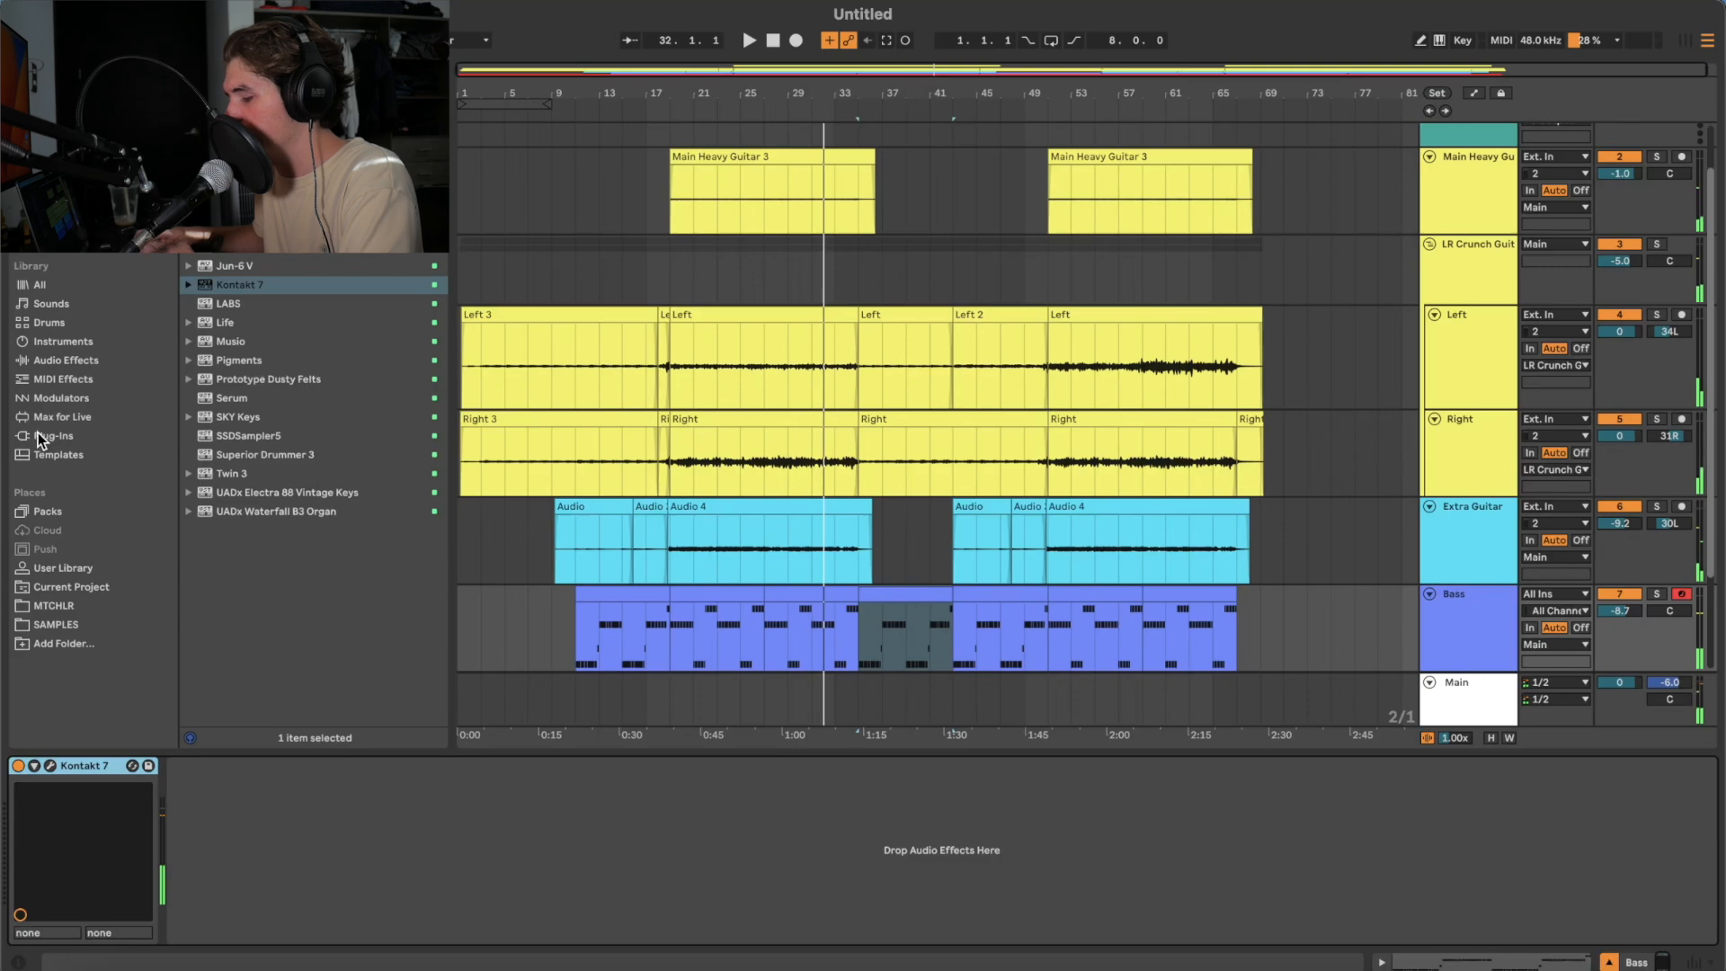
- Search the browser for "ultimate" and load Ultimate Bass Rack.adg onto the Bass track
left_click(38, 435)
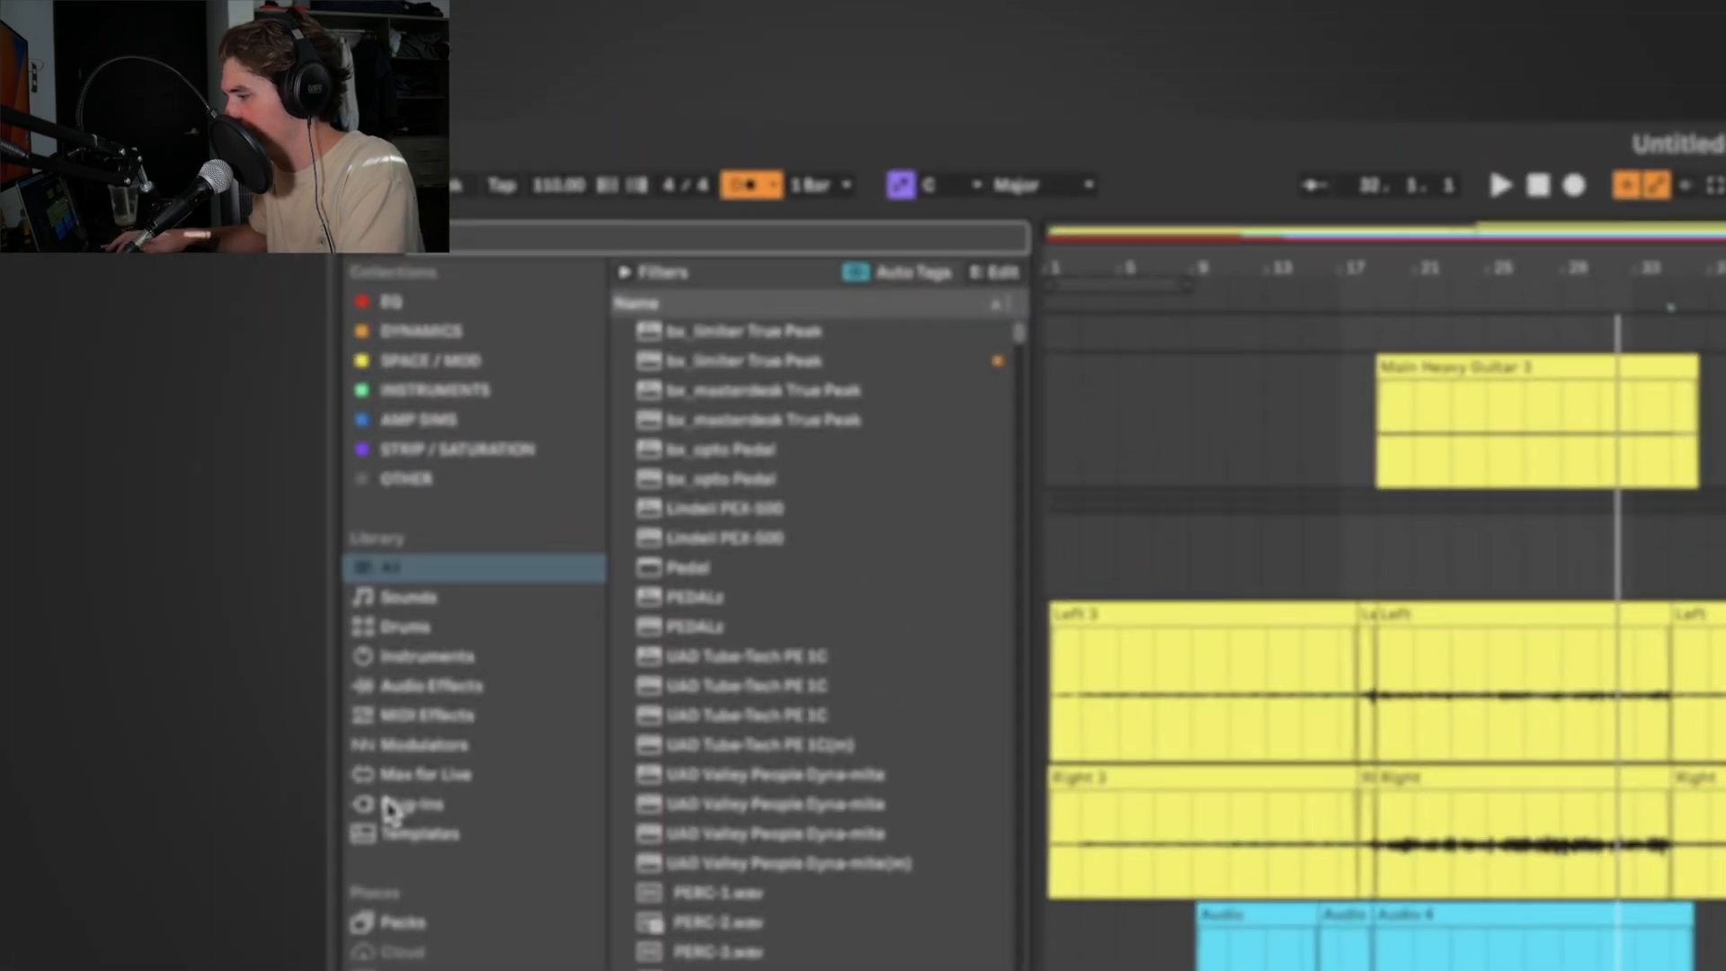
key("super+f")
type("ultimate")
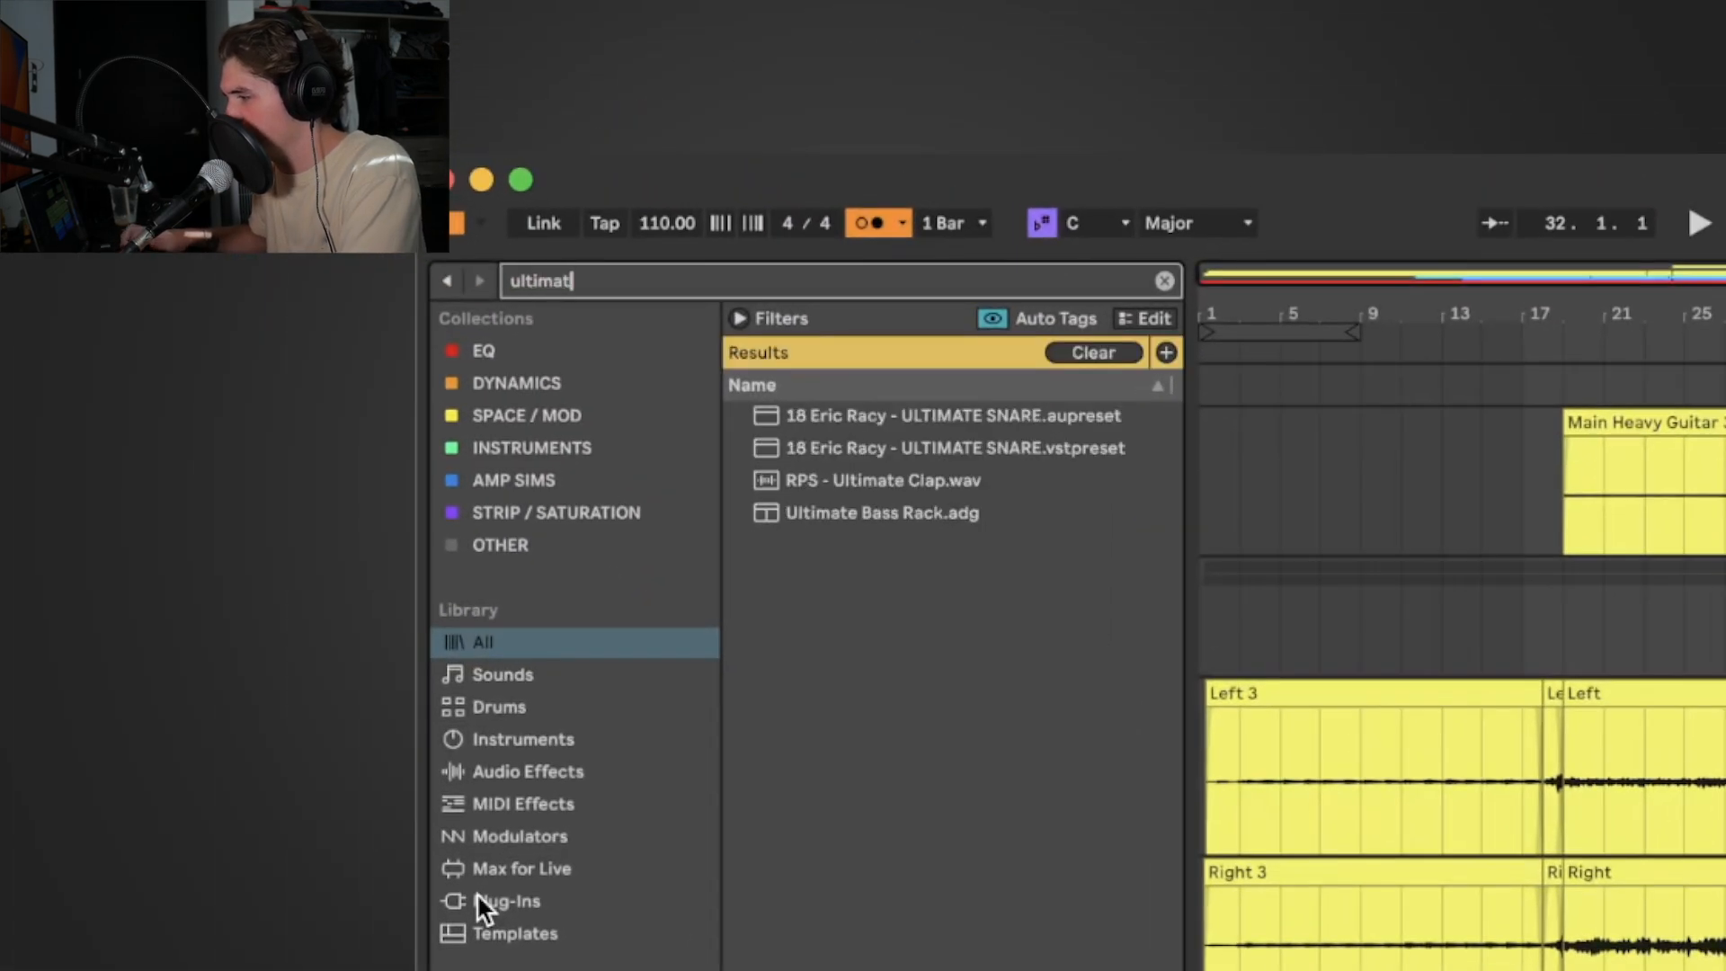
double_click(827, 512)
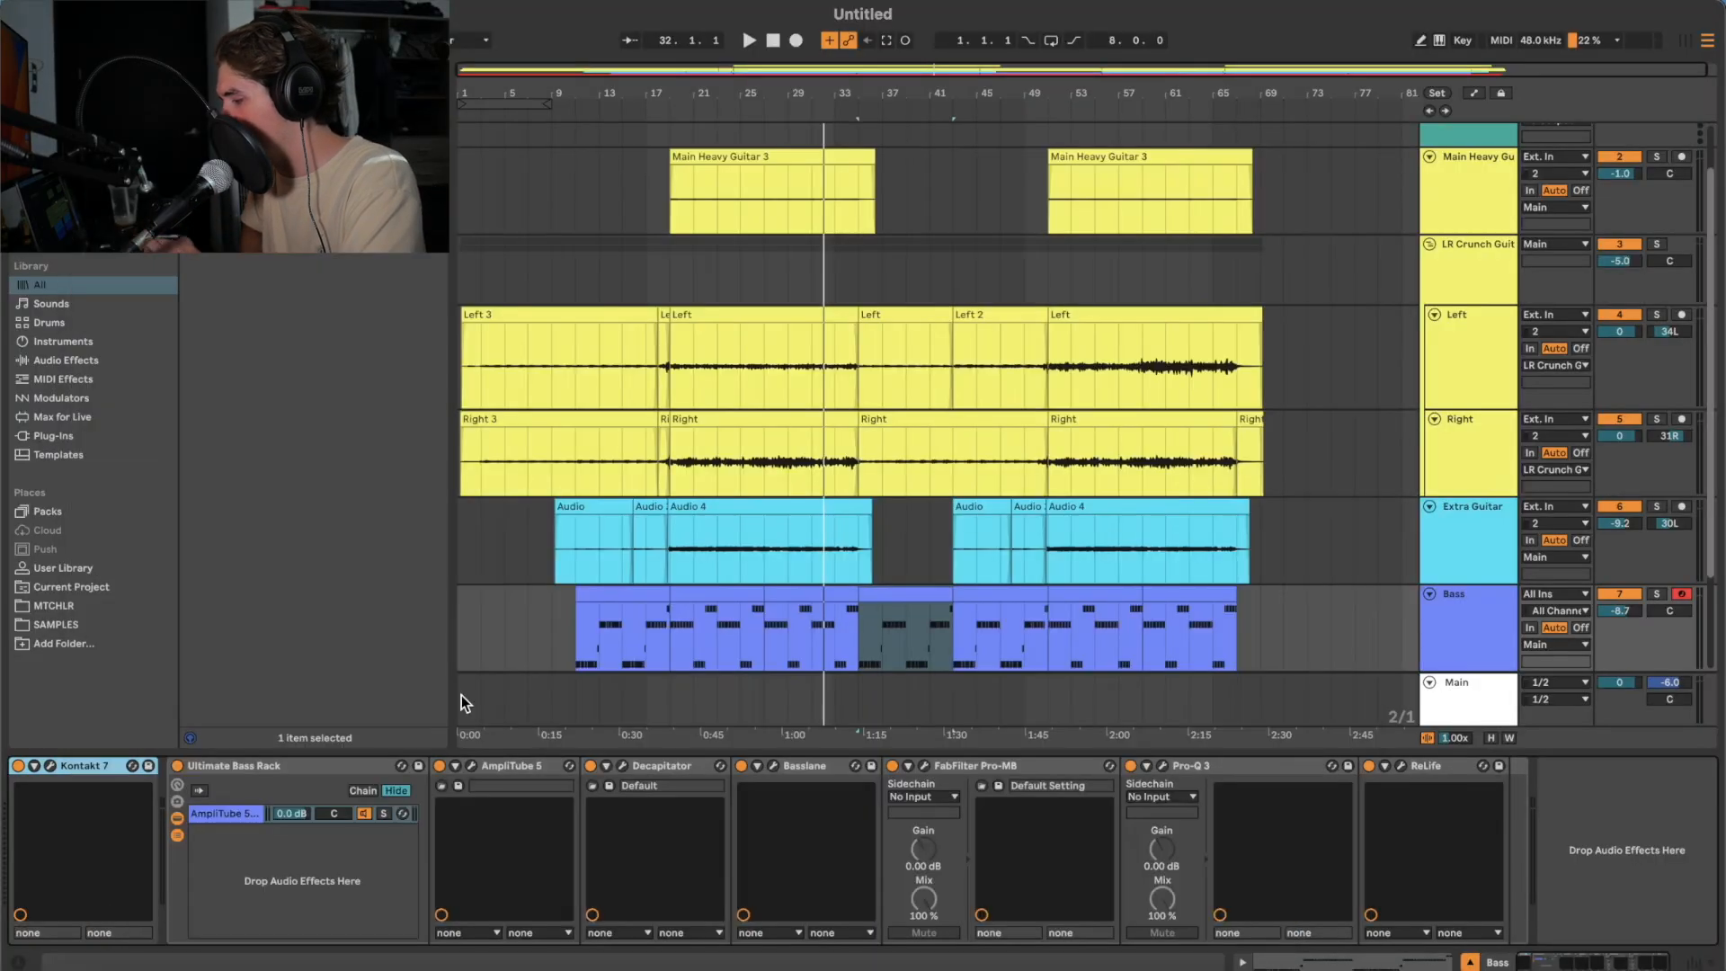
- Inspect the bass rack's Decapitator, Basslane, FabFilter Pro-MB, Pro-Q 3 and ReLife settings
left_click(622, 765)
left_click(622, 765)
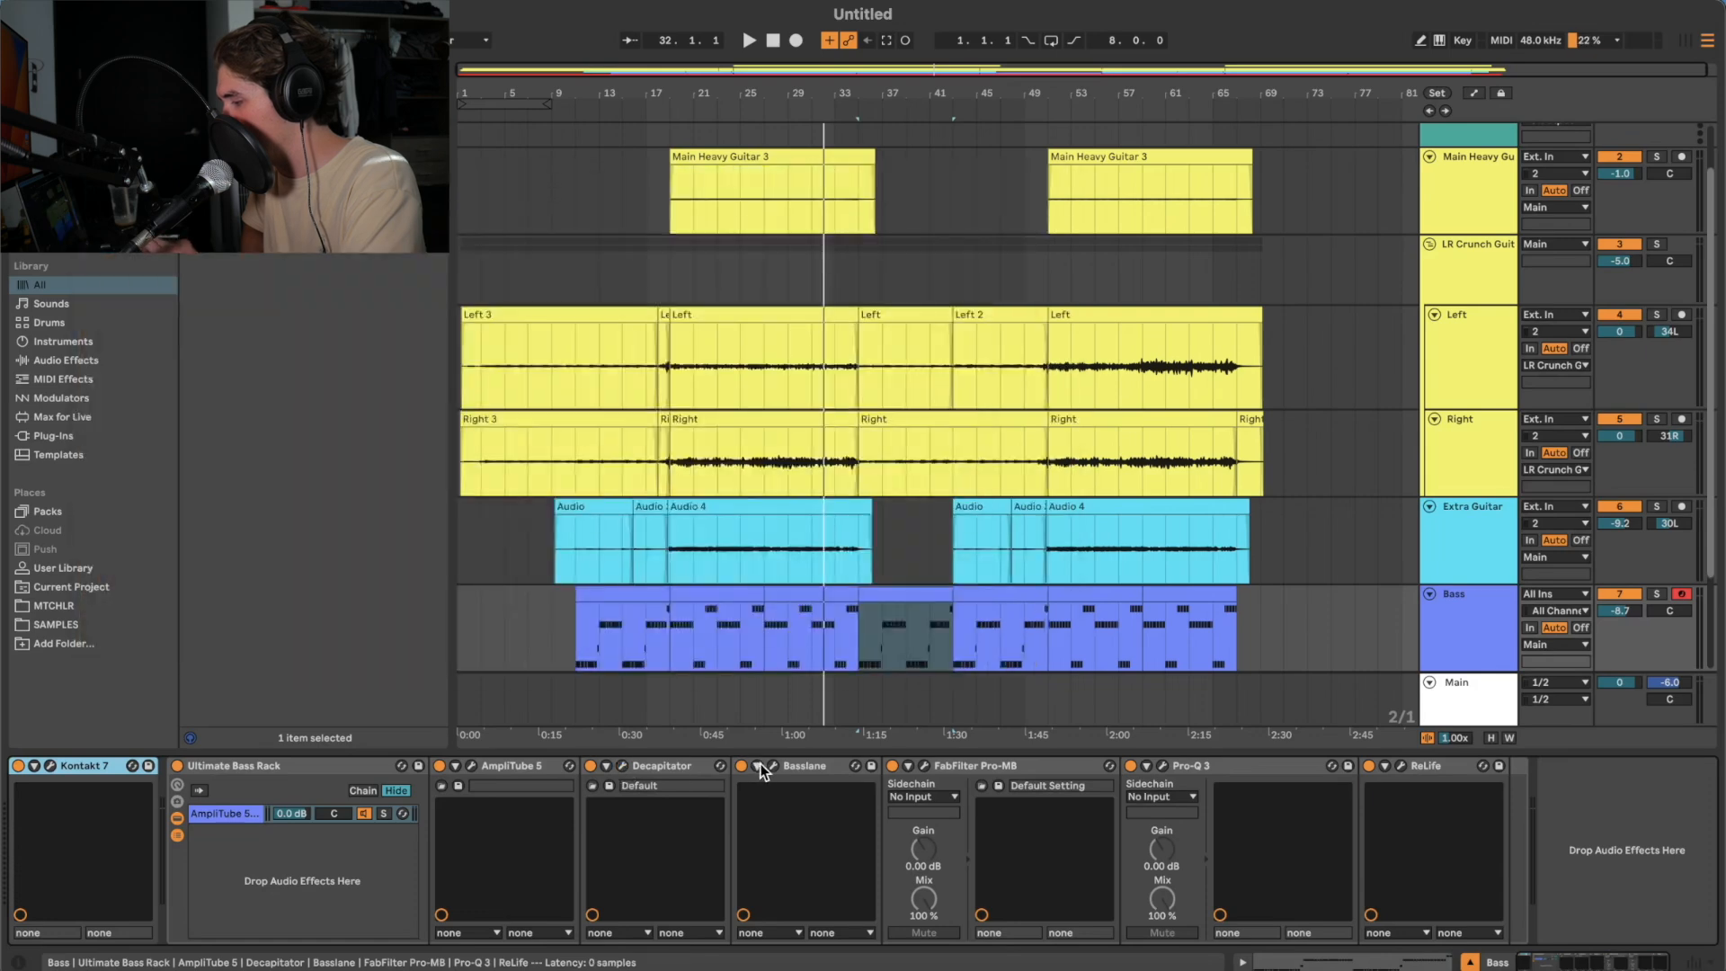
left_click(773, 765)
left_click(773, 766)
left_click(925, 766)
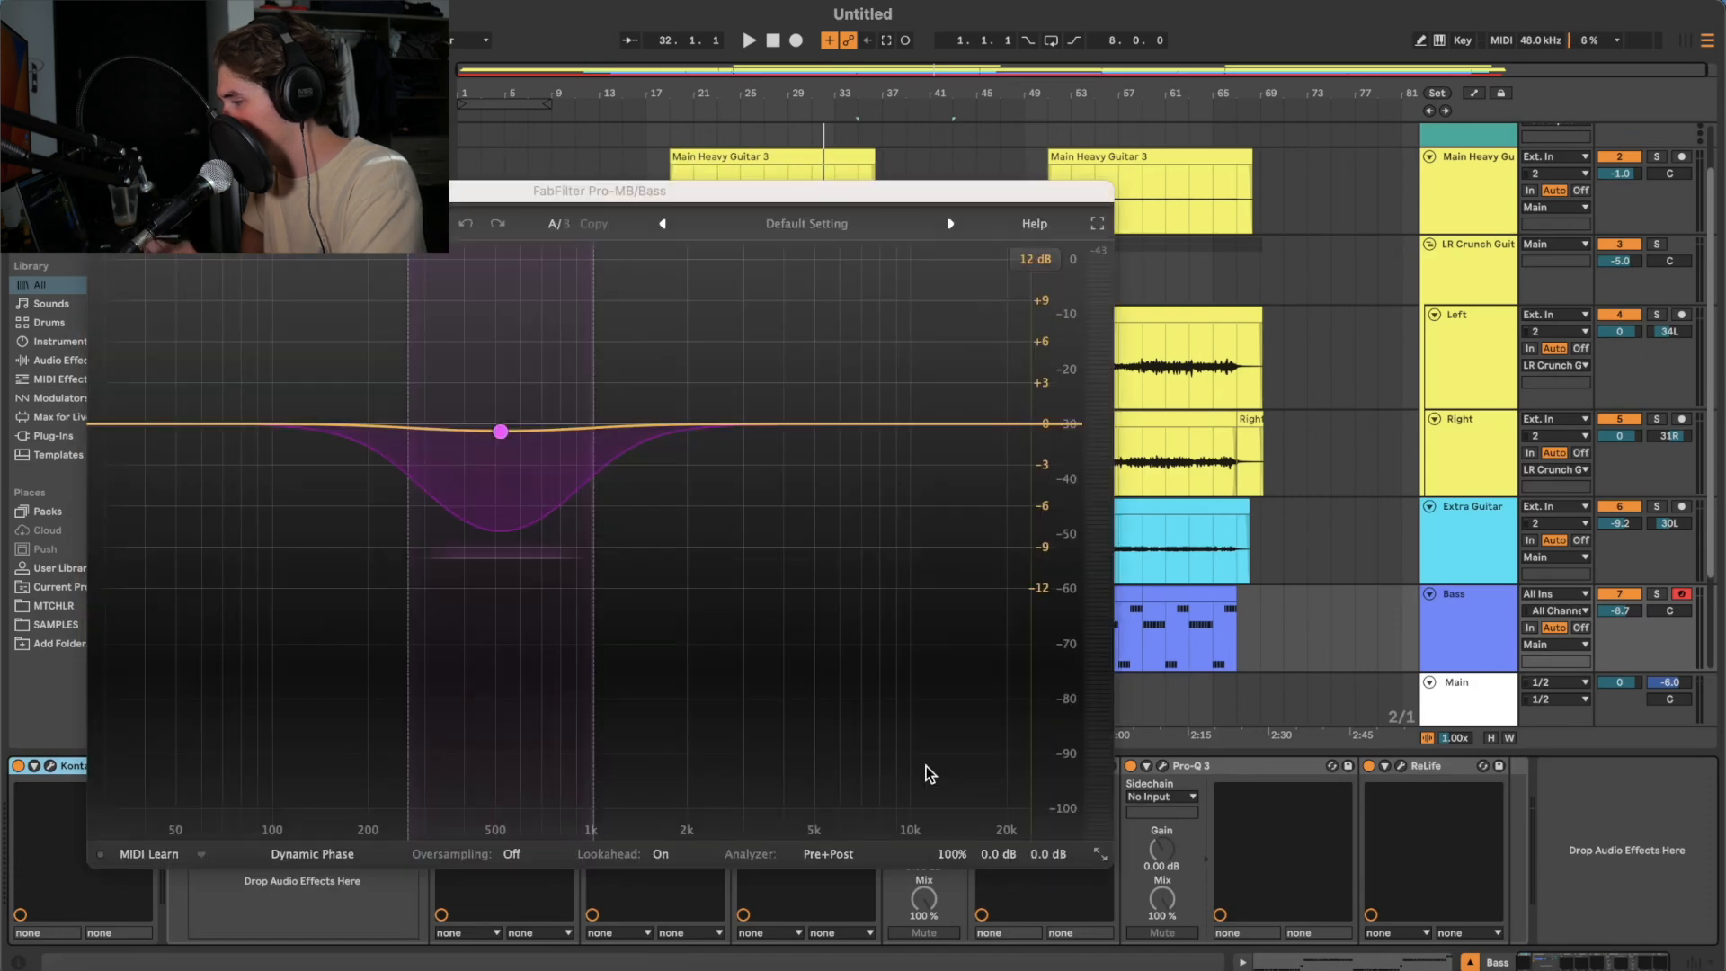
left_click(1163, 766)
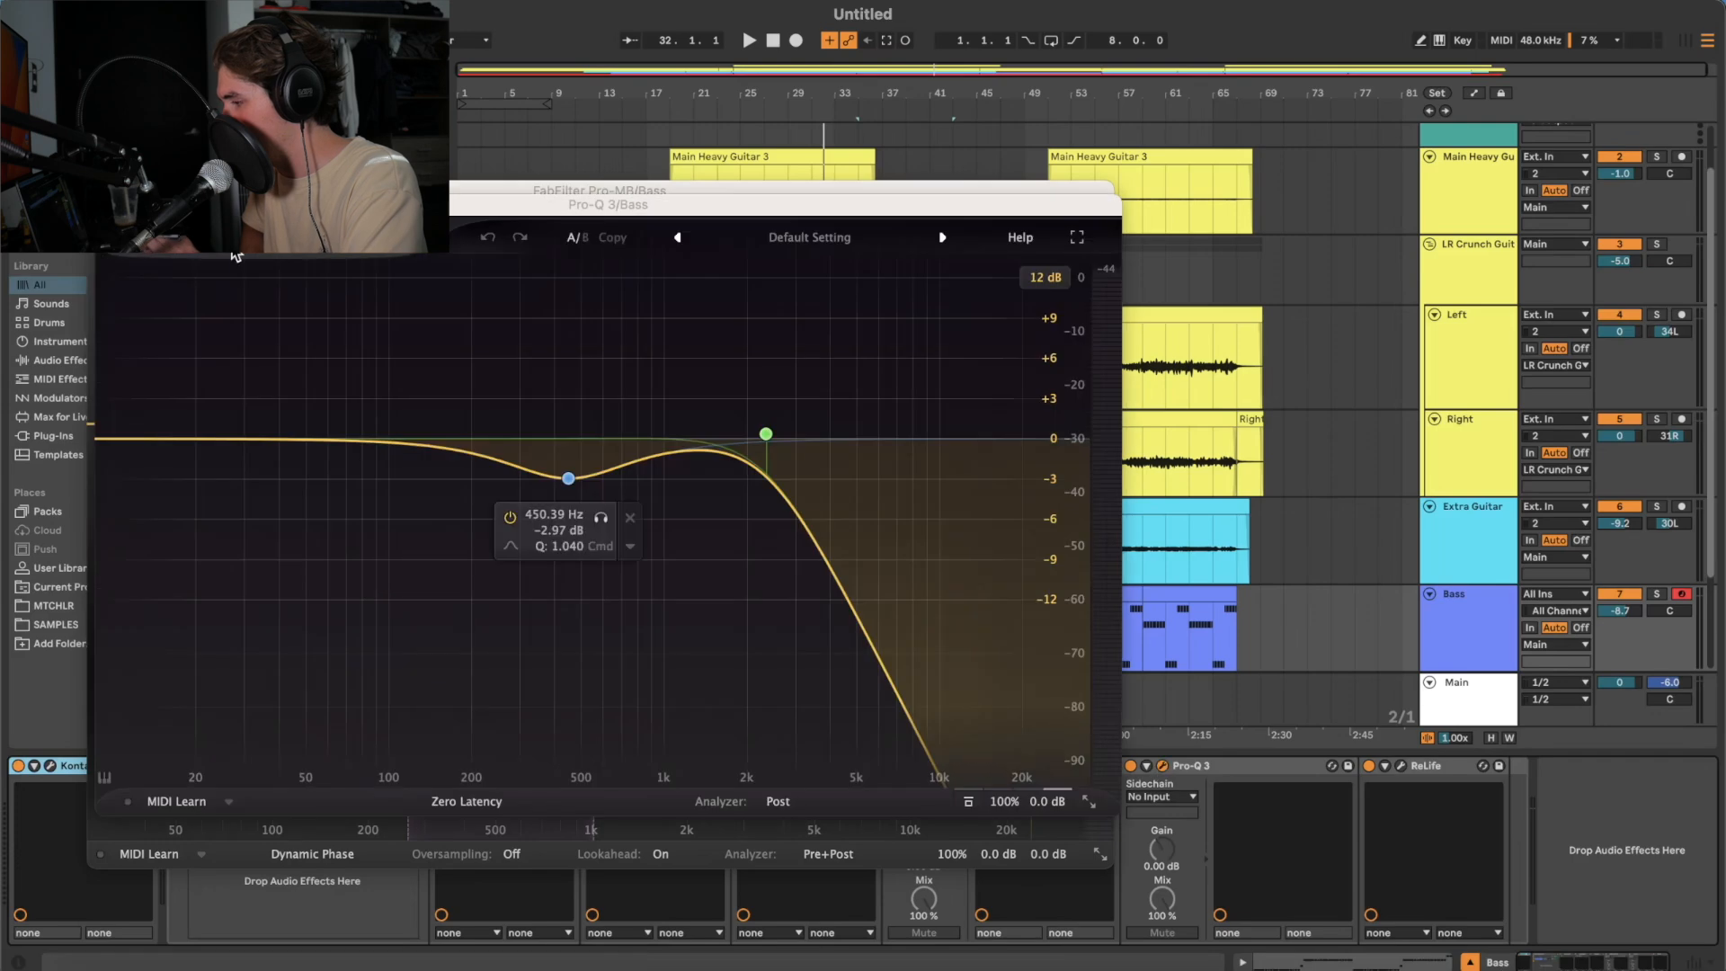
key("super+alt+p")
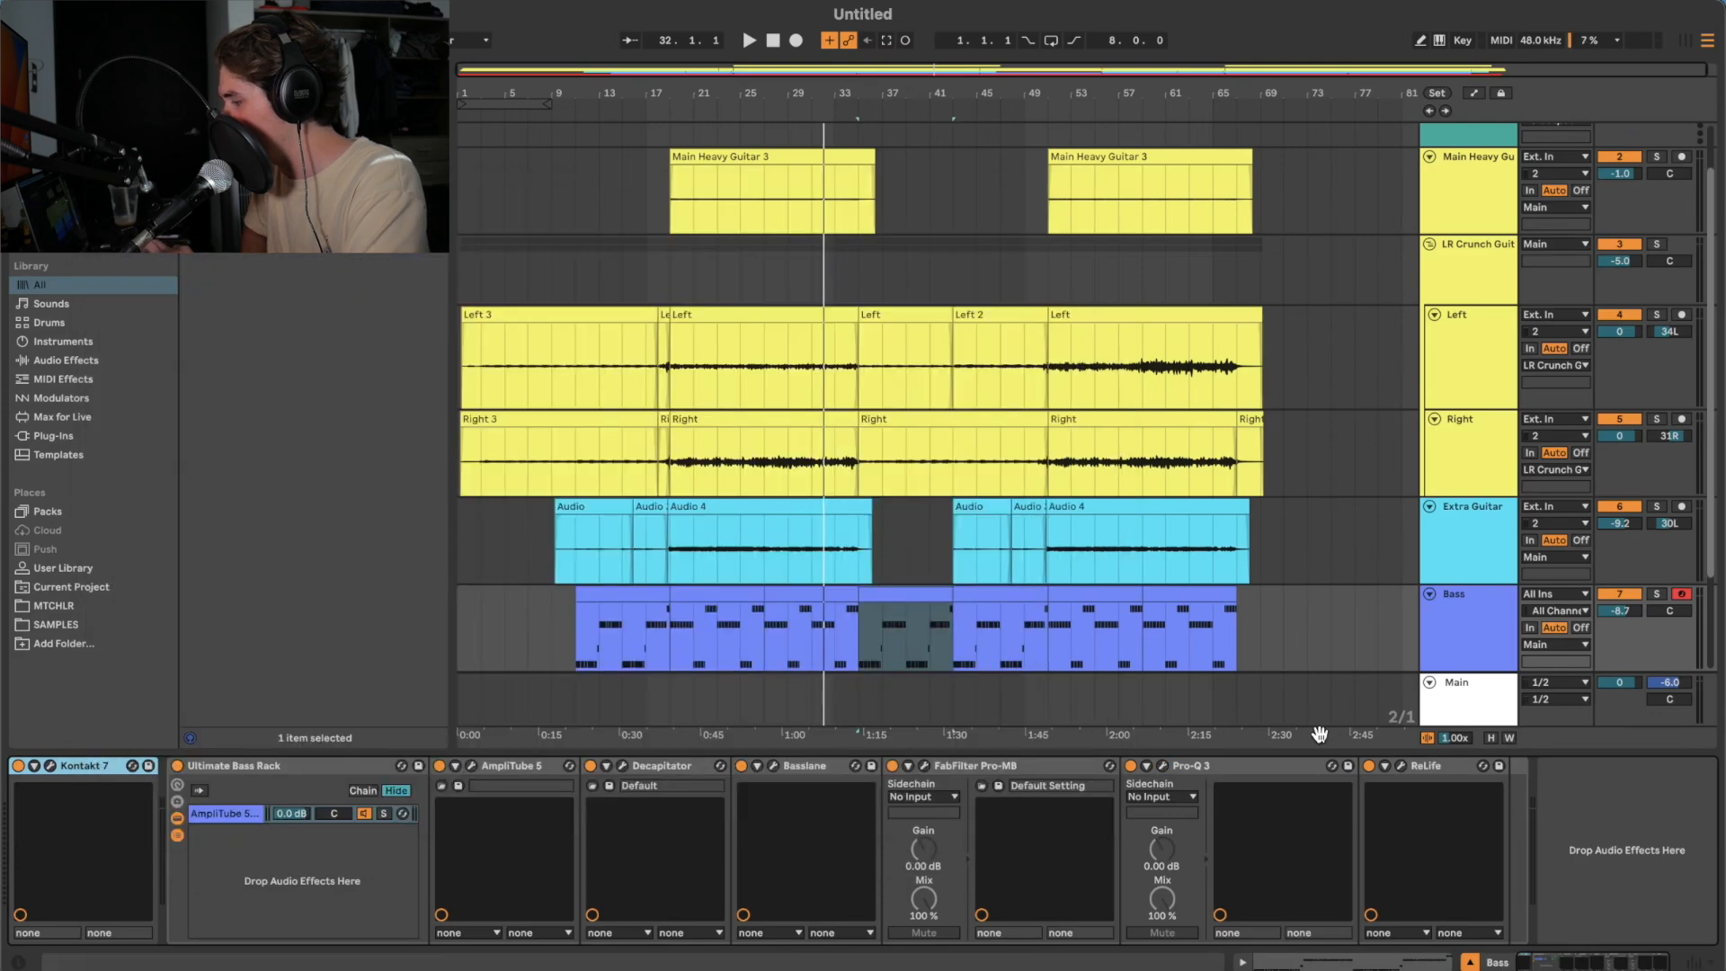
left_click(1400, 766)
left_click(1400, 766)
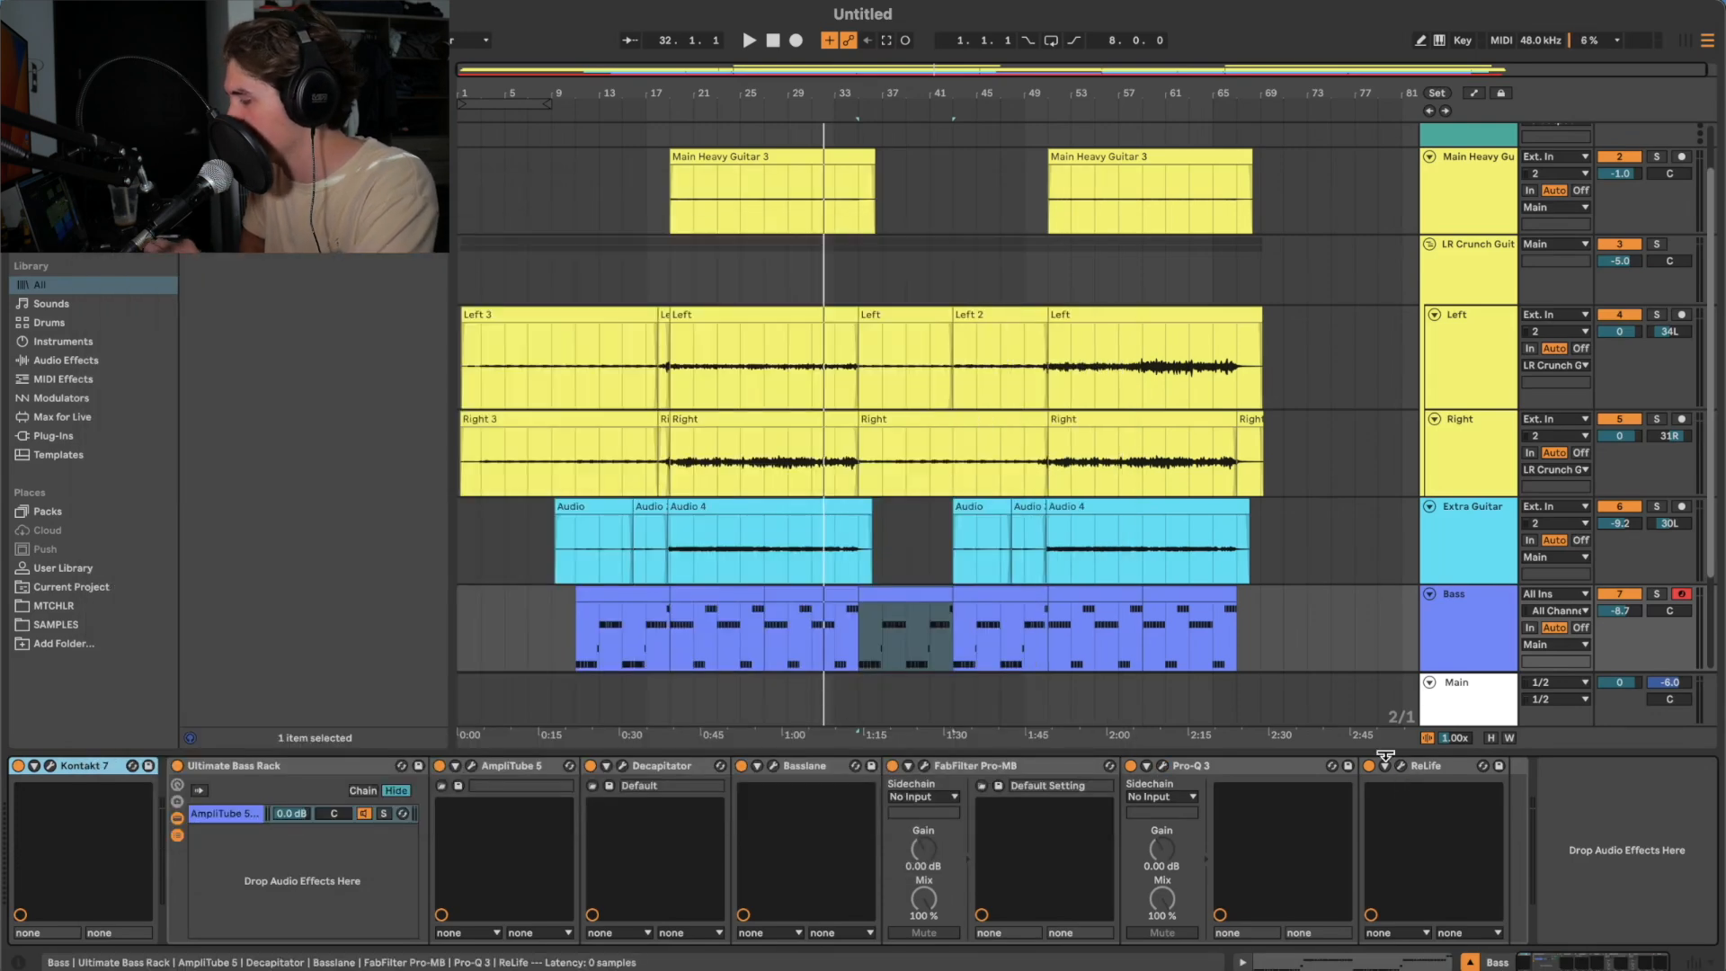
- Solo the Bass track and play it back from bar 35 to hear the processed sound
left_click(1656, 593)
key("space")
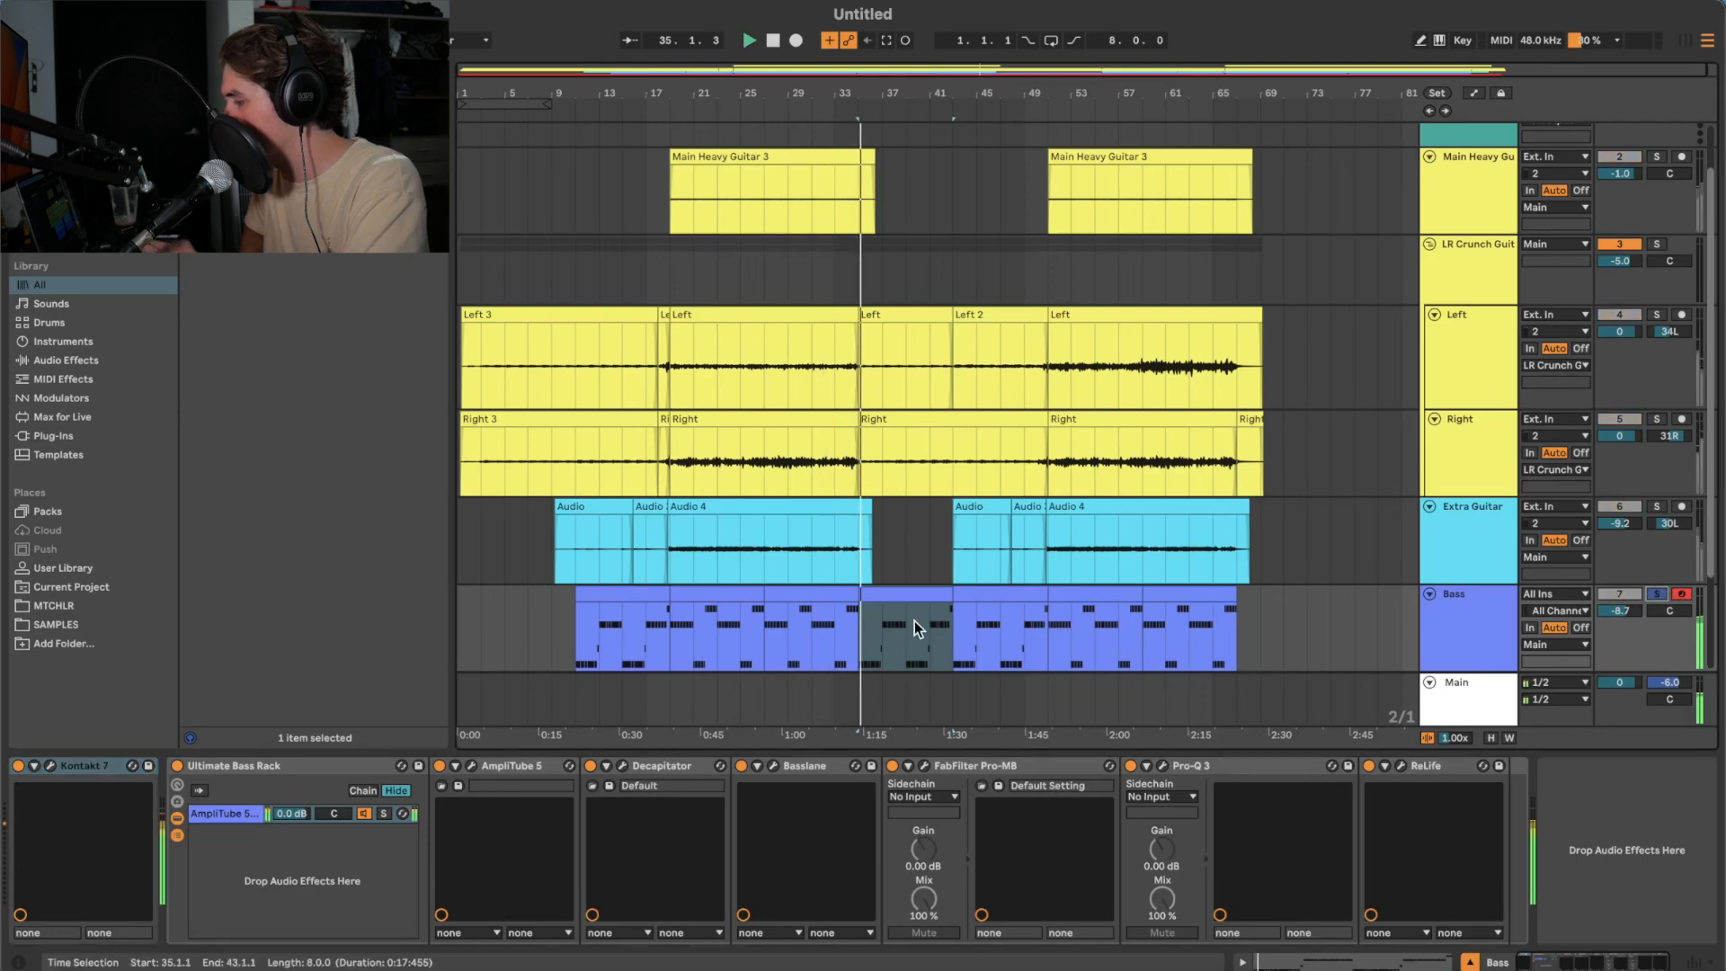
- Open Decapitator on the Bass track, adjust its drive and audition other saturation styles, ending on style P
left_click(622, 765)
left_click_drag(274, 446, 256, 434)
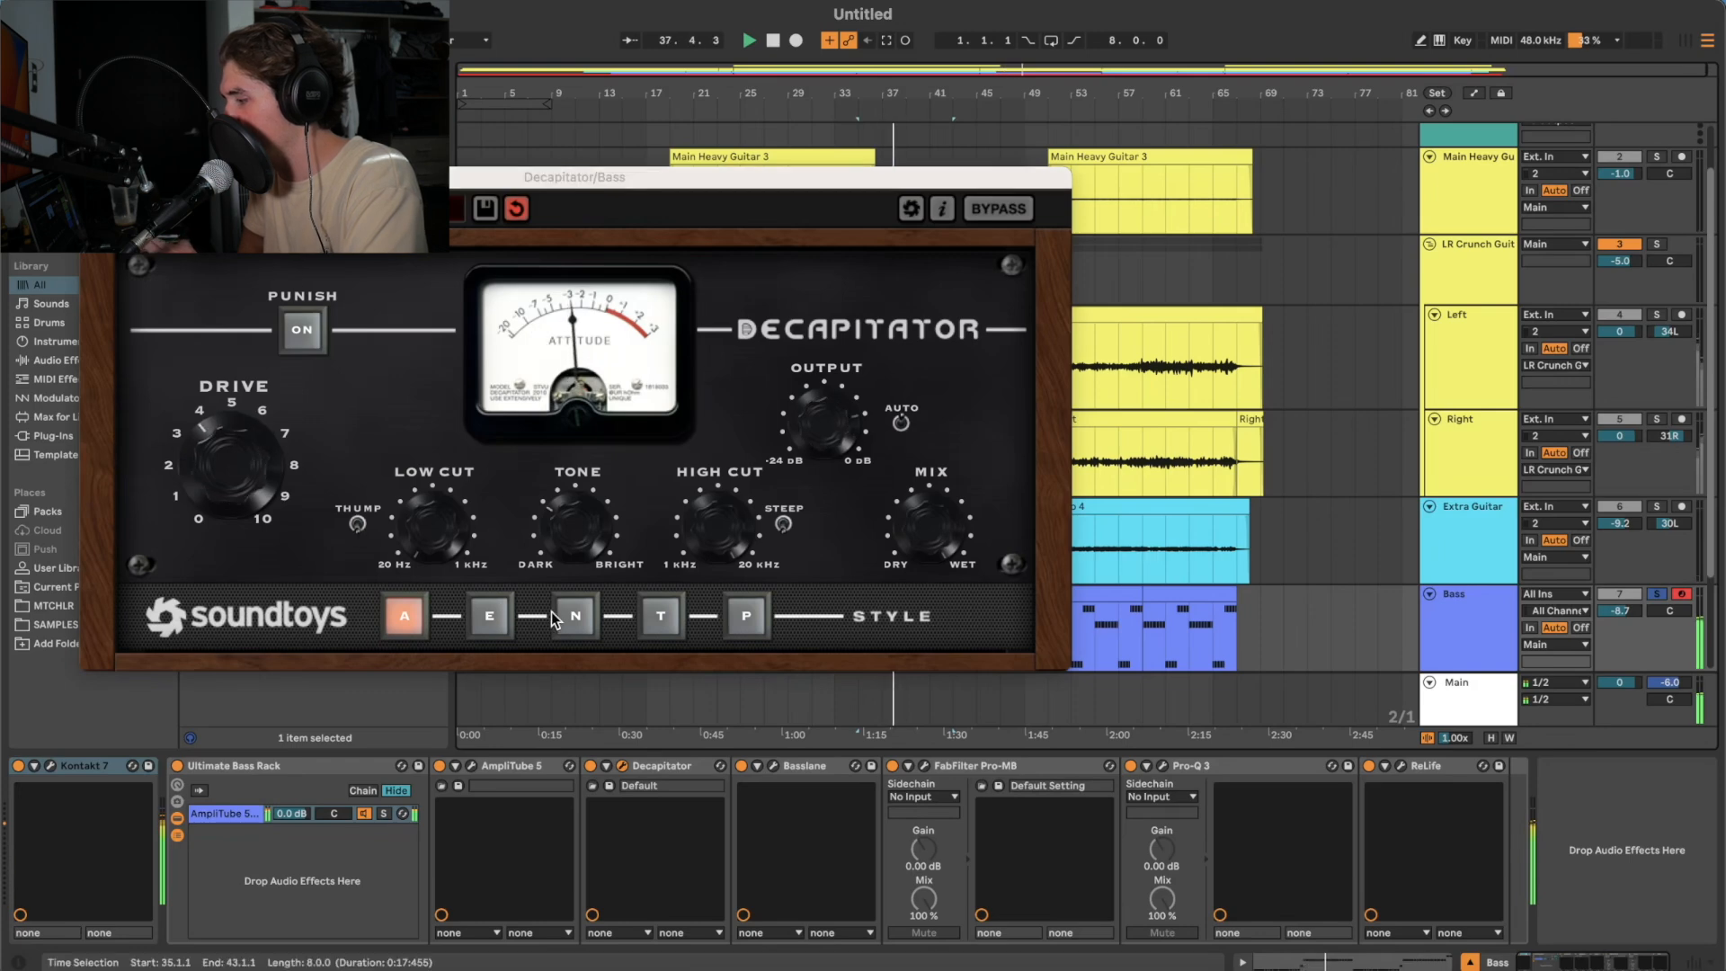
left_click(659, 622)
left_click_drag(207, 479, 207, 502)
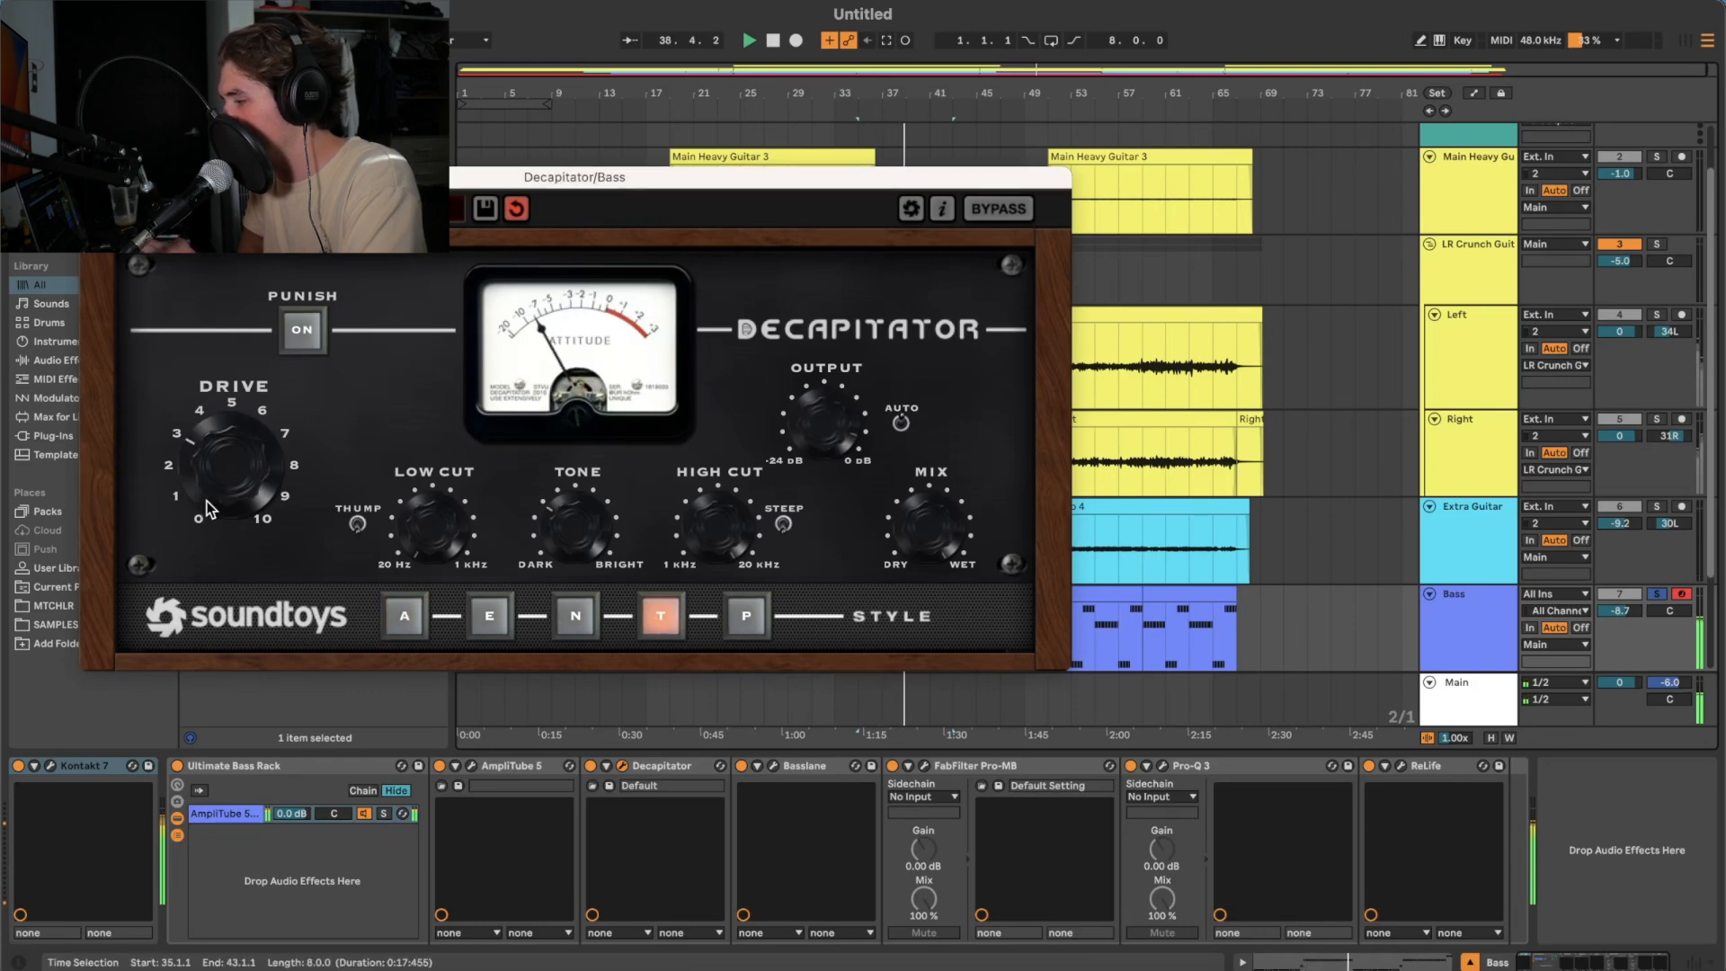
left_click(745, 620)
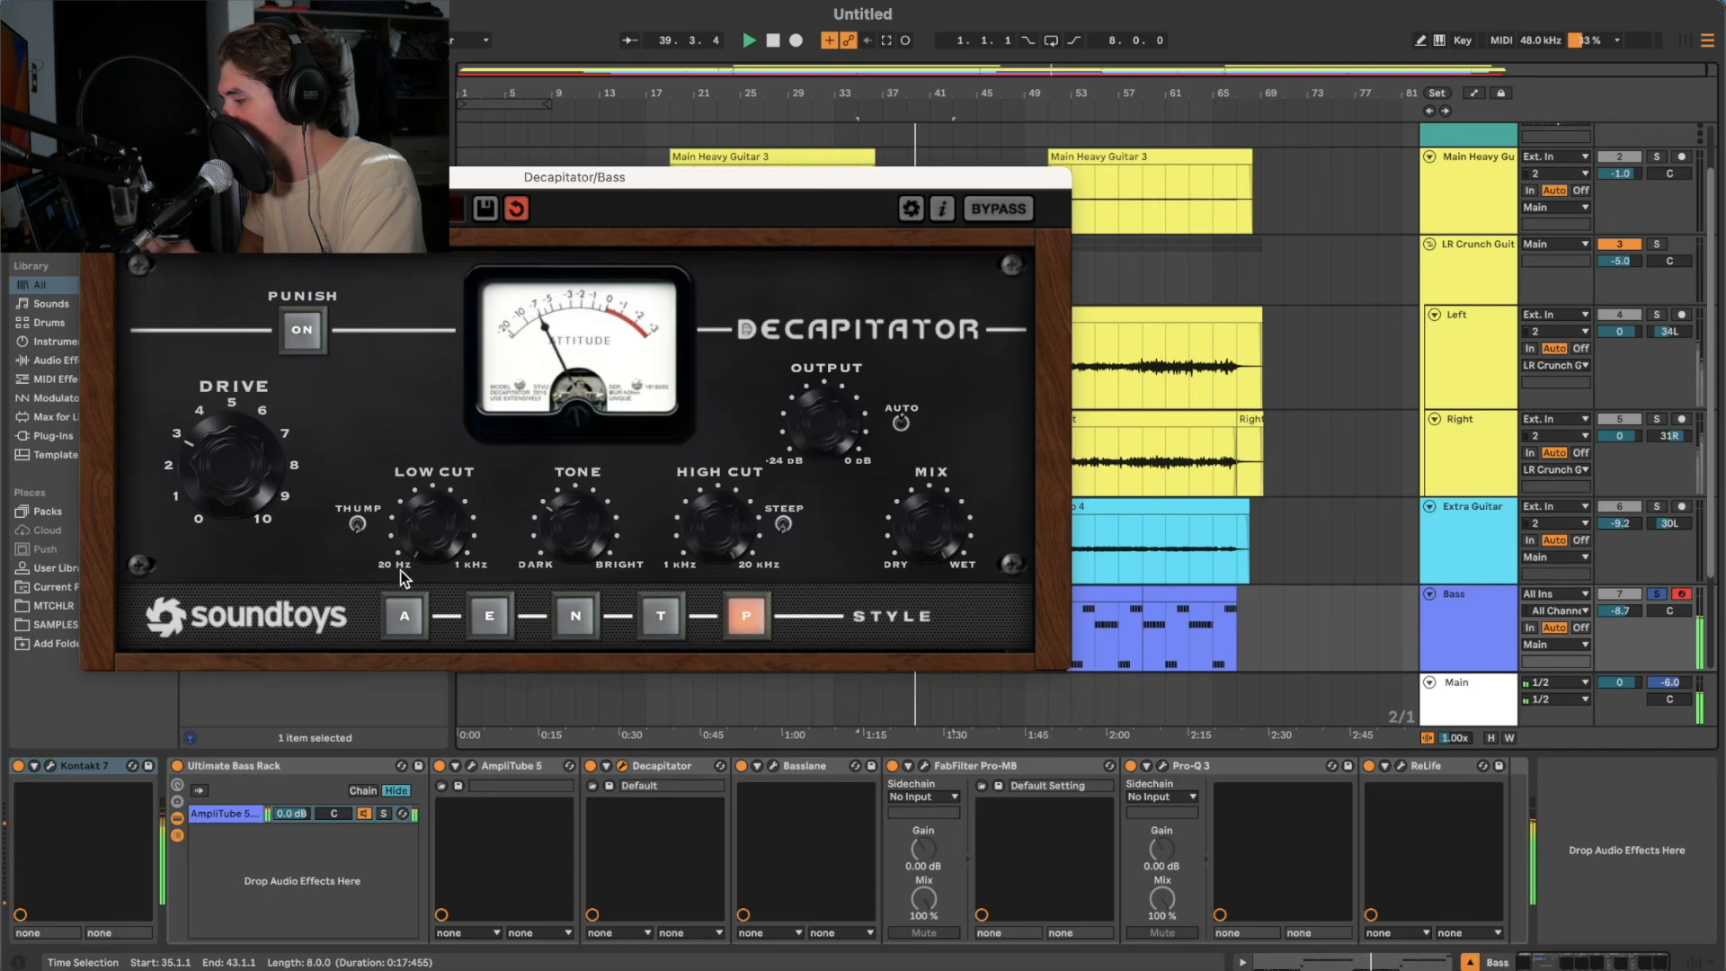
- Unsolo the Bass track with its volume at -12.4 dB, and close the Decapitator window
left_click(1652, 596)
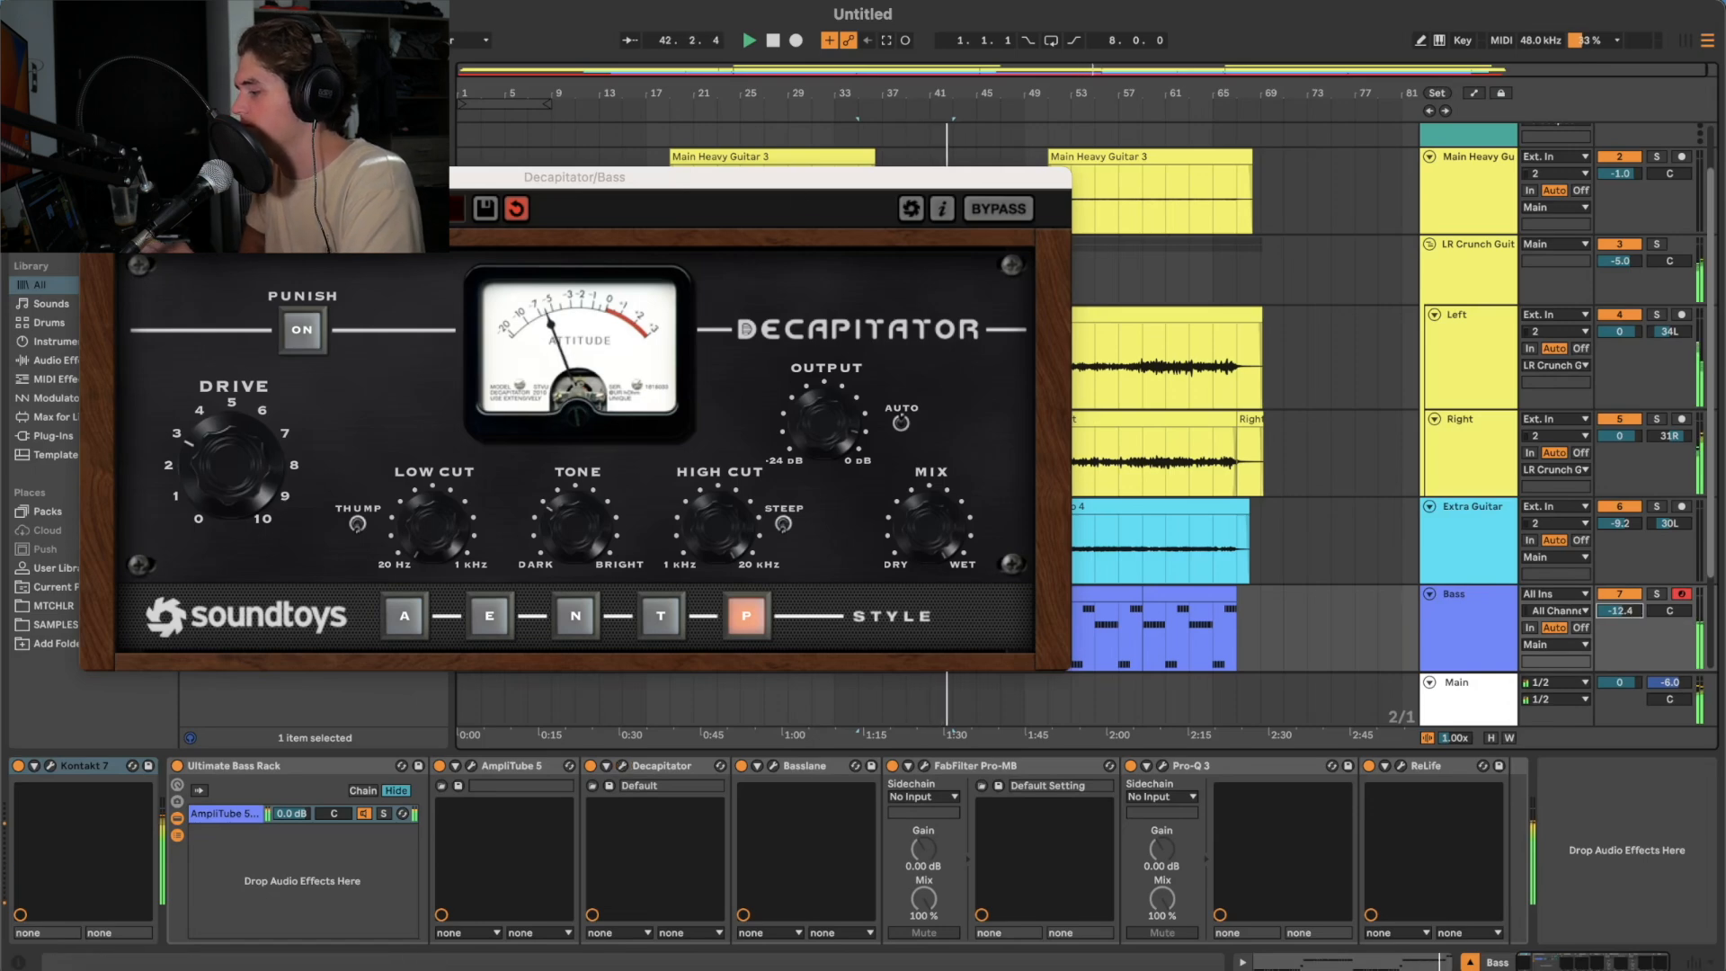
left_click(94, 177)
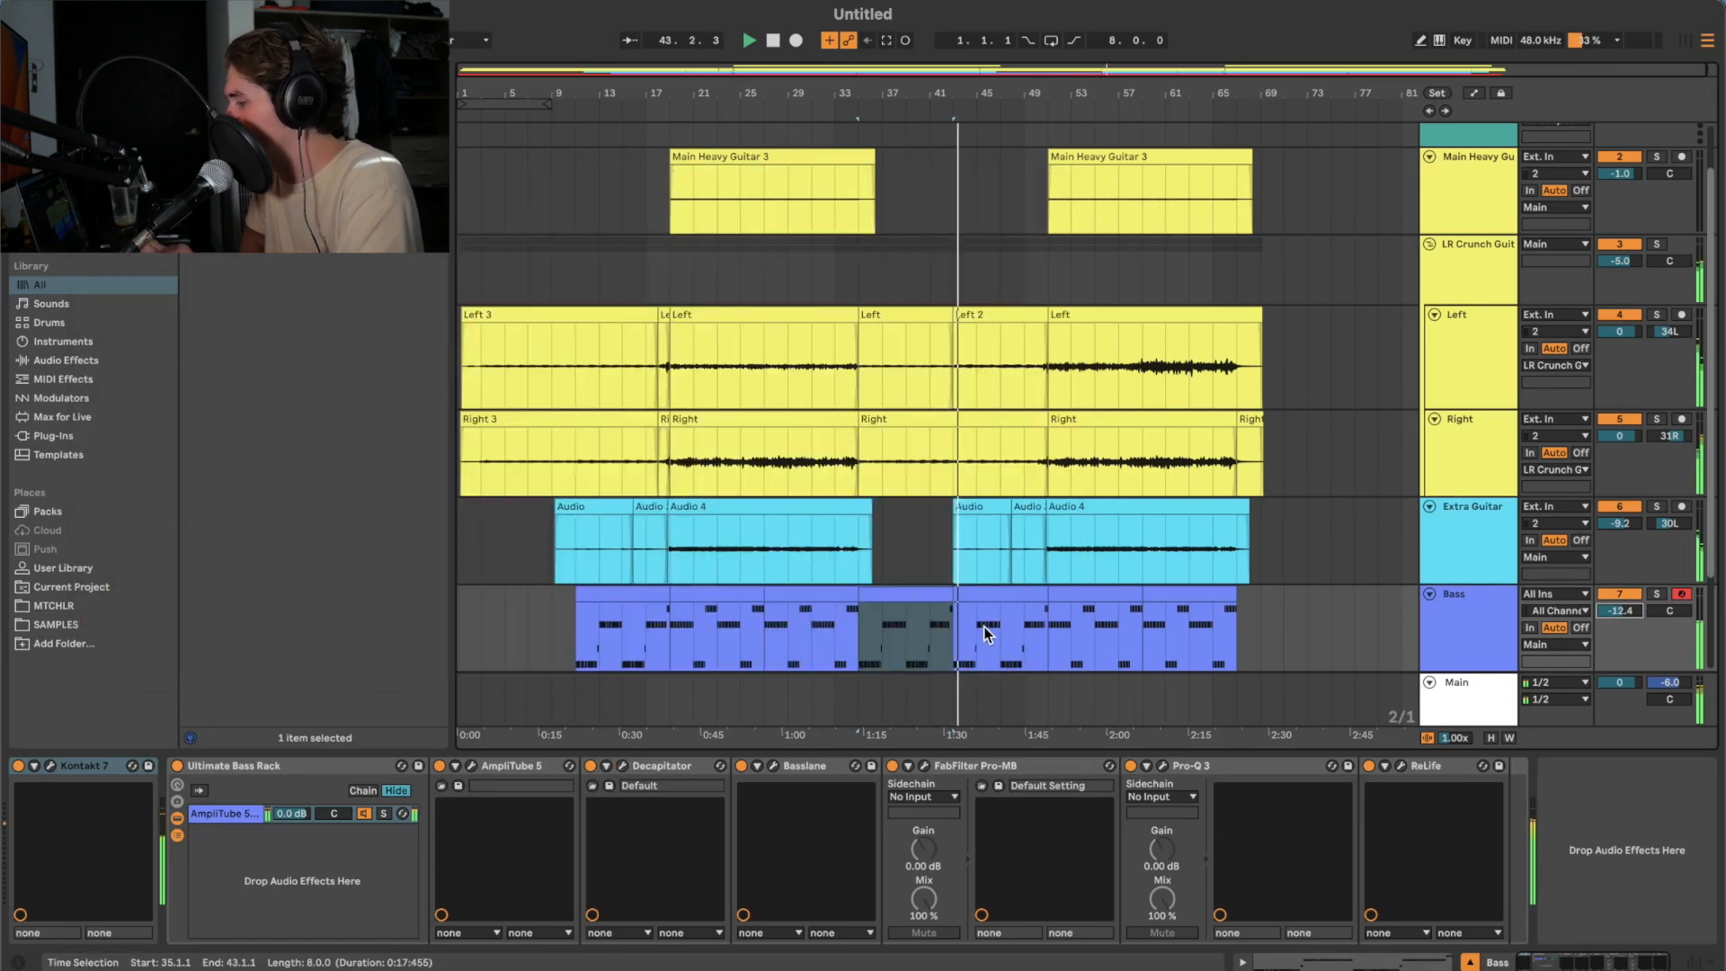
- Trim the start of the Bass clip at bar 43 so that it begins at 50.3.1
left_click_drag(955, 596, 1004, 596)
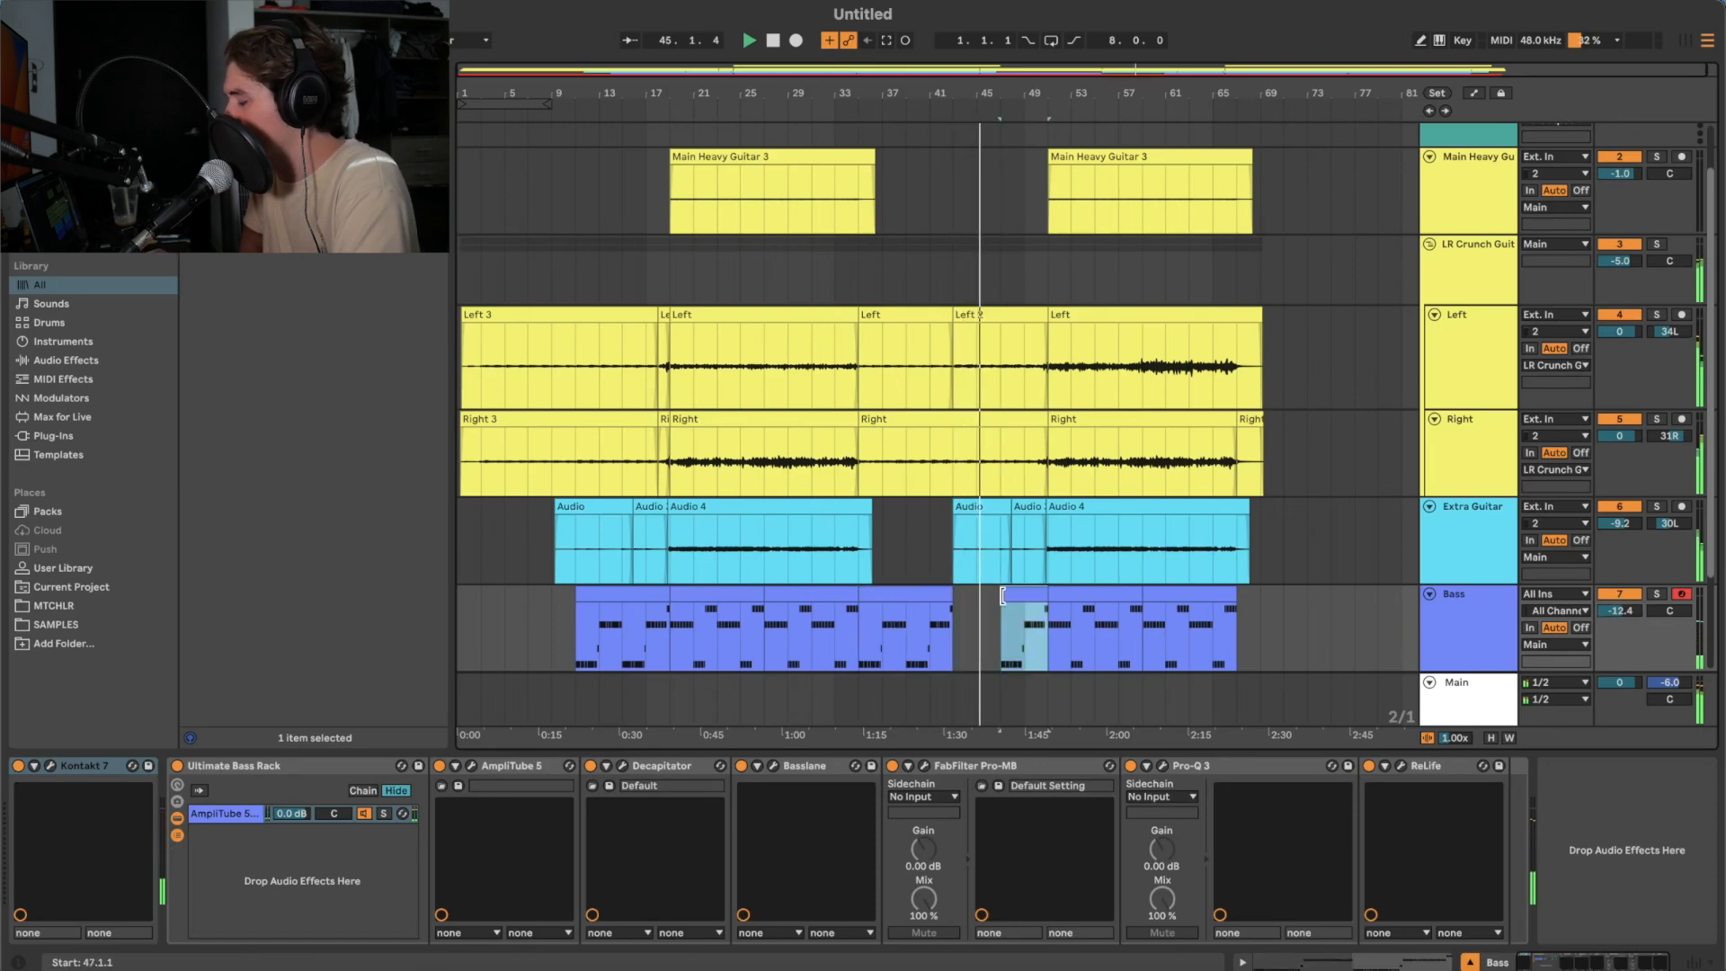
scroll(1038, 605, "up", 3)
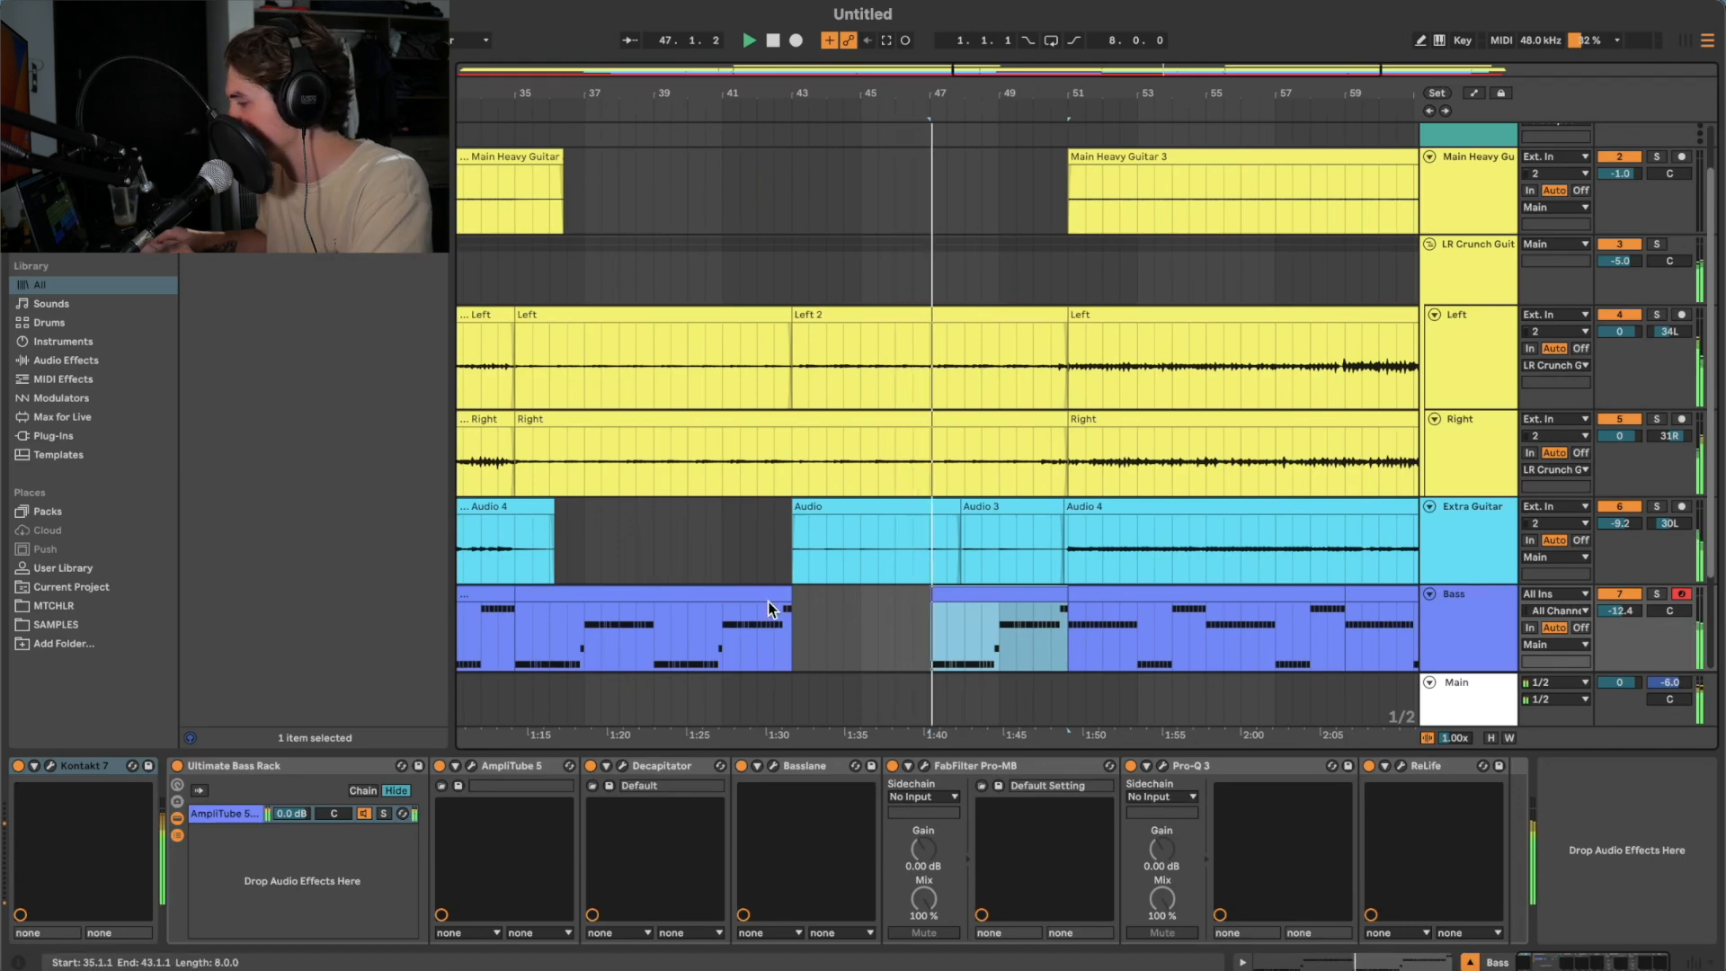
left_click_drag(932, 591, 1033, 595)
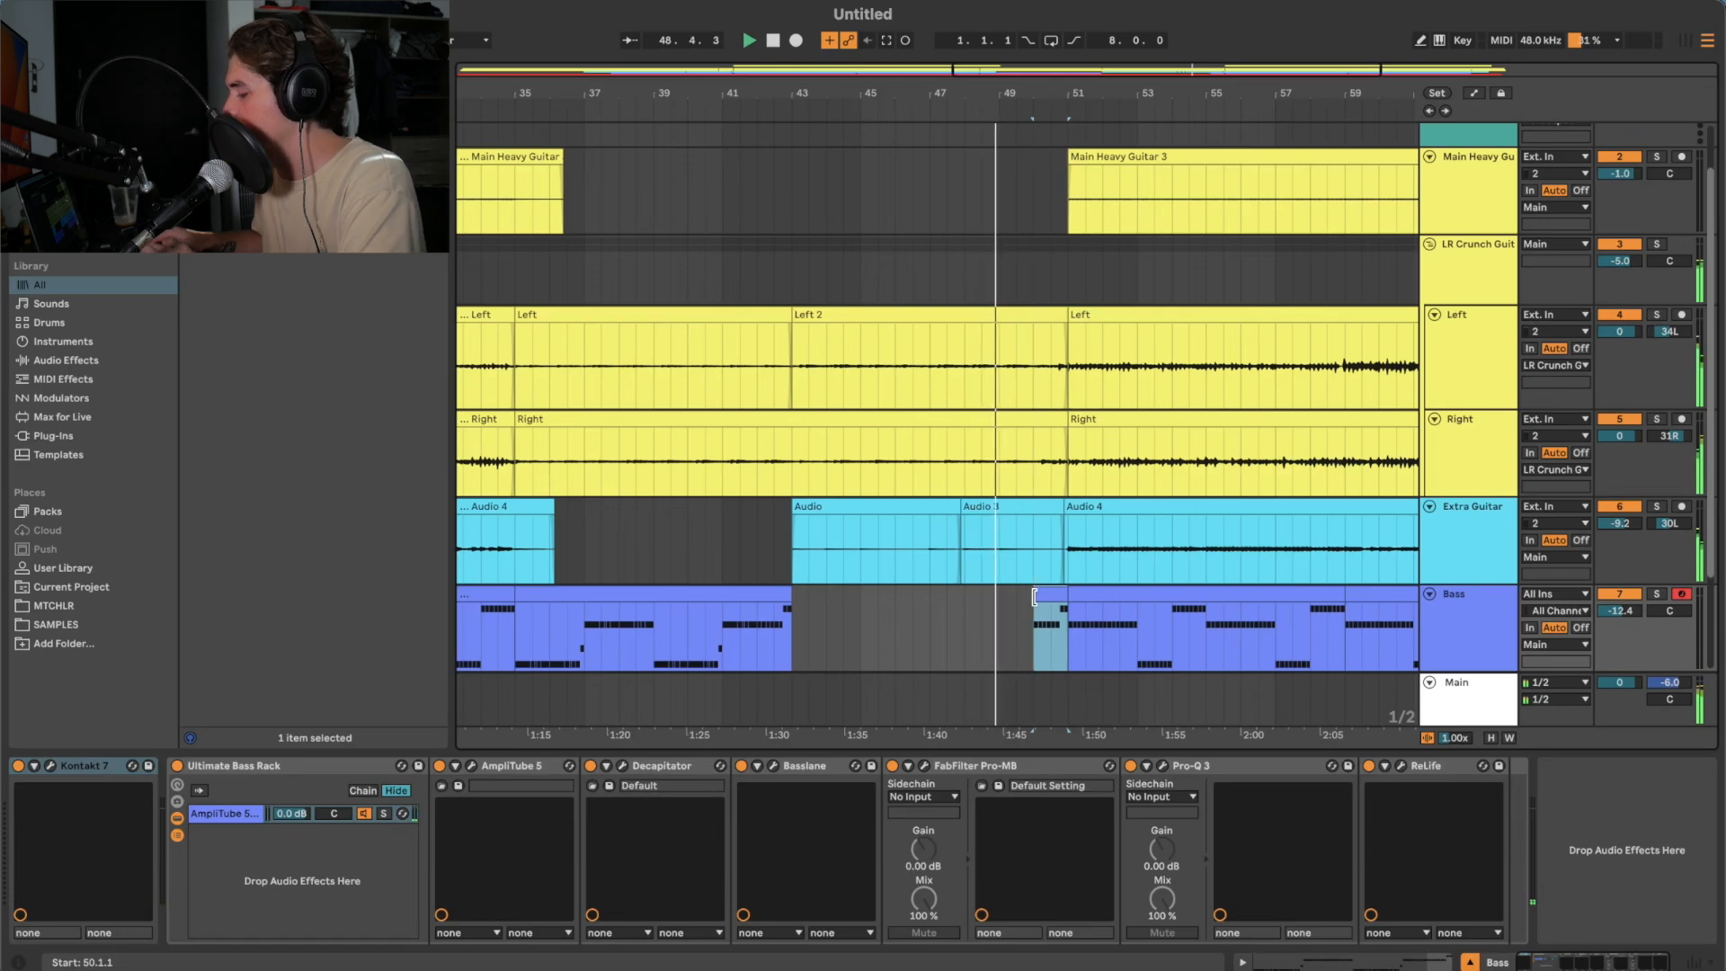
scroll(1034, 595, "up", 5)
left_click_drag(1034, 595, 1088, 611)
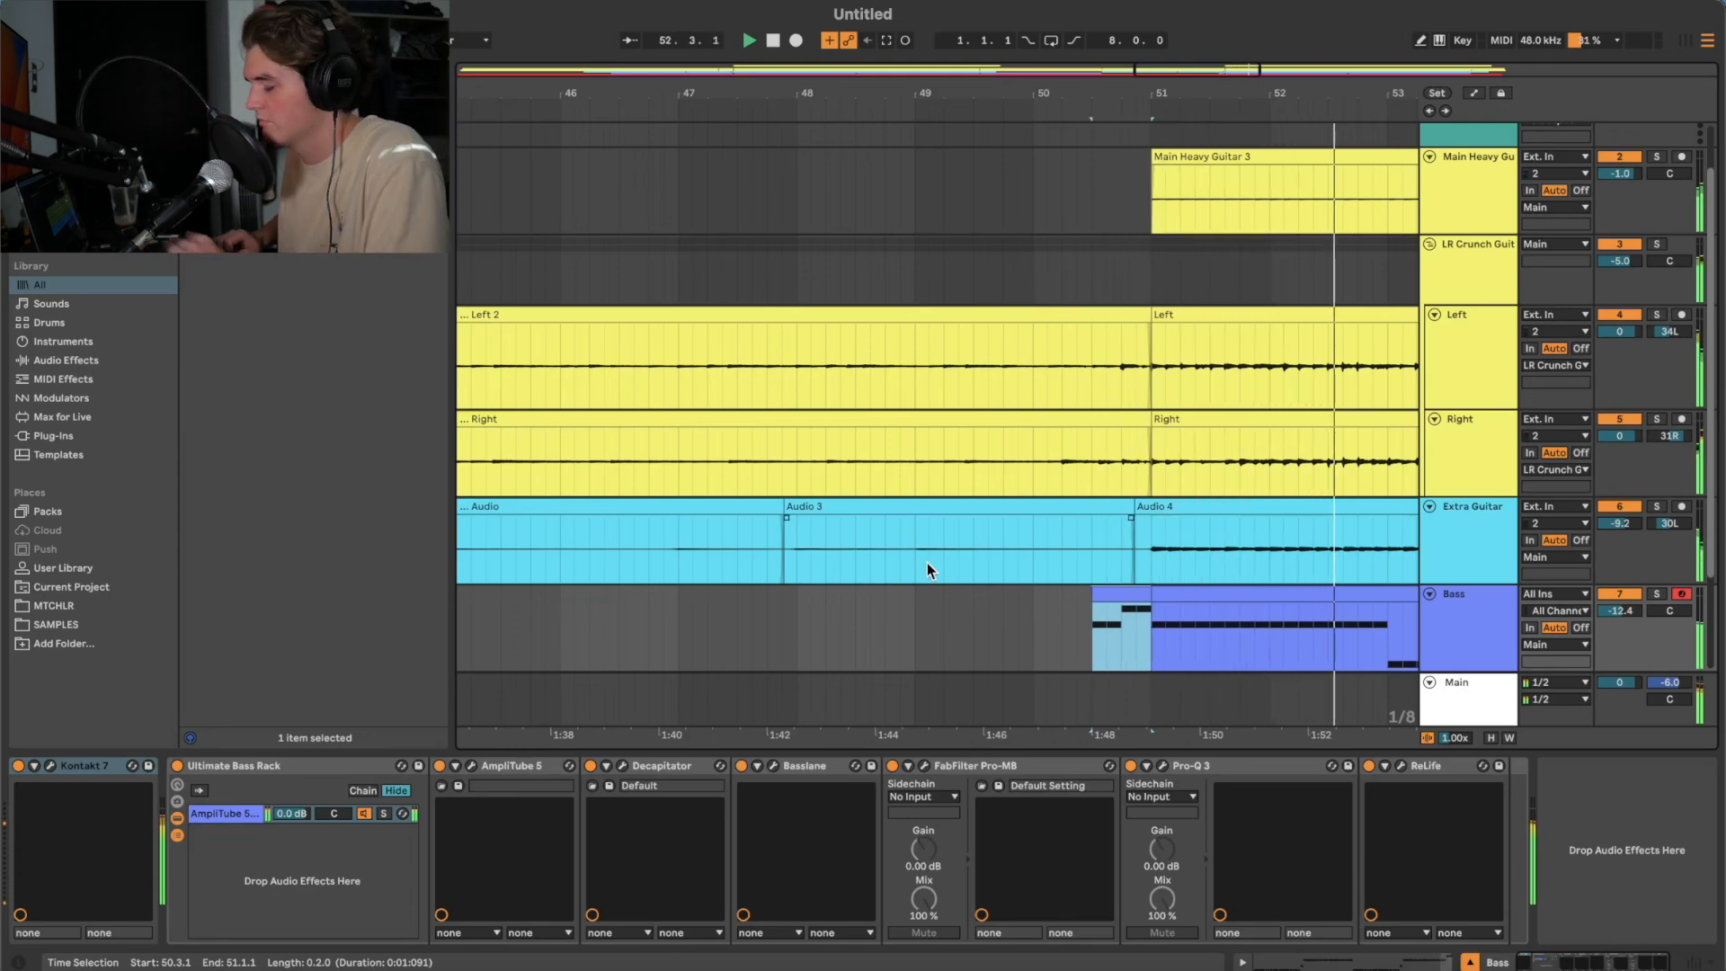
- Delete the empty 1 MIDI track above Main Heavy Guitar
scroll(860, 493, "down", 6)
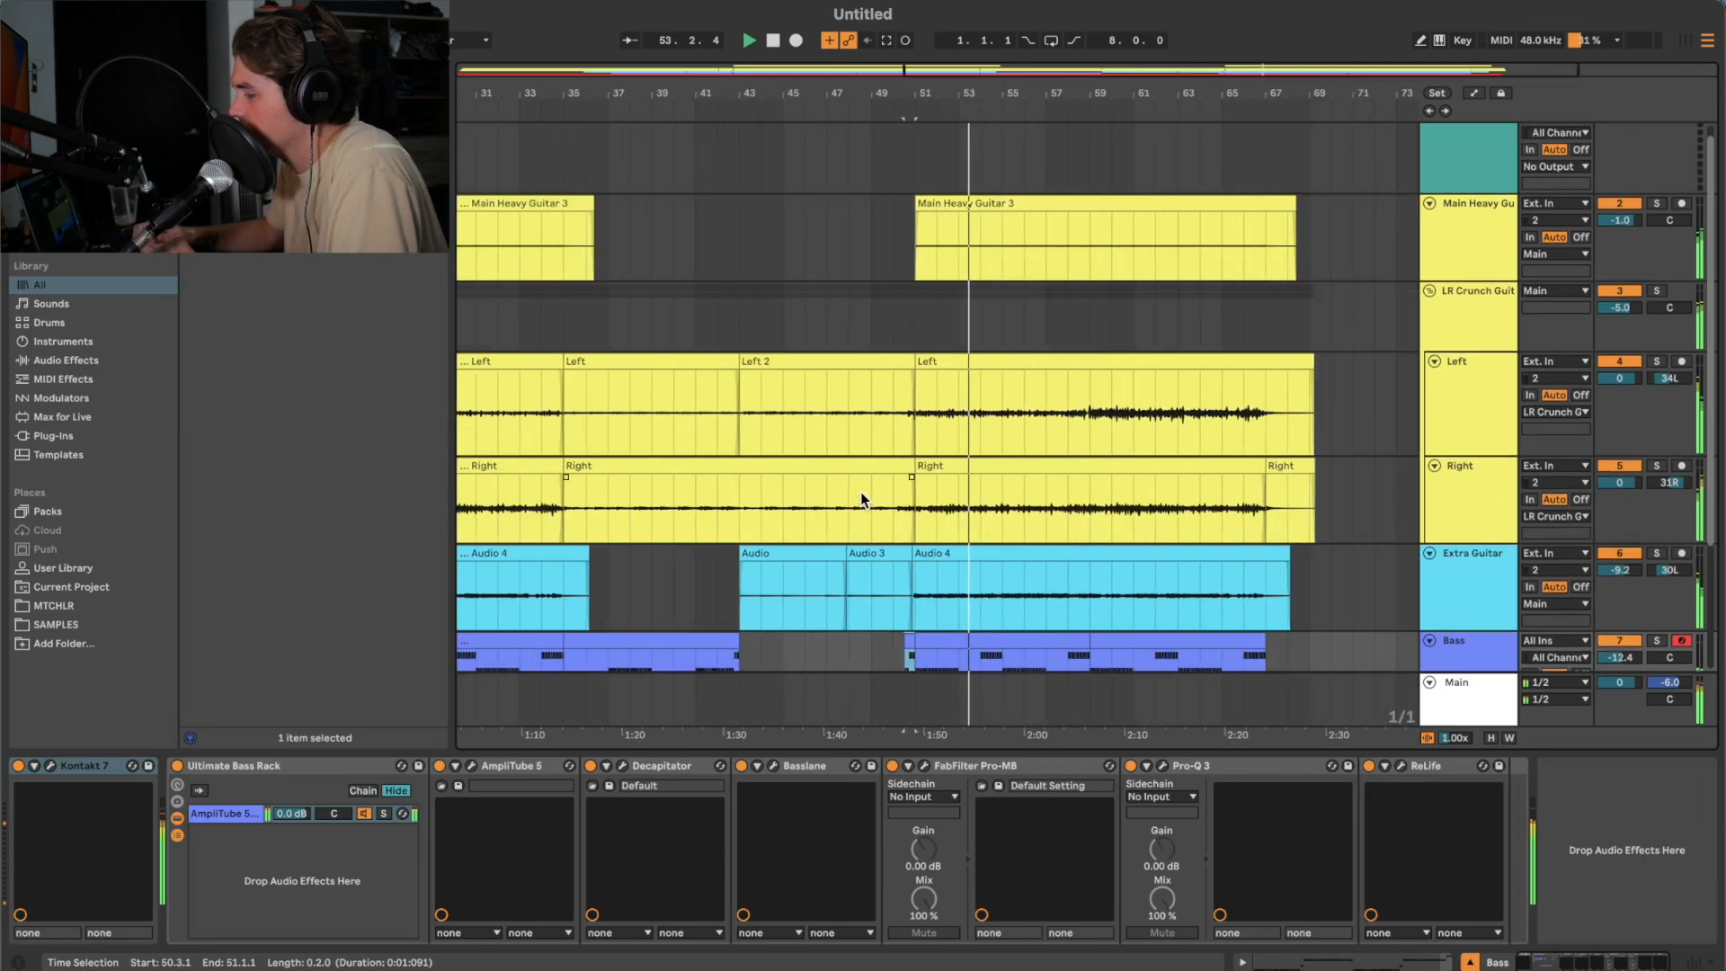
scroll(860, 493, "down", 3)
scroll(843, 496, "down", 3)
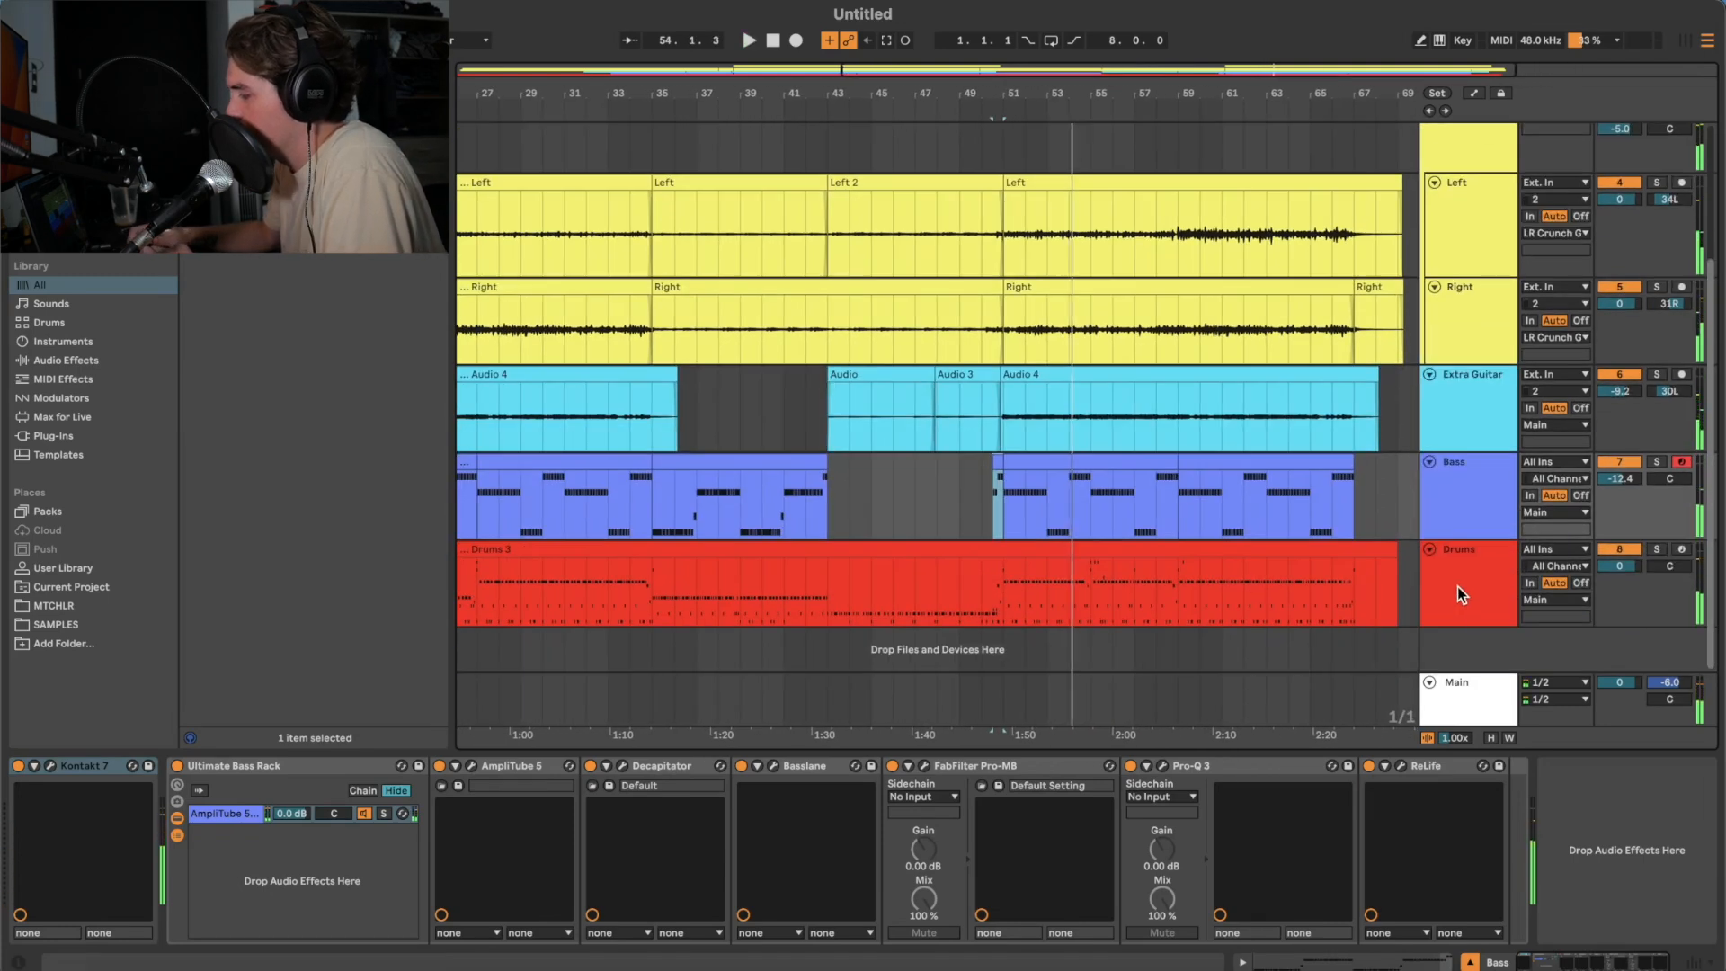
scroll(1087, 496, "down", 4)
scroll(953, 498, "up", 5)
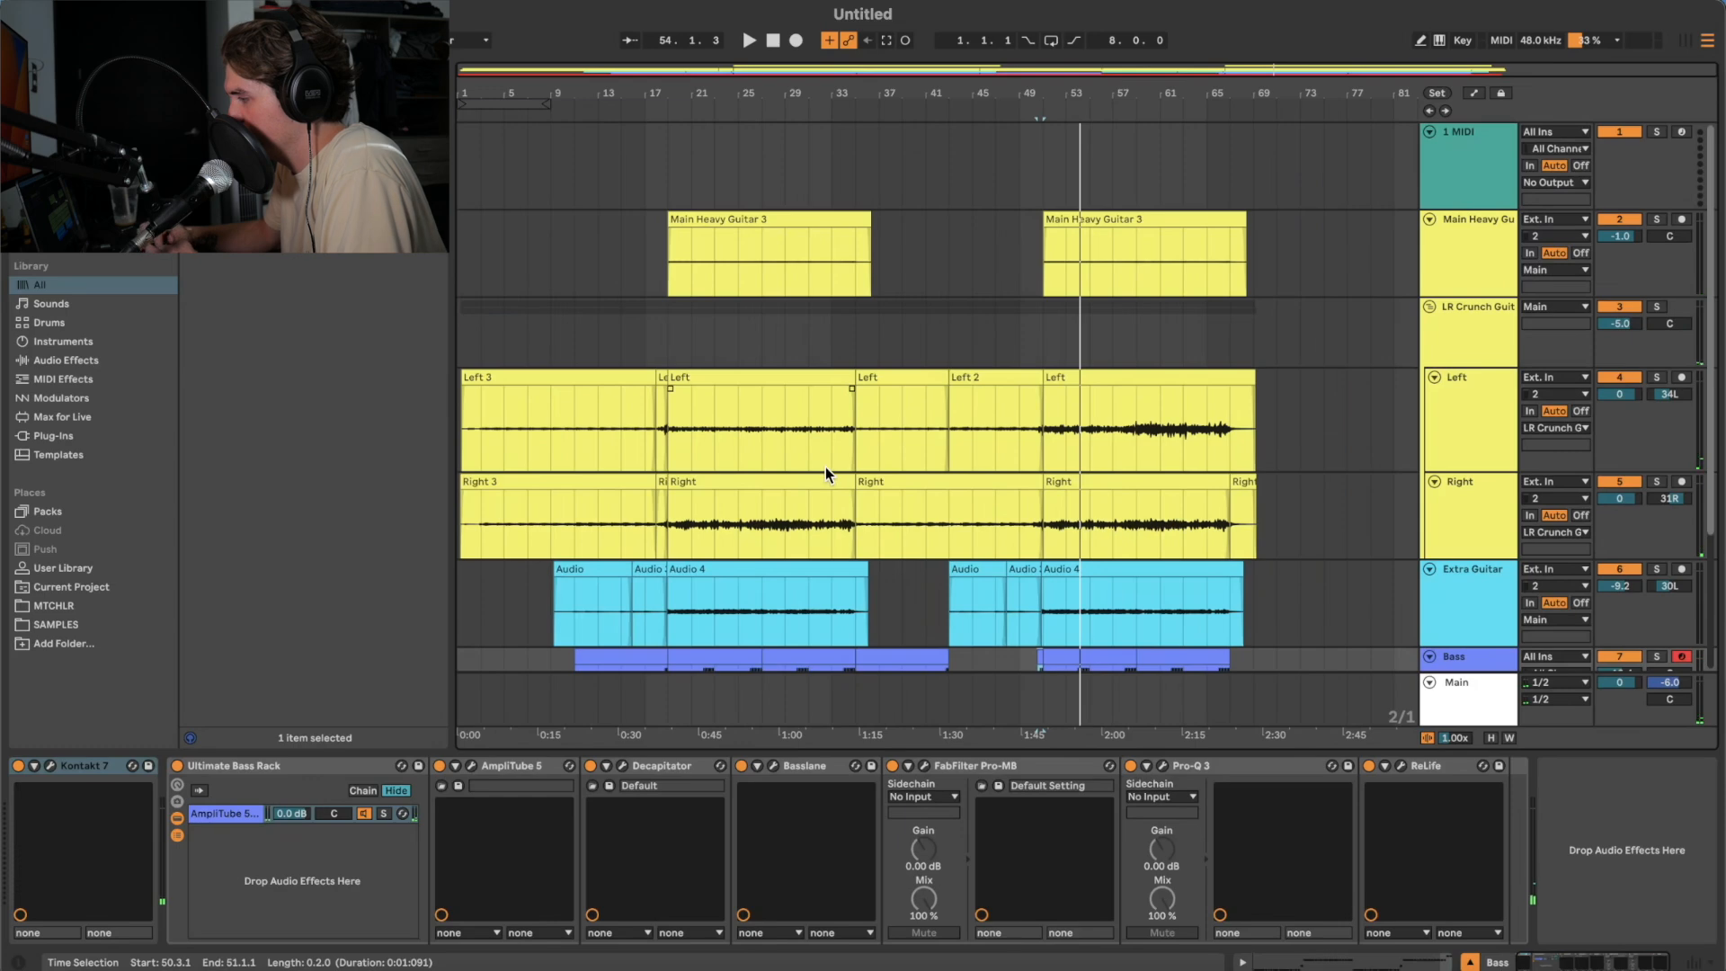
left_click(1329, 163)
scroll(1008, 242, "down", 5)
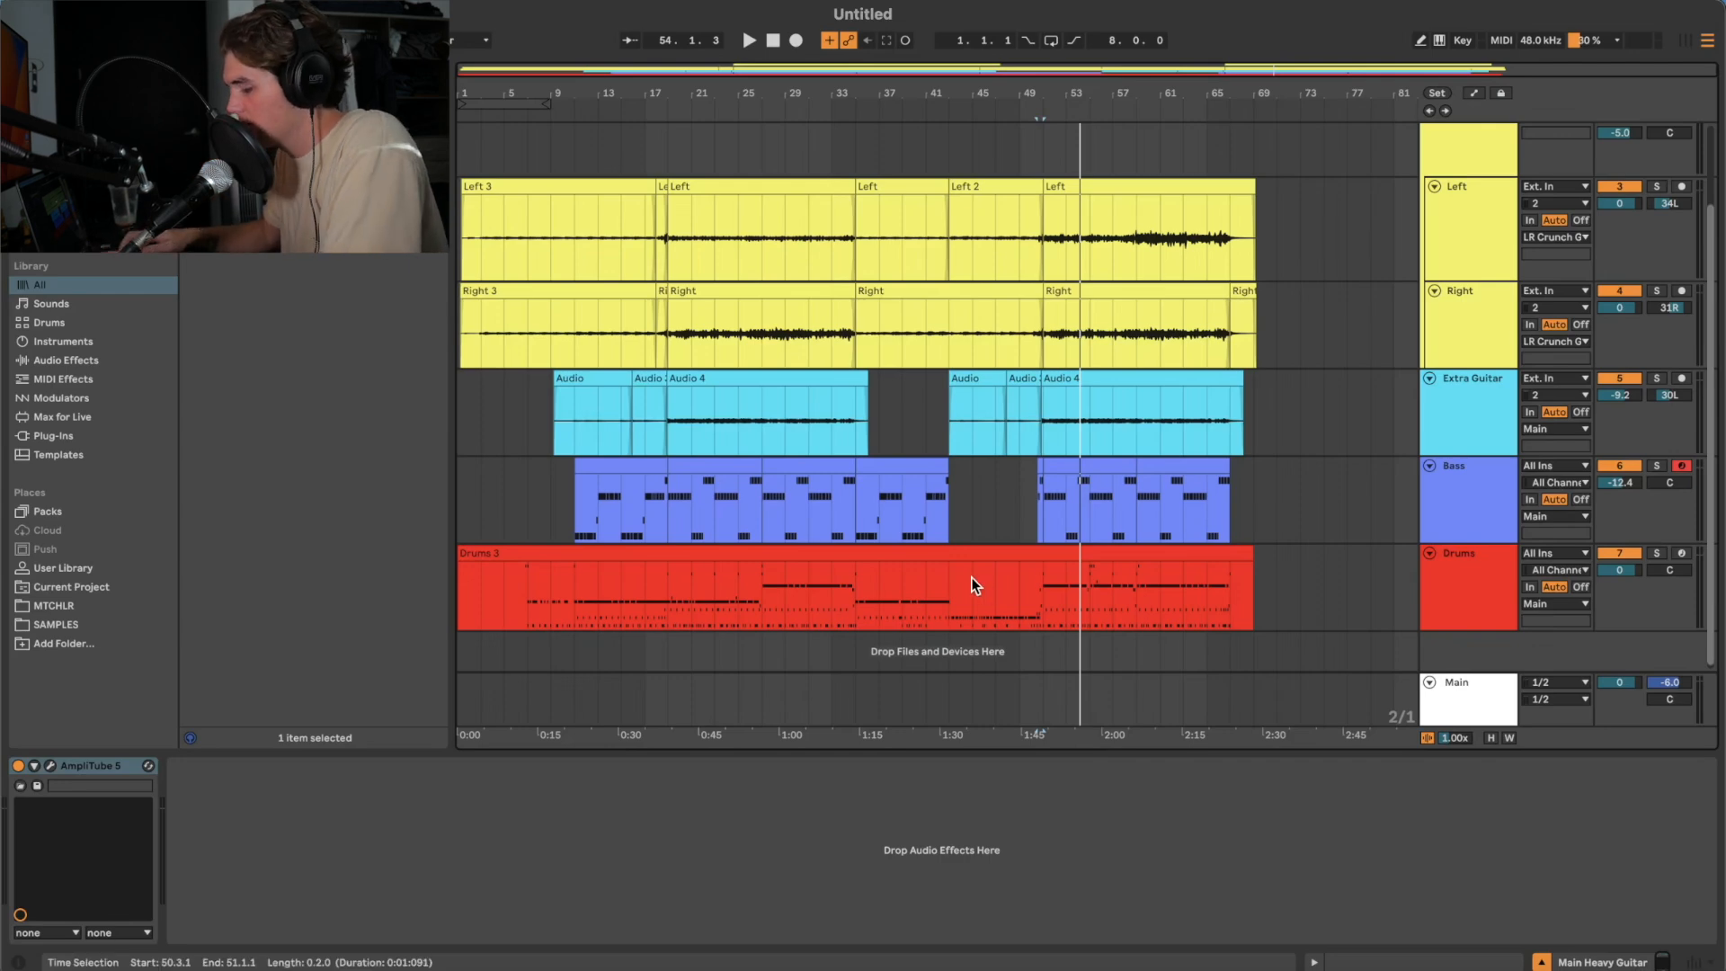
- Search the computer for "vsx"
key("super+space")
type("vsx")
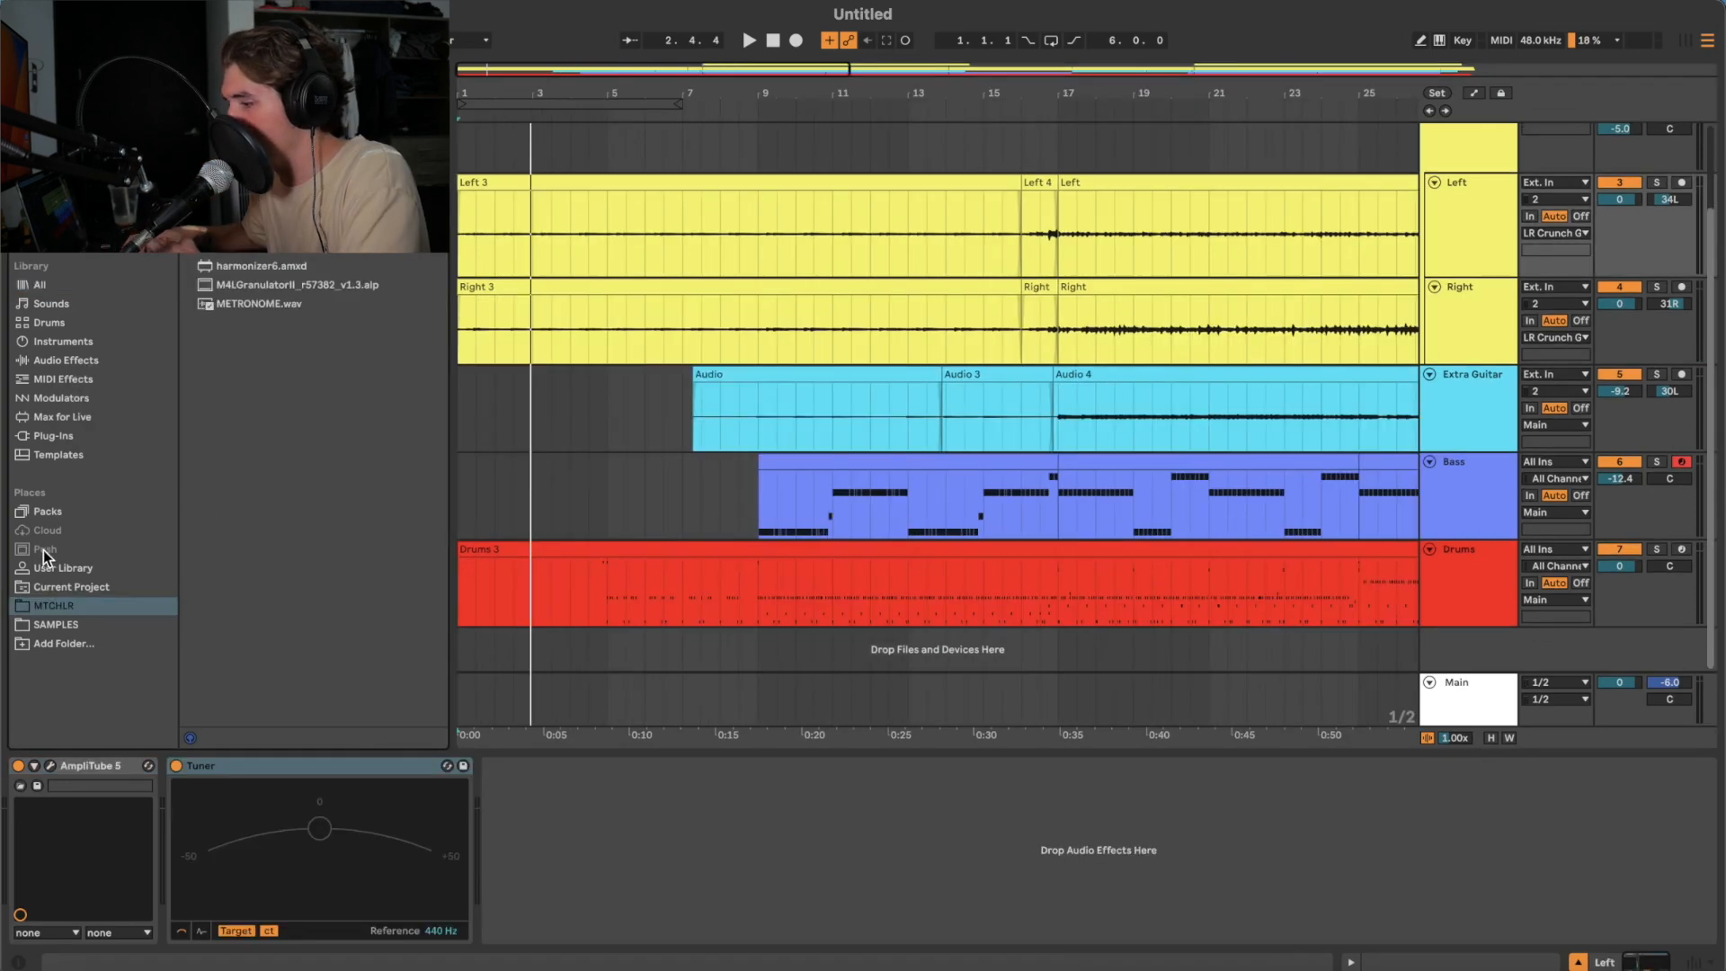
- Add the return tracks A-Plate through I-Crowd from the Sends.als template in the User Library to the set
left_click(45, 567)
left_click(191, 370)
left_click(188, 388)
left_click(255, 510)
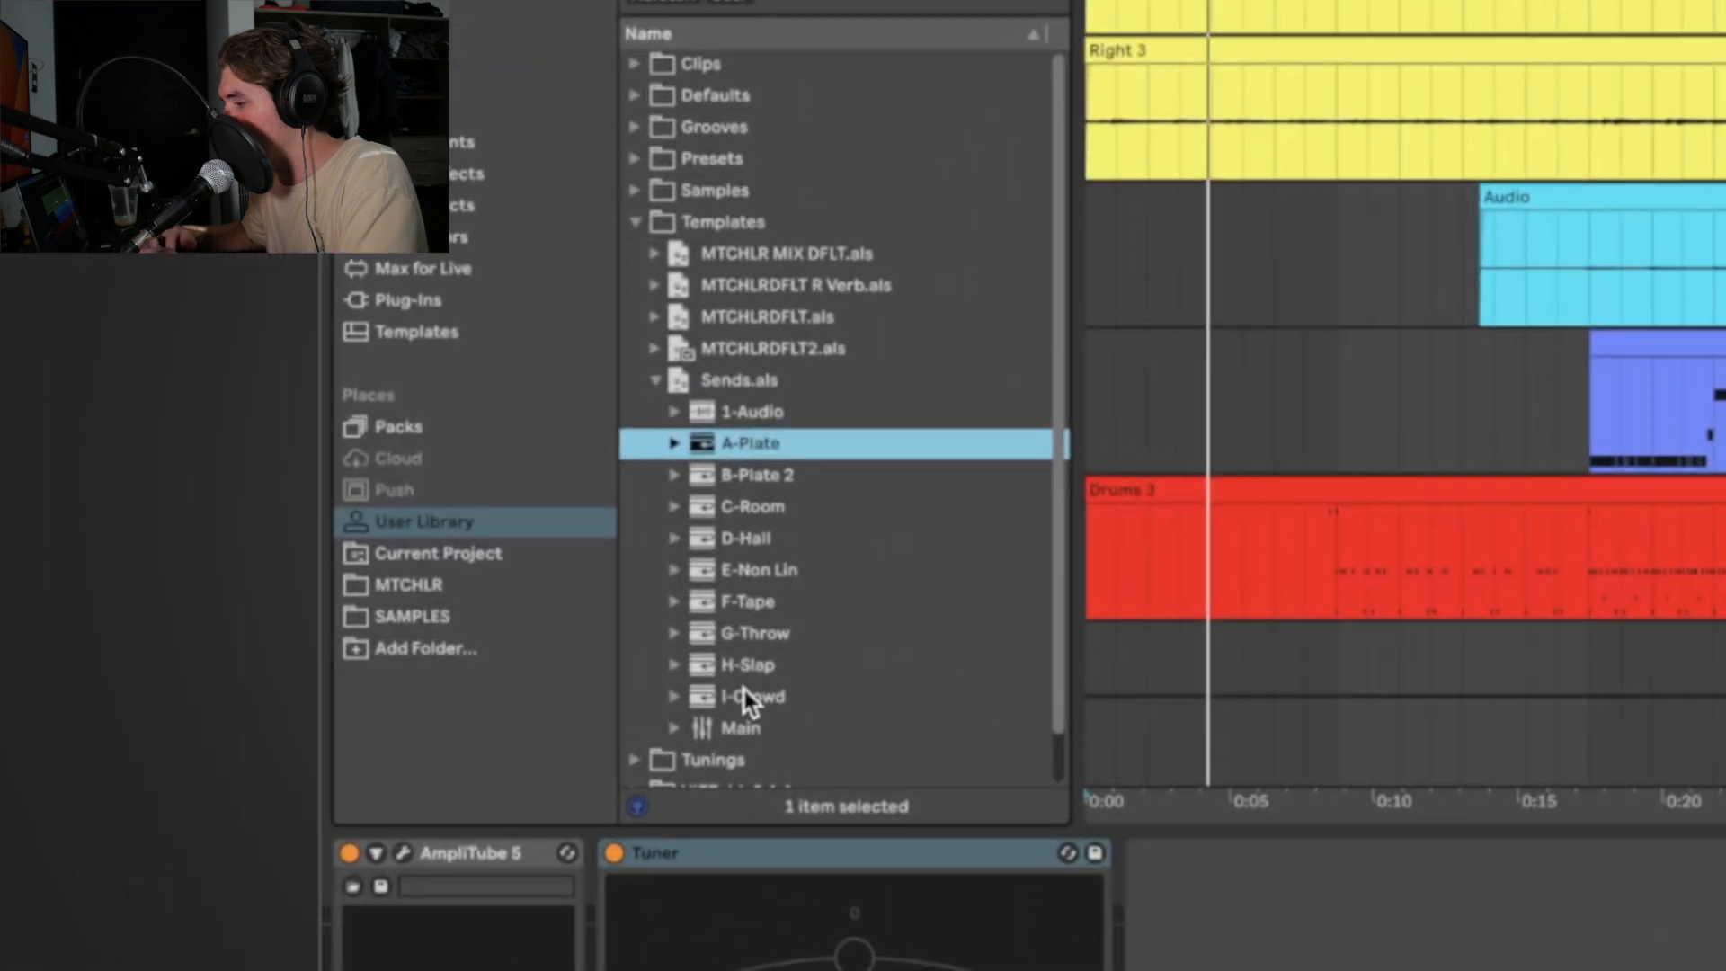
left_click(748, 700, "shift")
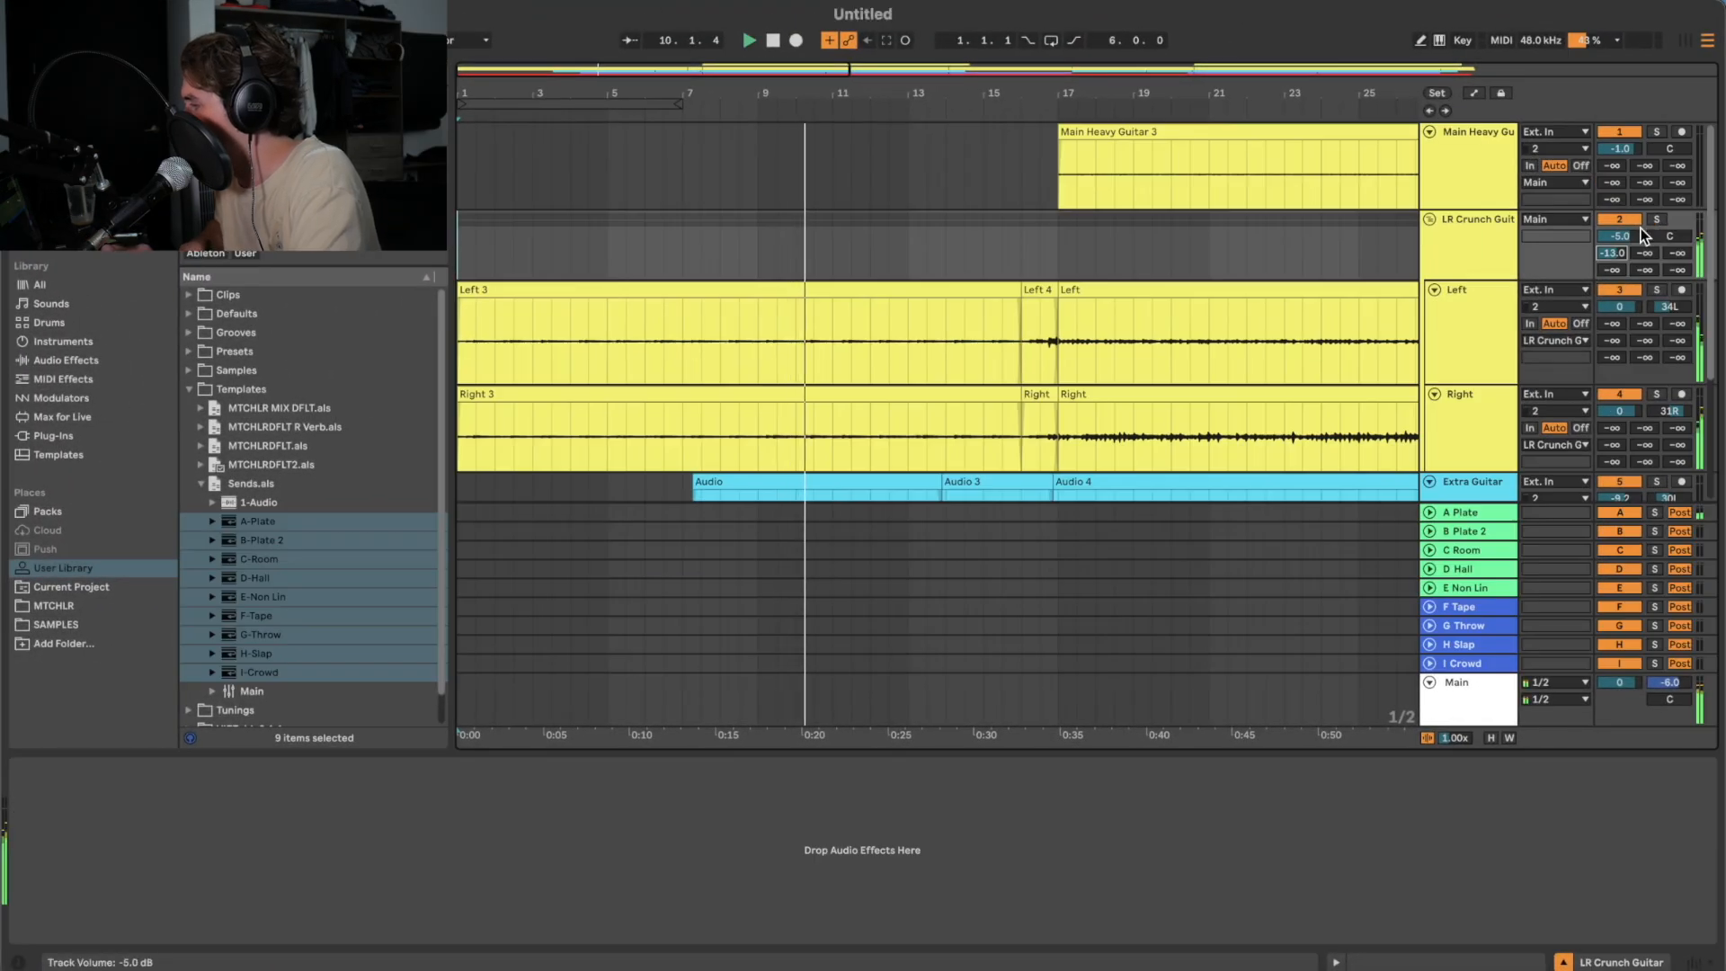
- Solo the LR Crunch Guitar group and set its B Plate 2 send to -12.2 dB and C Room send to -17.8 dB
left_click(1657, 219)
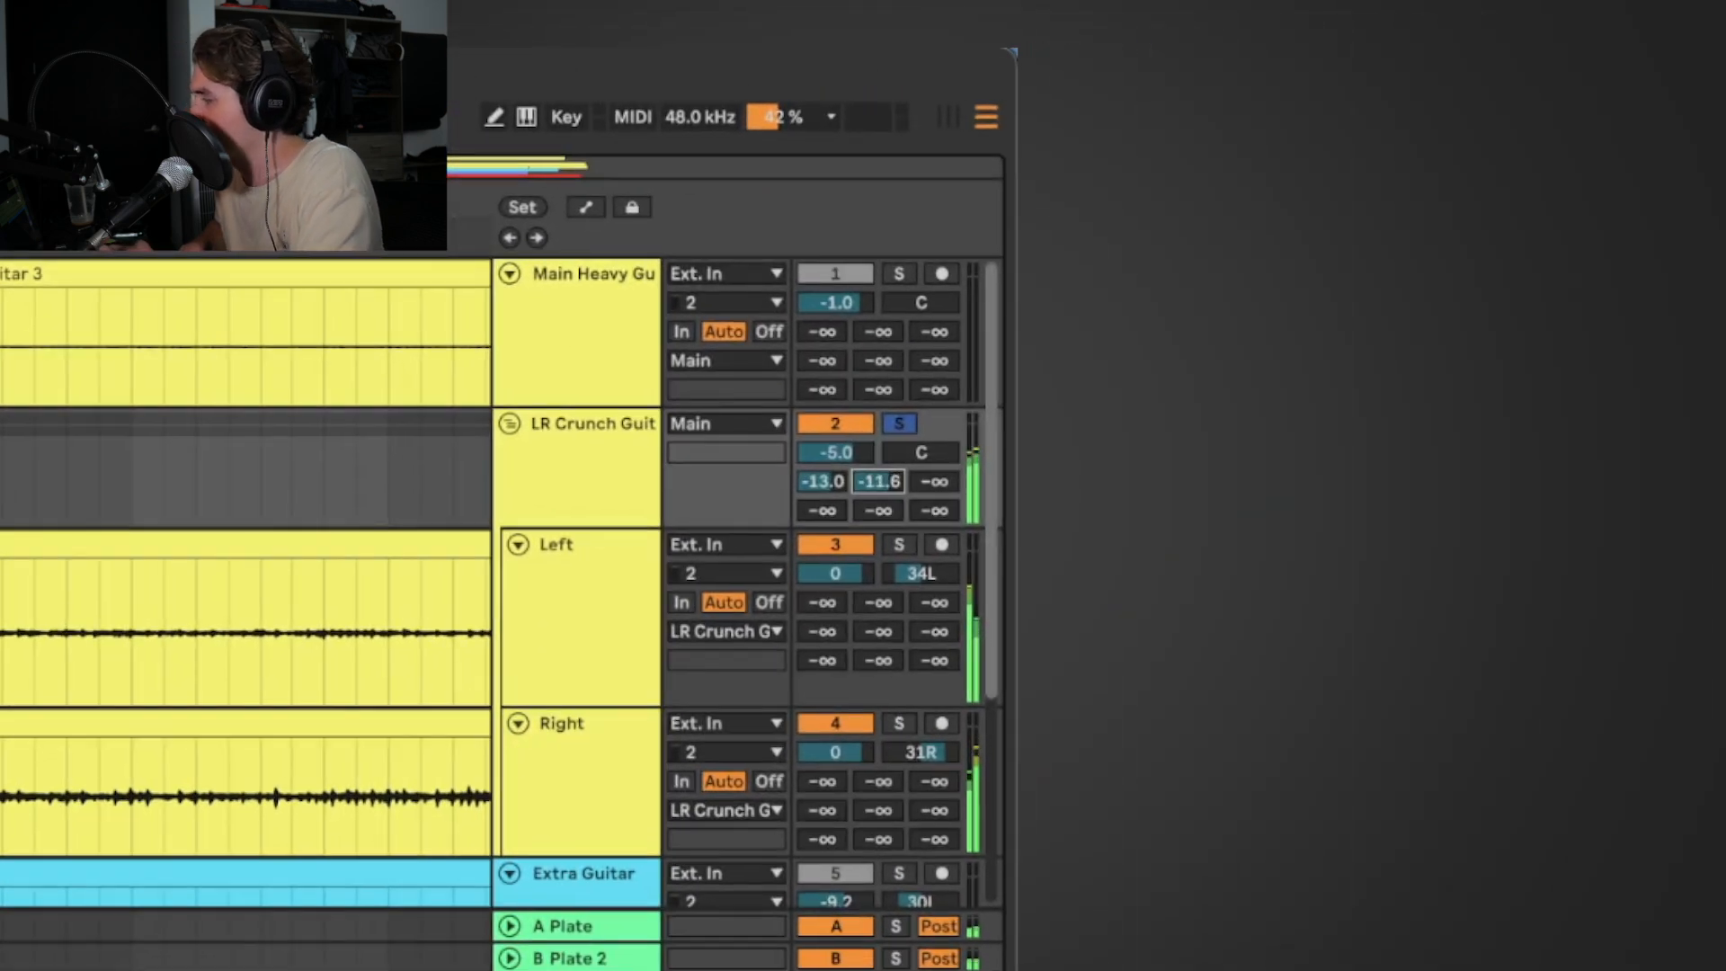
left_click_drag(612, 528, 608, 616)
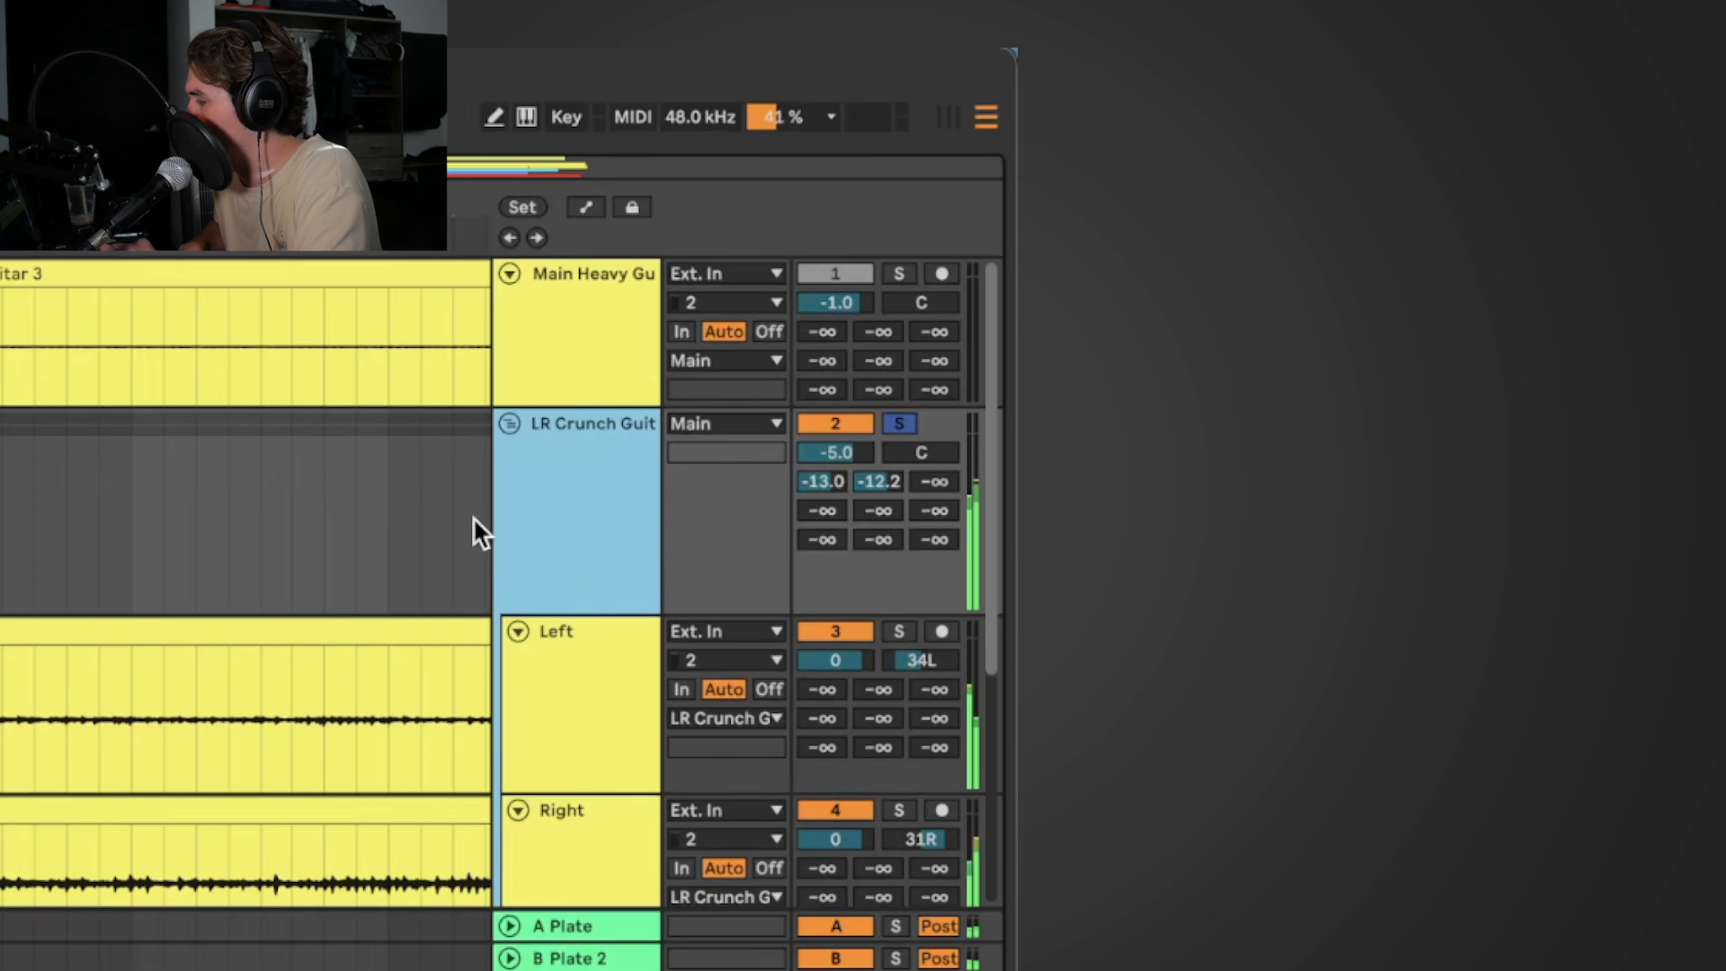
scroll(494, 530, "down", 4)
left_click_drag(928, 306, 927, 202)
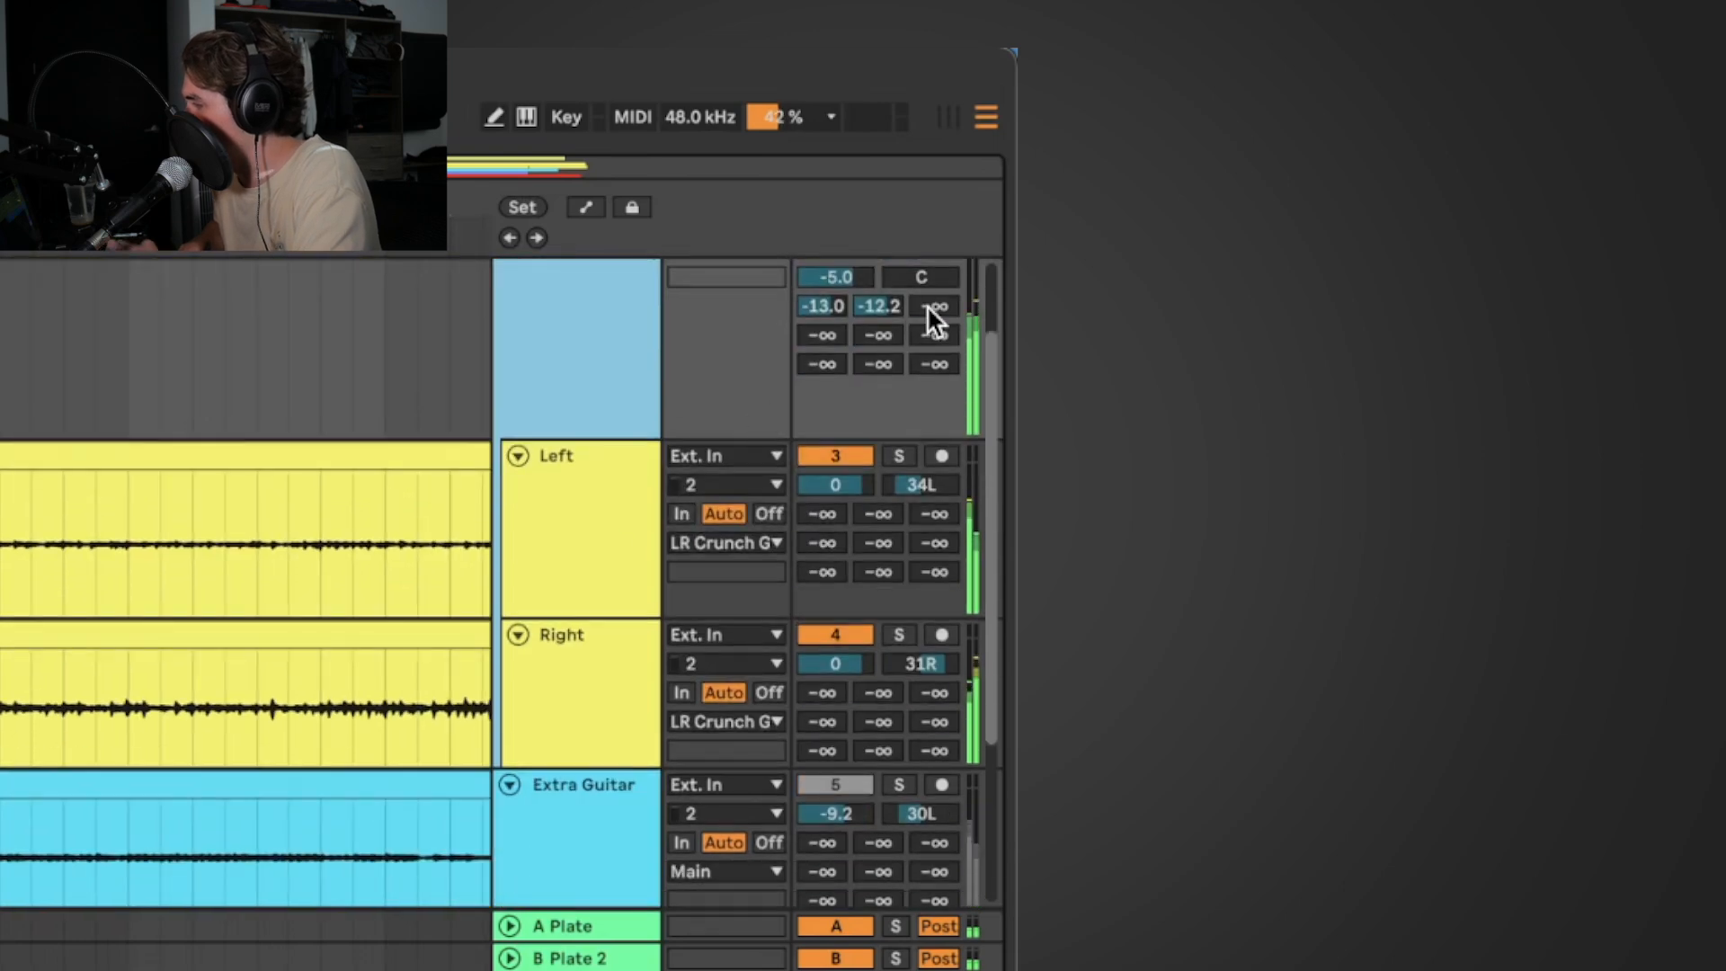
left_click_drag(1662, 154, 1615, 236)
scroll(1658, 163, "up", 1)
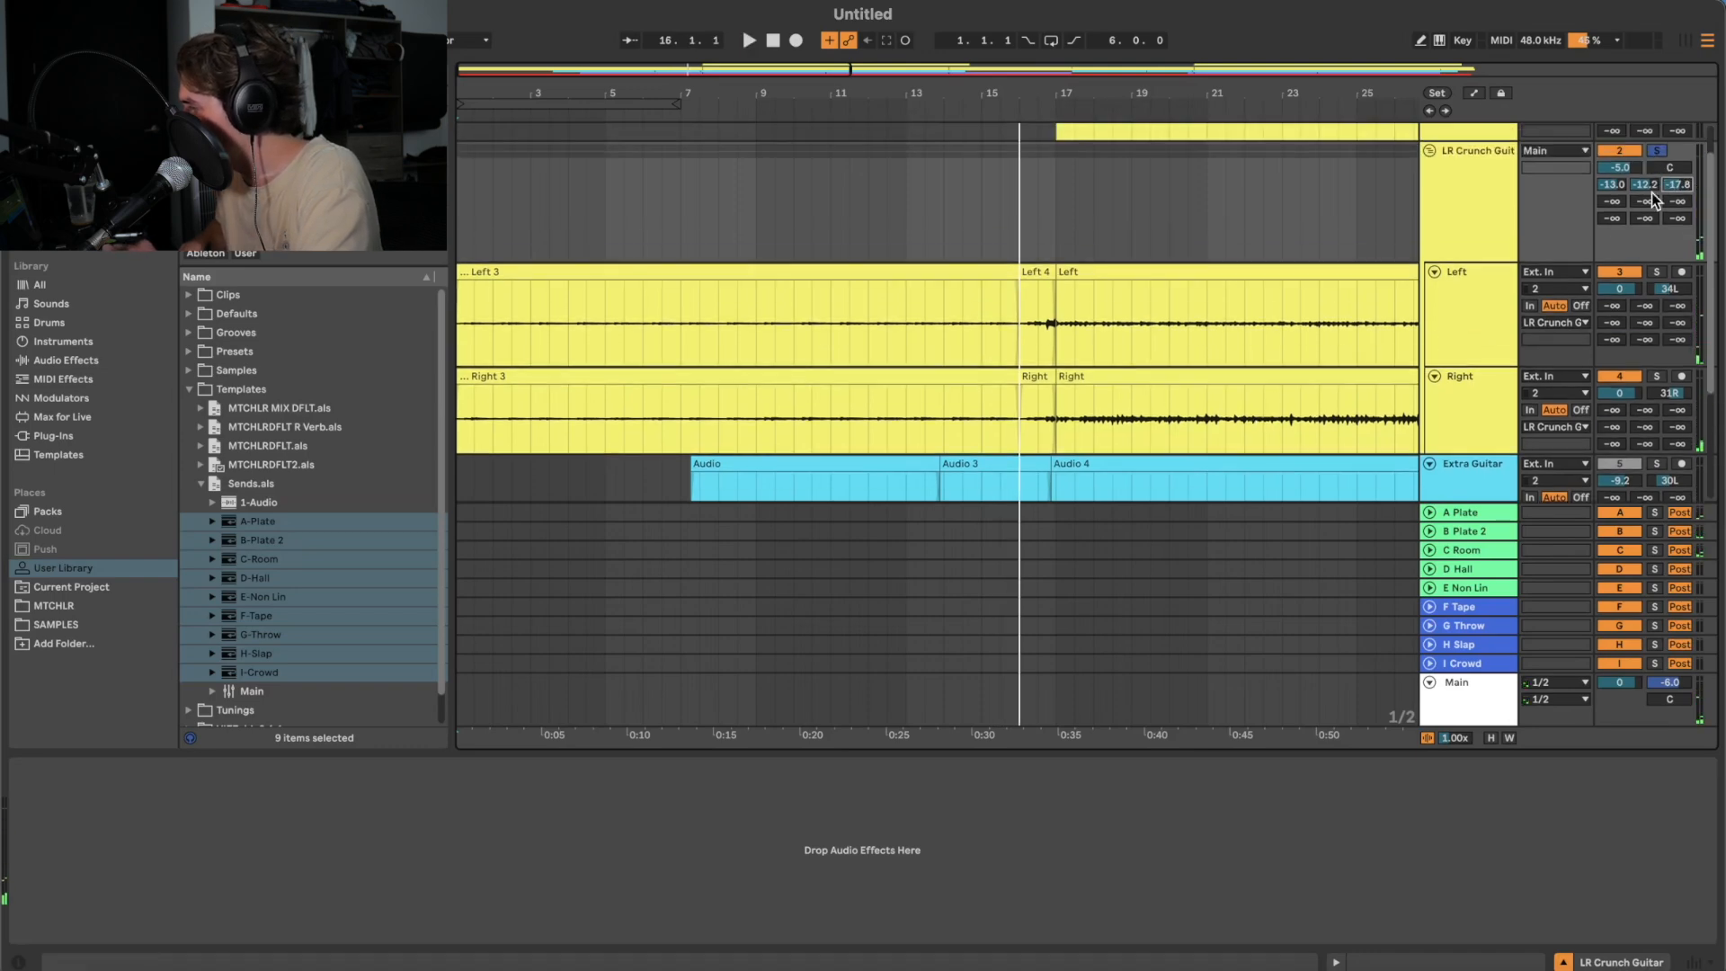
- Play the song from the start and set LR Crunch Guitar's E Non Lin send to -13.4 dB
key("space")
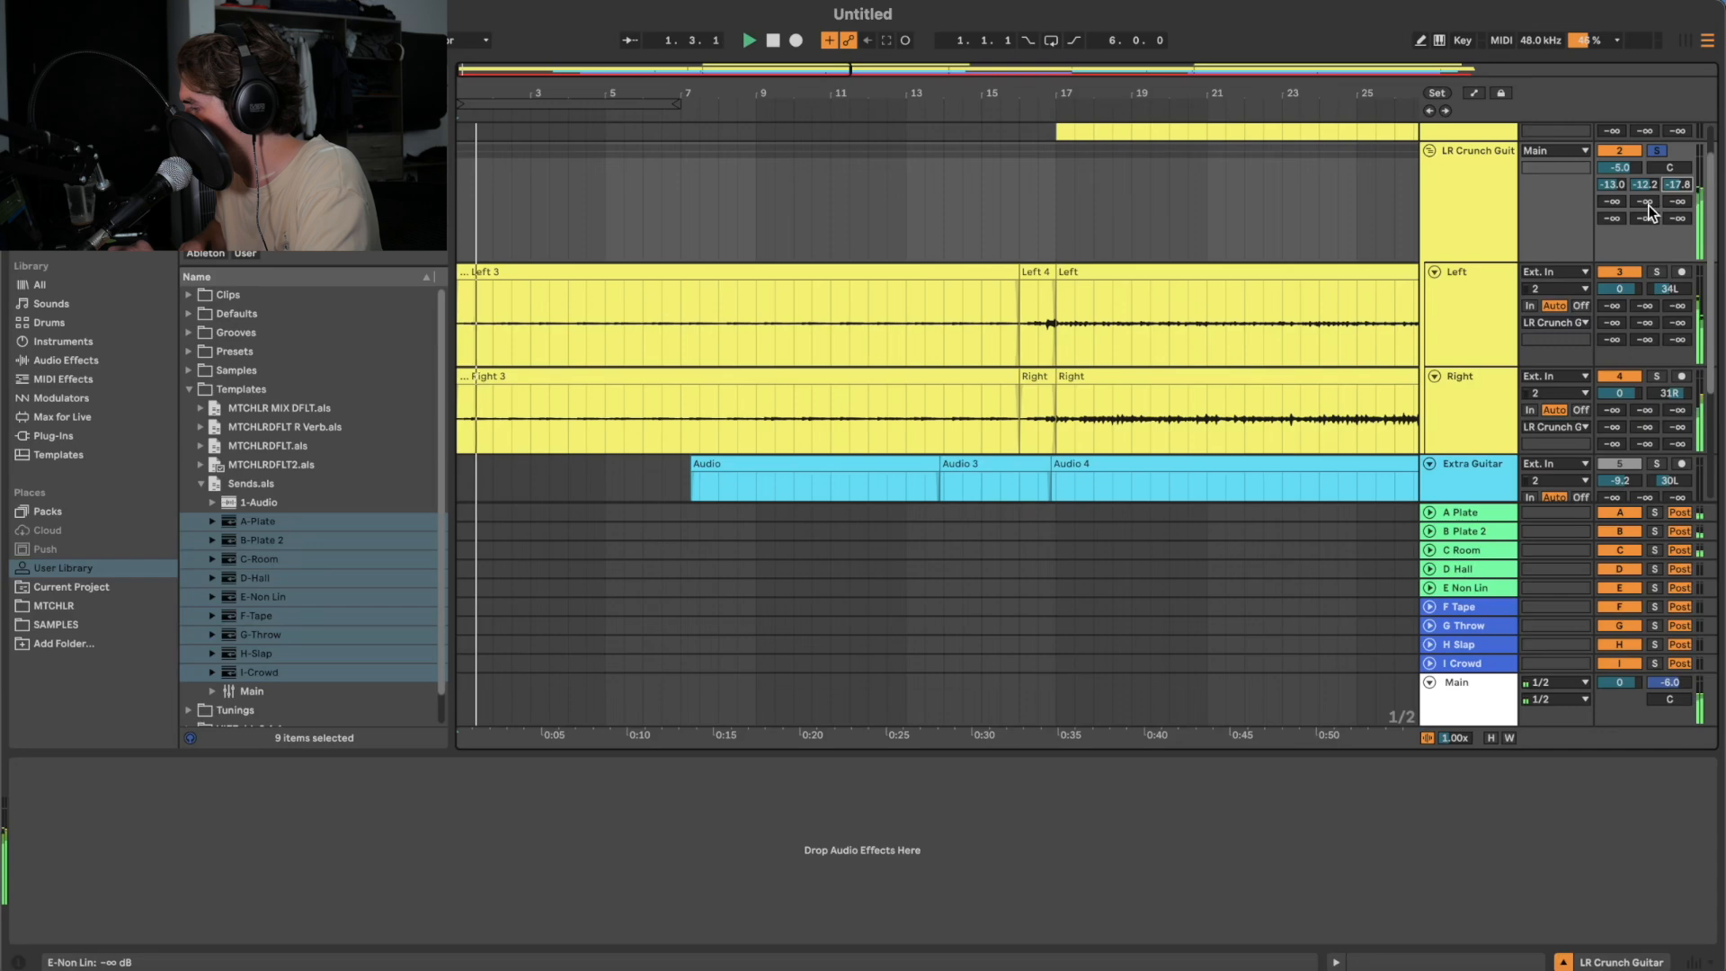
left_click(1649, 207)
left_click_drag(1648, 208, 1649, 194)
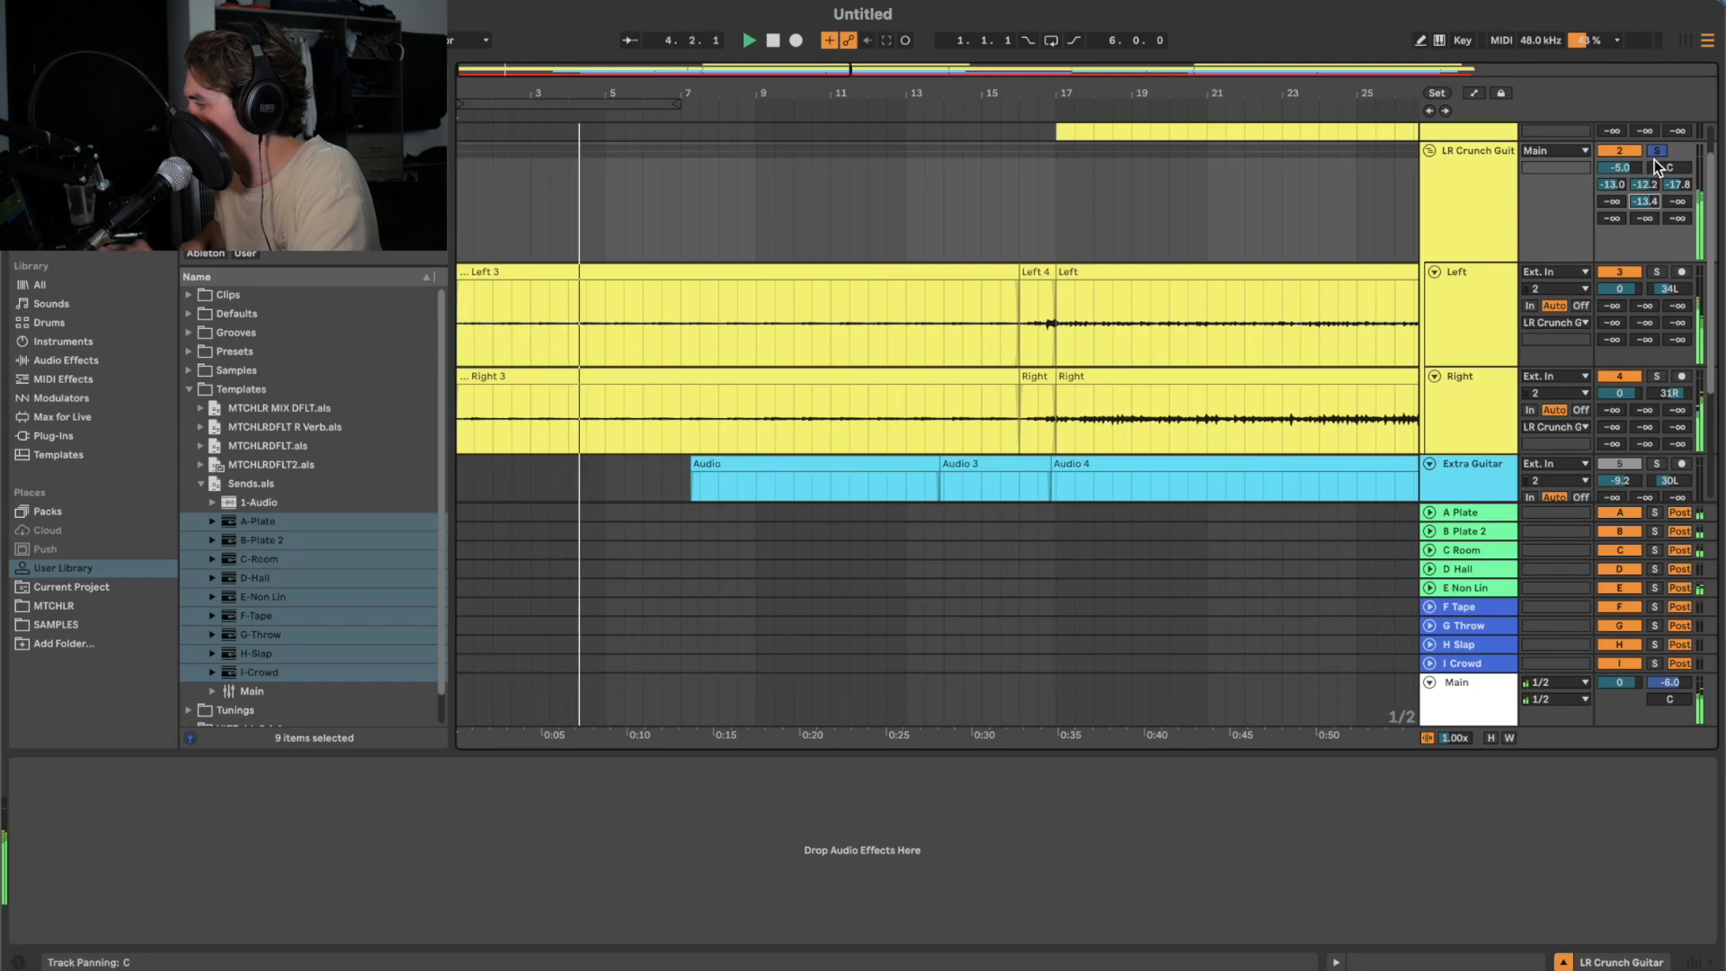
- Compare the crunch guitars with return tracks A Plate through I Crowd switched off and back on, and unsolo the group
left_click(1469, 511)
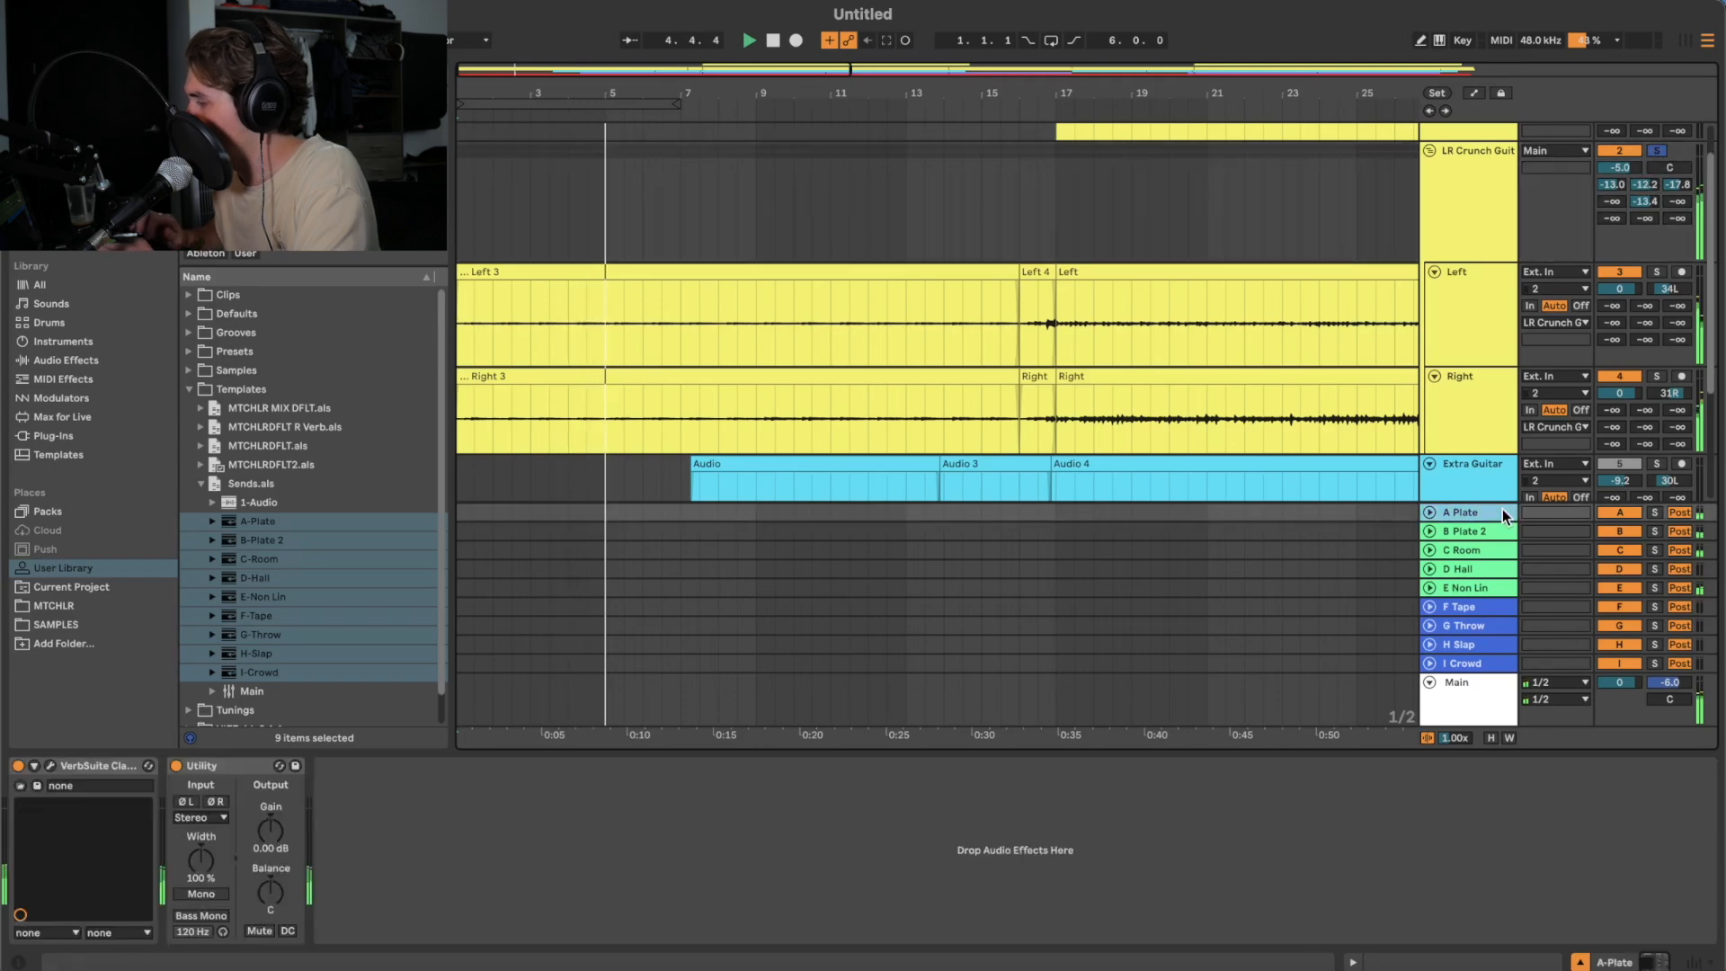
left_click(1493, 670, "shift")
left_click(1619, 663)
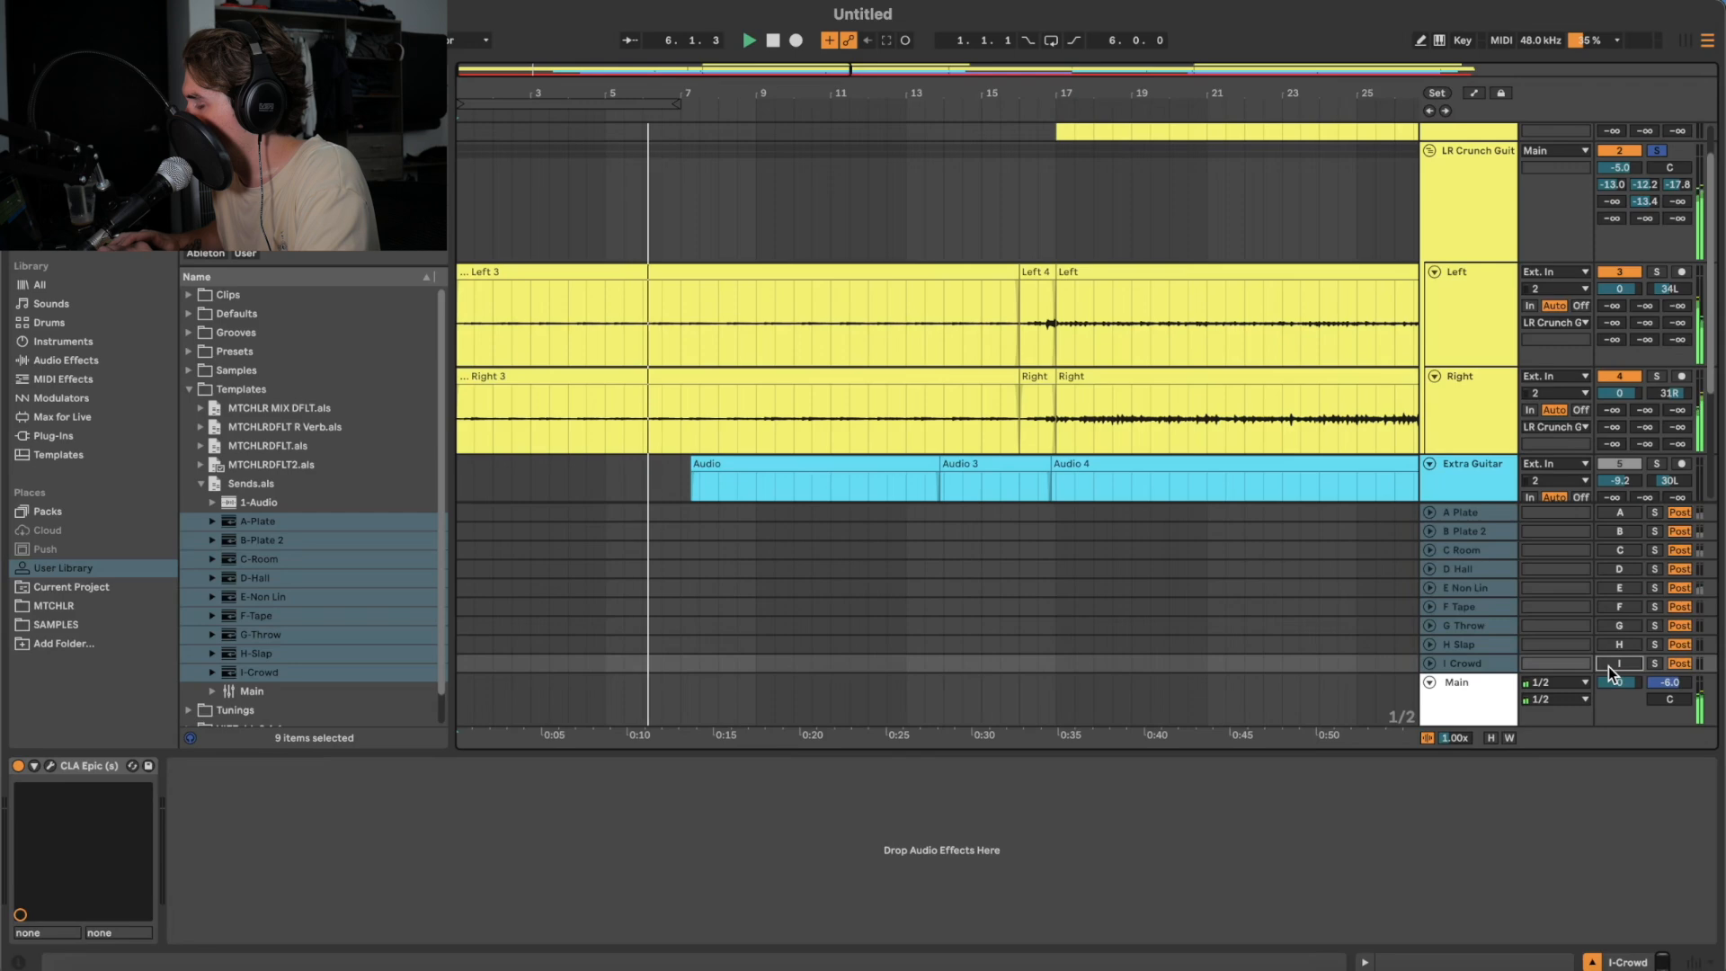
left_click(1613, 663)
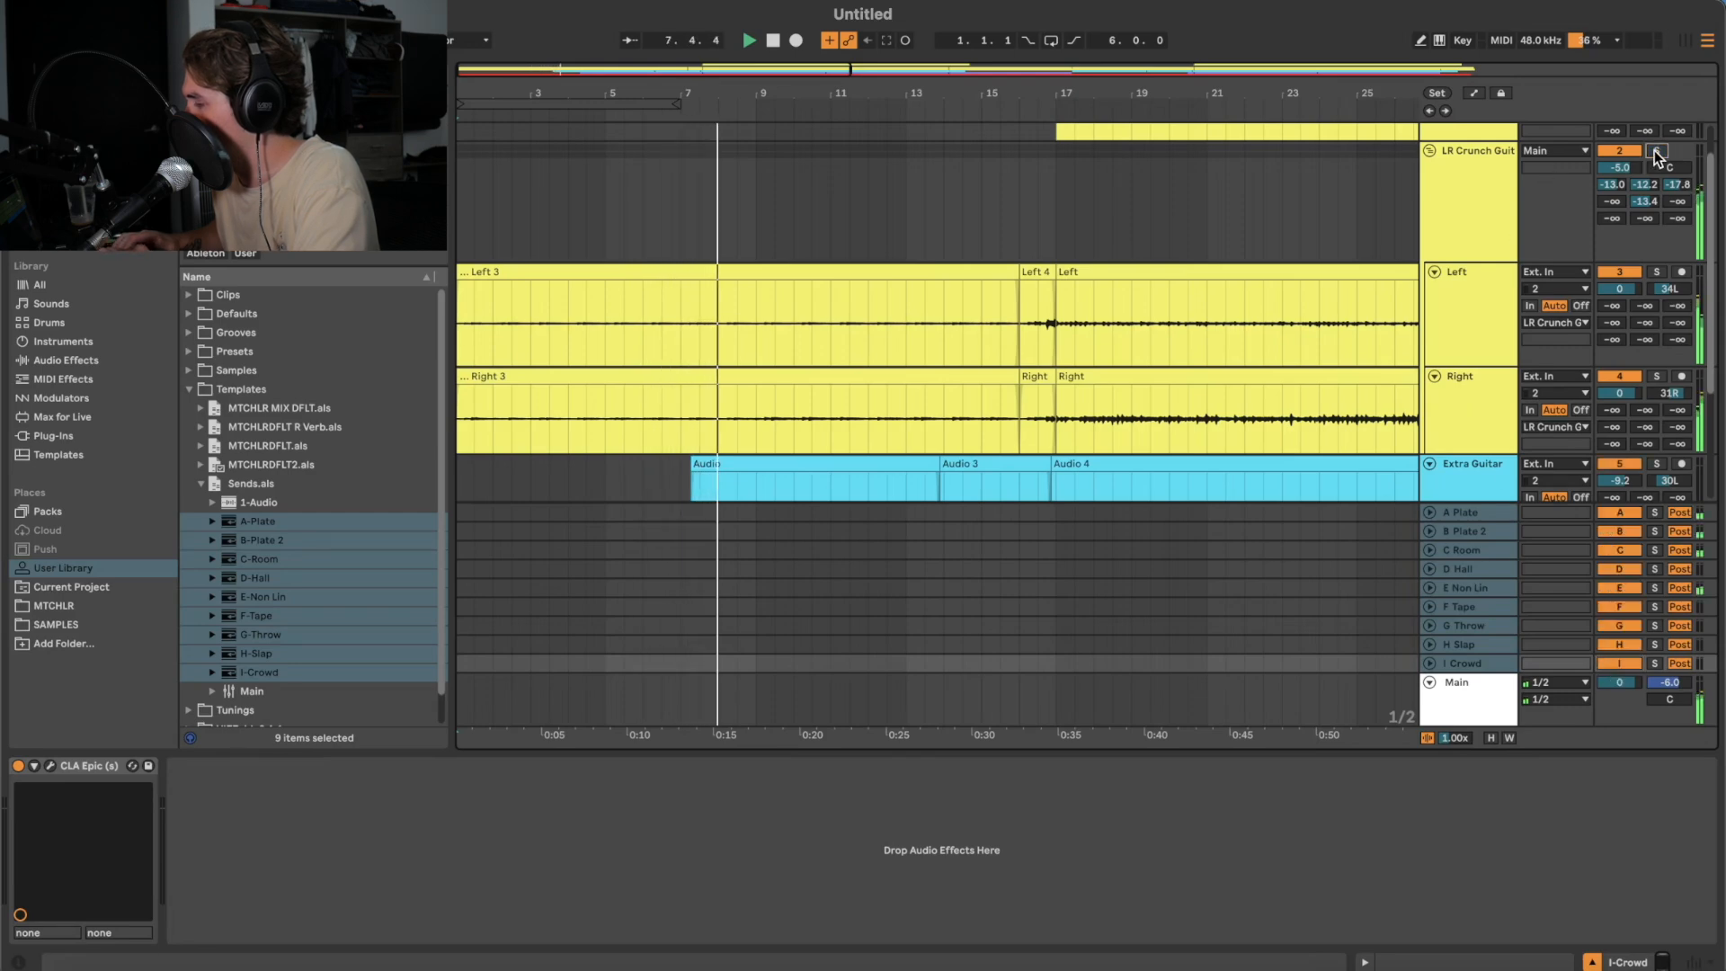
scroll(1115, 363, "up", 2)
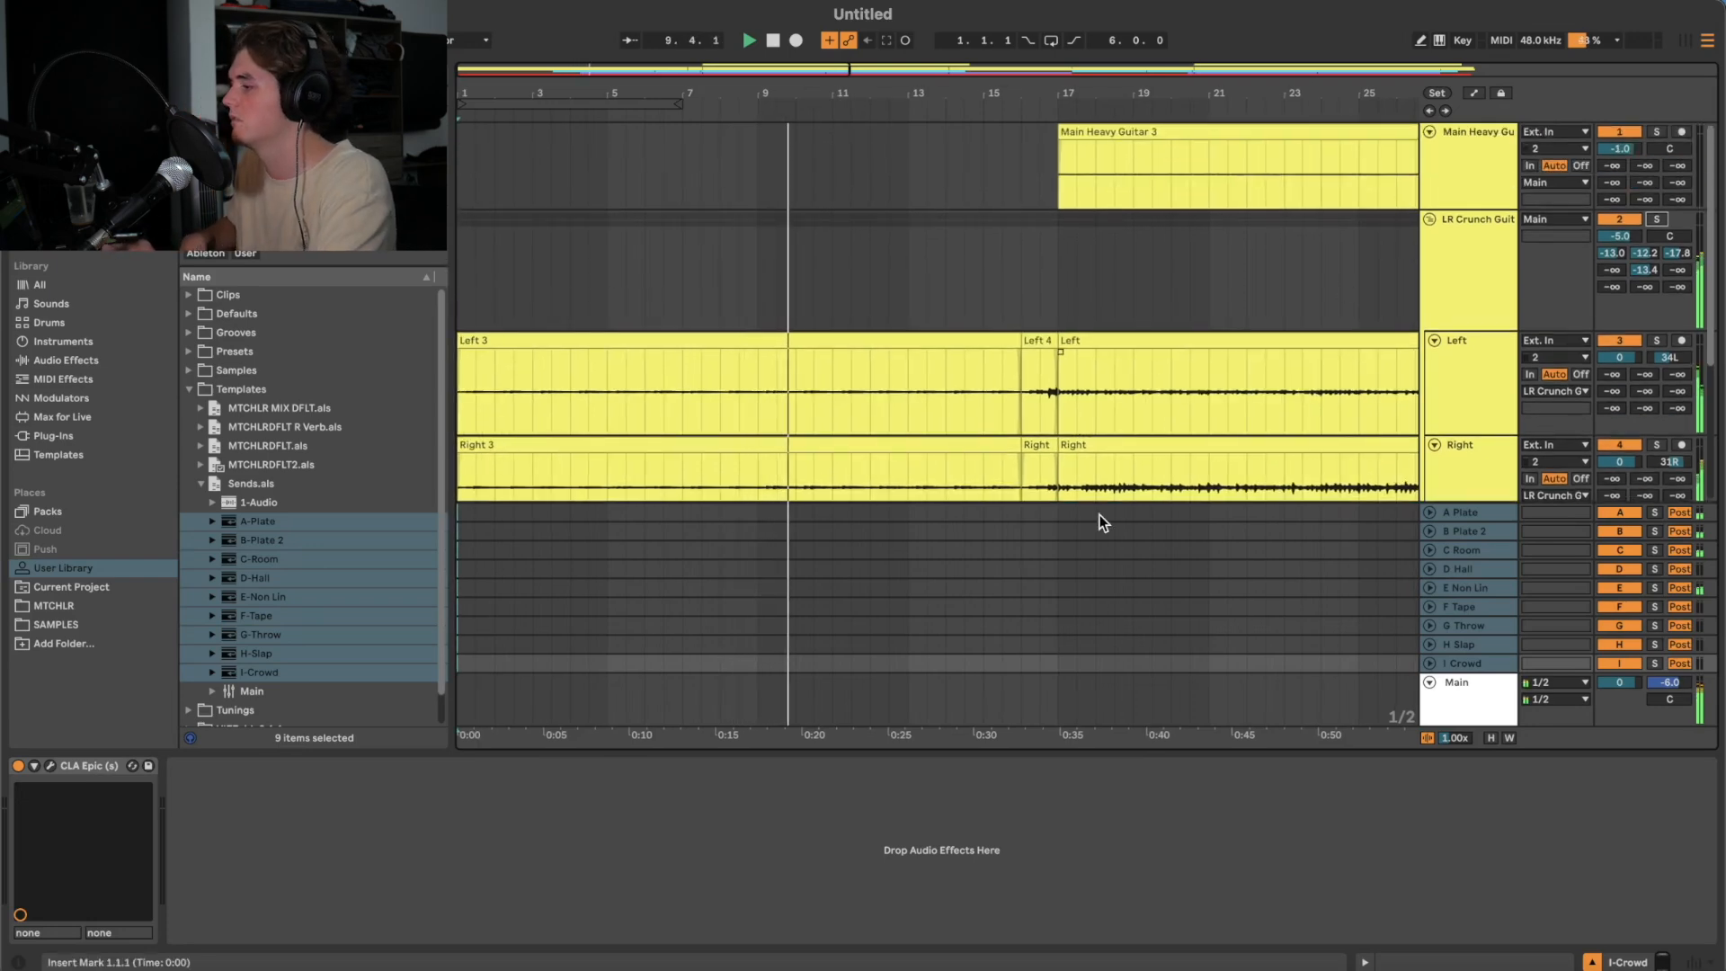
- Load Pro-Q 3 on LR Crunch Guitar and shape it with a low cut near 60 Hz and a 1 dB bell cut near 448 Hz
left_click(1469, 270)
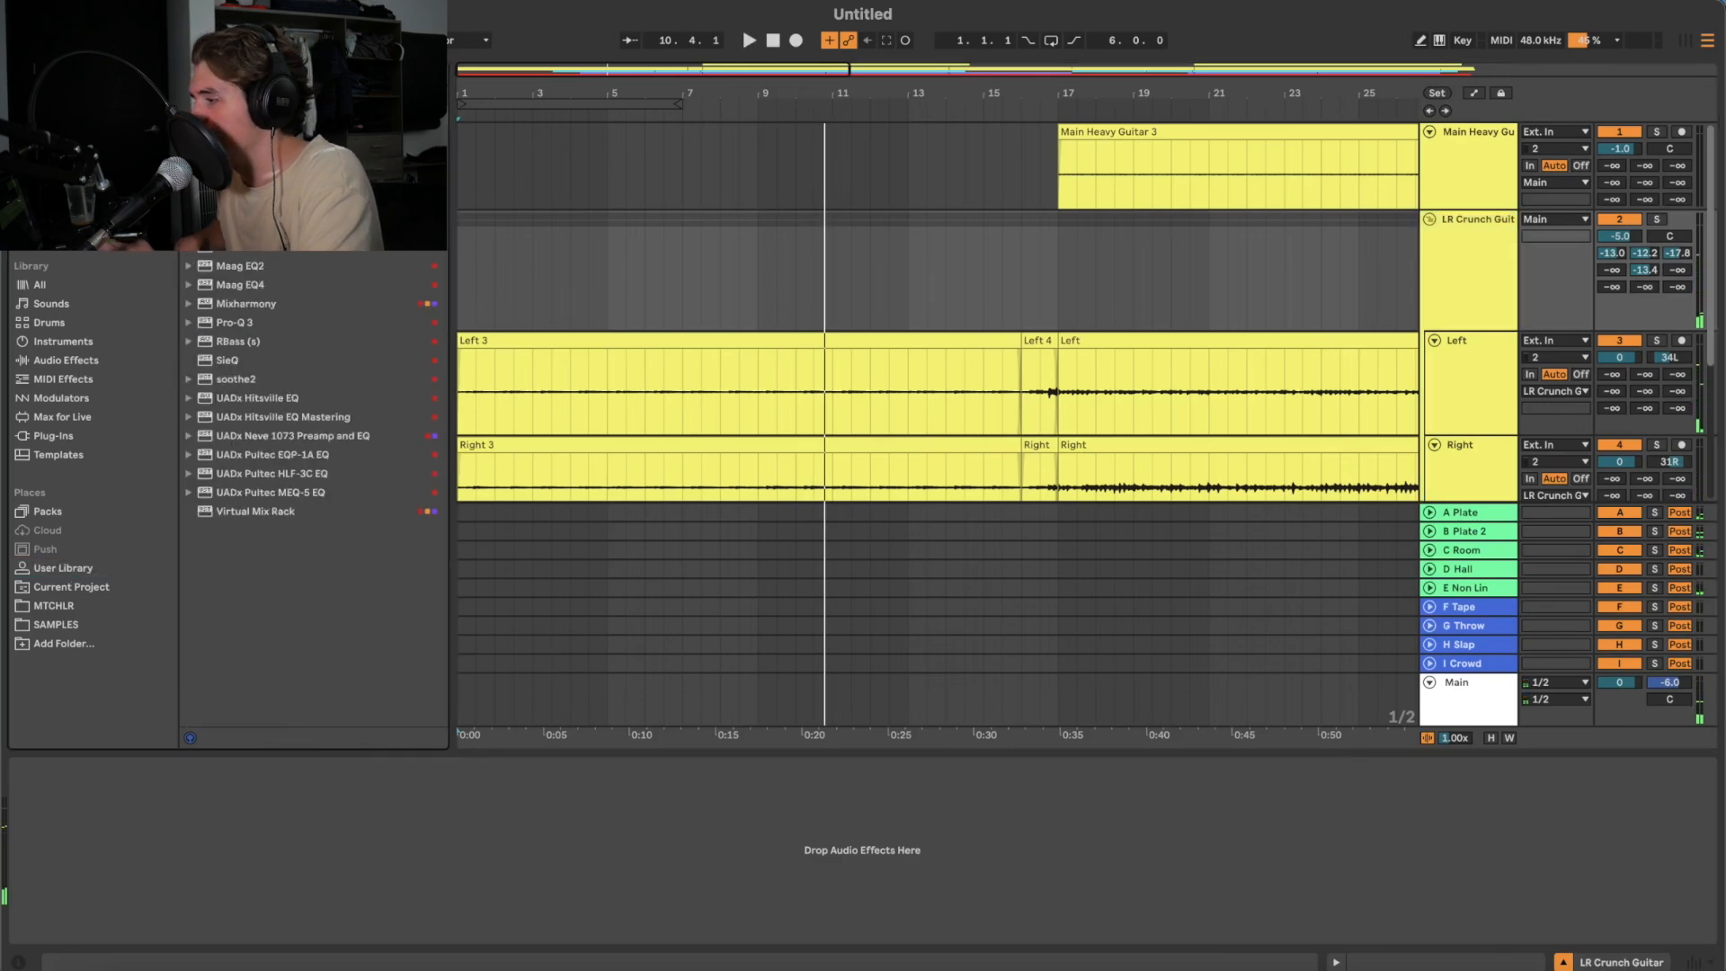
double_click(222, 316)
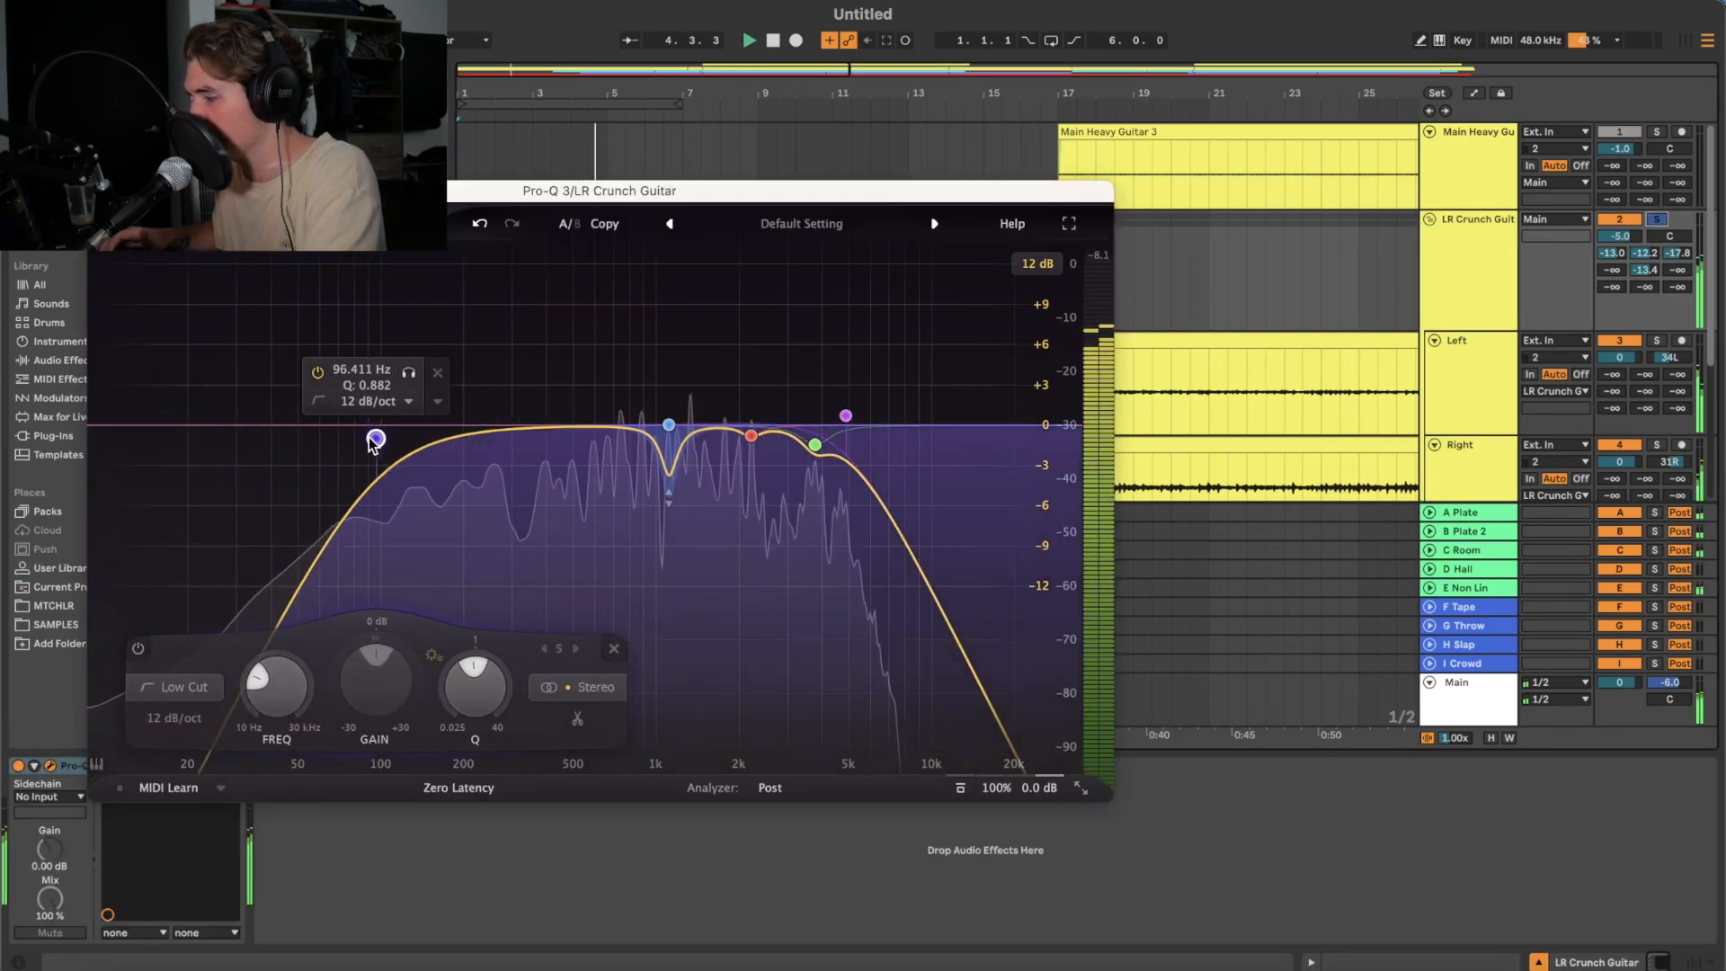
left_click_drag(374, 430, 320, 421)
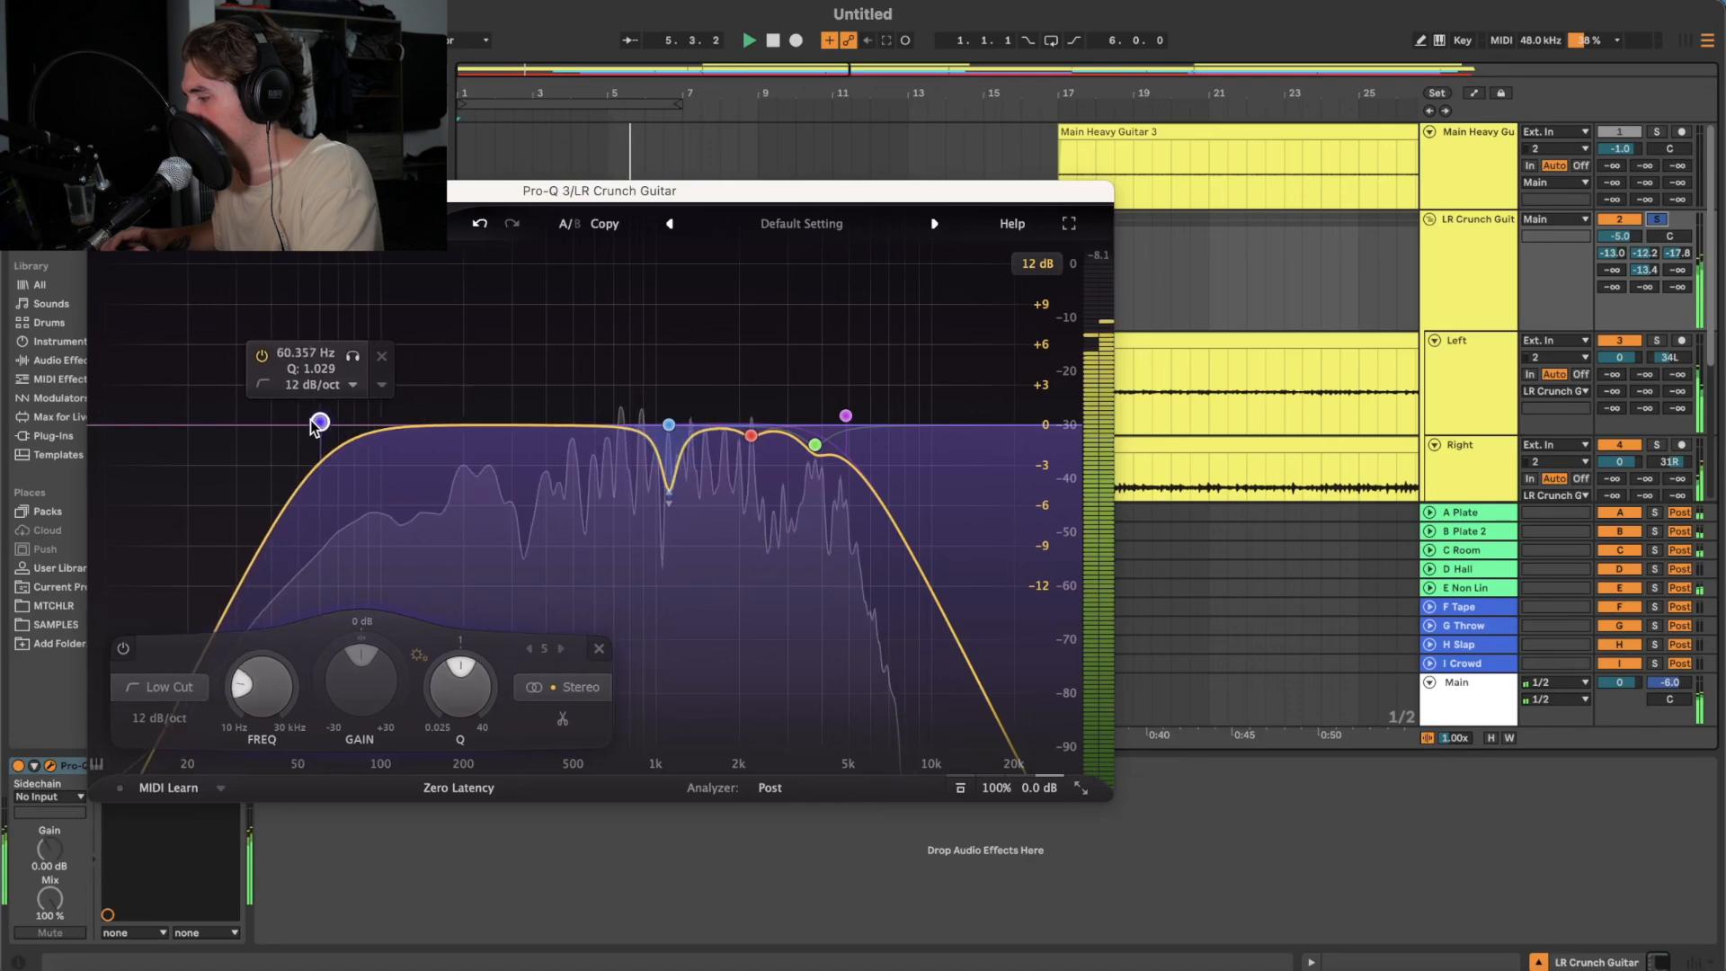
left_click(449, 426)
left_click_drag(451, 429, 559, 439)
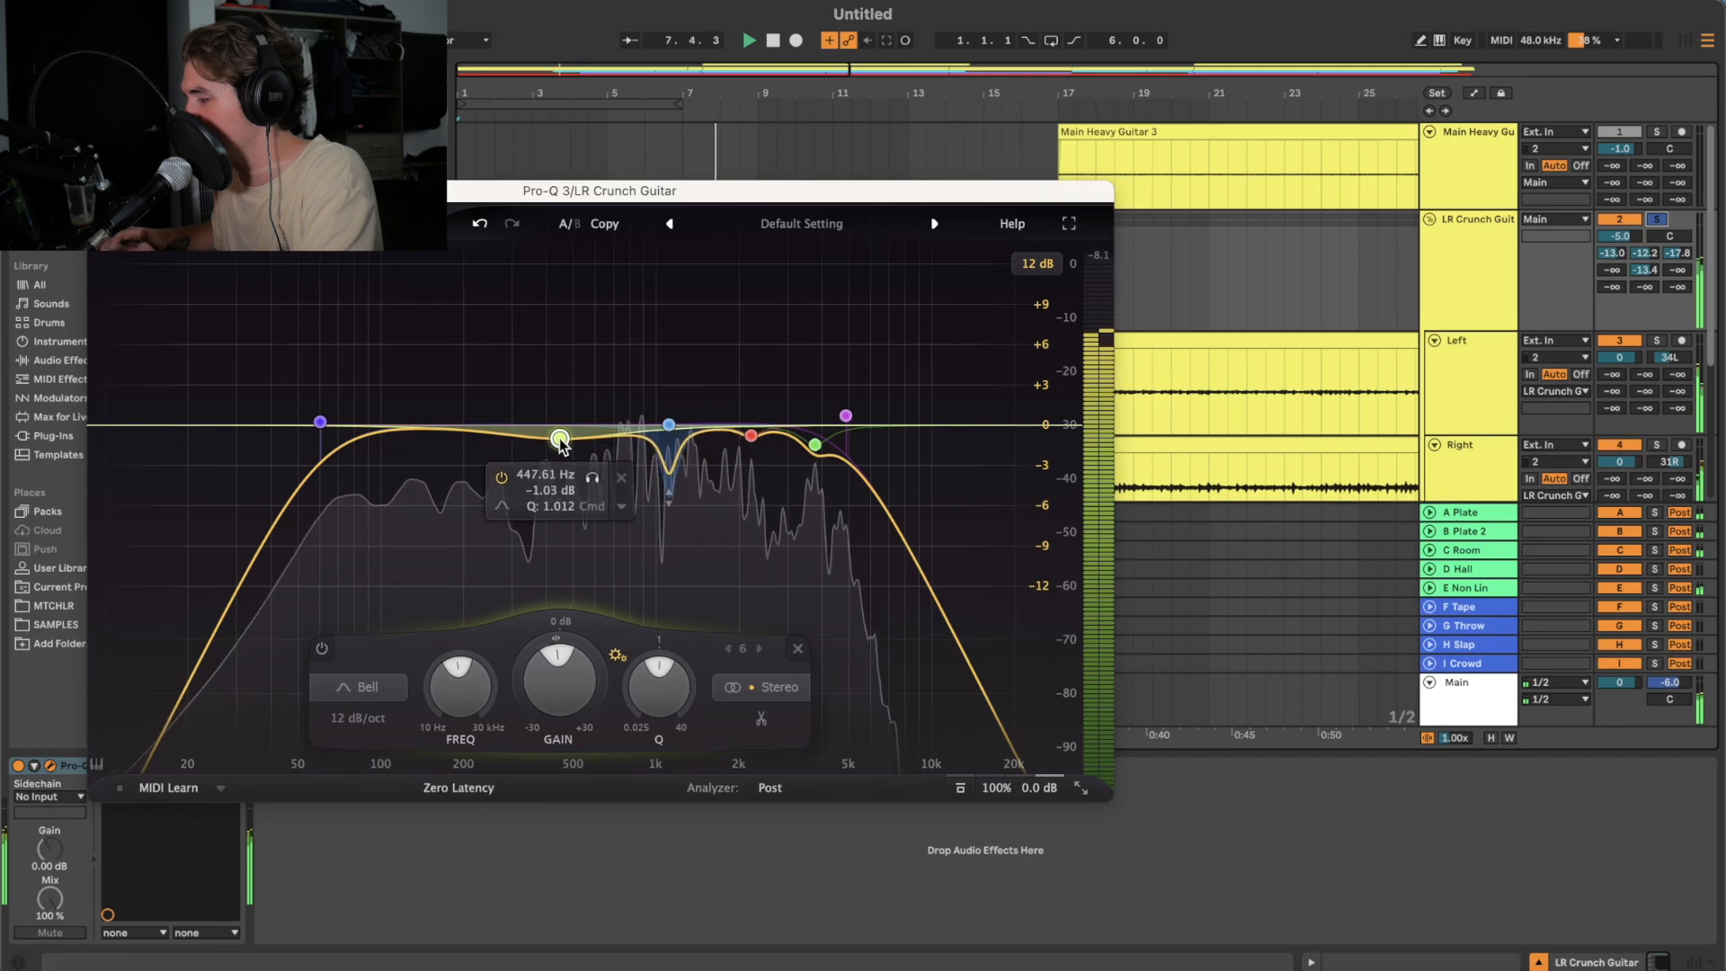
left_click(16, 769)
- Set soothe2 on LR Crunch Guitar to sharpness 9.5 and band 3 to 4.5 kHz at 6.8 dB, with delta off, and close its window
key("space")
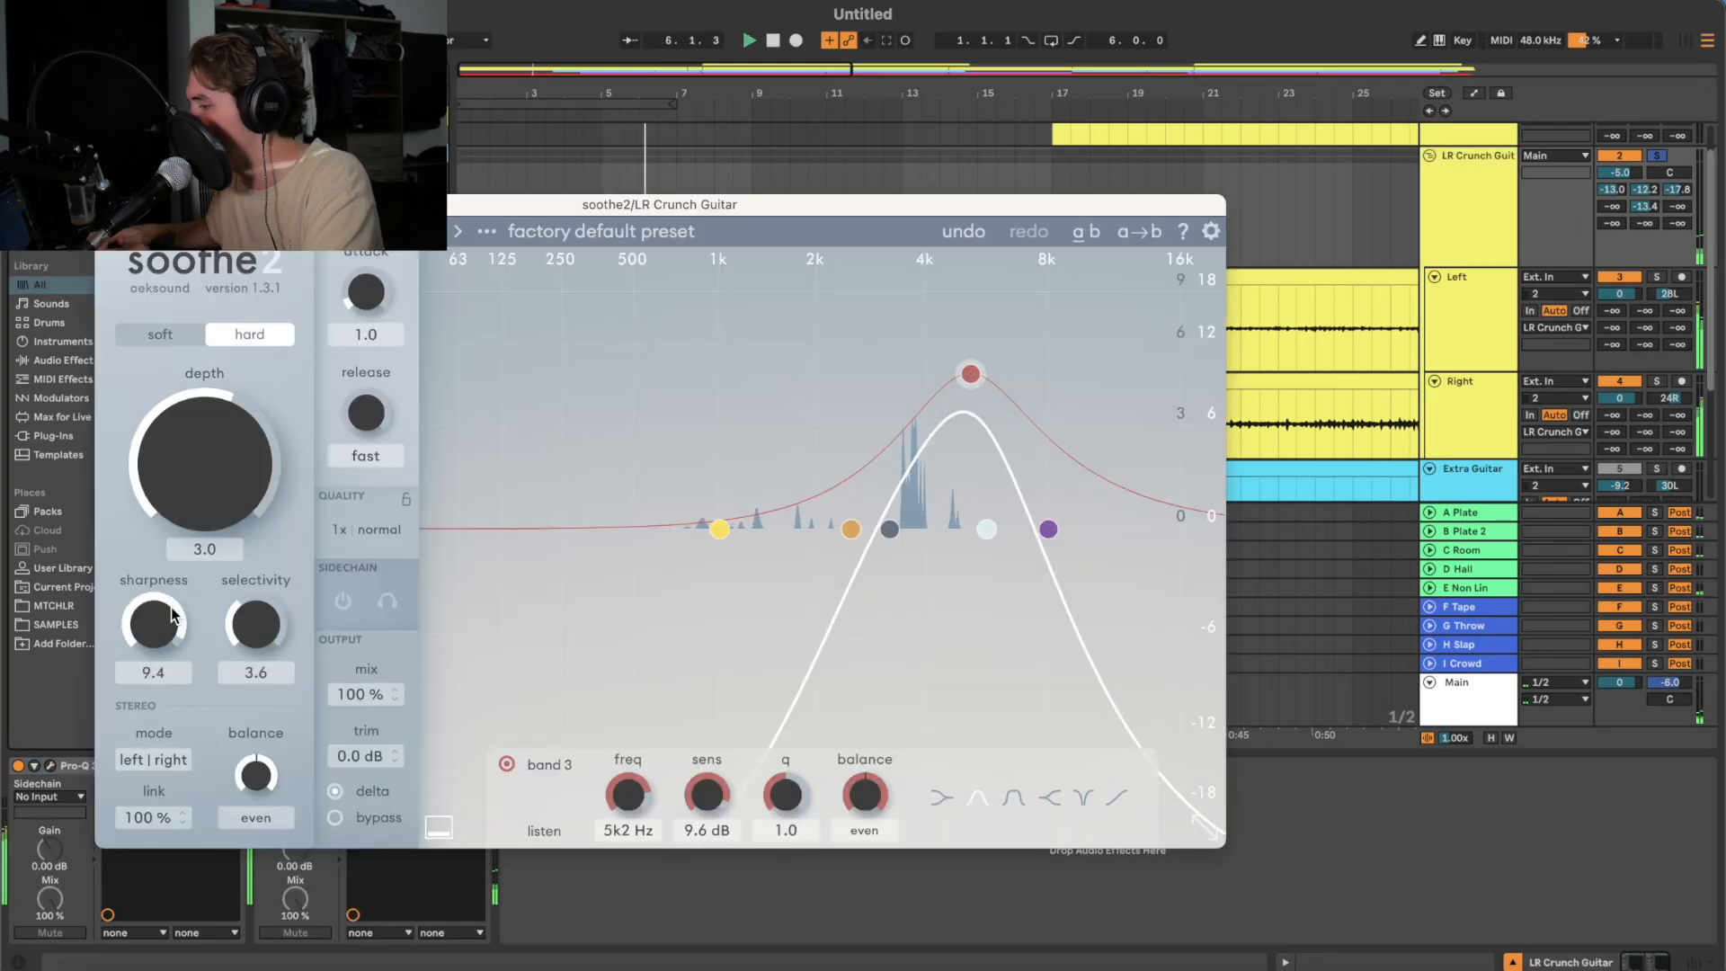
left_click_drag(173, 615, 173, 613)
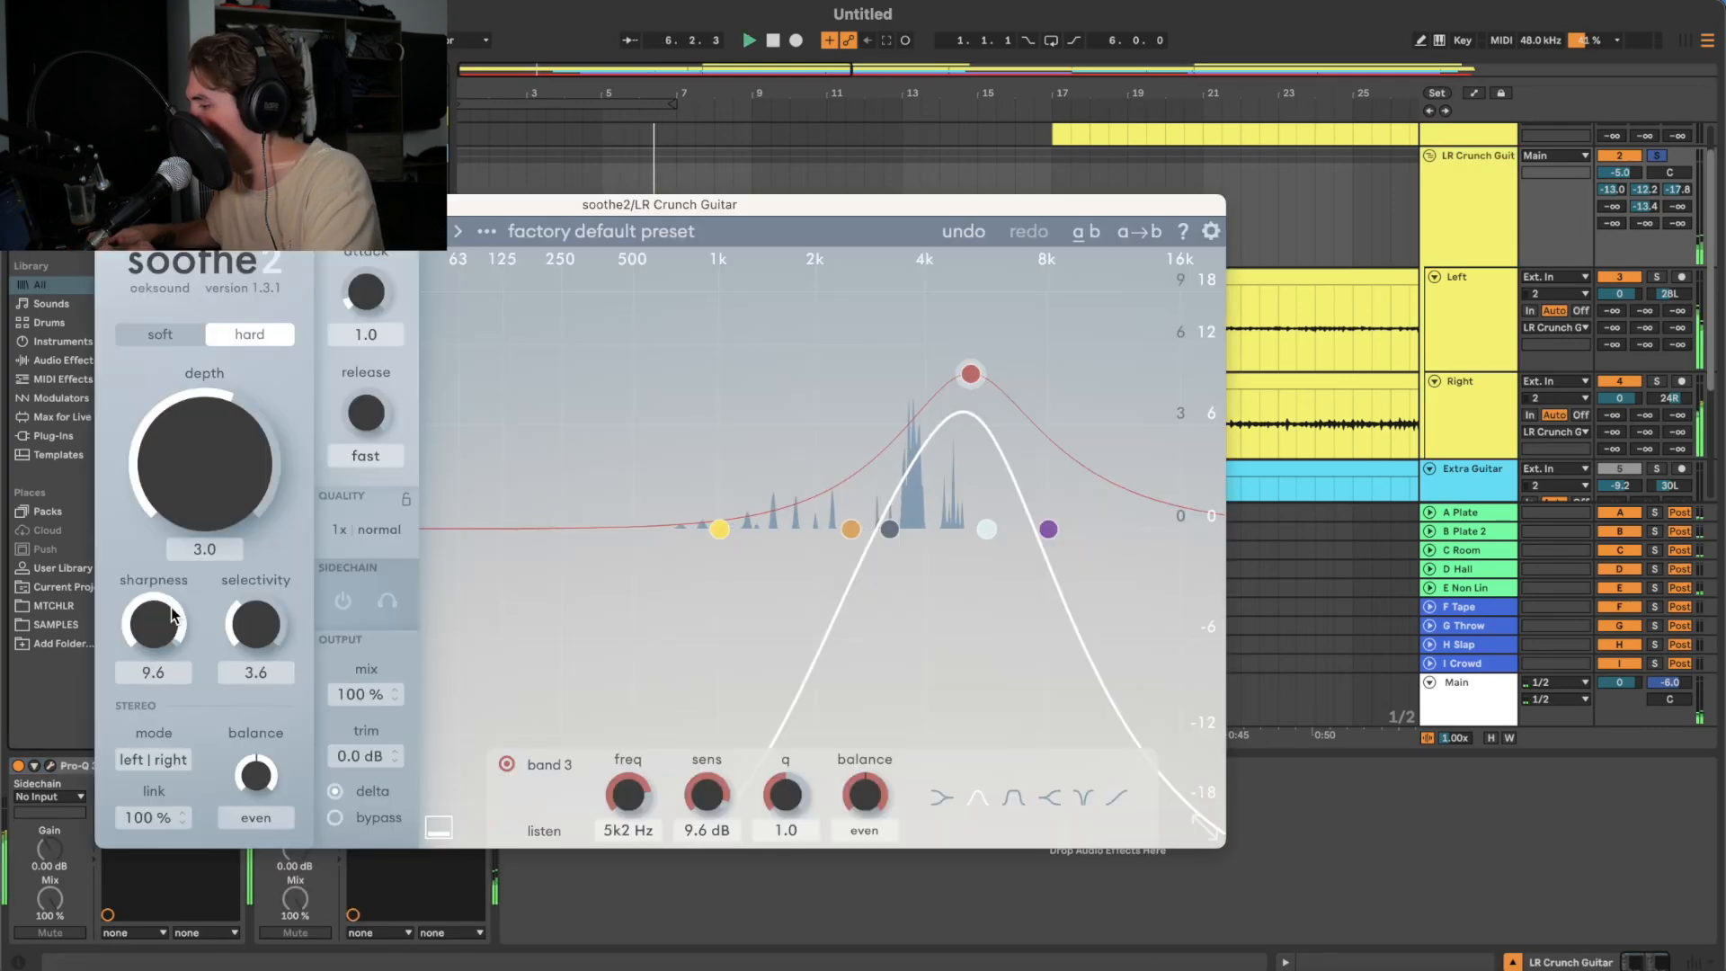
left_click_drag(971, 375, 947, 413)
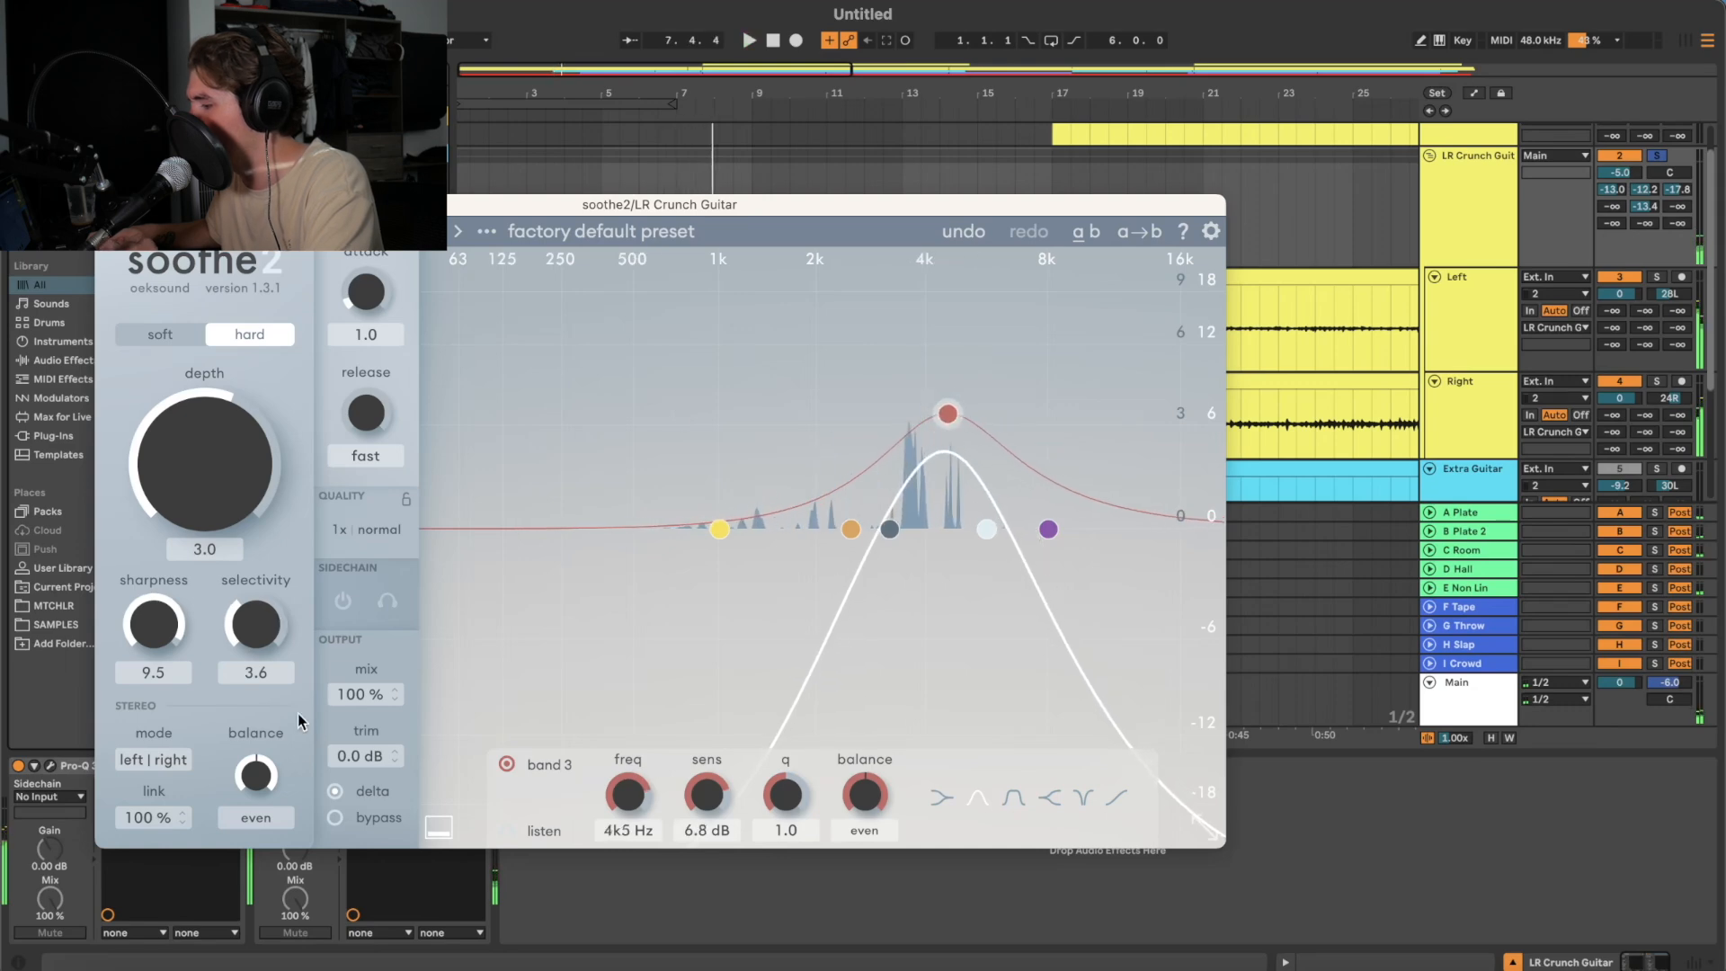
left_click(335, 791)
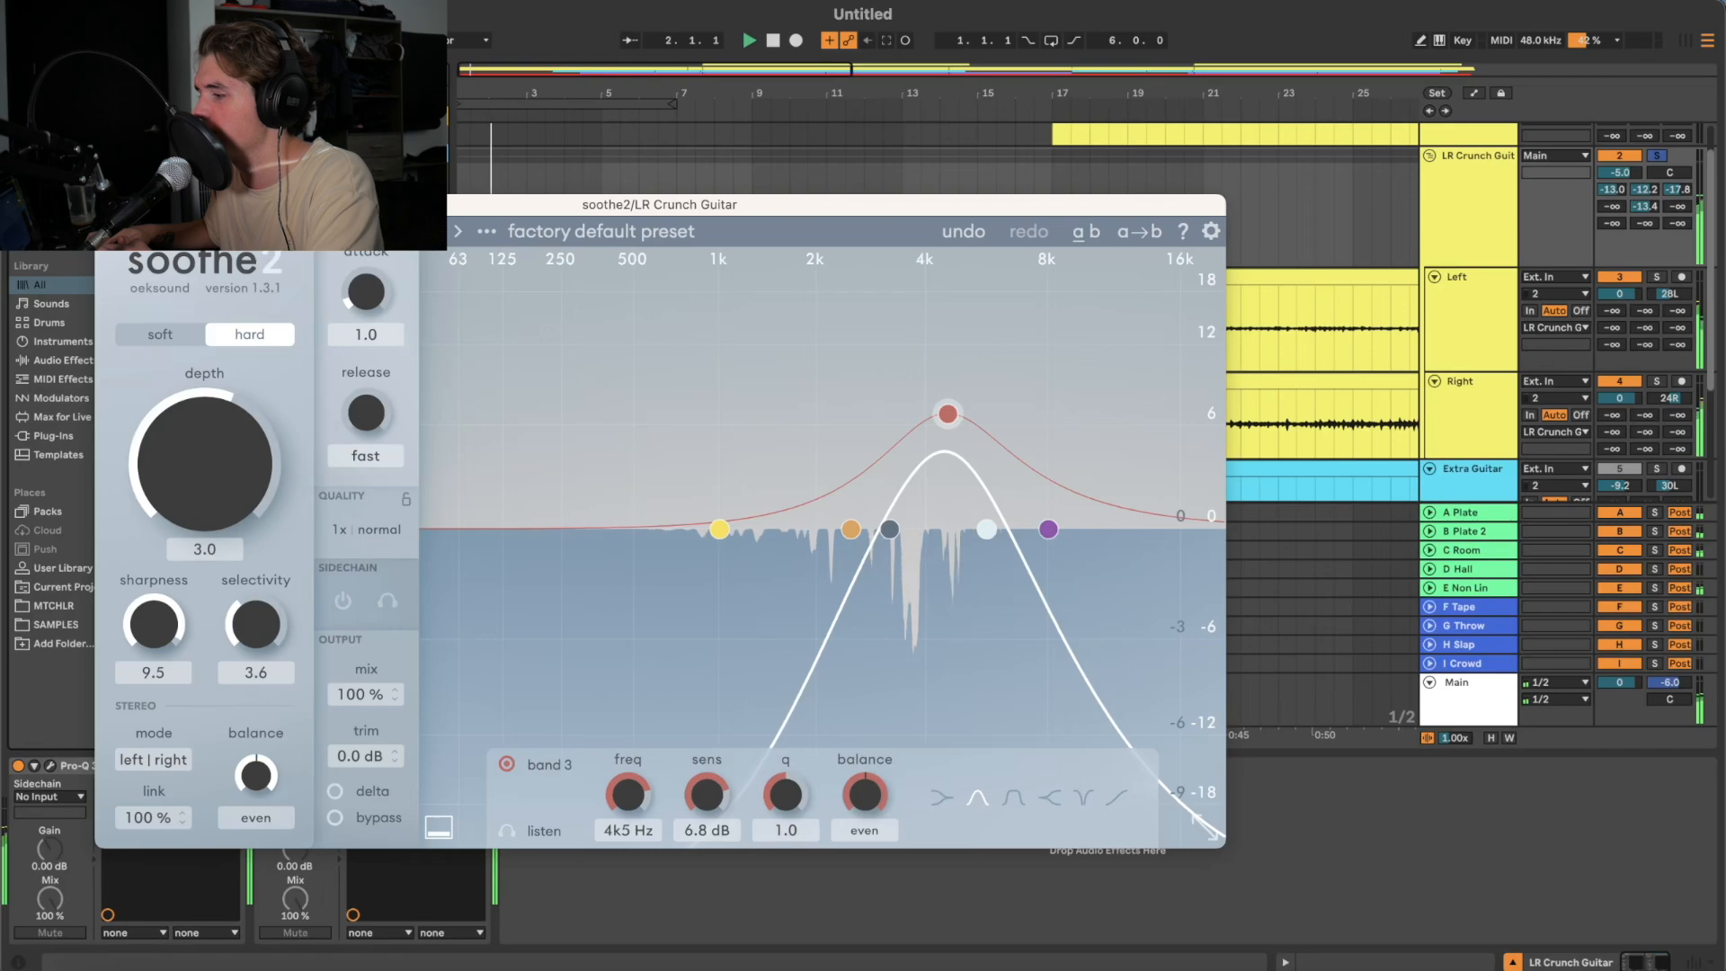
left_click(106, 205)
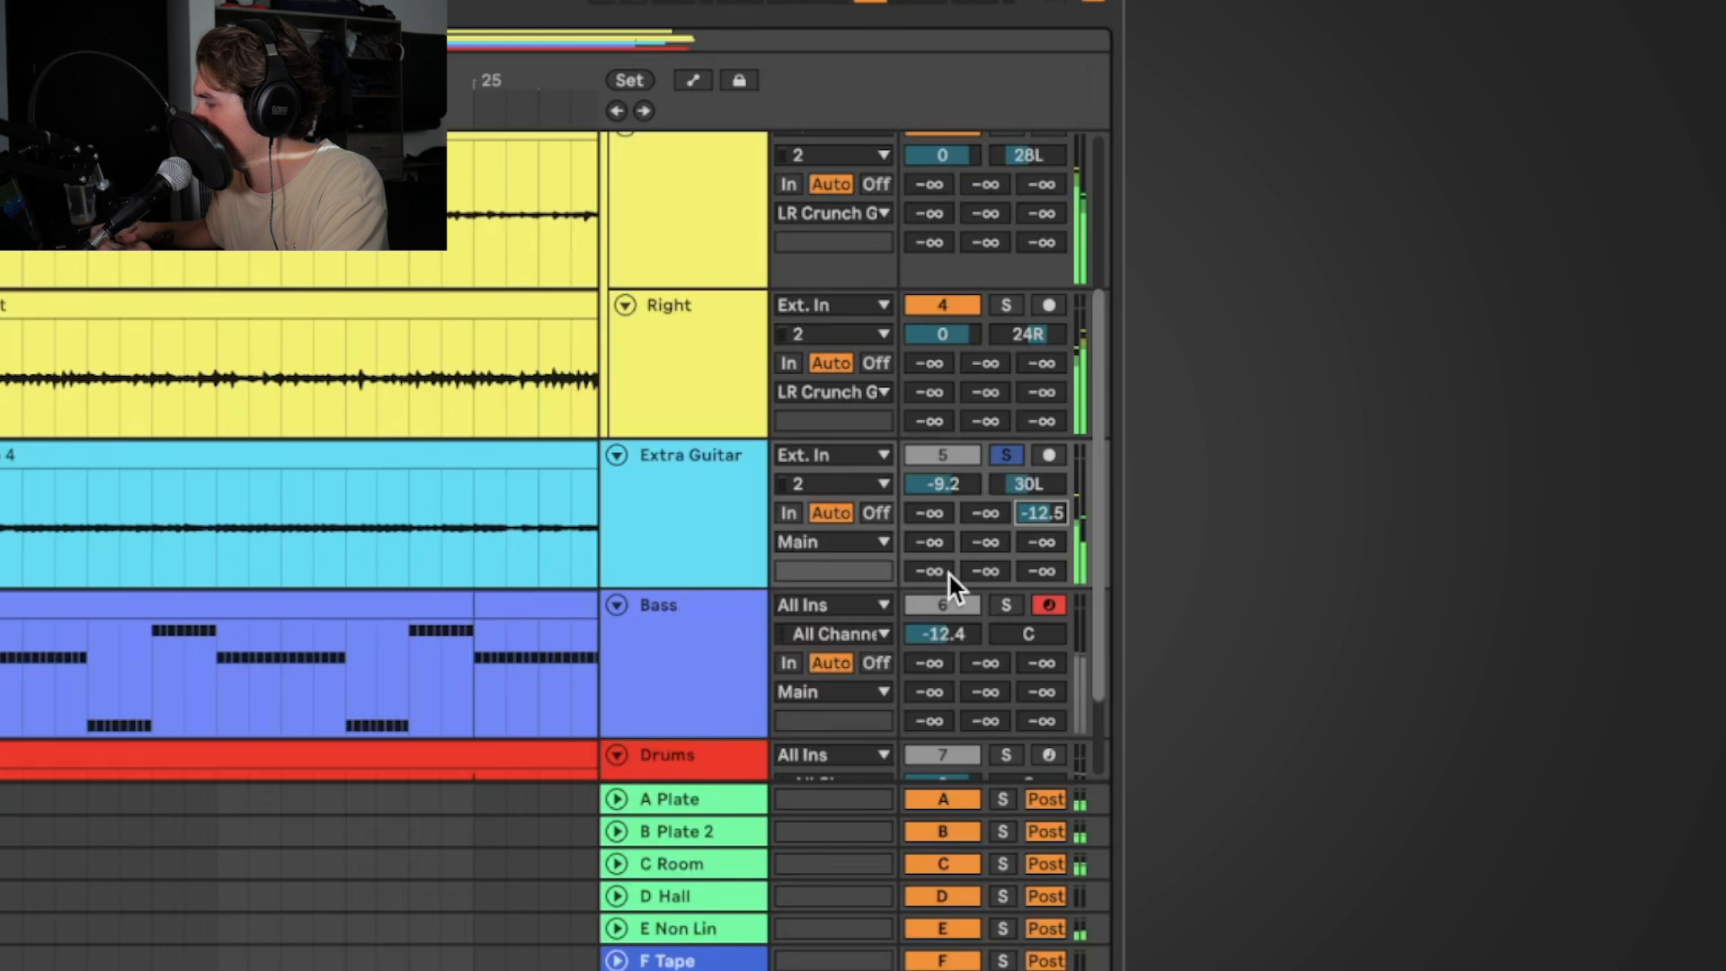
- Set Extra Guitar's sends to -16.2 dB for F Tape, -8.0 dB for G Throw and -15.0 dB for I Crowd
left_click_drag(1043, 541, 1043, 504)
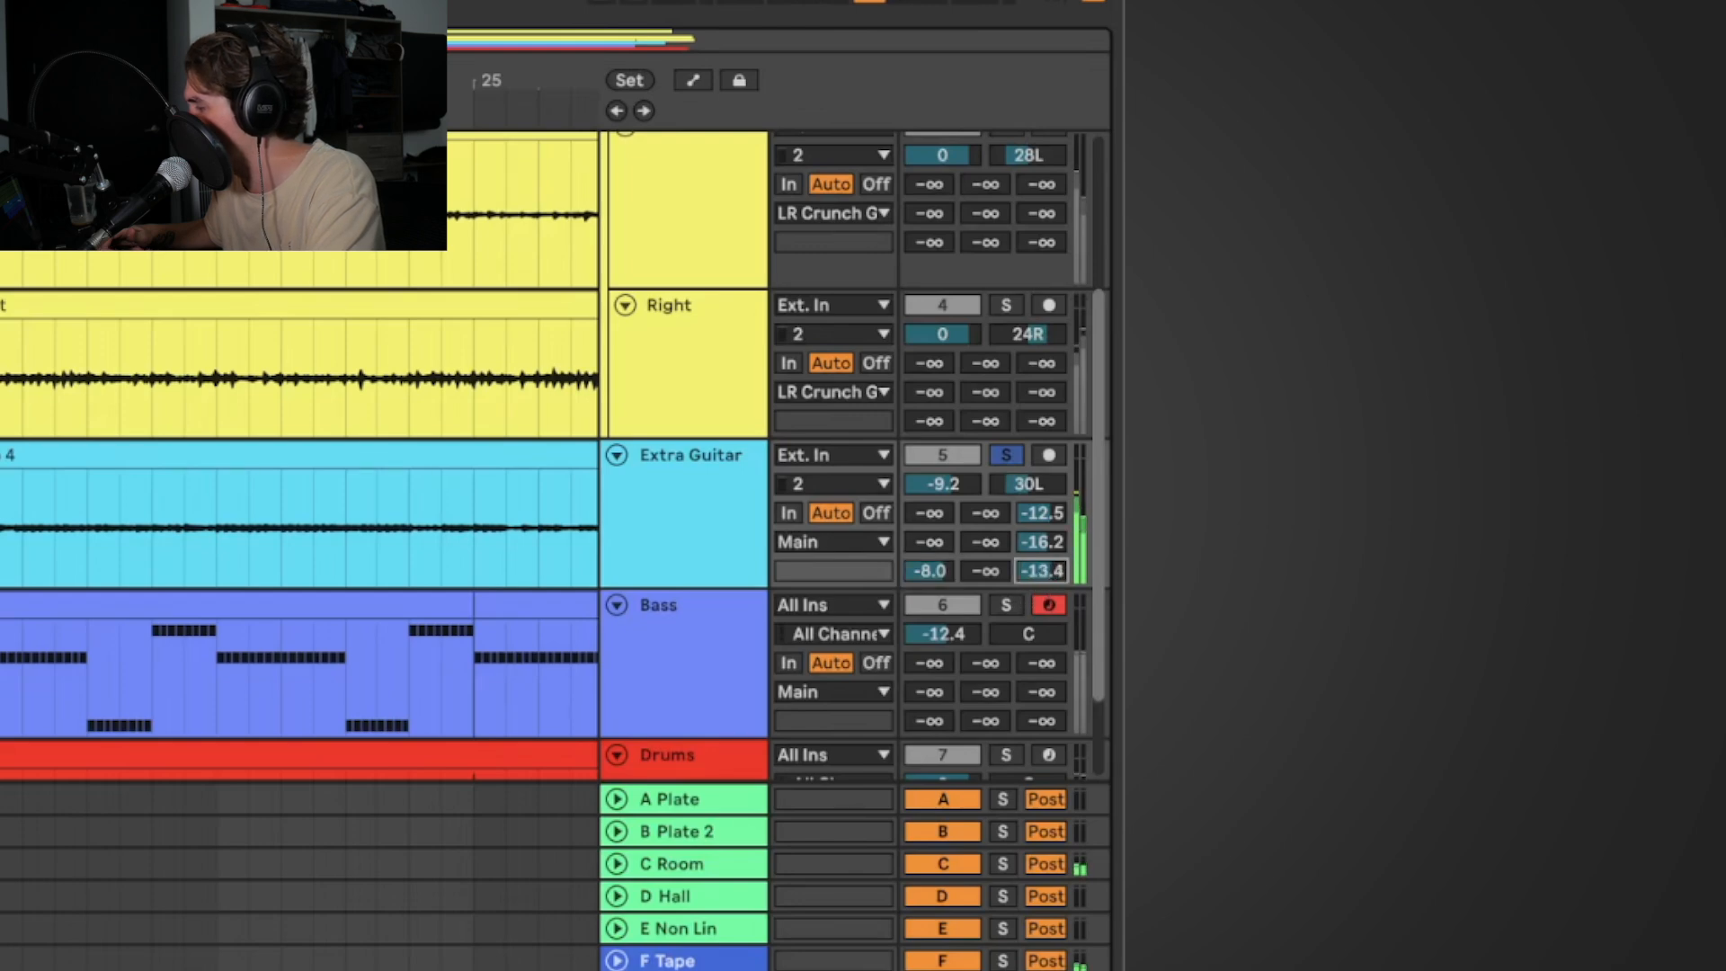
- Load Pro-Q 3 on Extra Guitar with a low cut near 97 Hz, a 4.1 dB cut near 1.5 kHz and a slight boost near 5 kHz
left_click(698, 569)
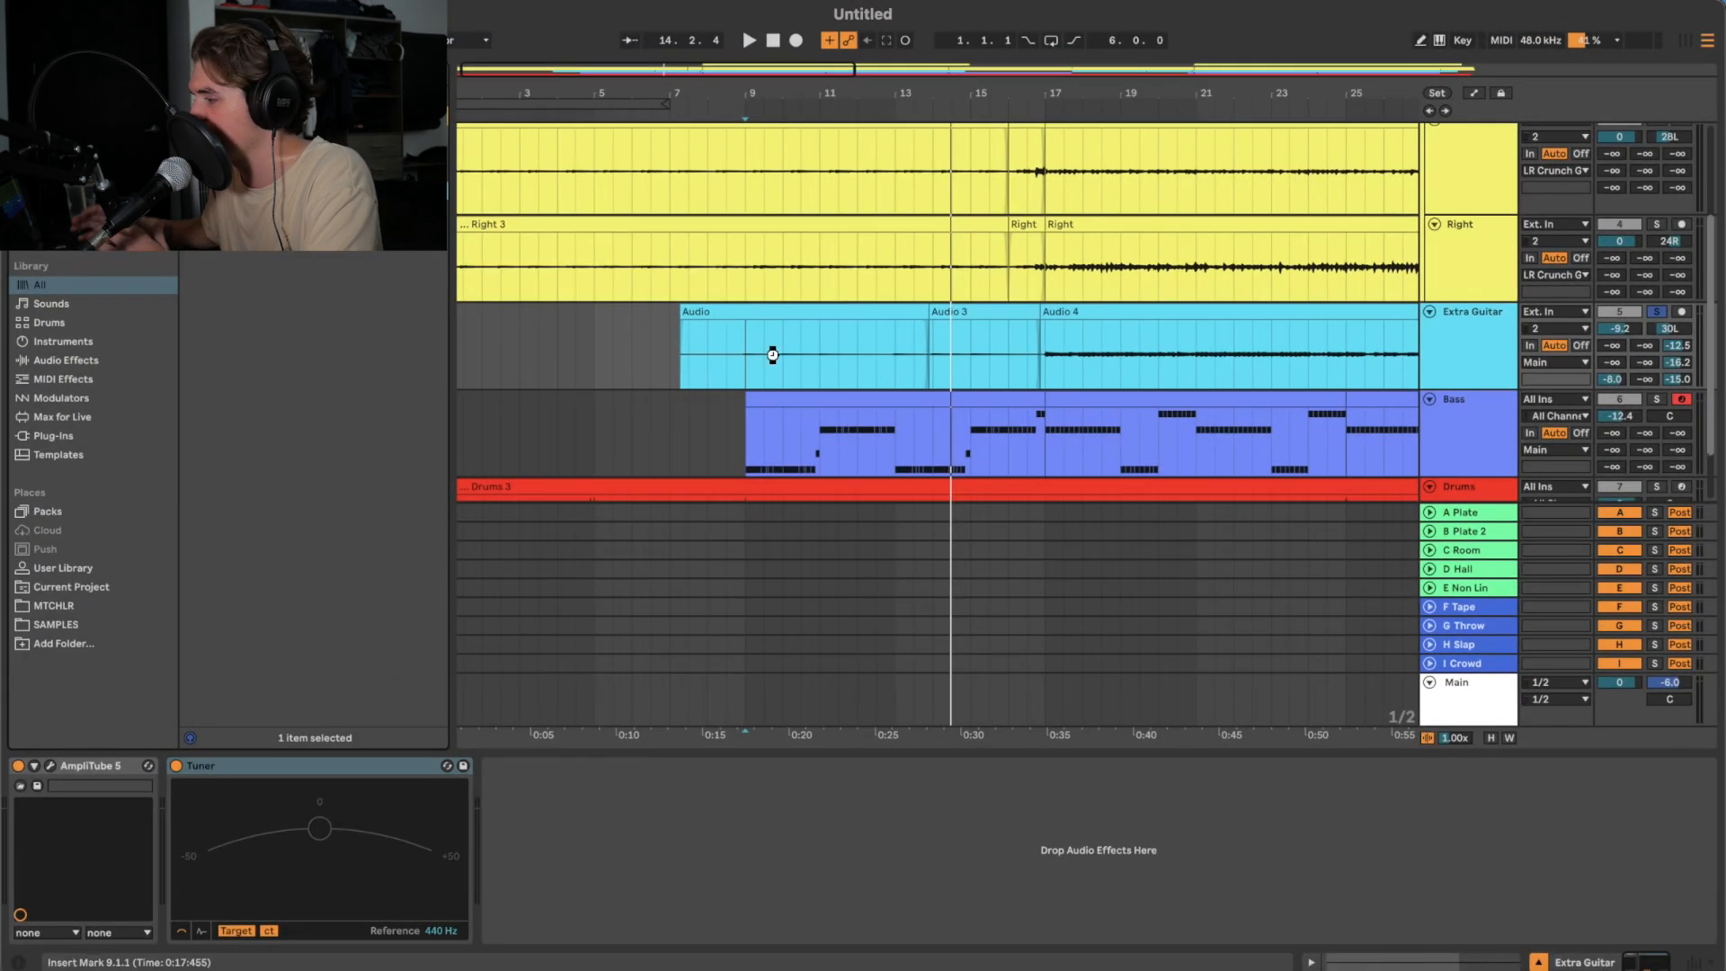
key("Return")
left_click_drag(107, 453, 496, 464)
key("space")
left_click(842, 454)
left_click_drag(842, 454, 870, 429)
left_click_drag(501, 457, 392, 447)
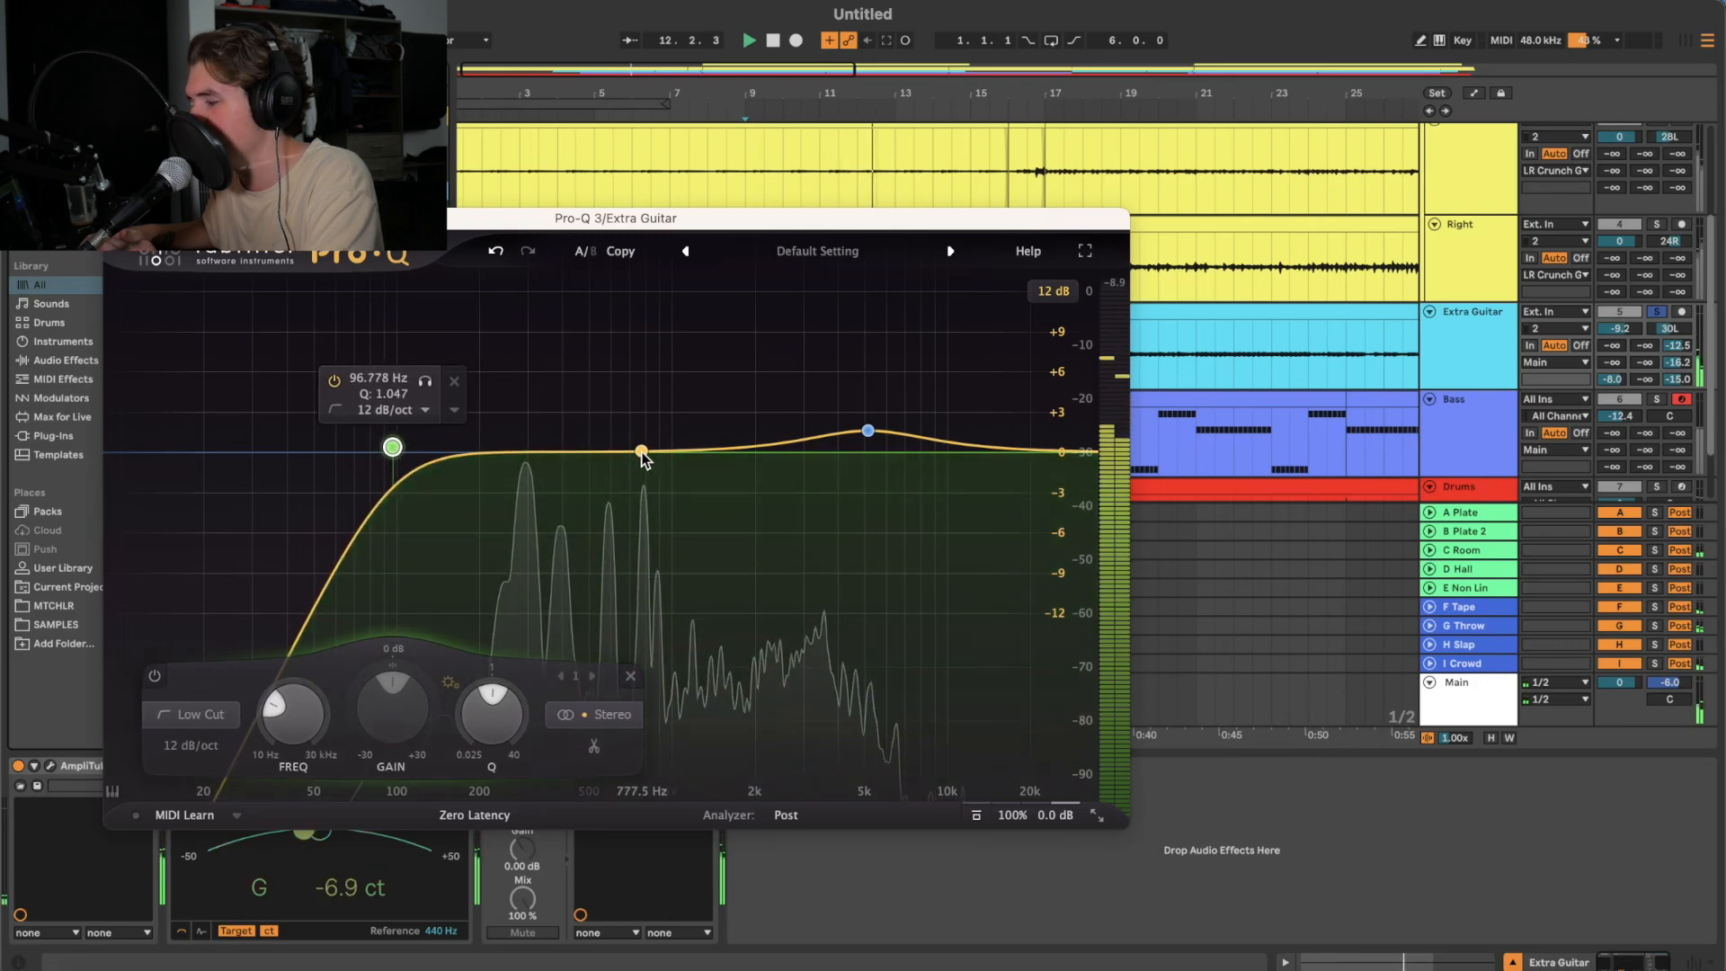
left_click_drag(639, 450, 721, 507)
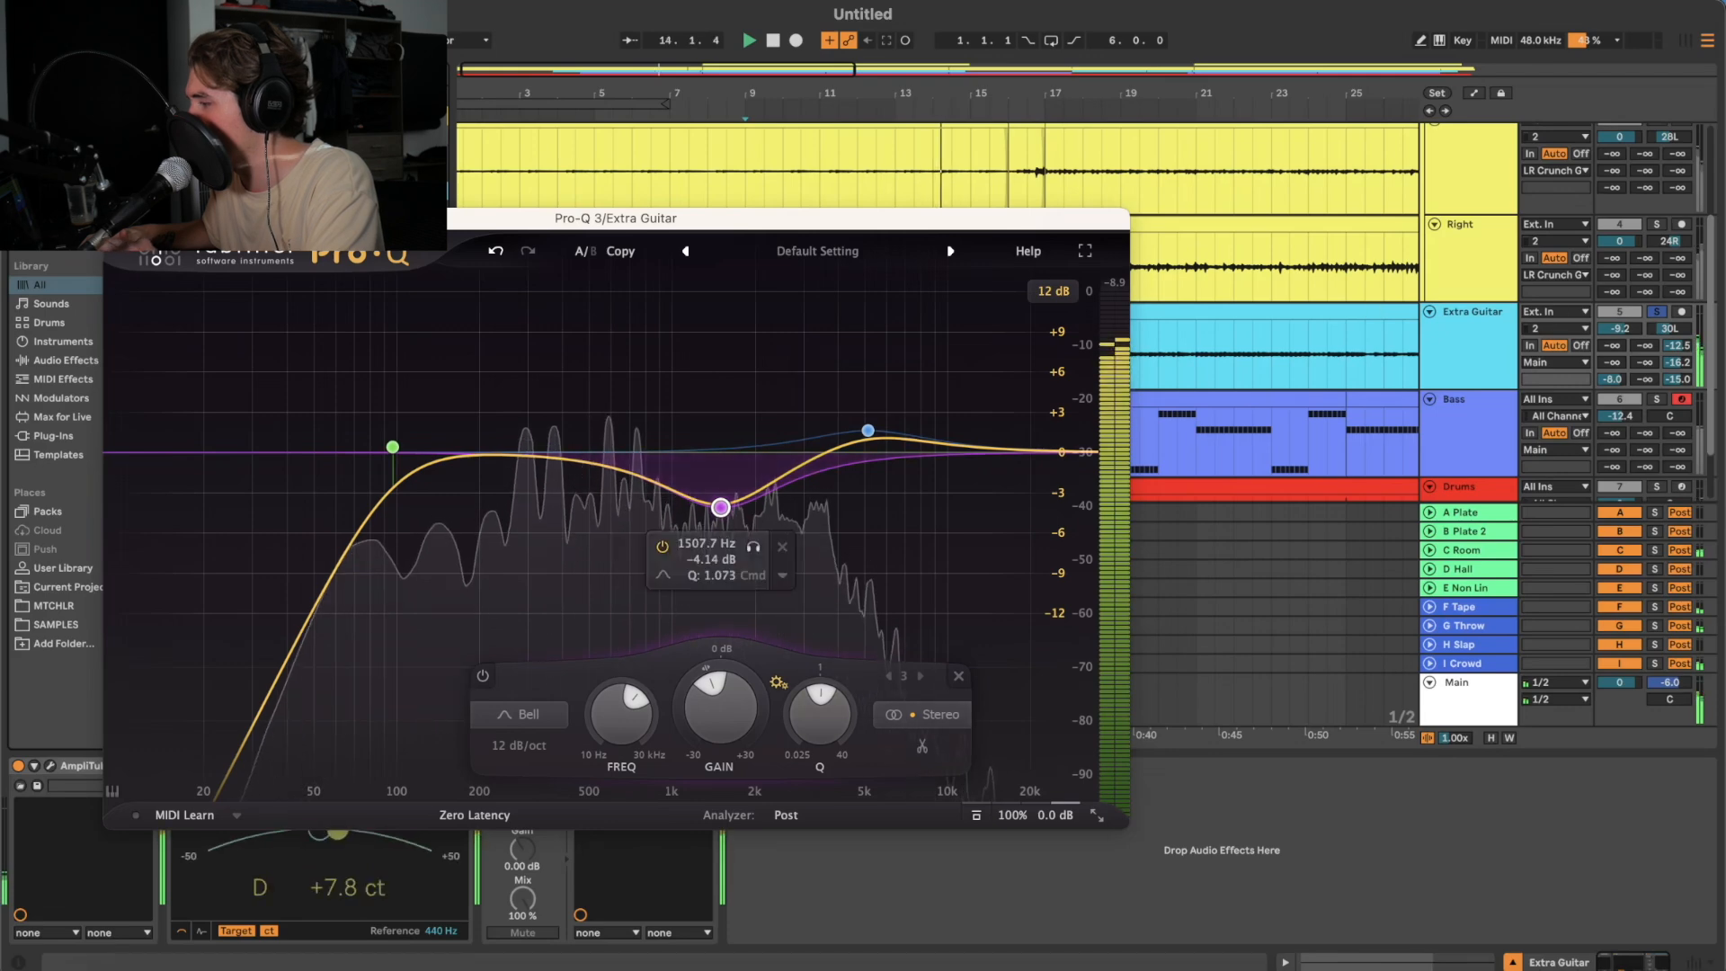
- Compare Extra Guitar with Pro-Q 3 bypassed, and unsolo the track
left_click_drag(503, 218, 524, 107)
left_click(492, 775)
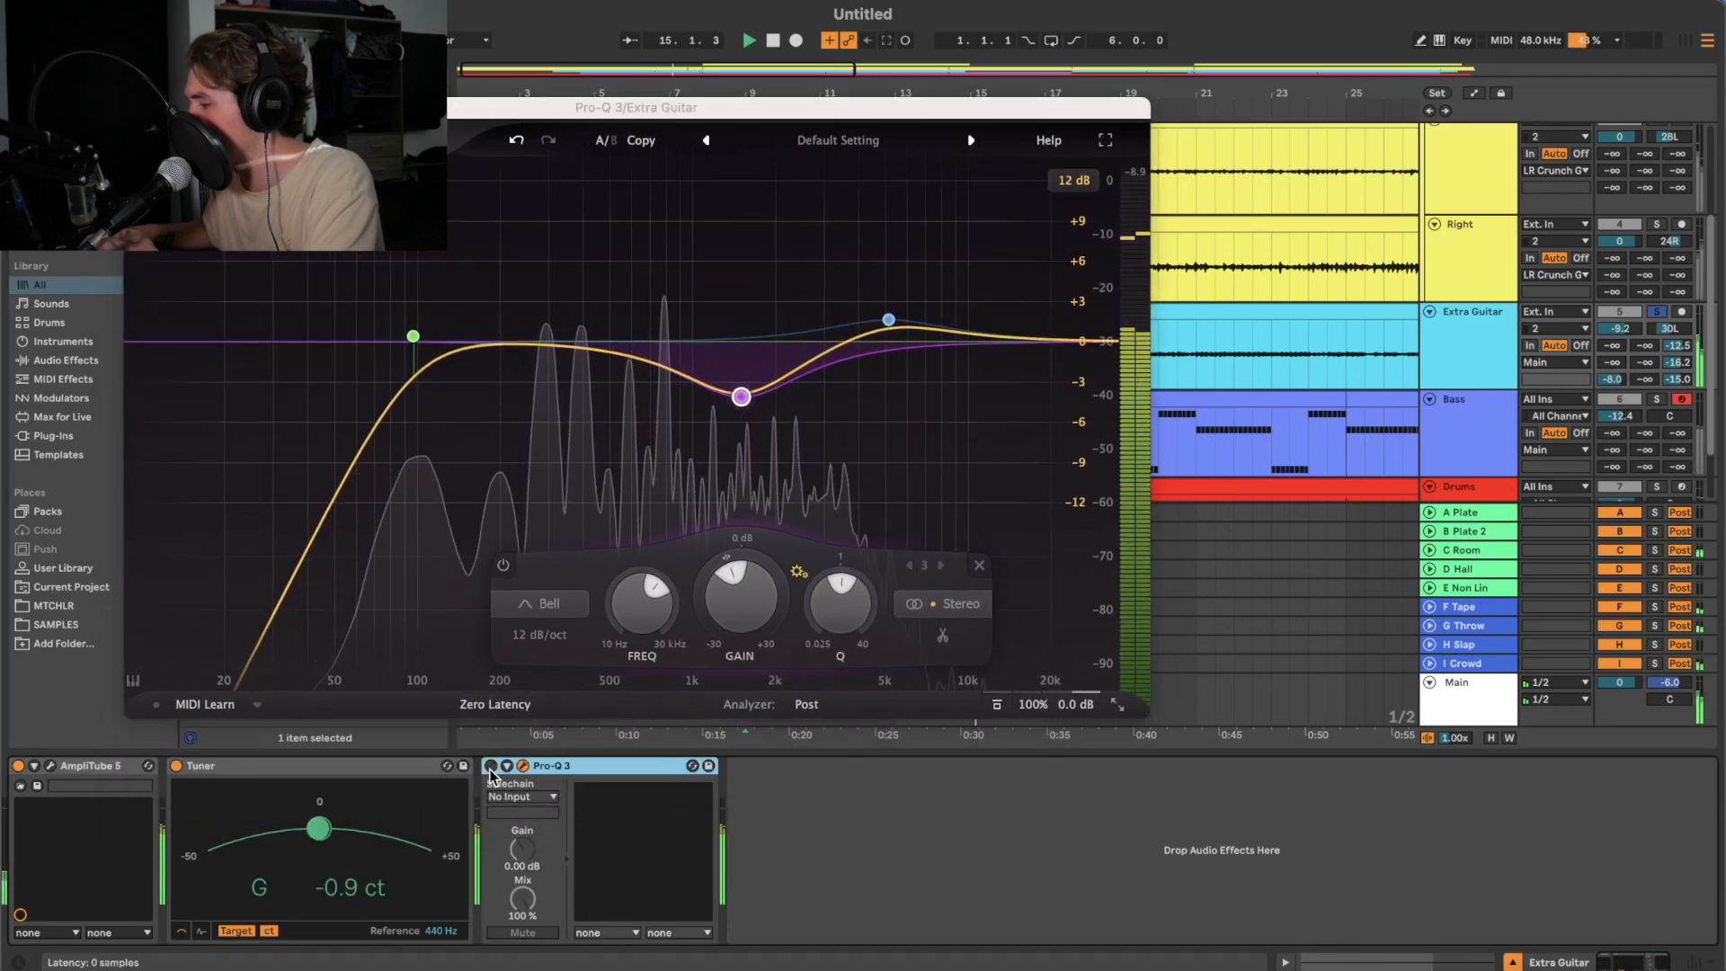
left_click(1653, 312)
key("super+alt+p")
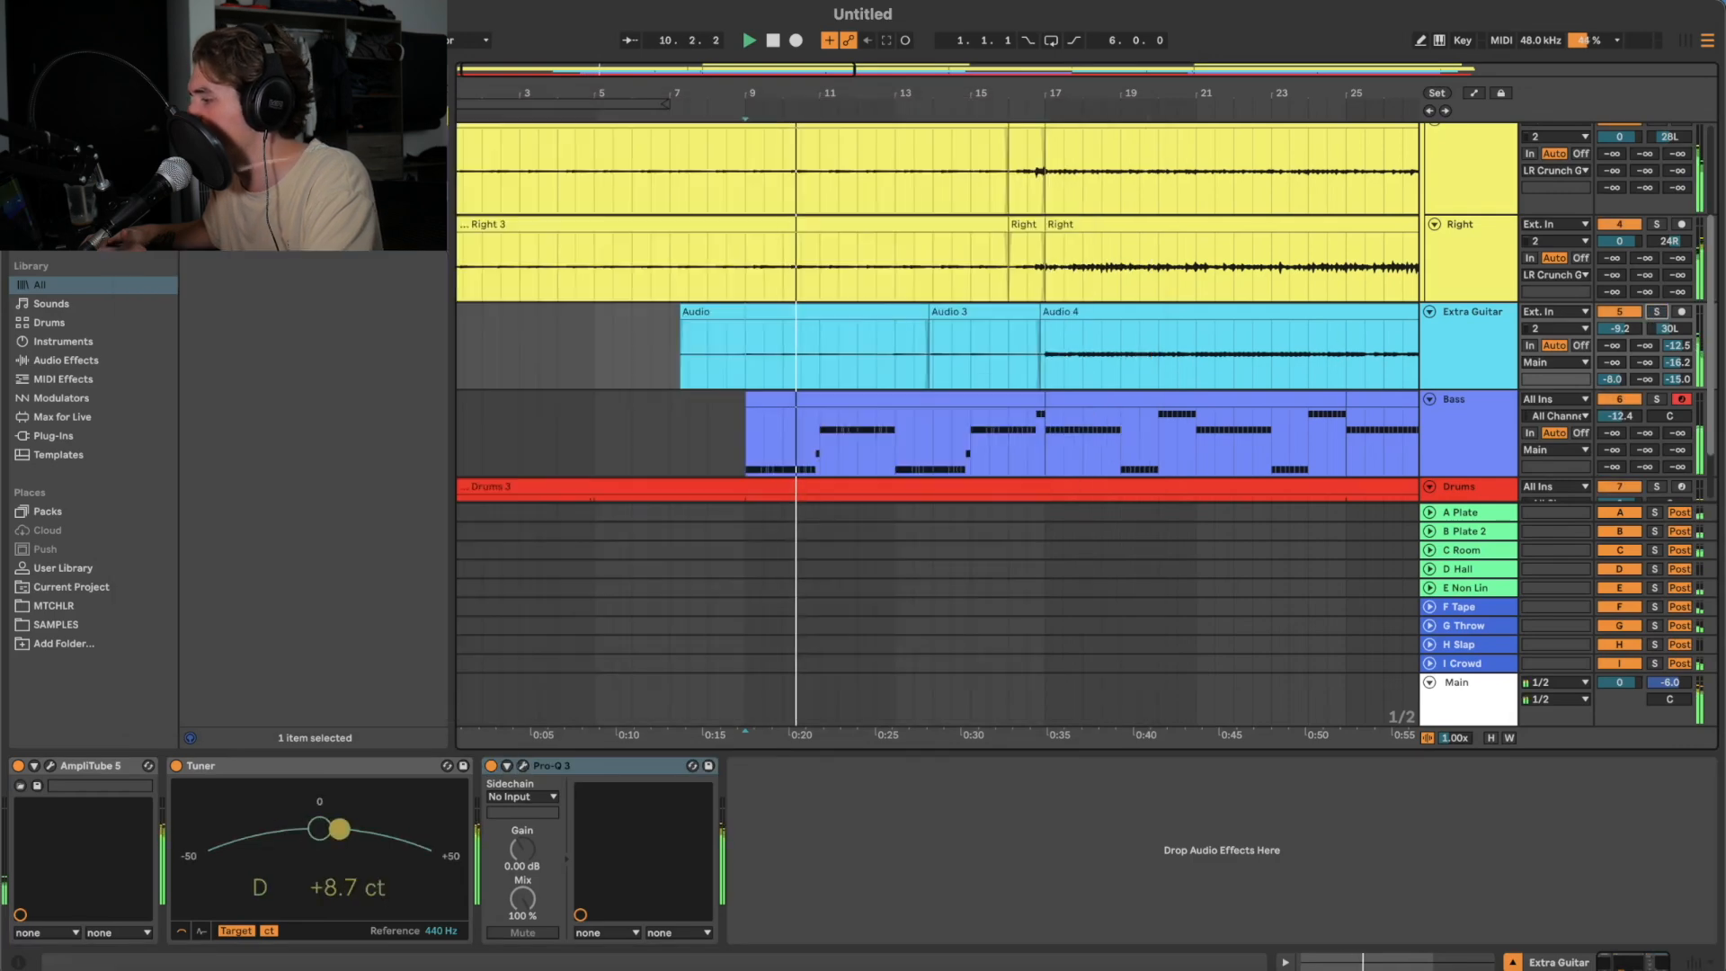
- Unfold the Drums track and open the mixer of its Superior Drummer 3 instrument
key("super+alt+u")
left_click(1465, 453)
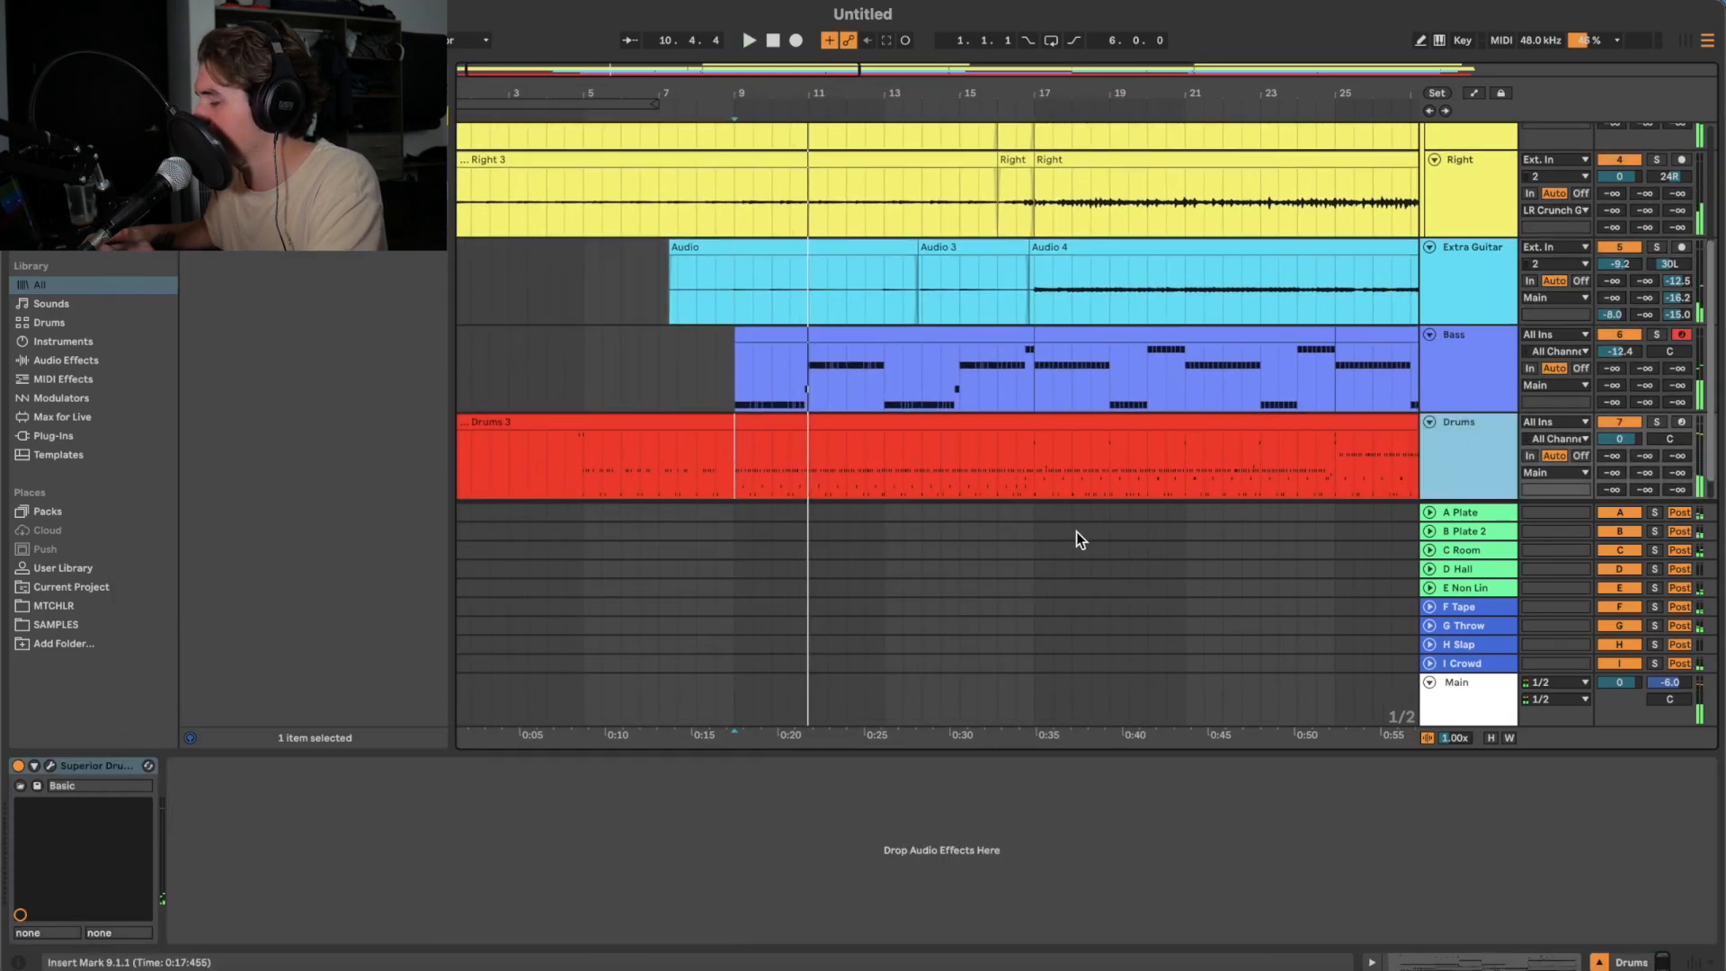
left_click(49, 766)
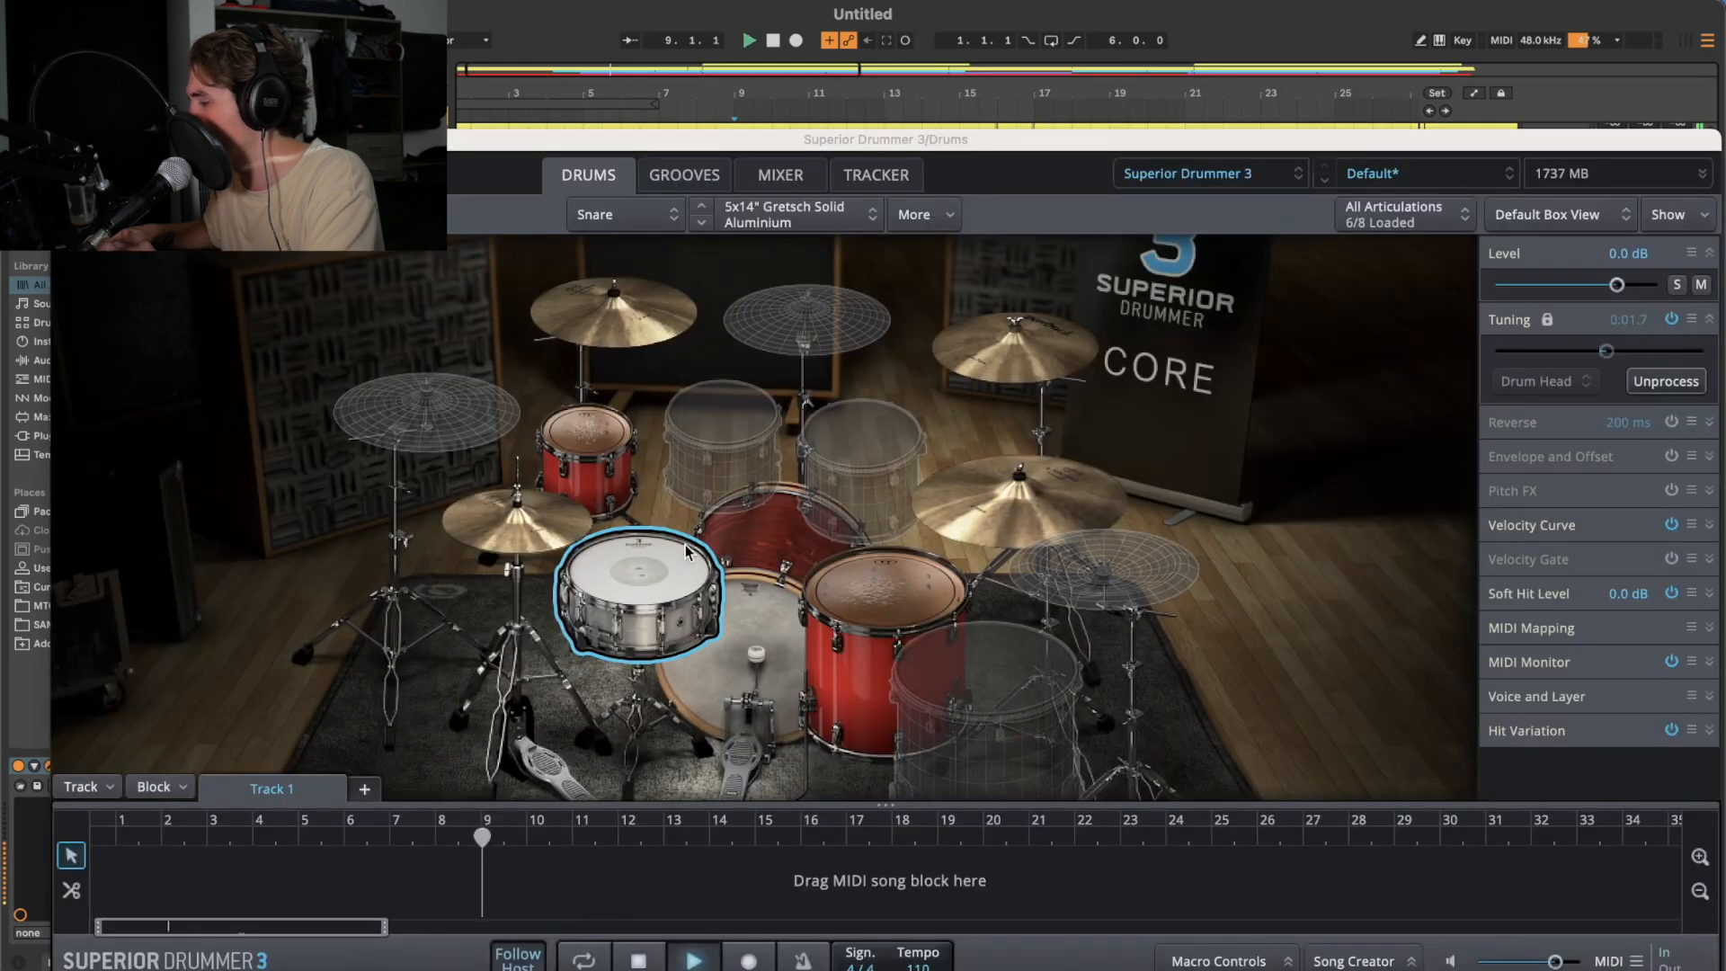
left_click(773, 176)
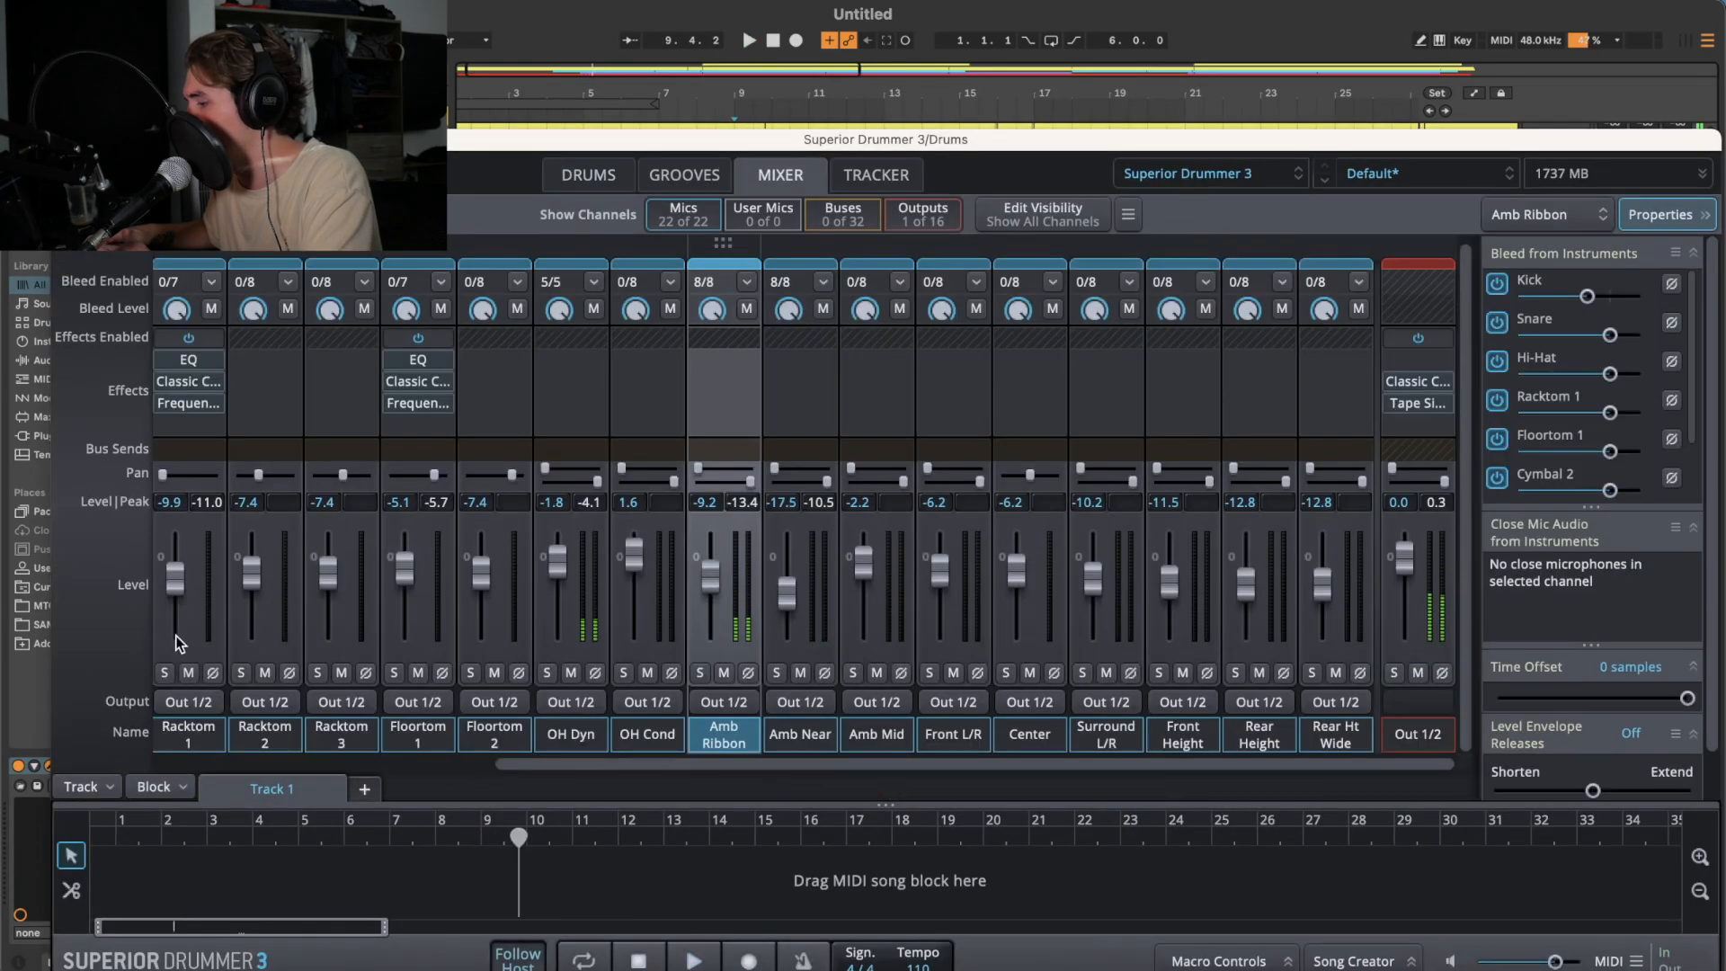
- Lower the attack, release and makeup of the Classic Compressor on the Kick In channel while the drums play
scroll(221, 593, "left", 5)
left_click(190, 361)
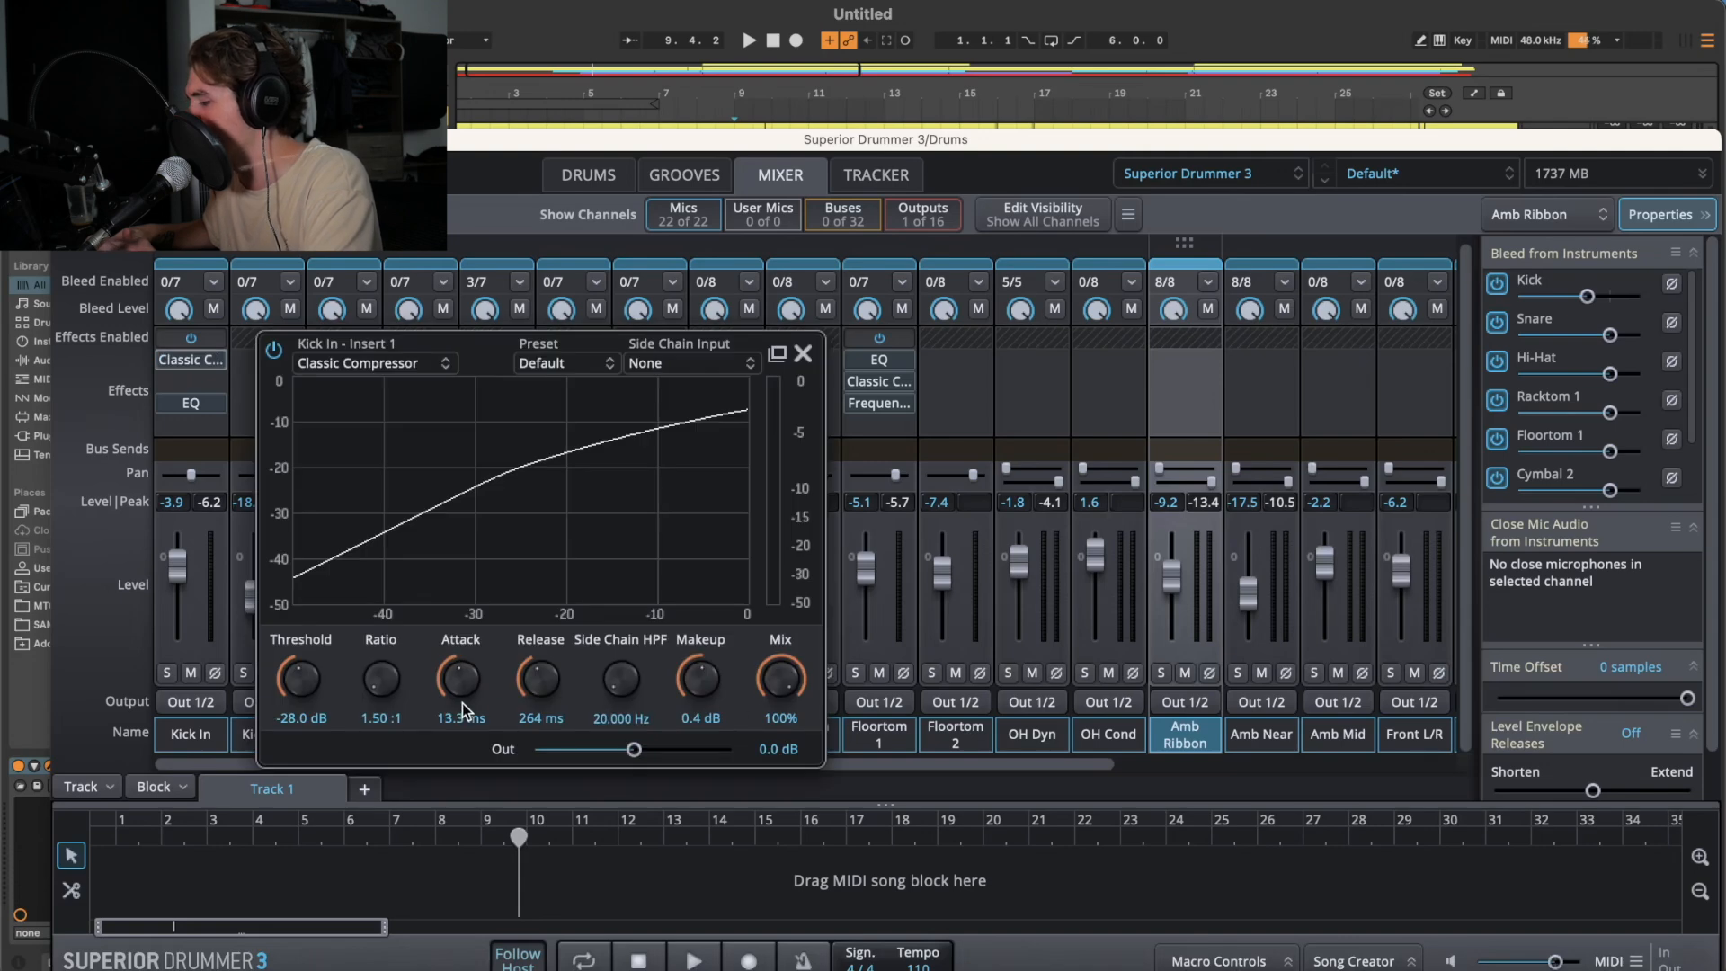
left_click_drag(465, 720, 466, 729)
key("space")
left_click_drag(537, 682, 540, 716)
left_click_drag(701, 688, 705, 726)
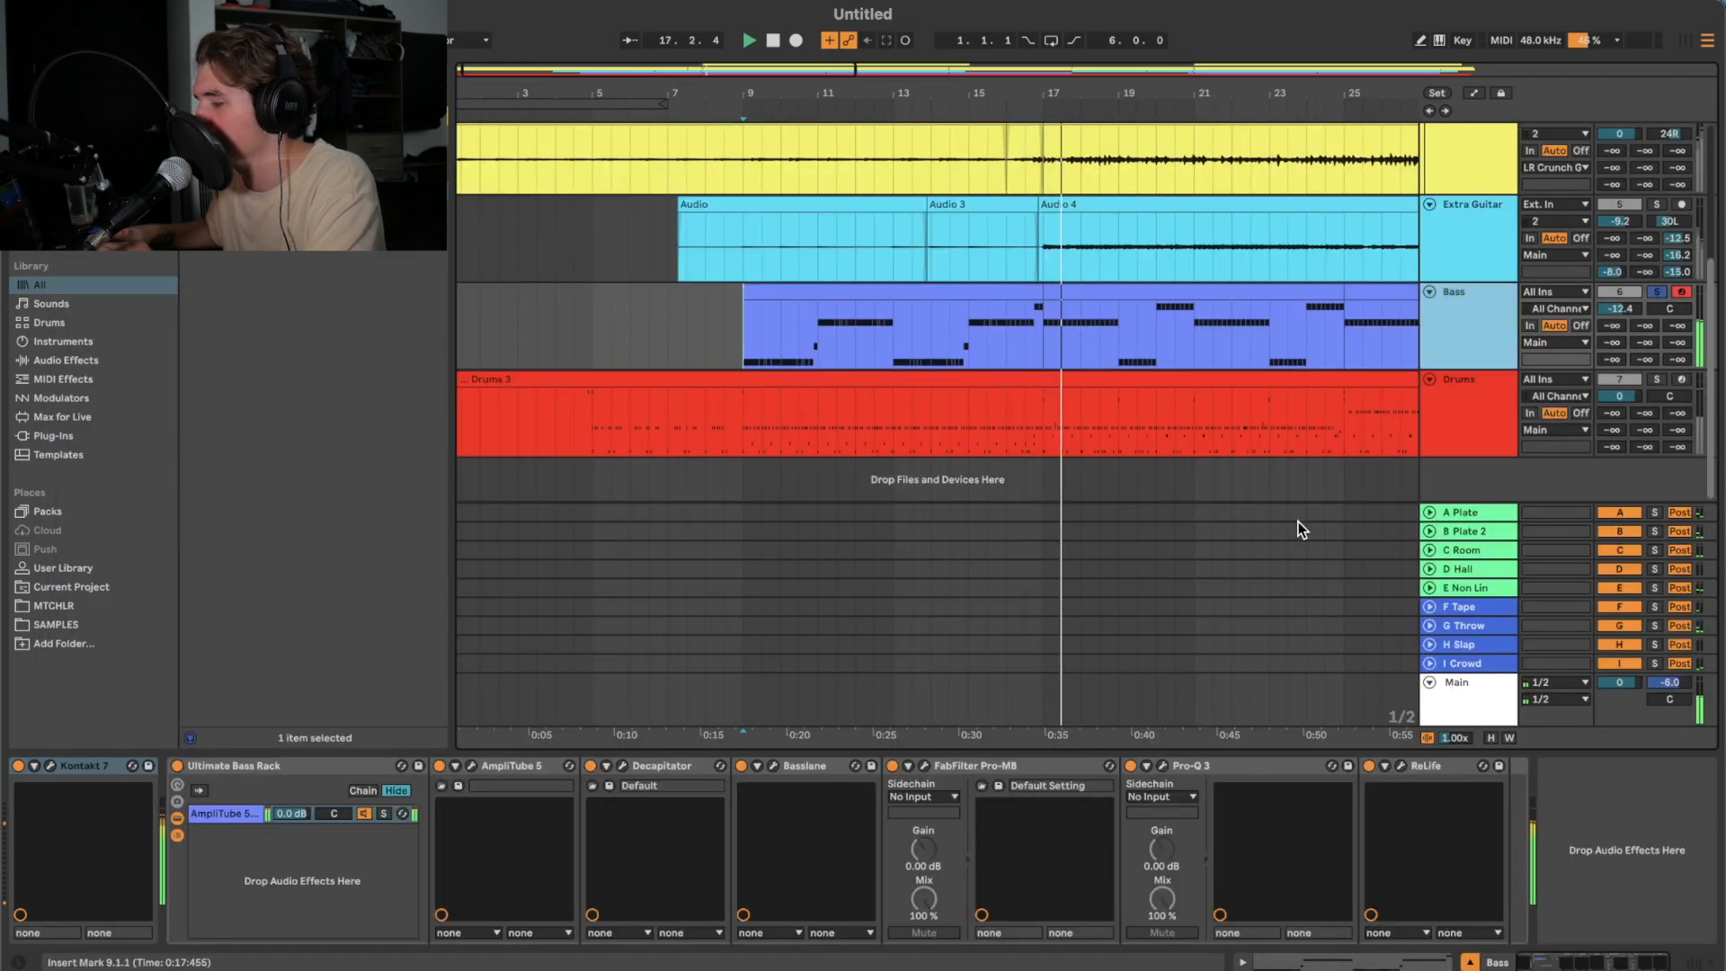
- Reshape Pro-Q 3 on Bass with the high cut near 11 kHz, a boost of about 3.5 dB near 4.7 kHz and a low cut near 45 Hz
left_click(1163, 765)
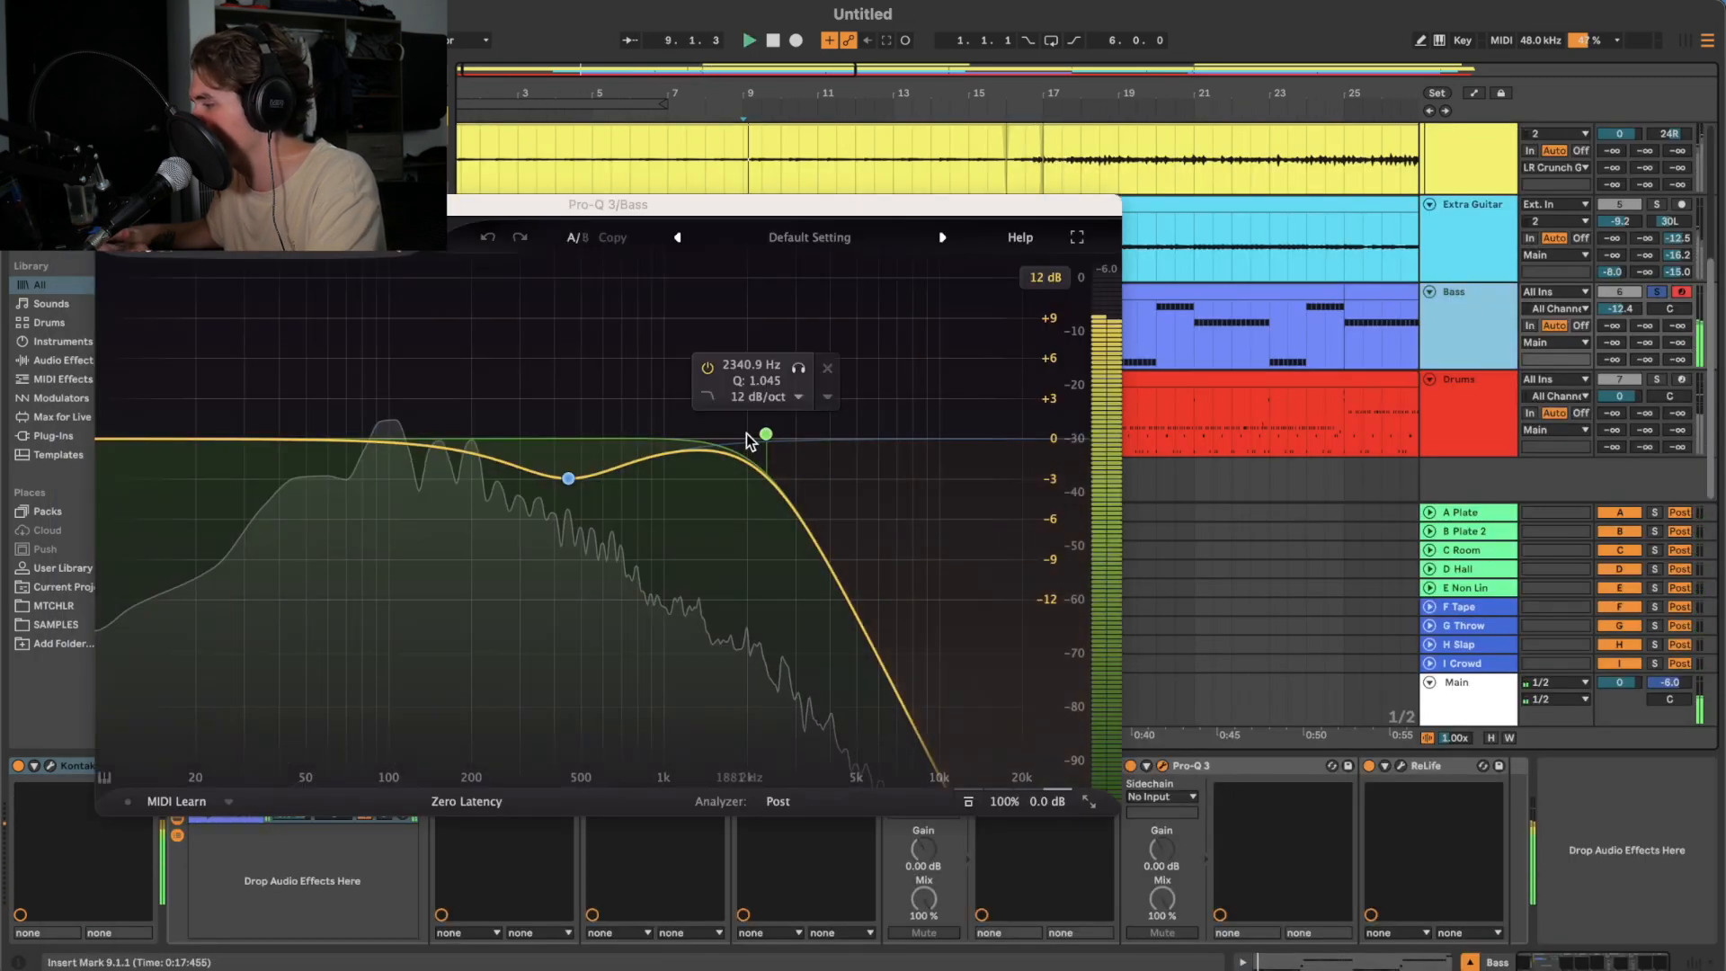
left_click_drag(765, 434, 949, 407)
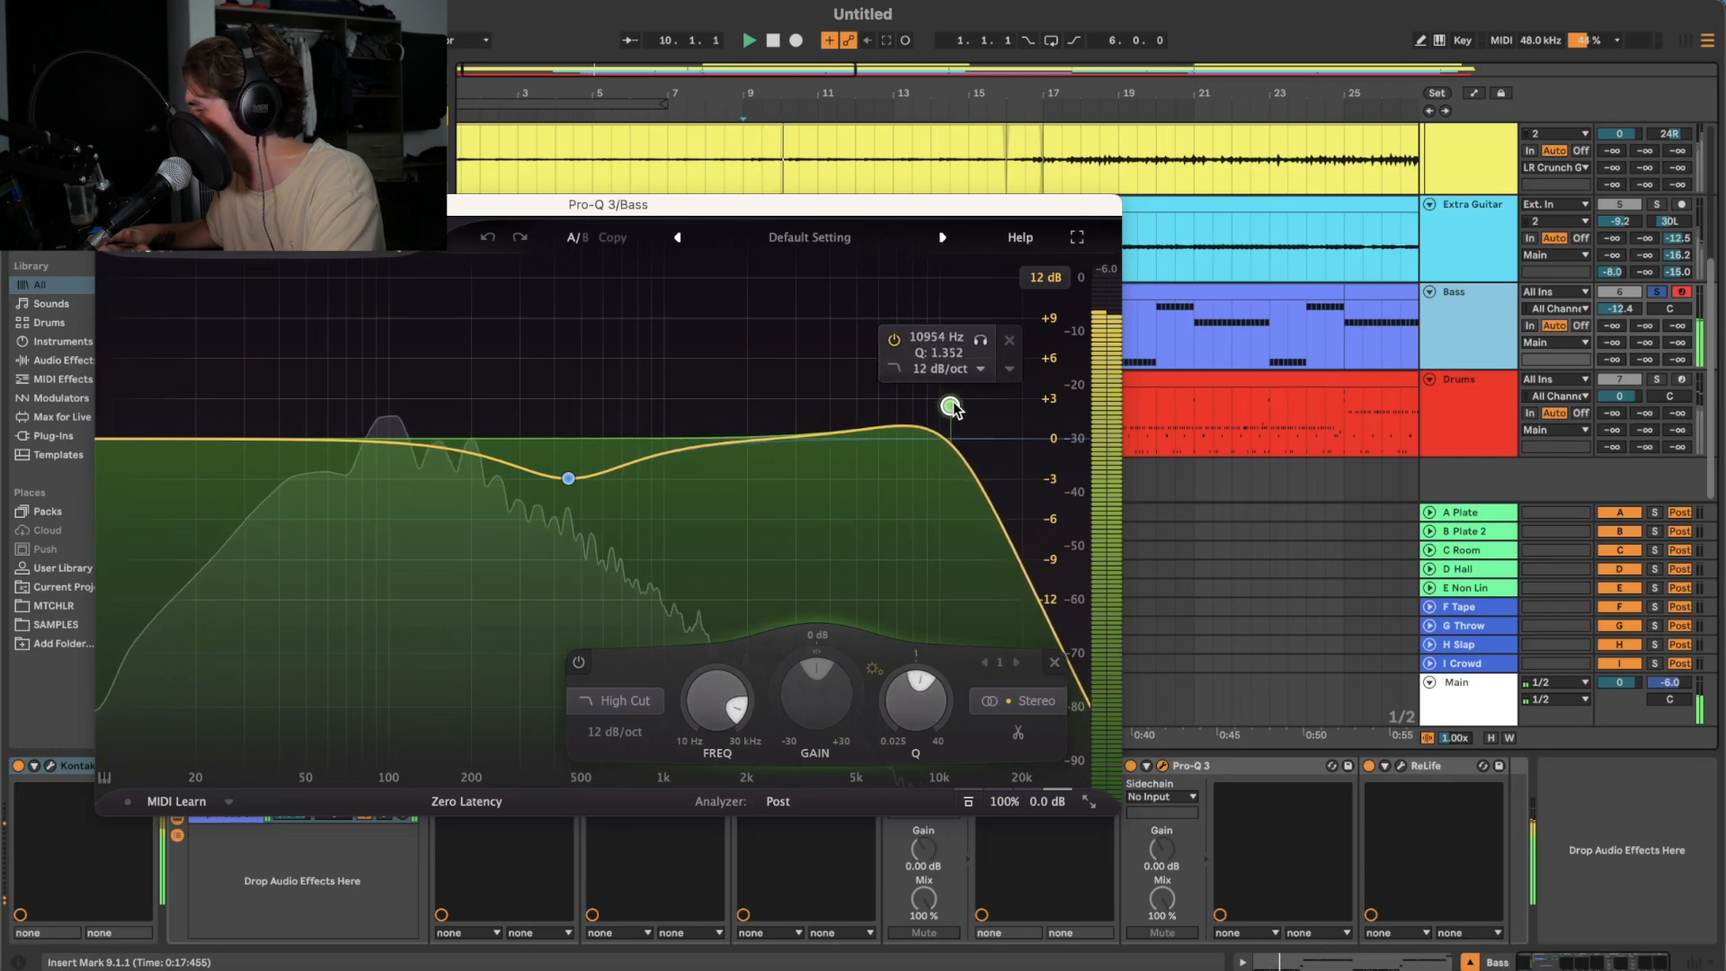
left_click_drag(806, 435, 847, 388)
left_click(140, 440)
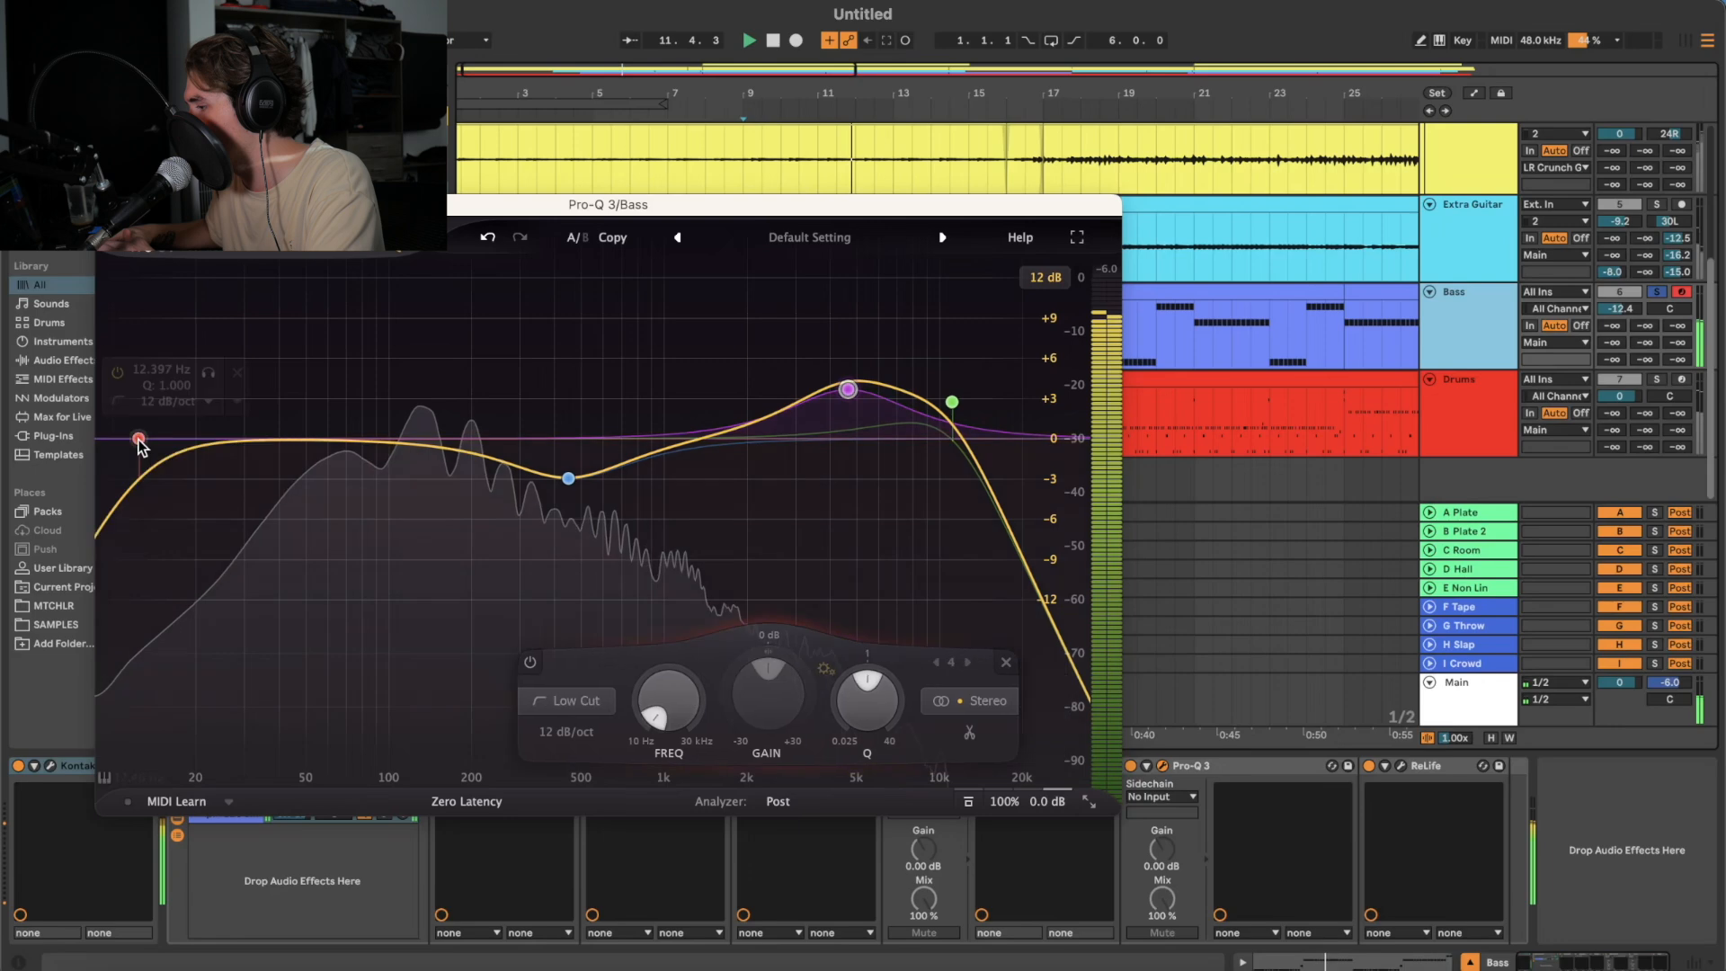
left_click_drag(139, 441, 293, 446)
key("super+alt+p")
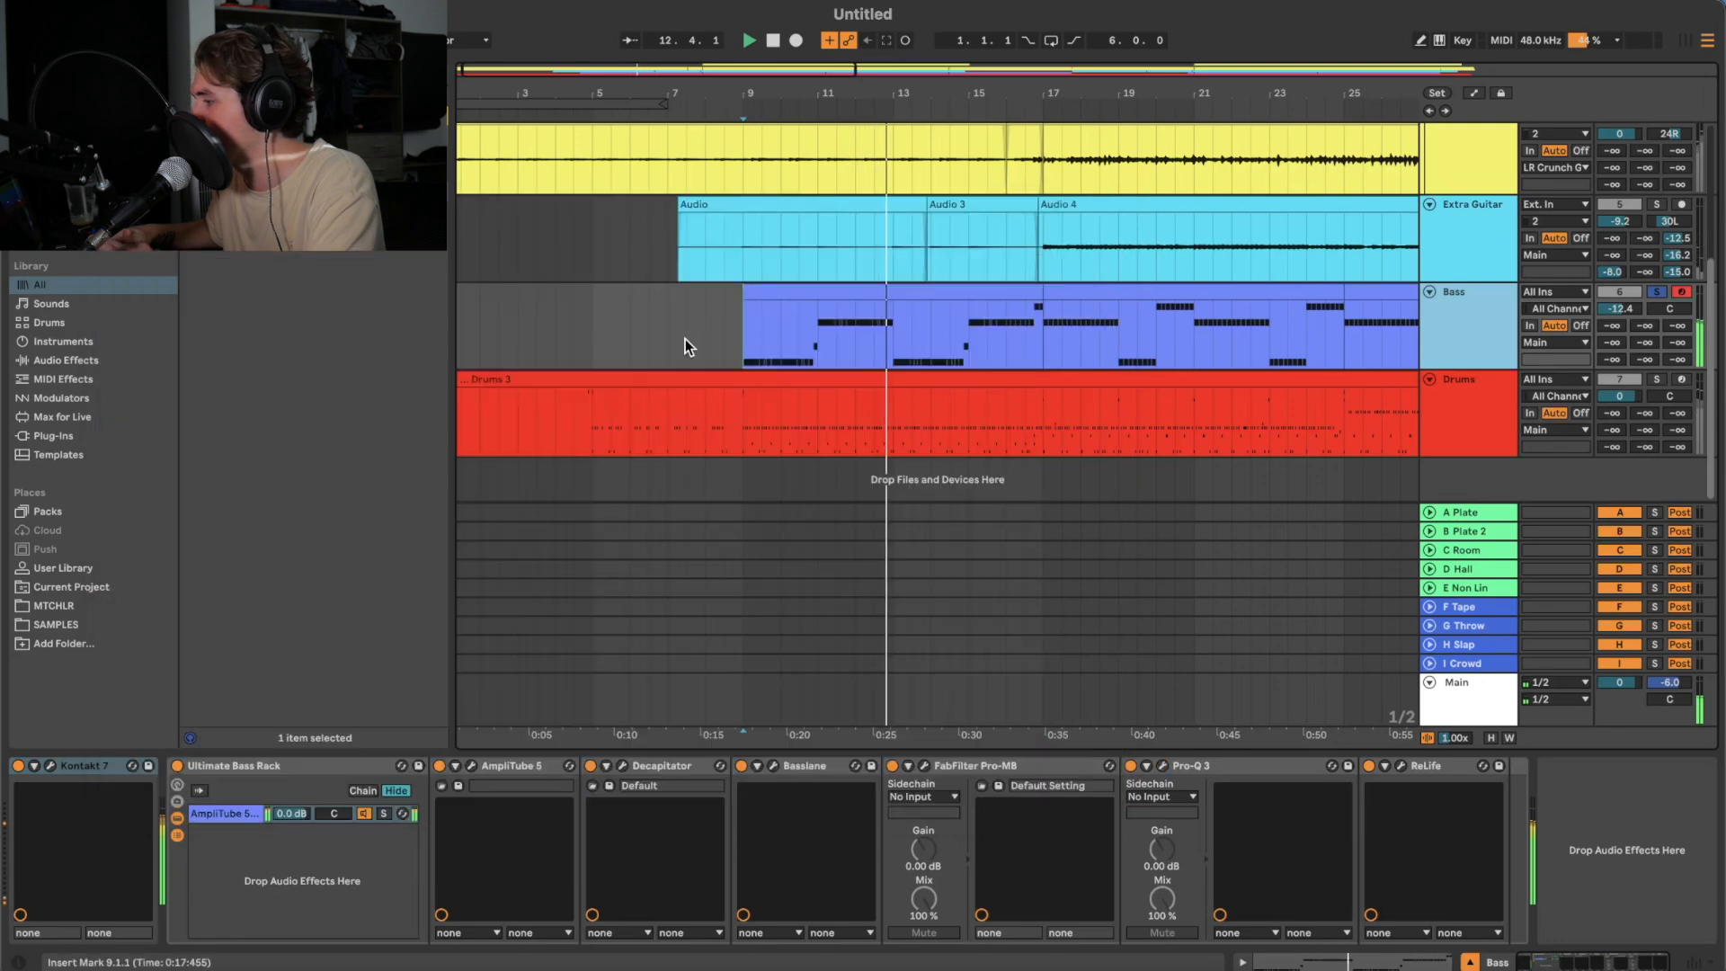
- Consolidate all Bass clips from bar 9 to bar 65 into one clip
double_click(764, 346)
key("minus")
key("minus")
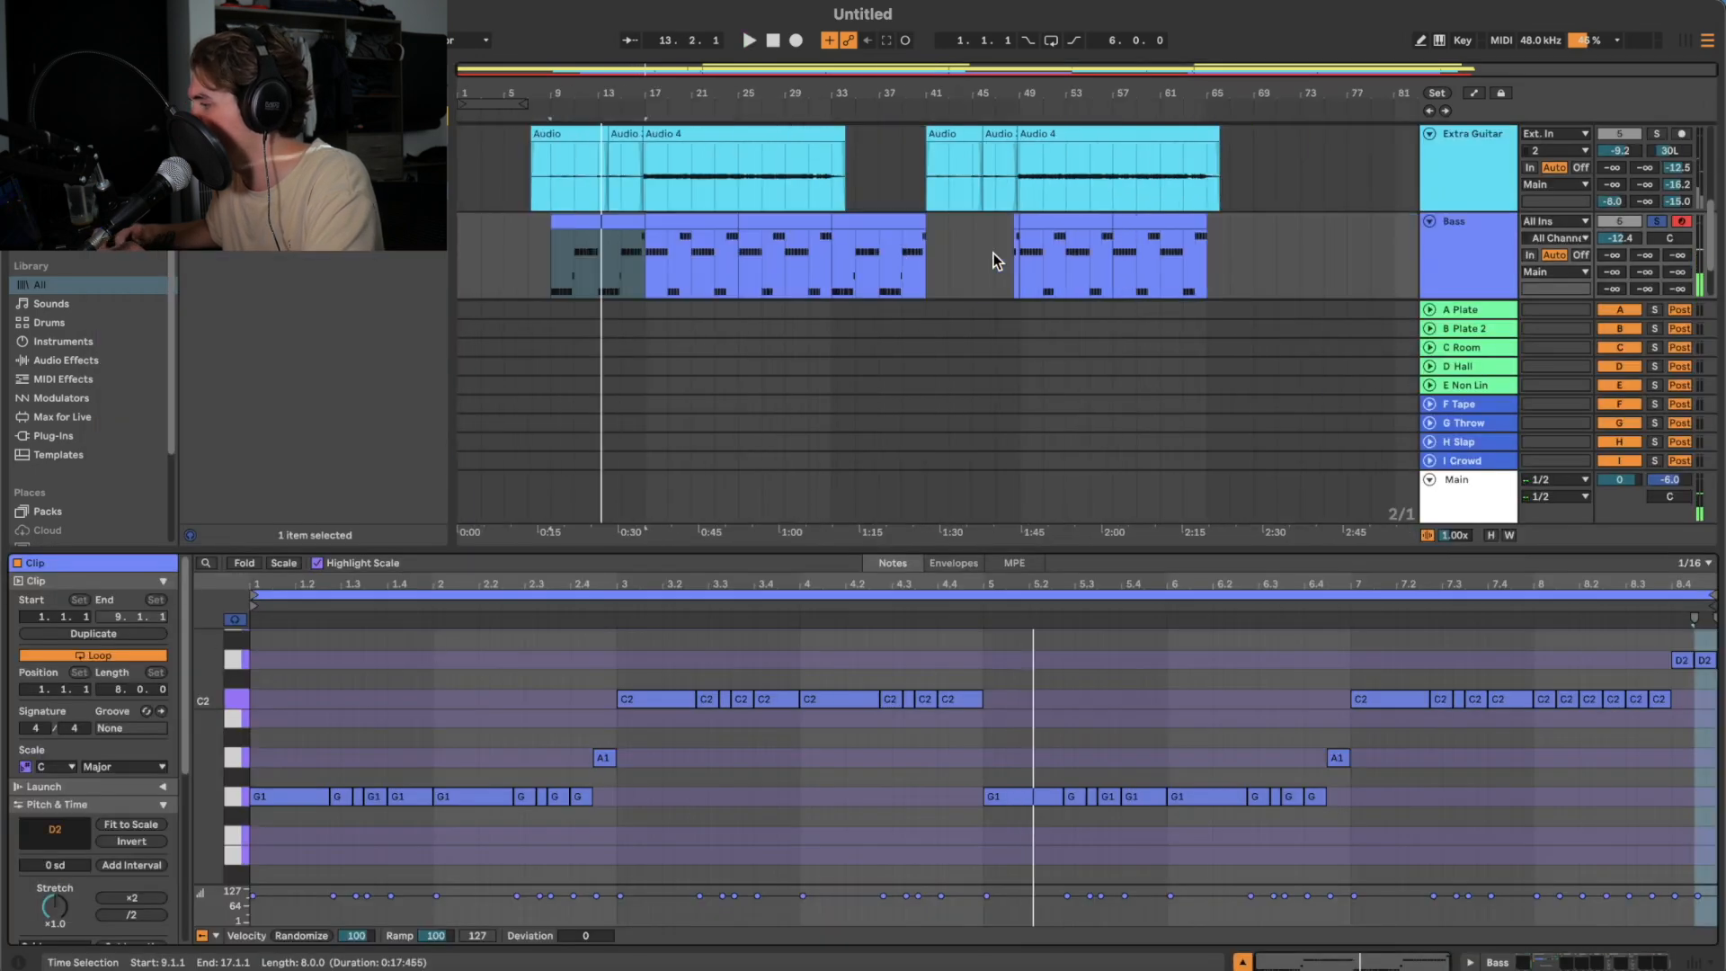
left_click(1157, 238, "shift")
key("ctrl+j")
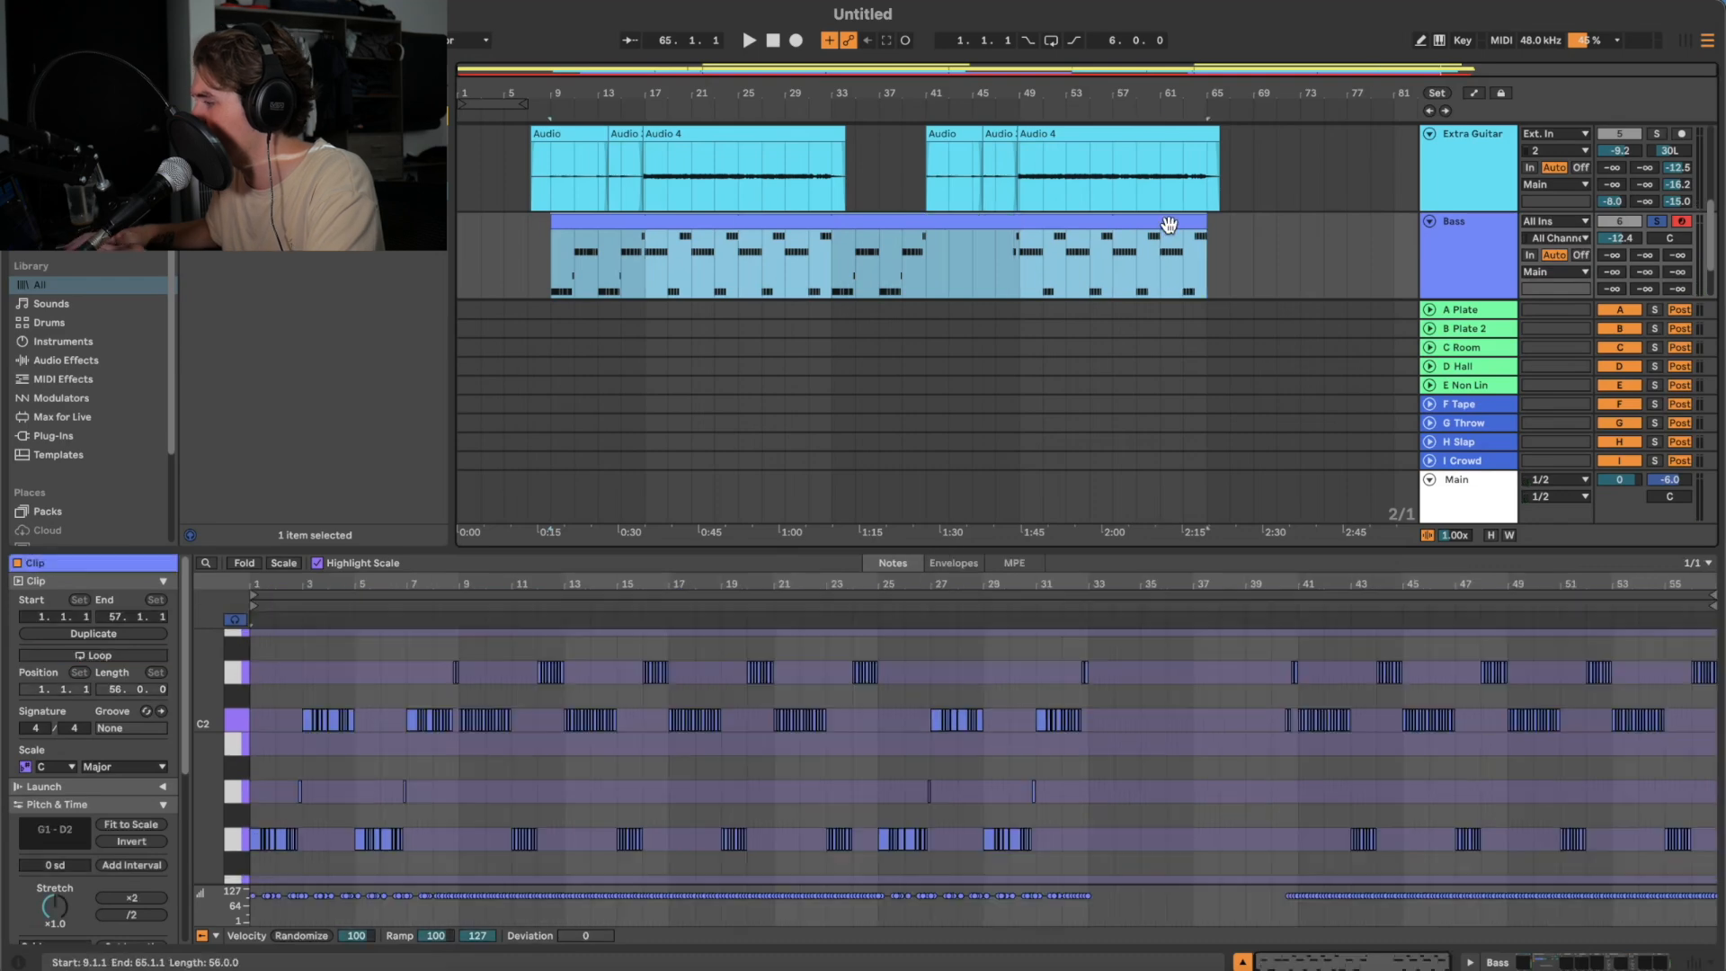
- Select all notes in the consolidated bass clip and randomize their velocities with an amount of 18
left_click(440, 730)
scroll(439, 730, "up", 5)
key("ctrl+a")
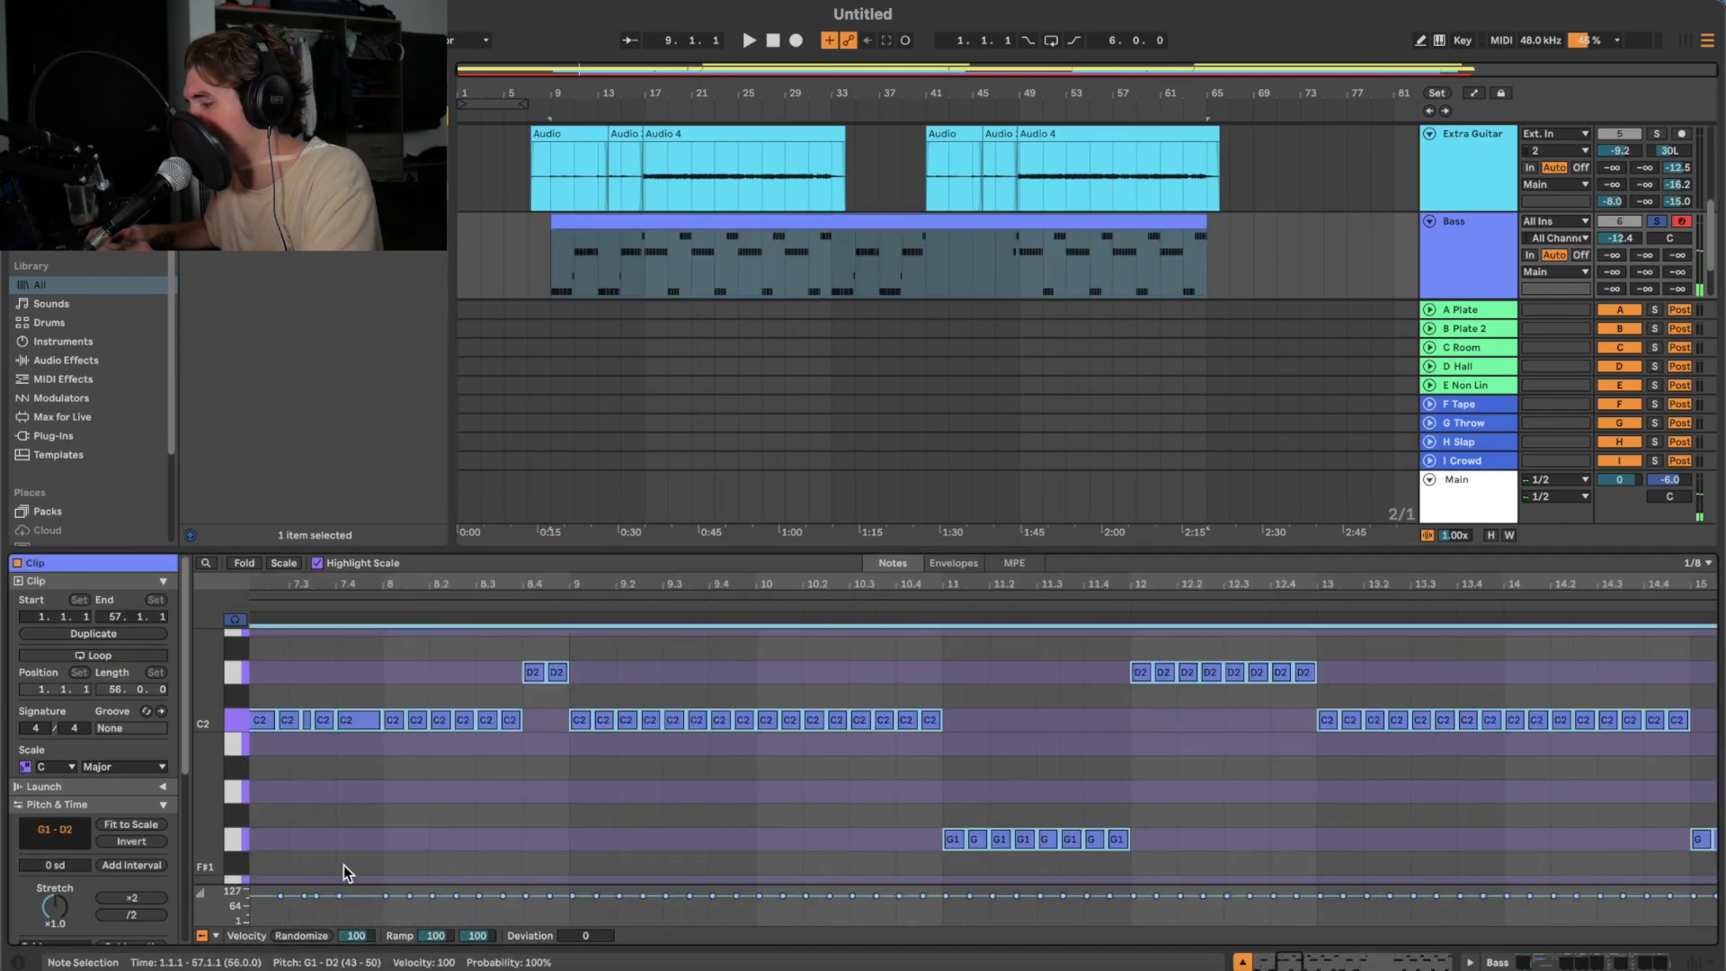
left_click_drag(349, 941, 349, 895)
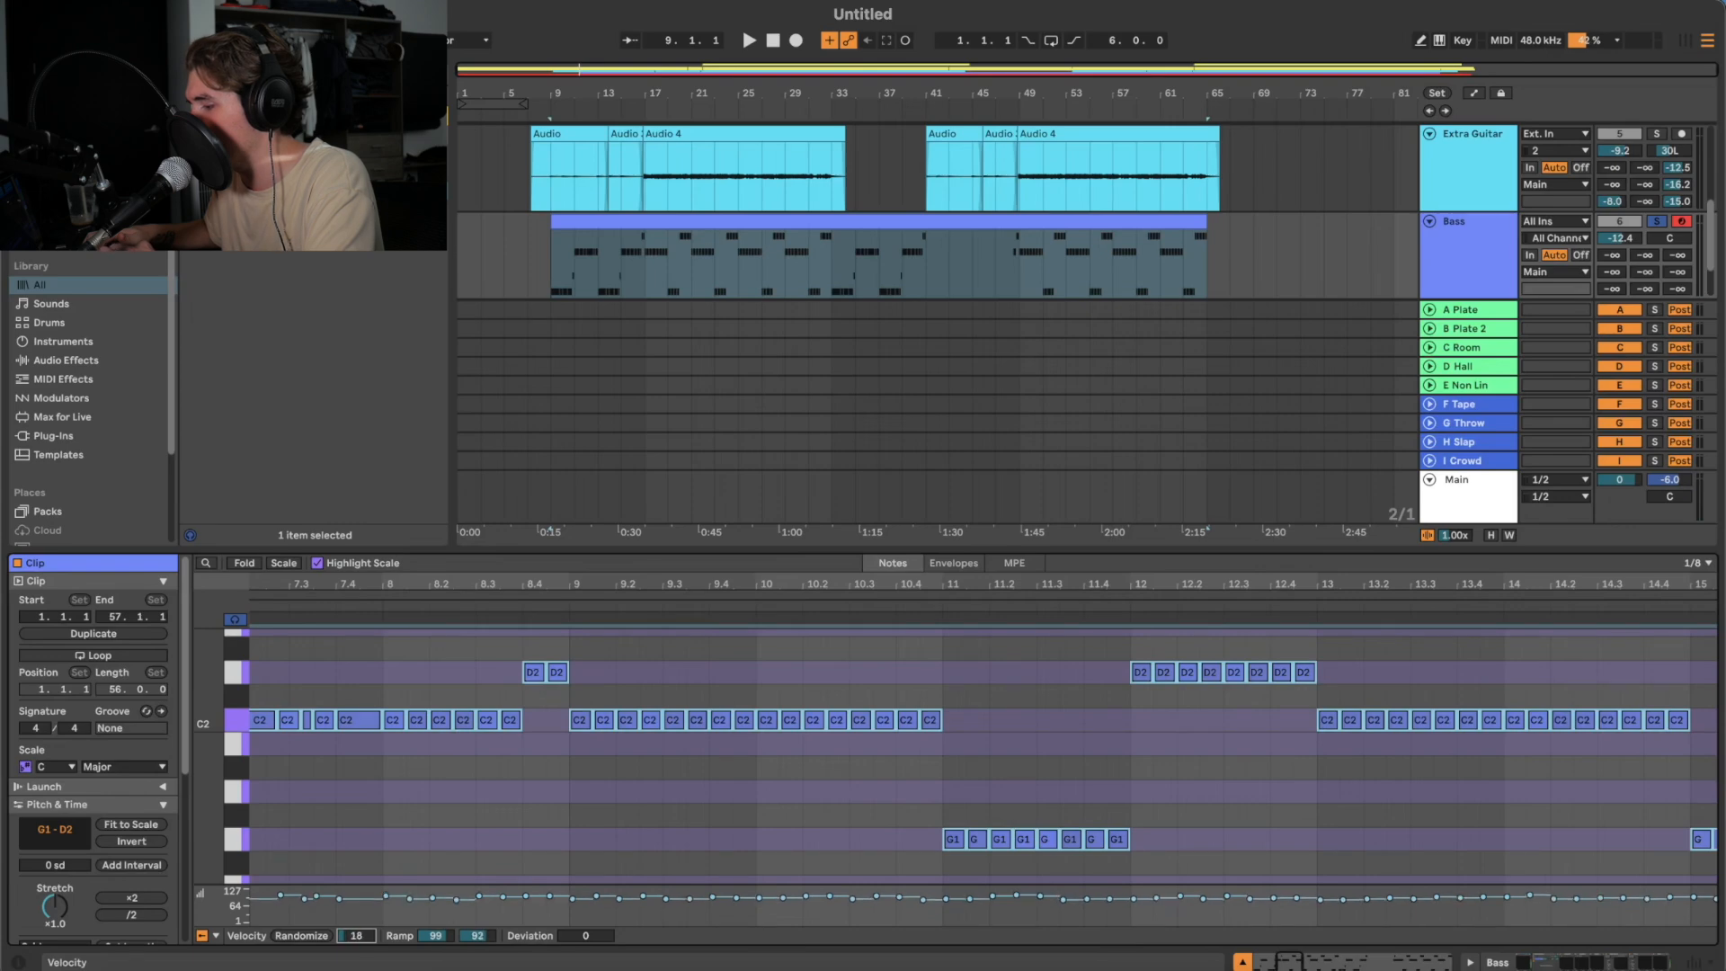
- Humanize the timing of the selected bass notes with an amount of 6.2% and play the bass part
scroll(83, 836, "down", 5)
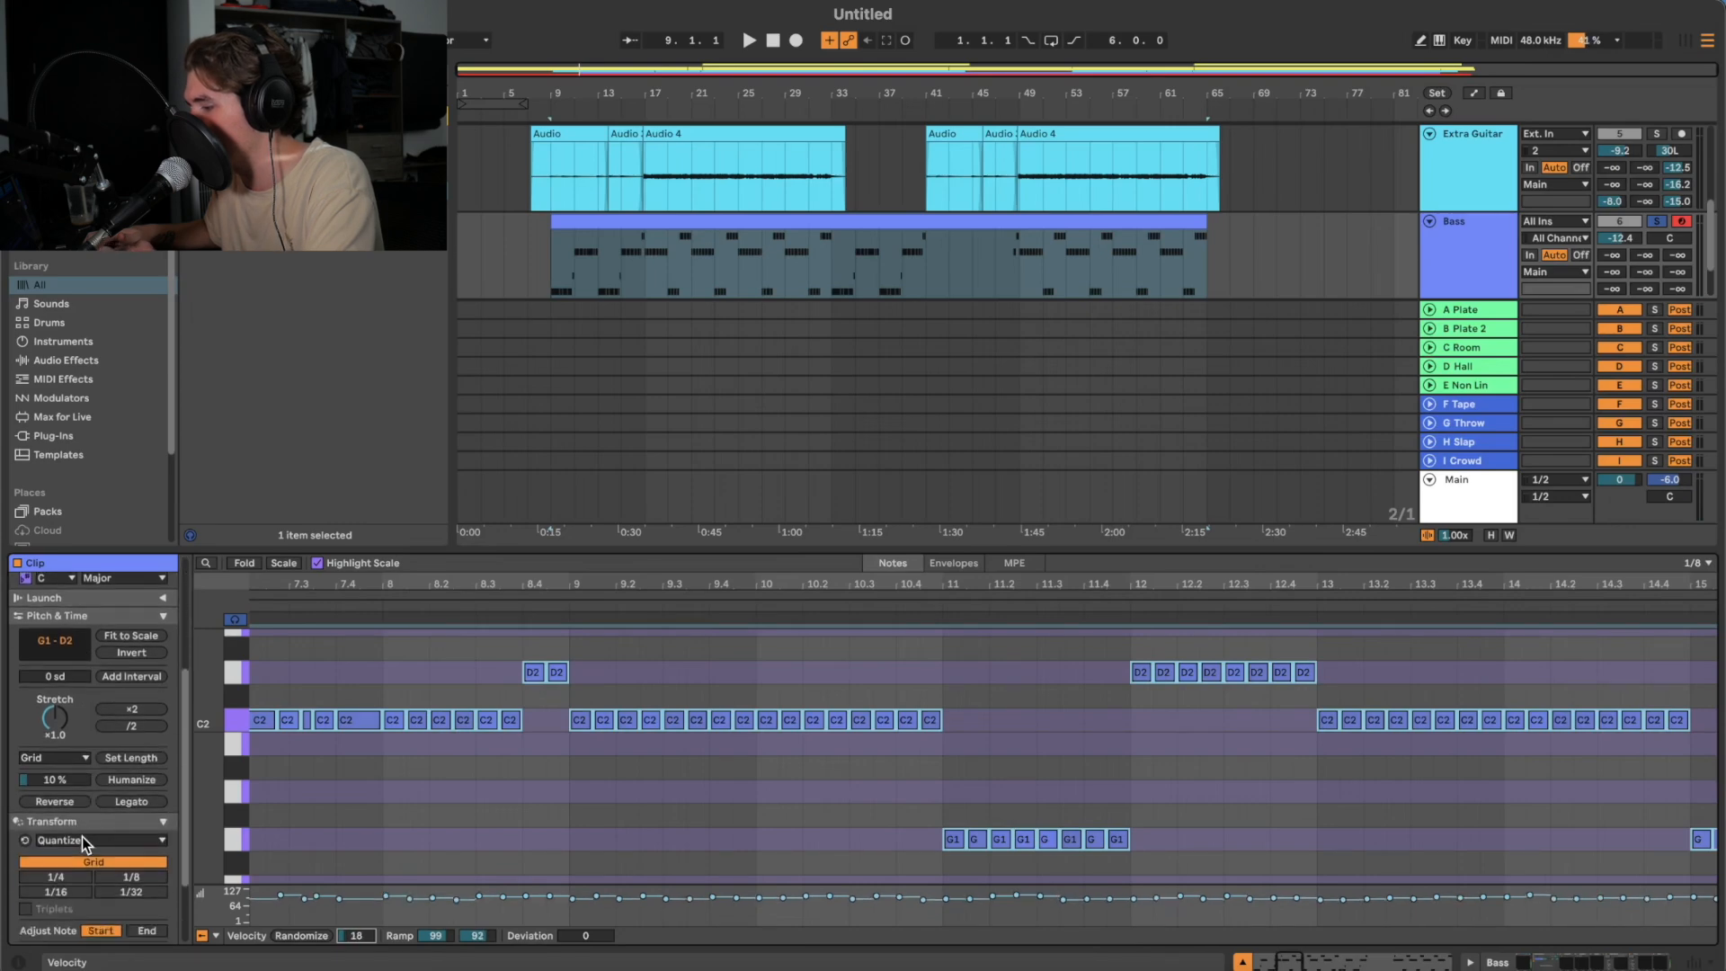
left_click(132, 779)
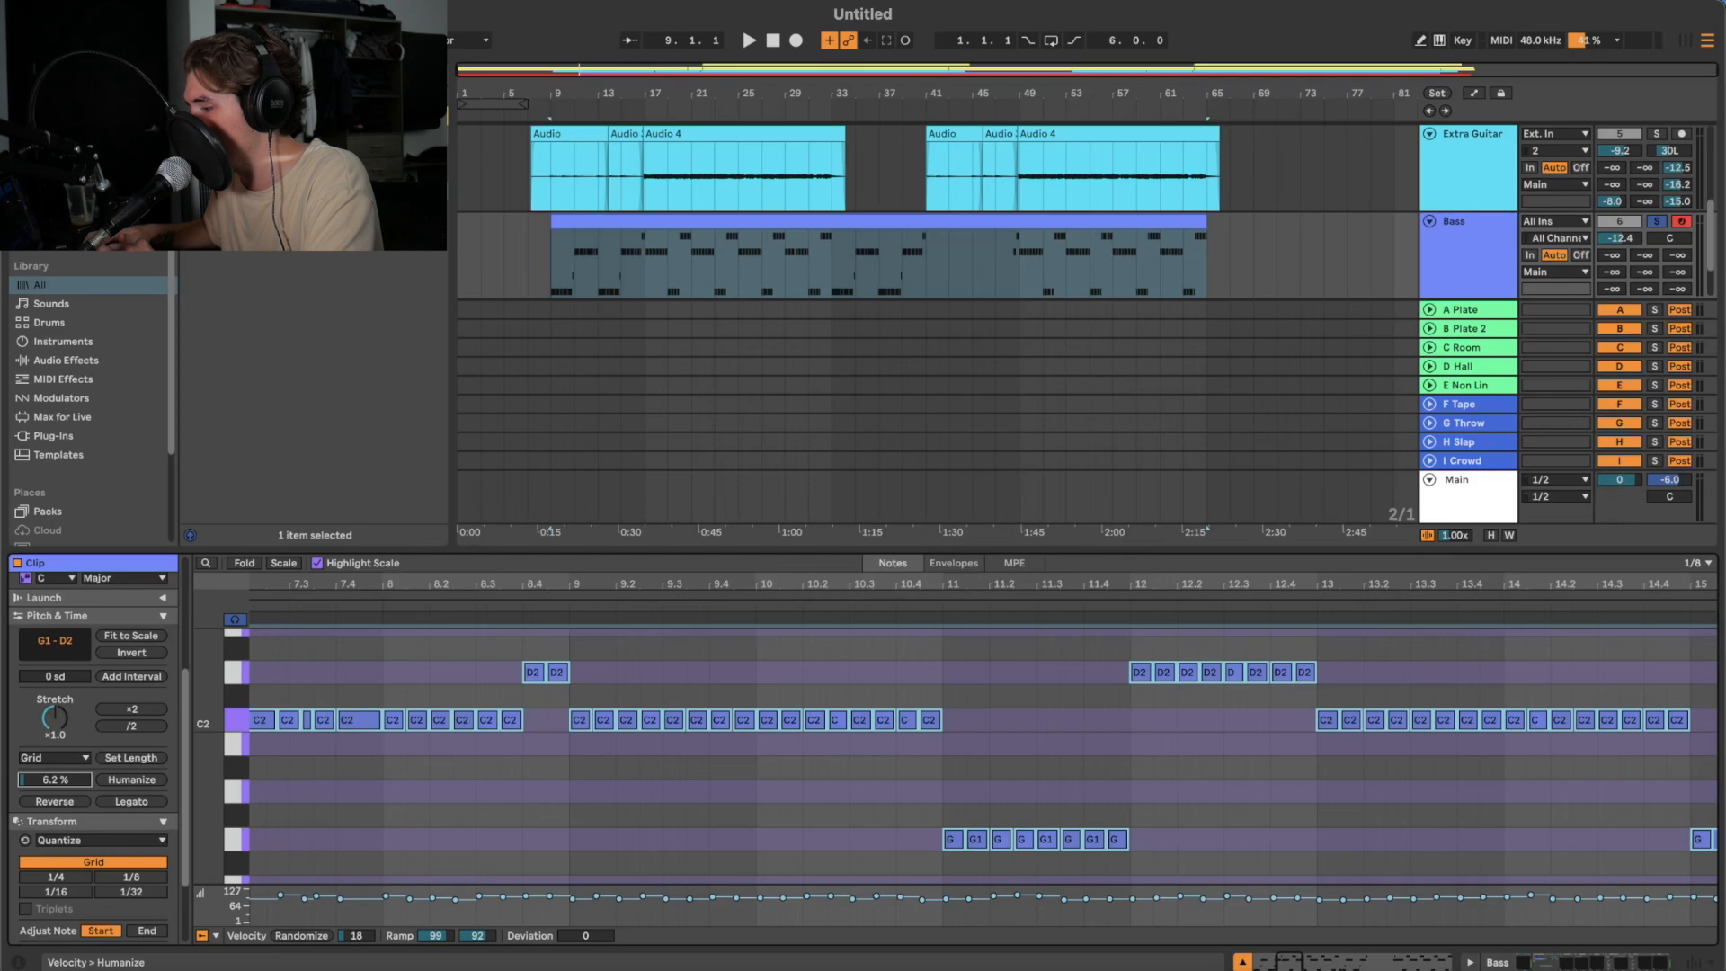
left_click(115, 781)
key("space")
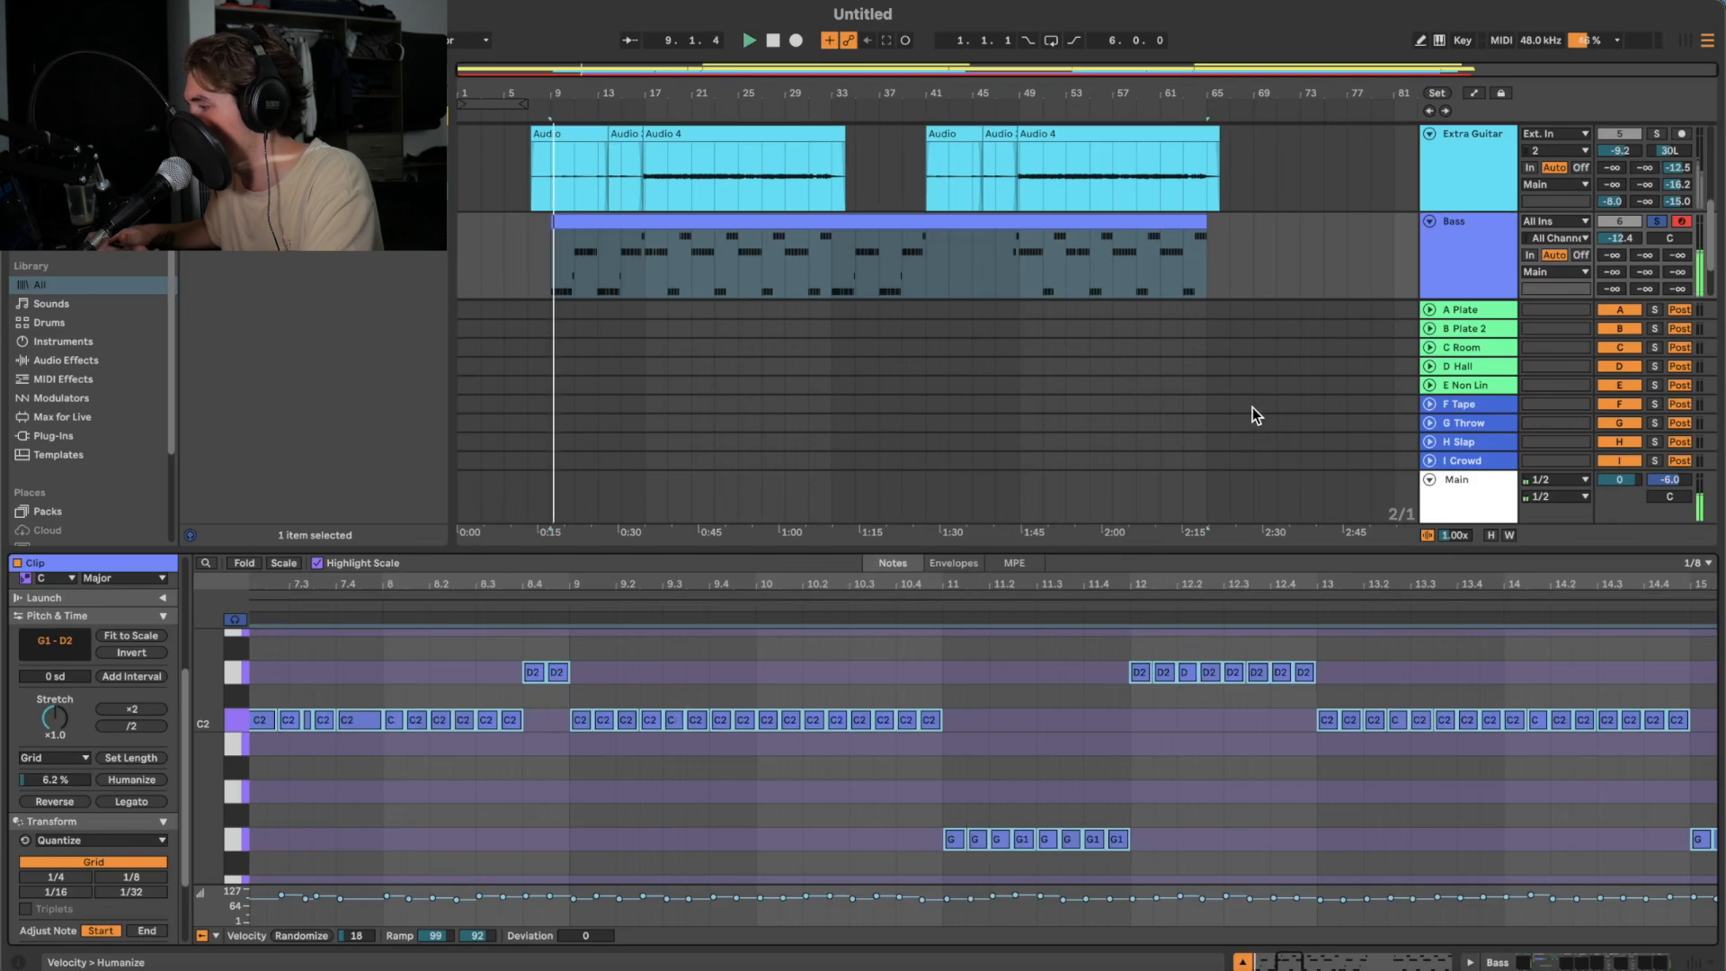
left_click(1571, 962)
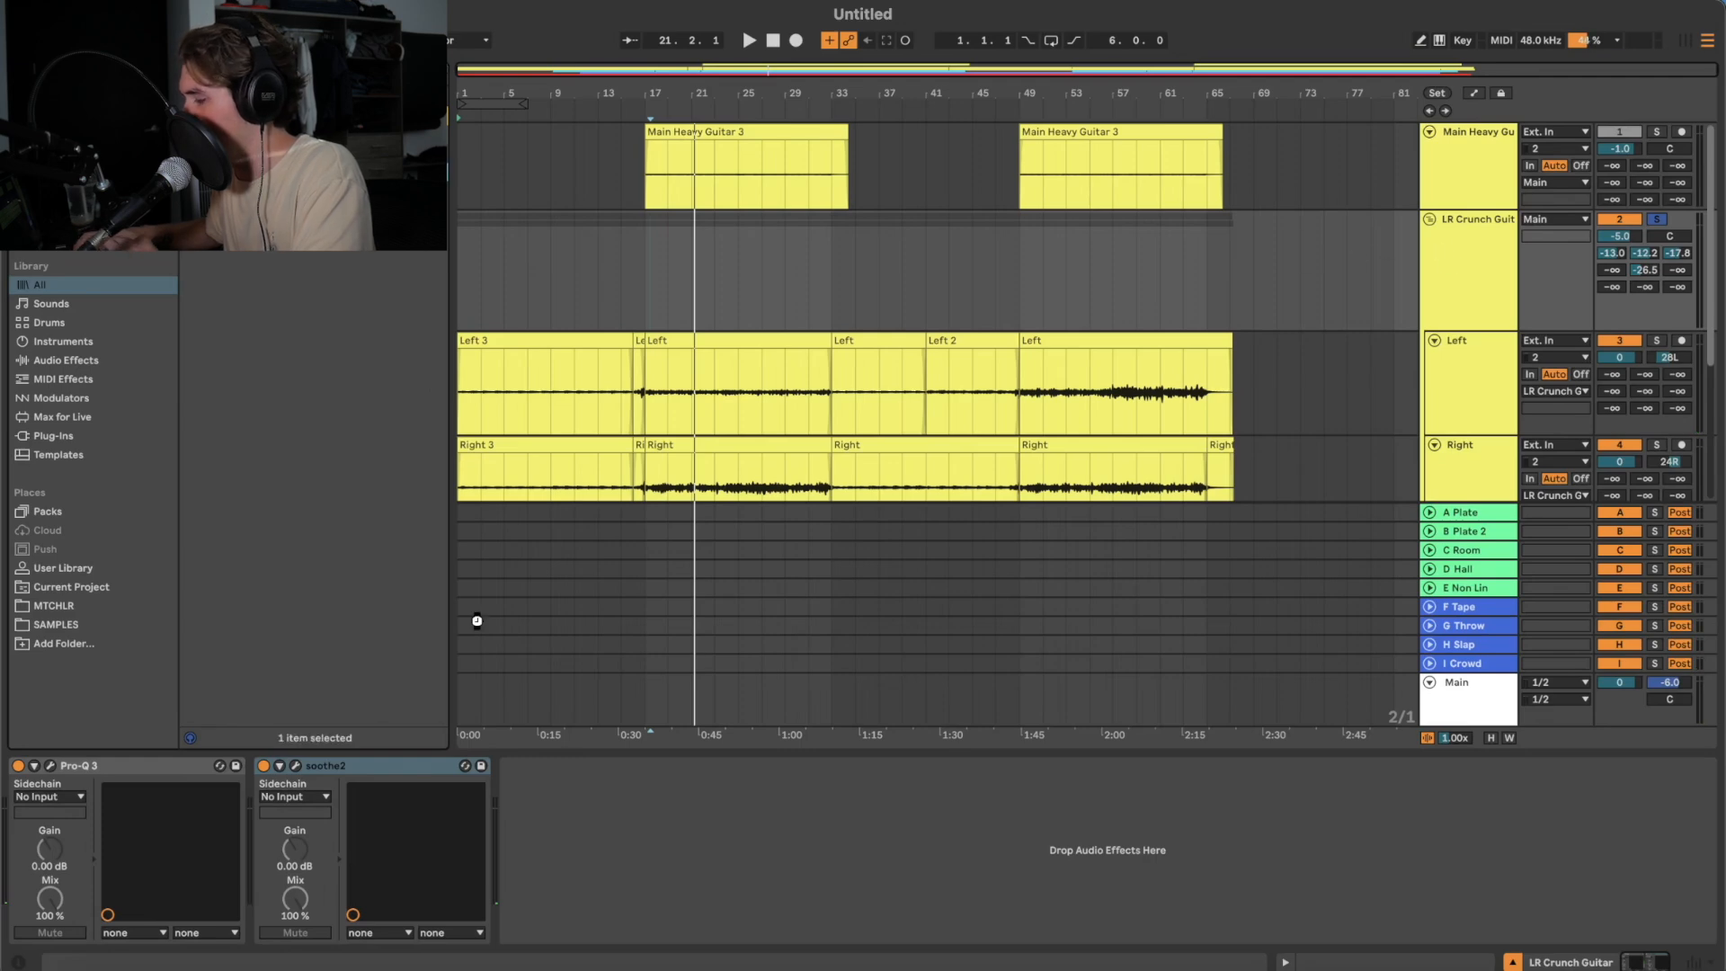
- Set Renaissance Axx on LR Crunch Guitar to threshold -2.6 and gain -2.7 during playback, and close its window
mouse_move(168, 369)
left_mouse_down()
mouse_move(168, 440)
mouse_move(168, 384)
left_mouse_up()
key("space")
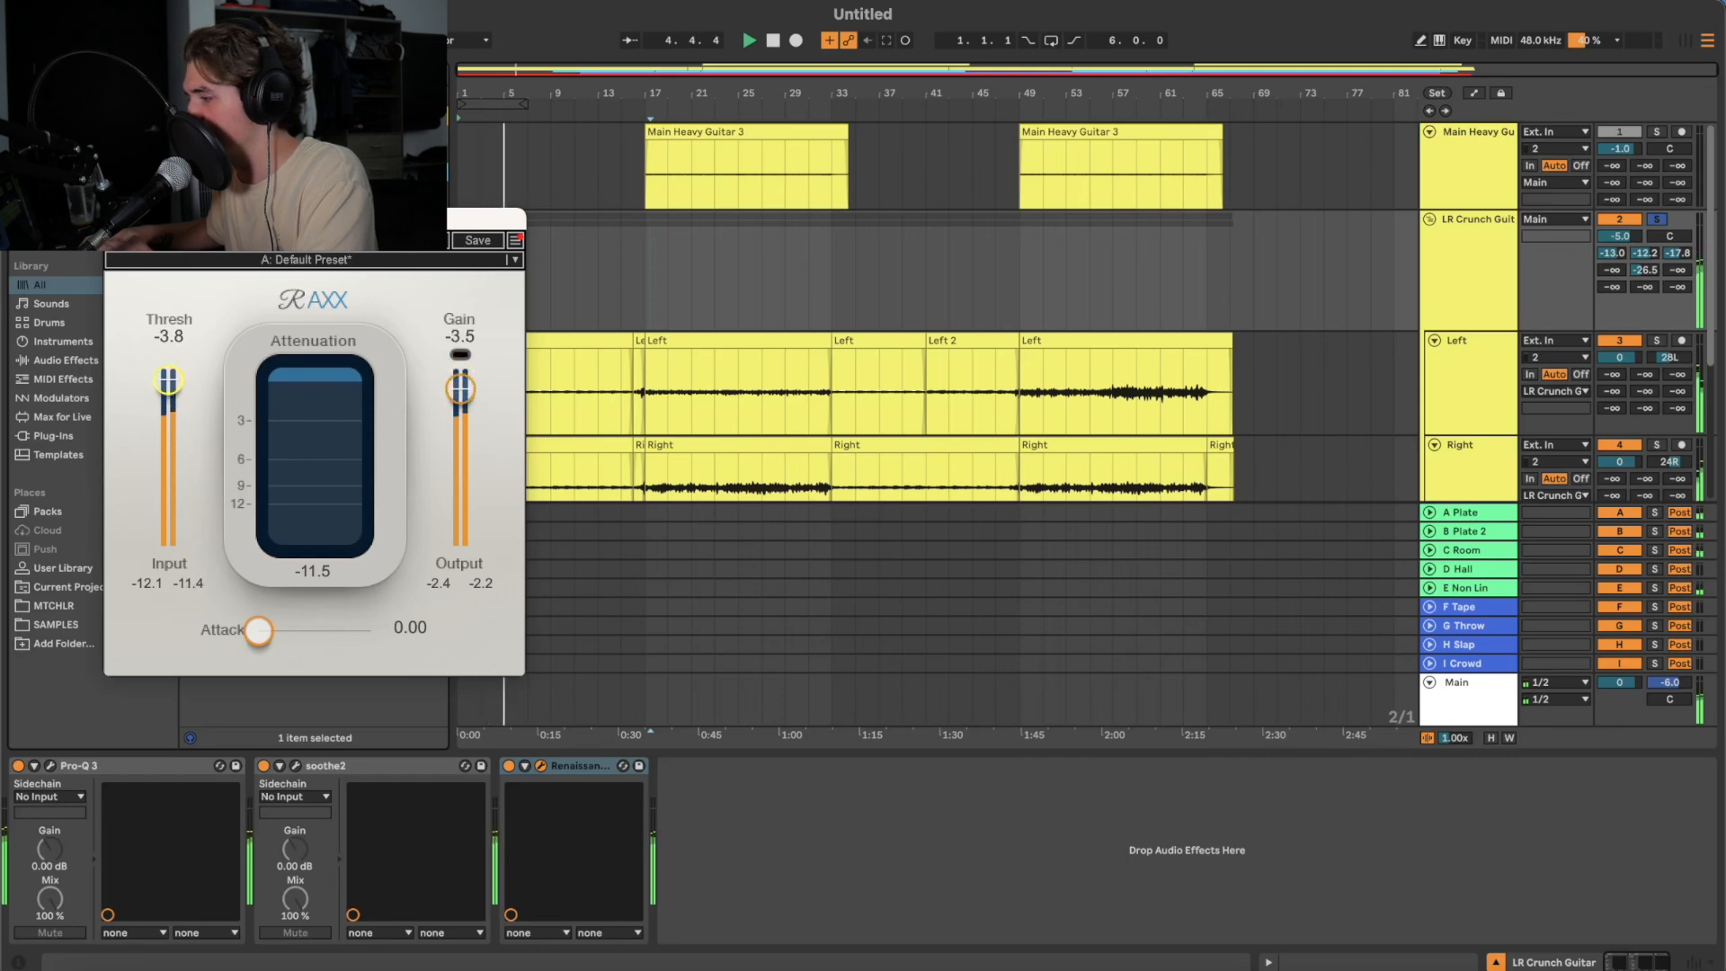
left_click(639, 284)
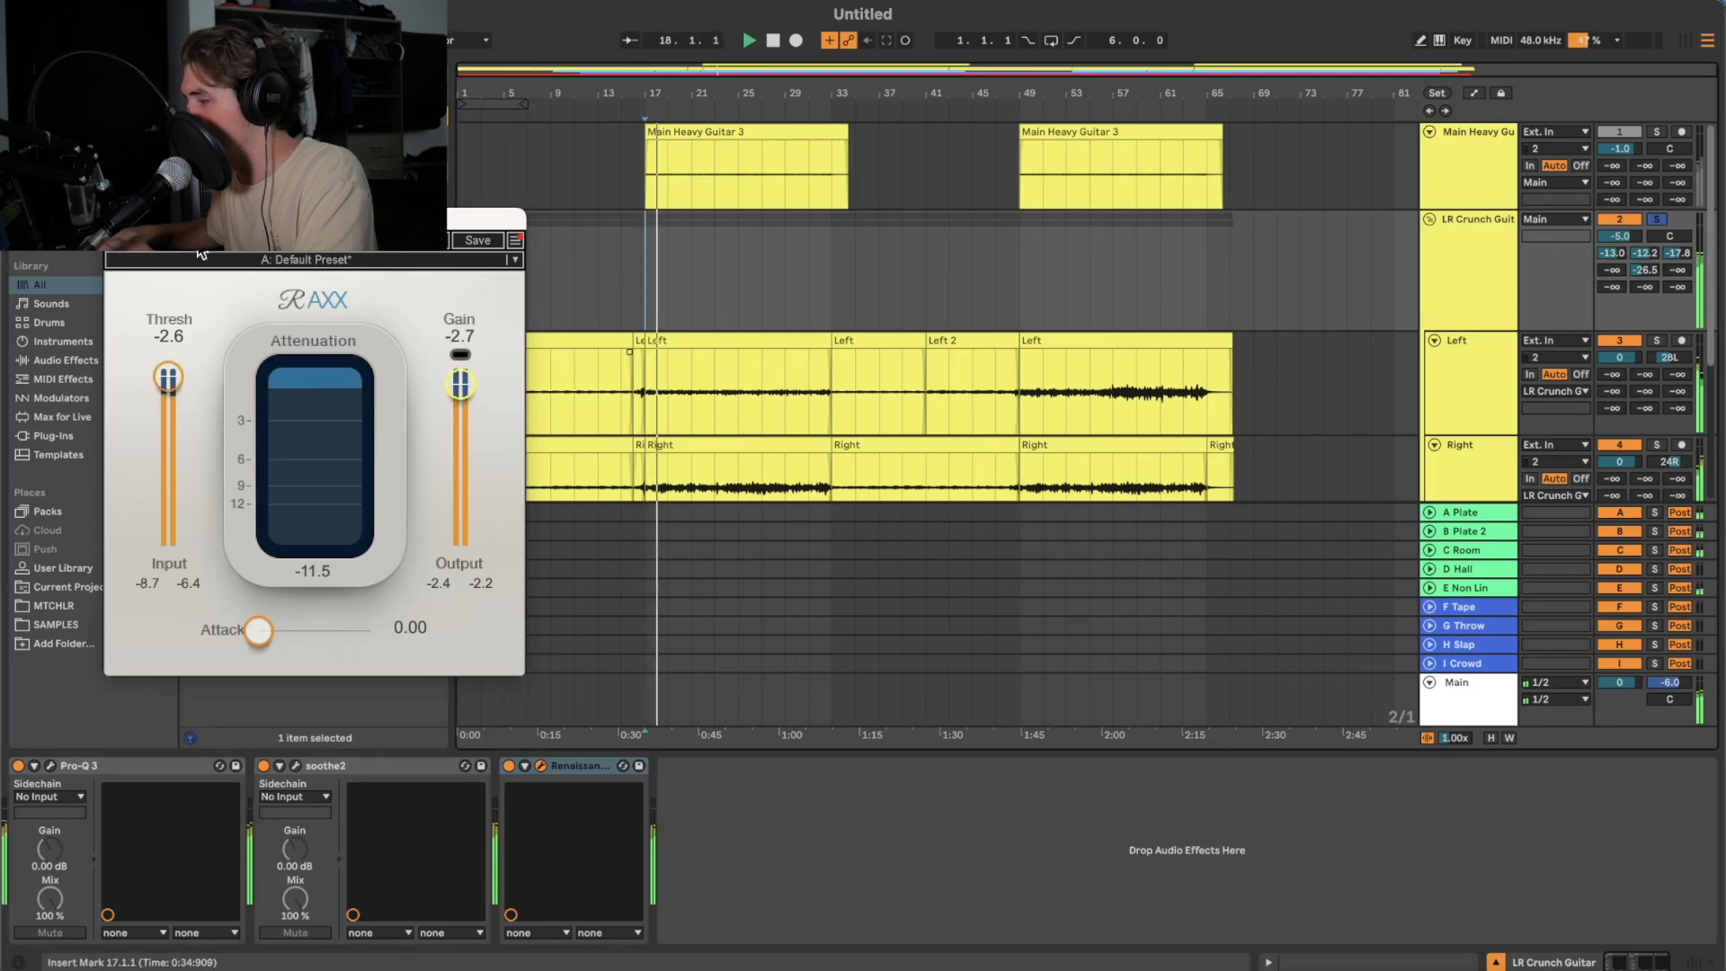
key("super+alt+p")
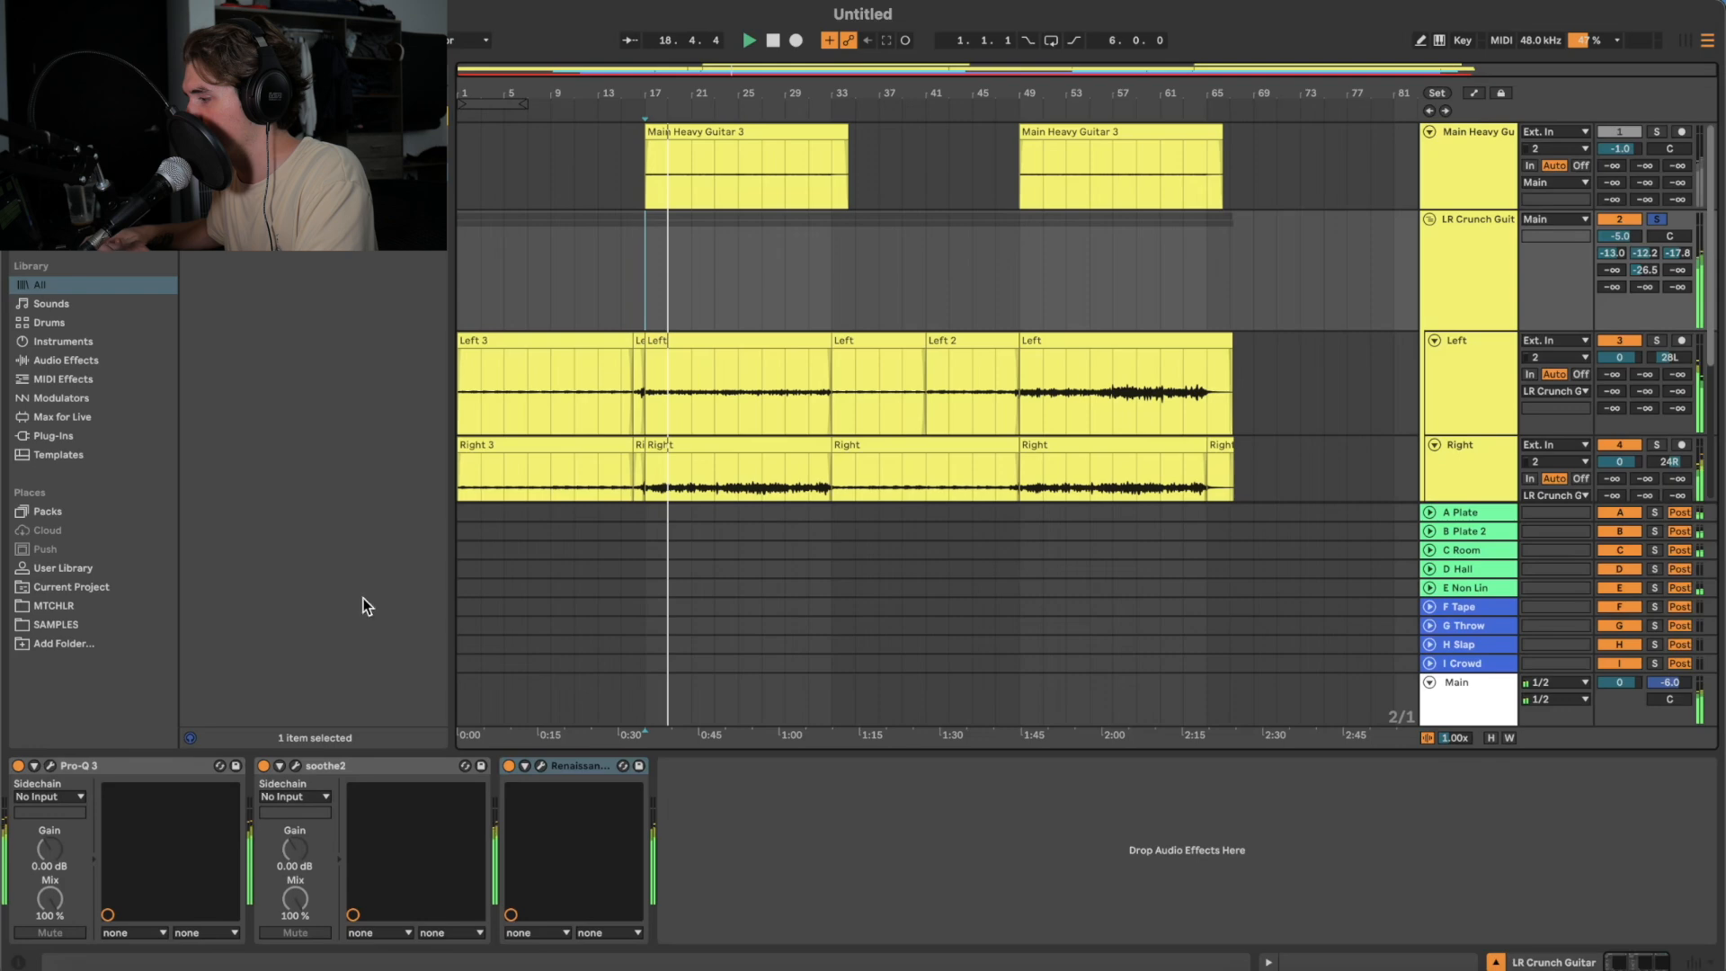
- Reopen Pro-Q 3 on LR Crunch Guitar and readjust its EQ bands while the crunch guitars play
left_click(48, 765)
key("space")
mouse_move(589, 479)
left_mouse_down()
mouse_move(479, 479)
mouse_move(598, 479)
left_mouse_up()
left_click_drag(469, 431, 516, 452)
left_click_drag(481, 659, 476, 681)
- Insert a Plate Reverb on Superior Drummer 3's Snare Top channel with a reverb time of 0.87 s, and close the drum window
scroll(1357, 403, "down", 5)
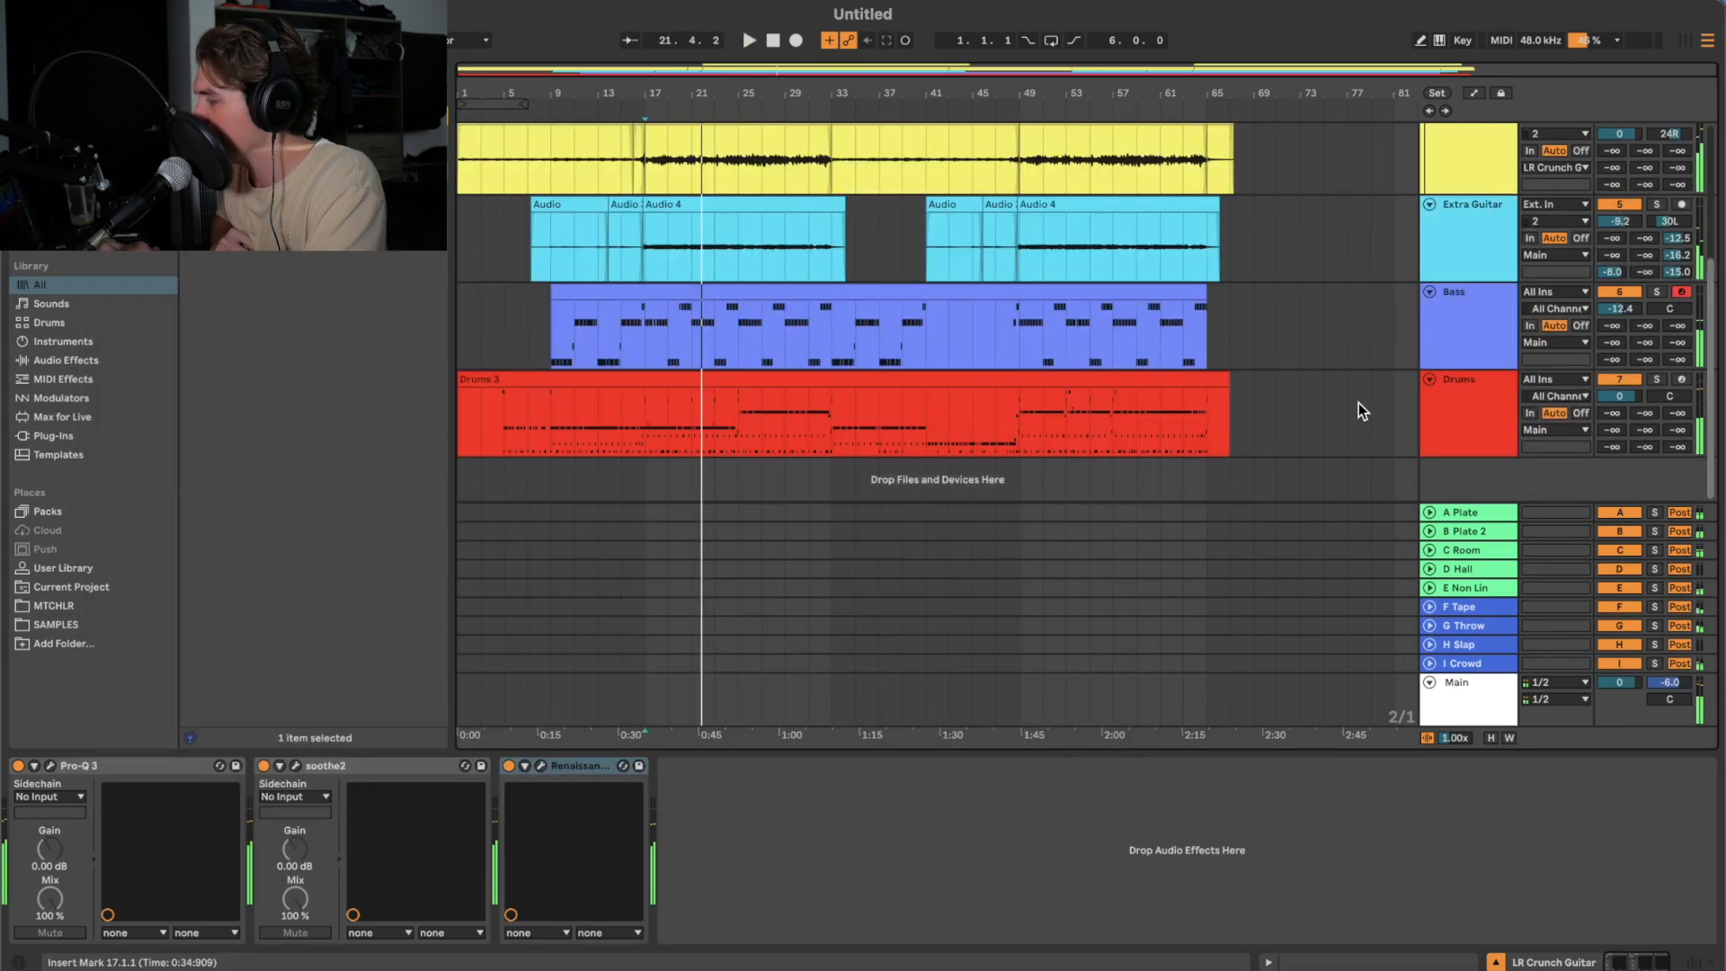
left_click(1477, 417)
left_click(54, 767)
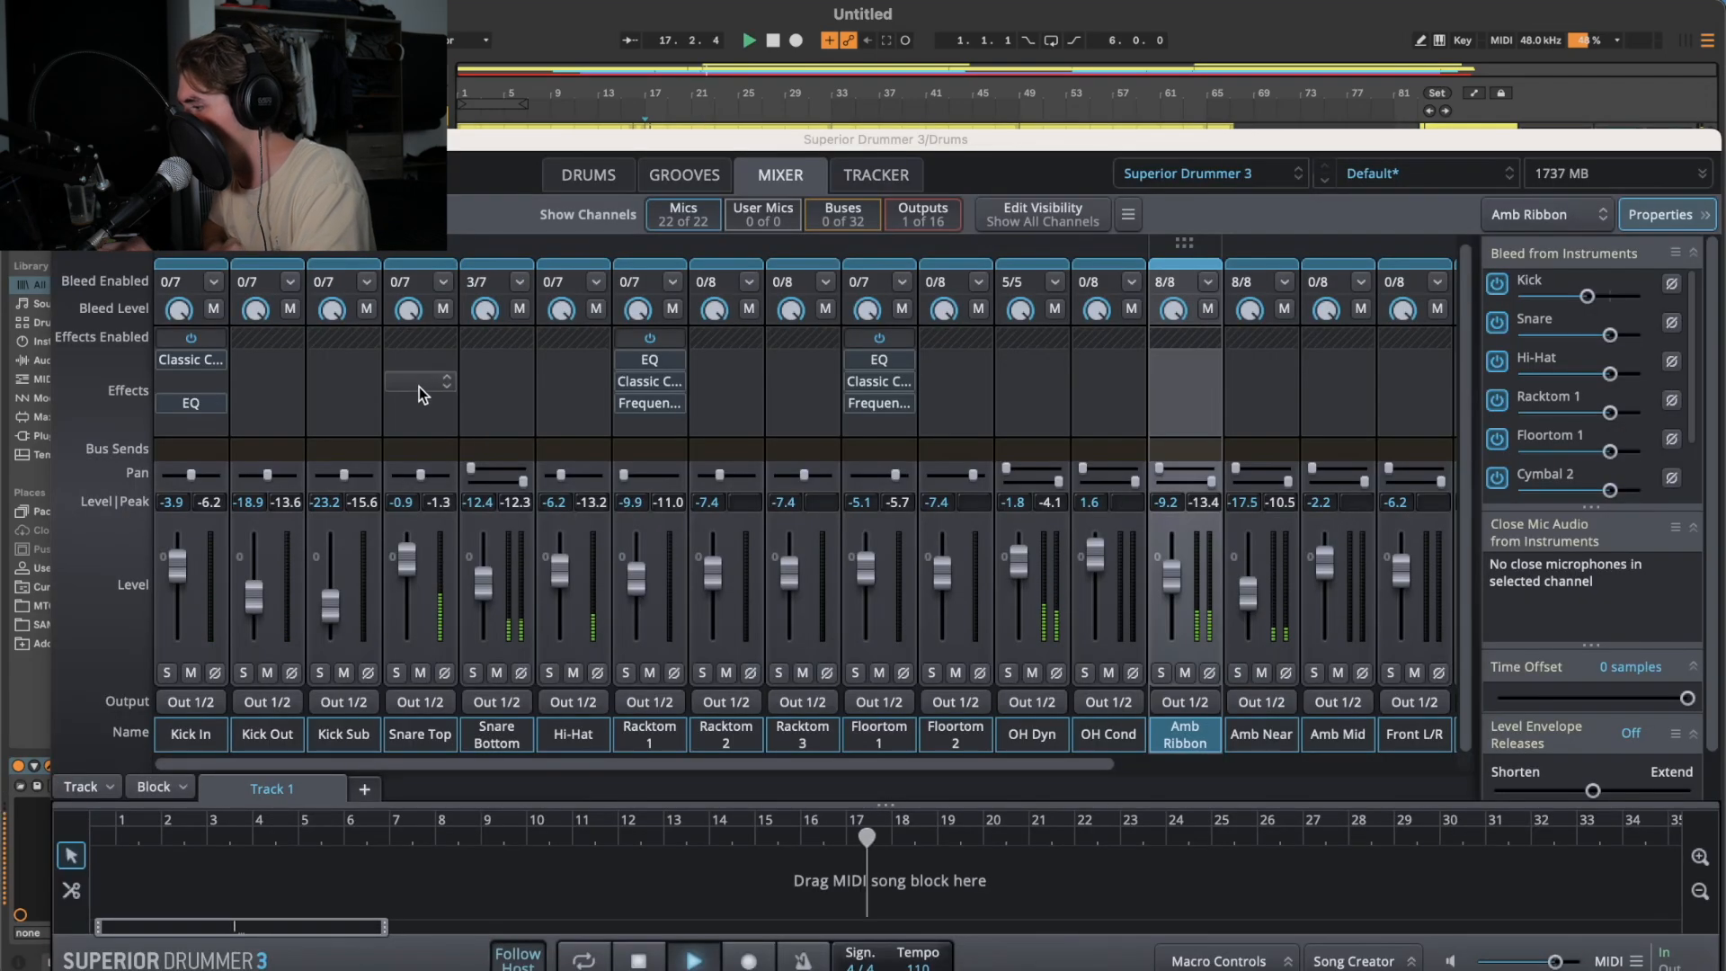
left_click(420, 386)
mouse_move(566, 518)
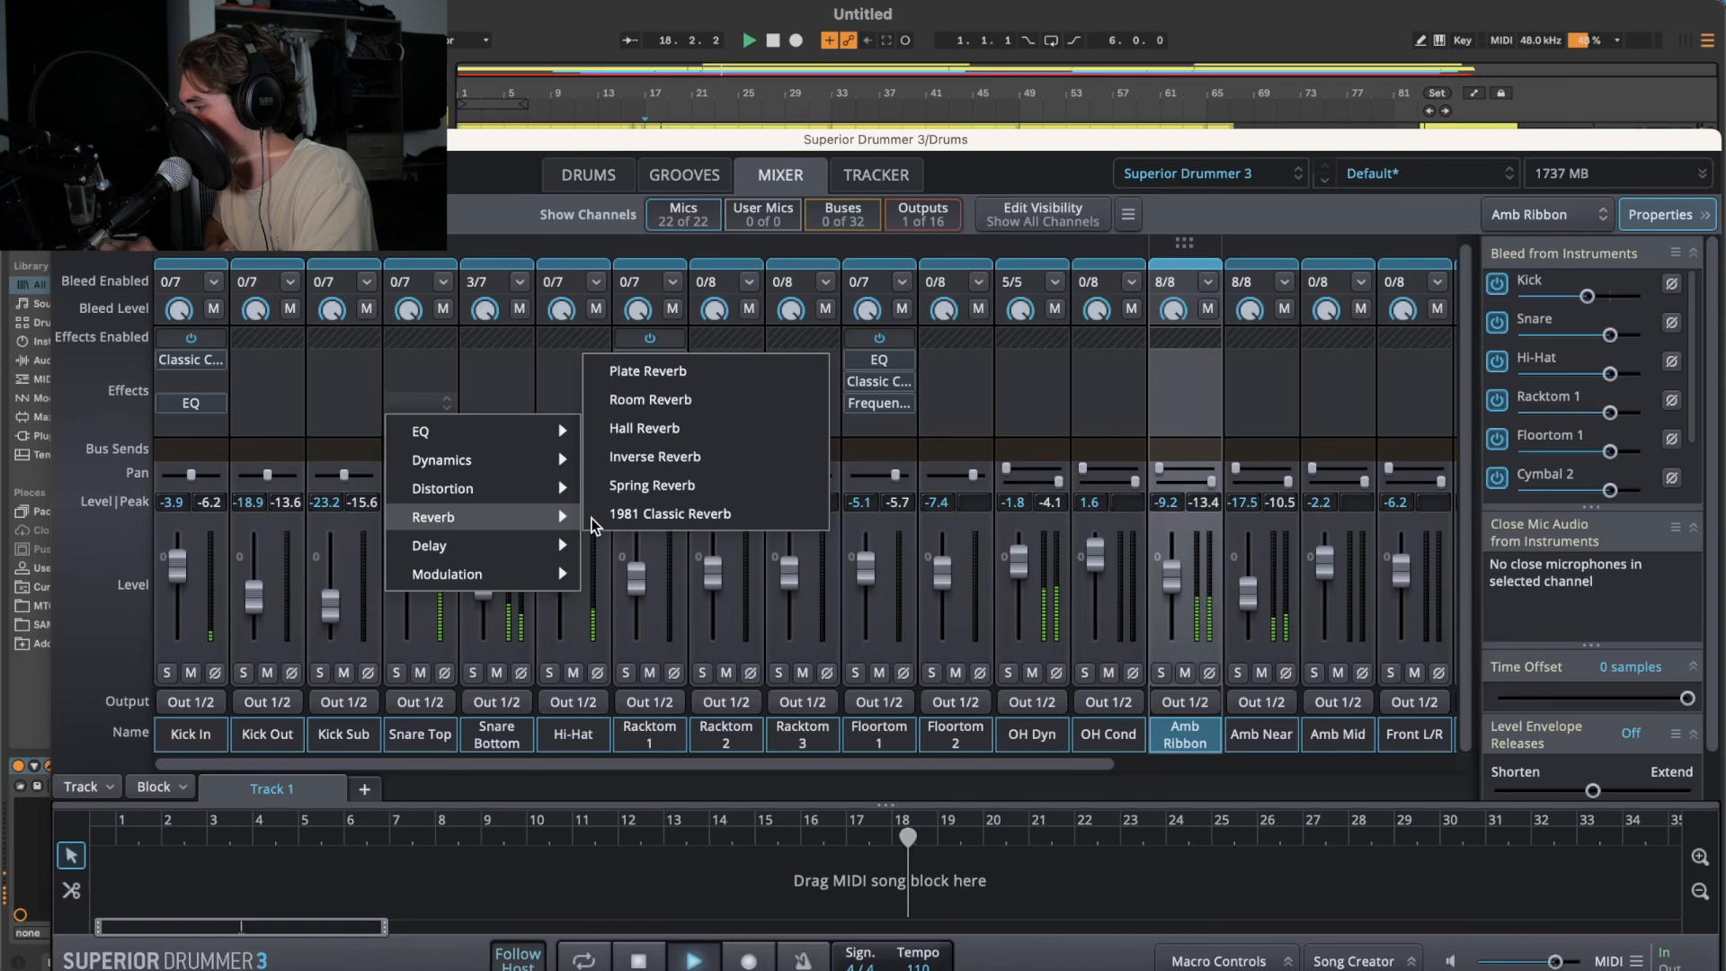
left_click(621, 371)
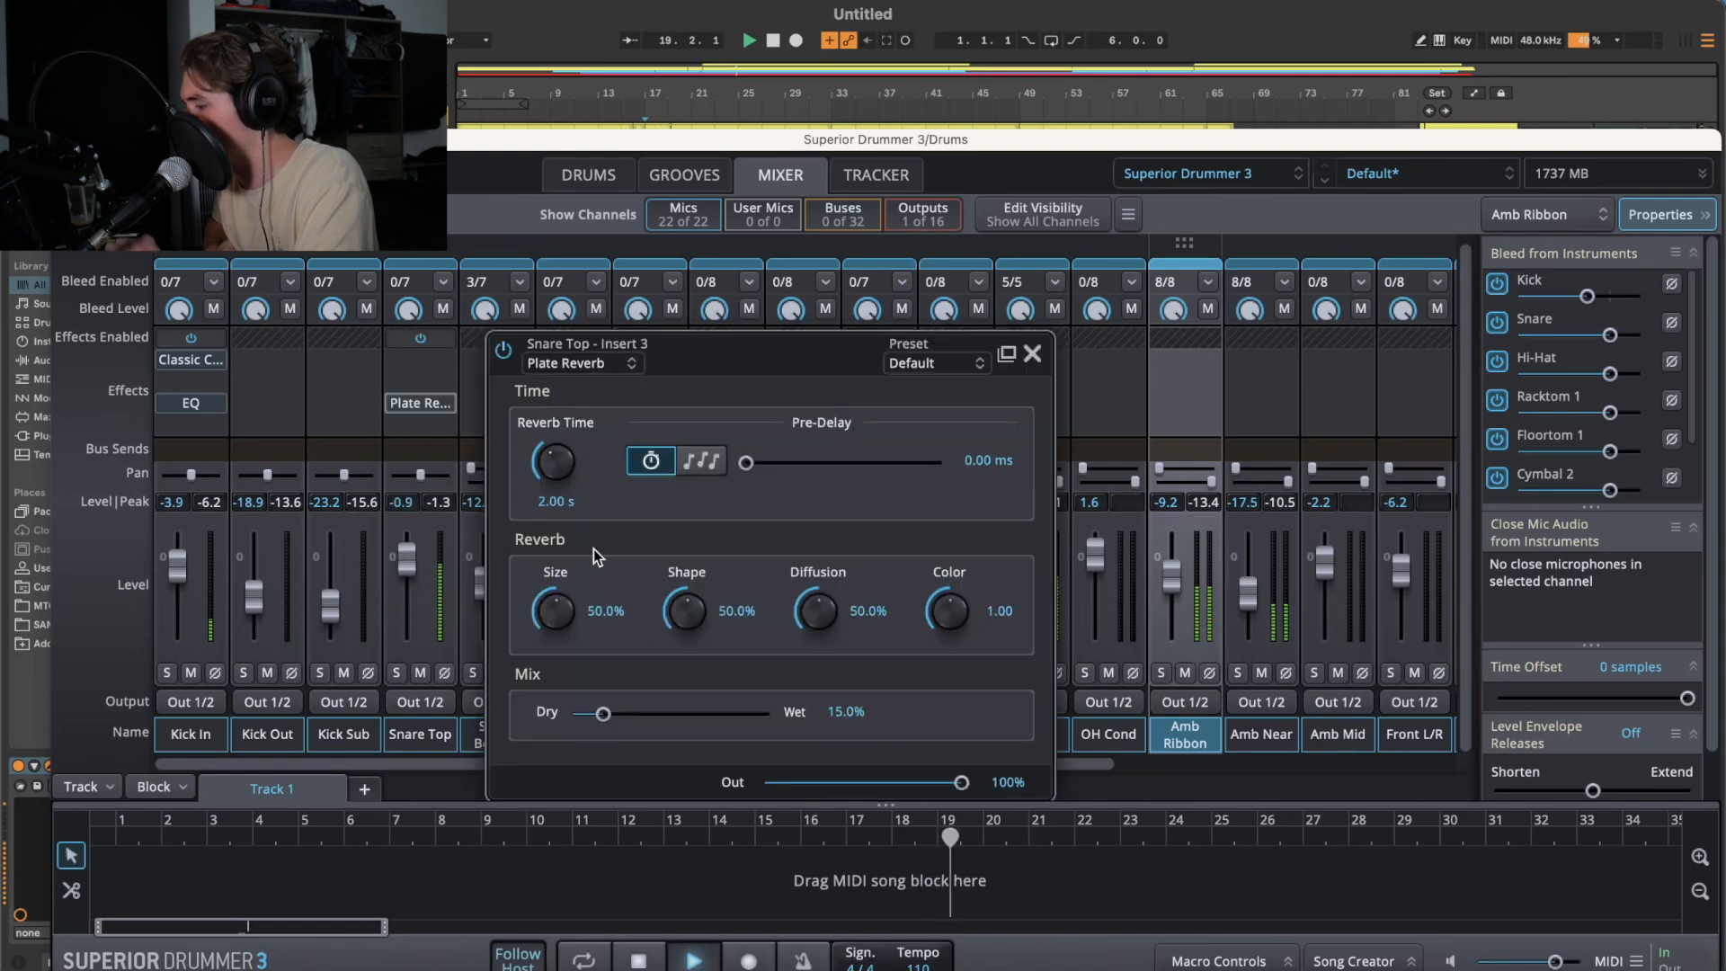
mouse_move(554, 472)
left_mouse_down()
mouse_move(554, 521)
mouse_move(554, 473)
left_mouse_up()
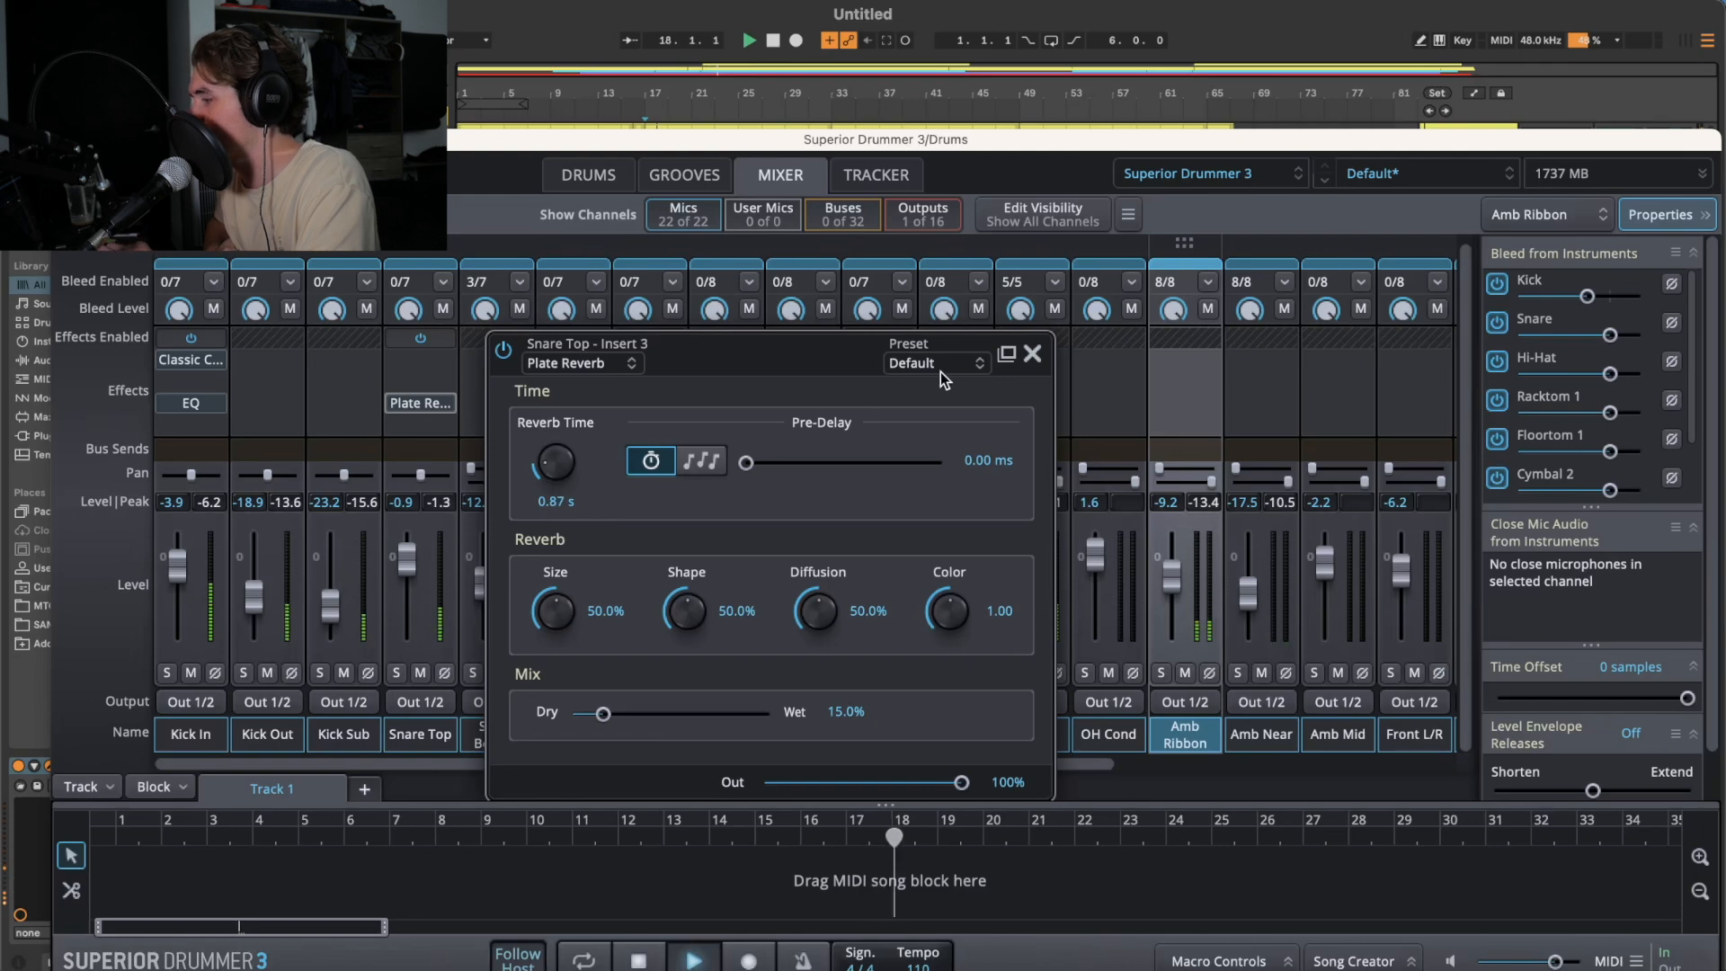
left_click(1032, 352)
left_click(64, 140)
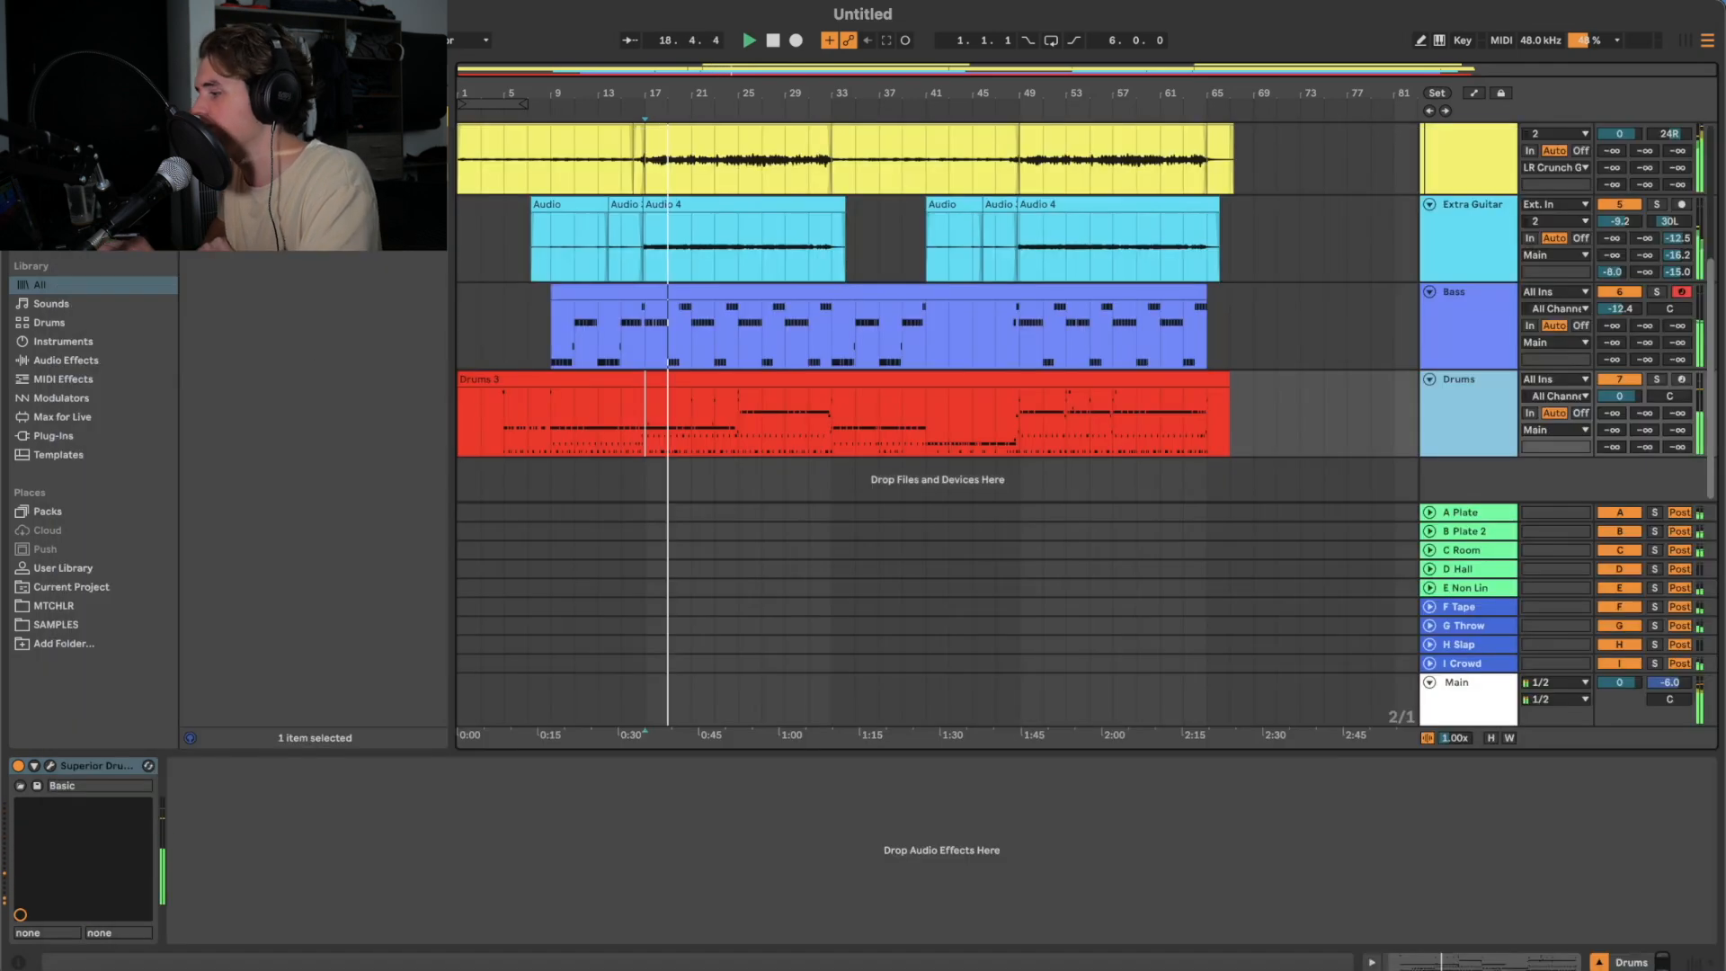
- Open the audio settings and bring up the choice of audio output device
scroll(1066, 457, "up", 1)
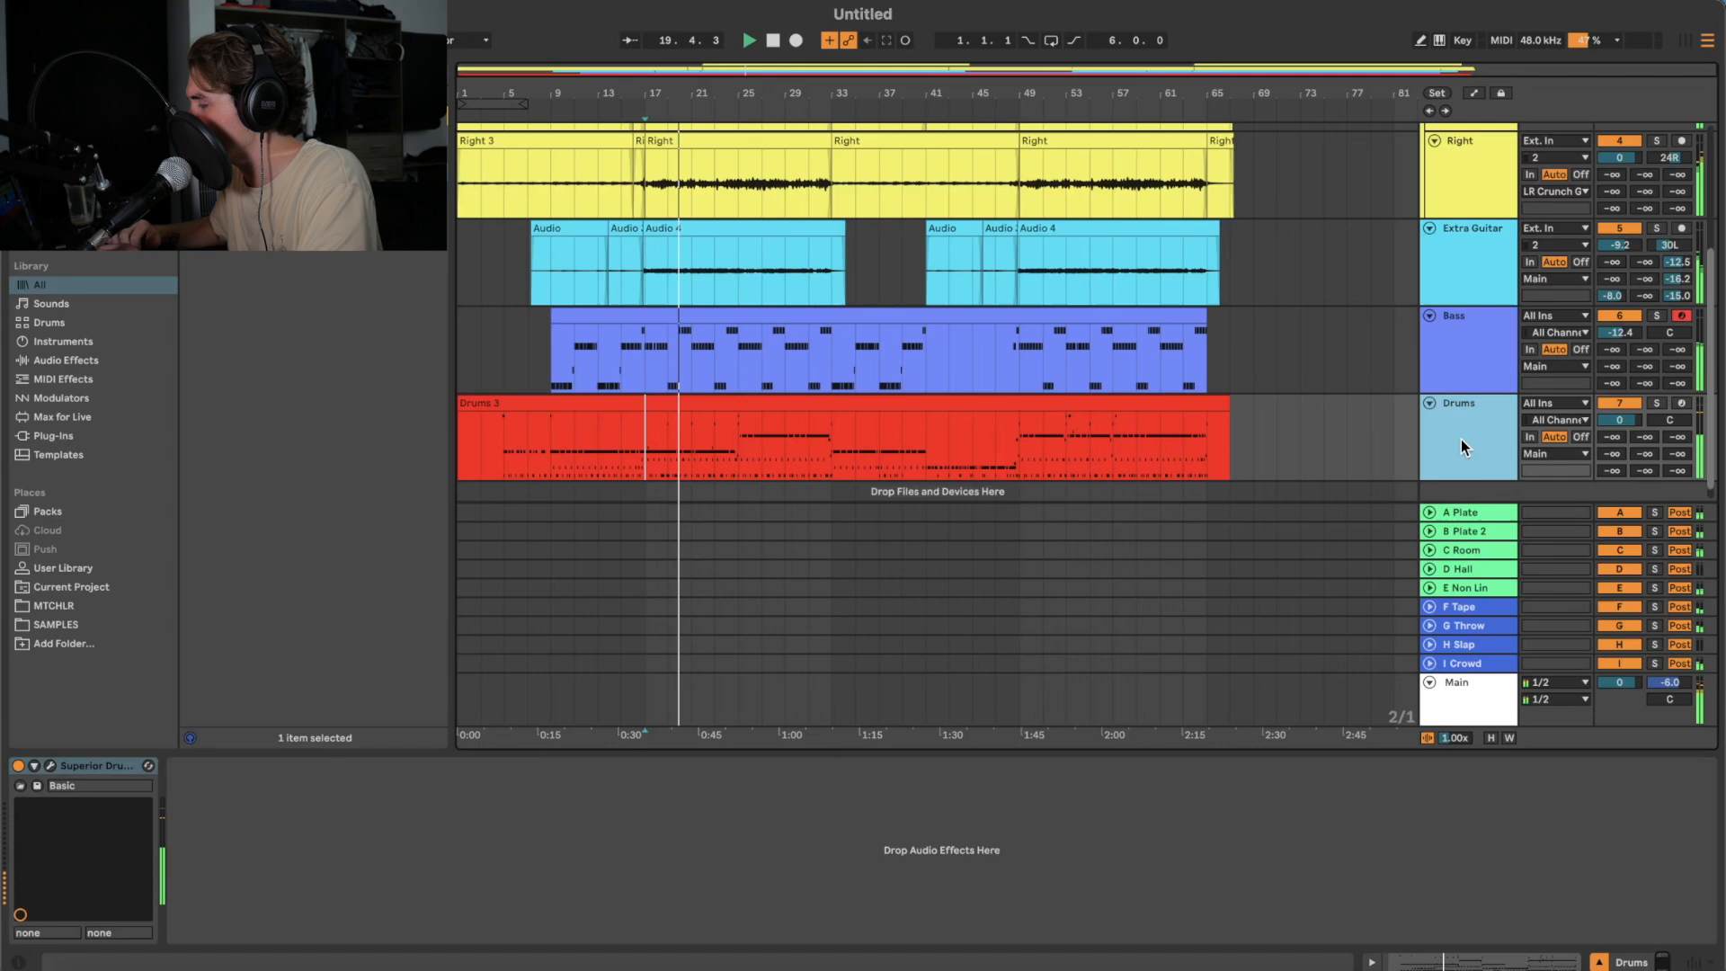
scroll(1460, 439, "down", 2)
left_click(1300, 428)
key("super+comma")
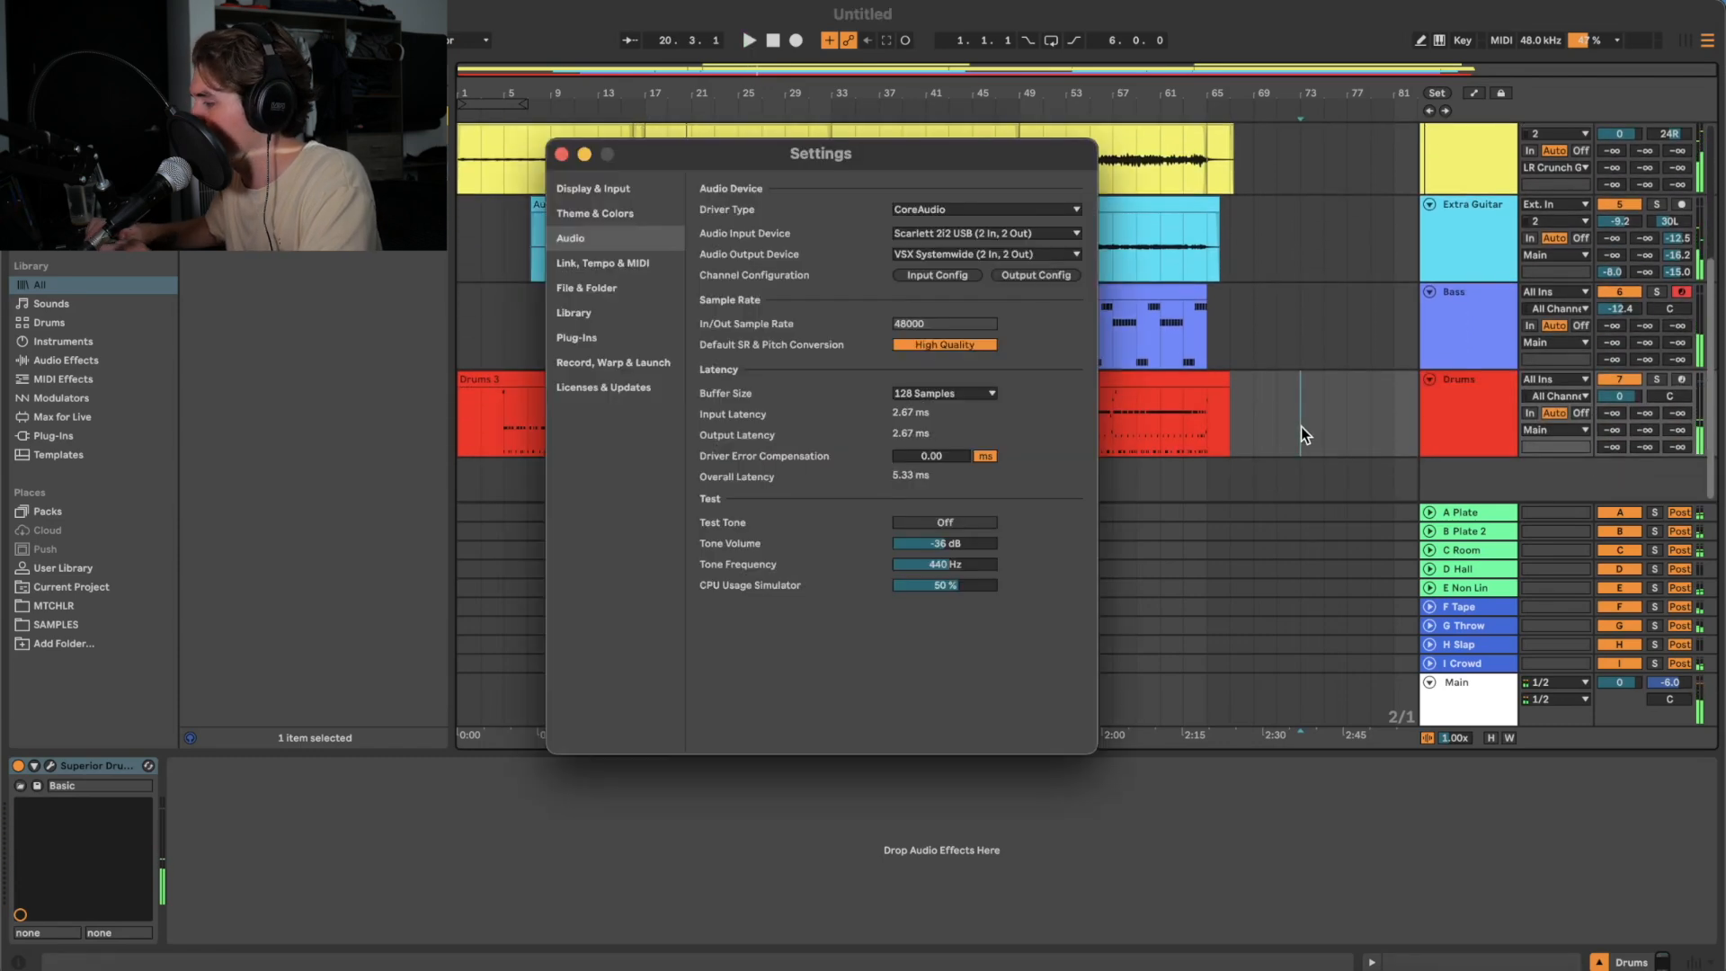
left_click(915, 251)
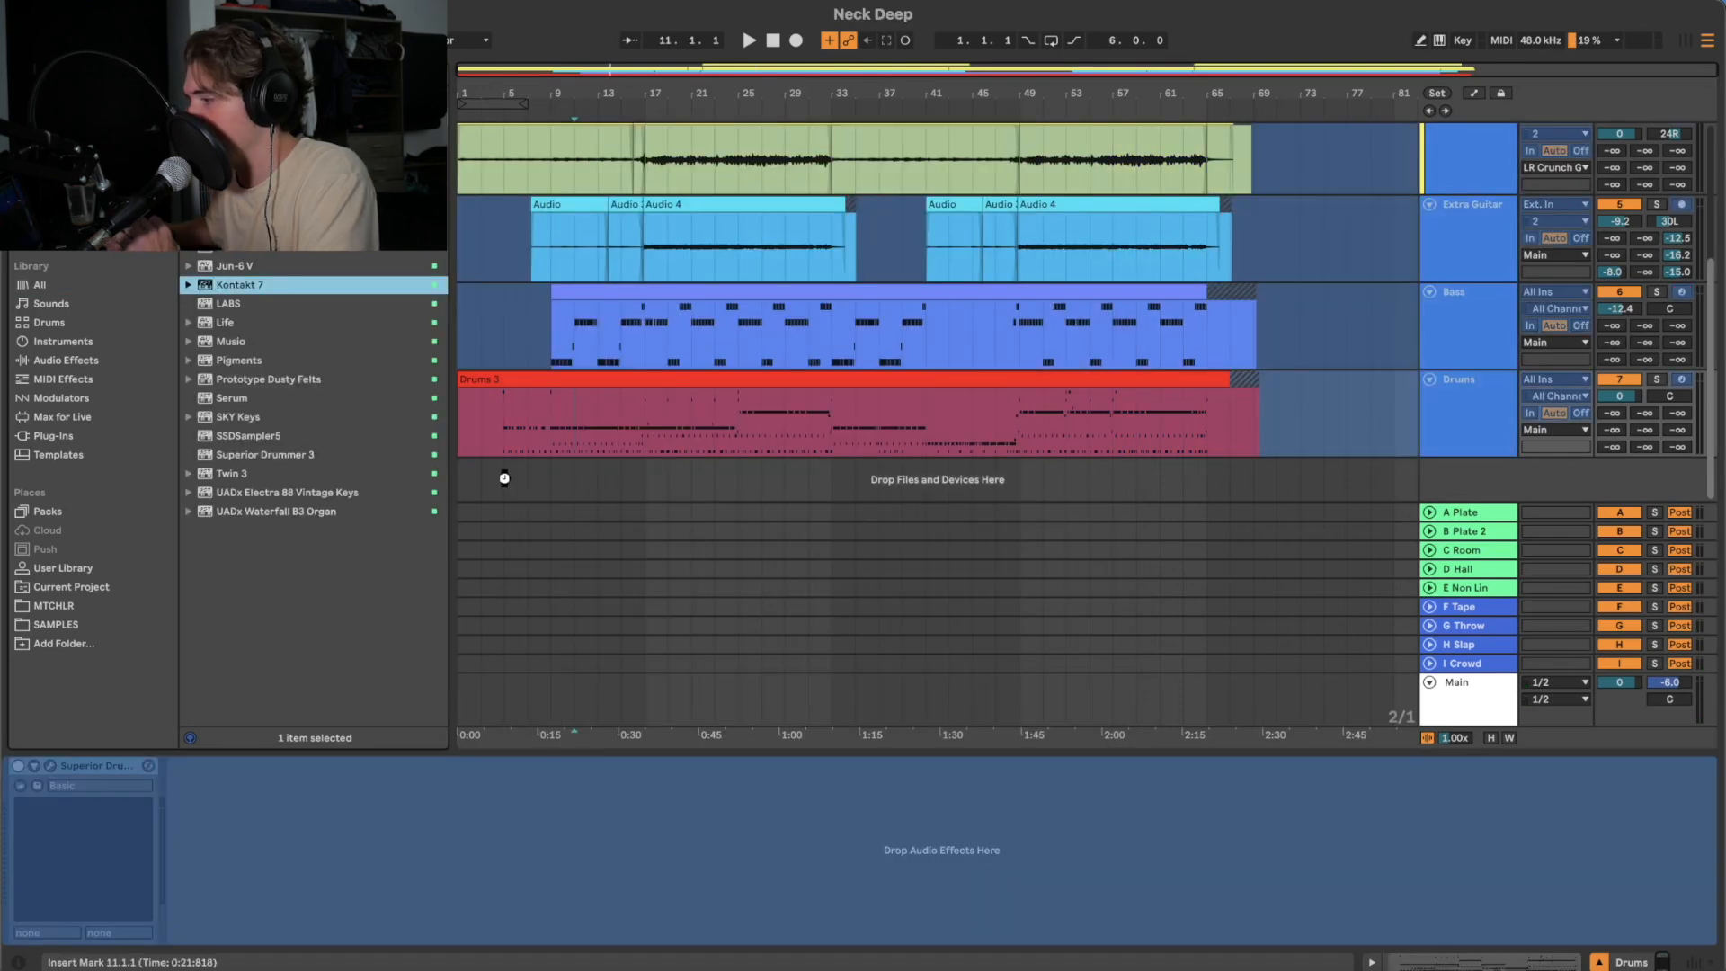
- Add a Kontakt 7 track with the Alicias Keys piano preset, close the plug-in window and unfold the track
left_click_drag(533, 500, 533, 499)
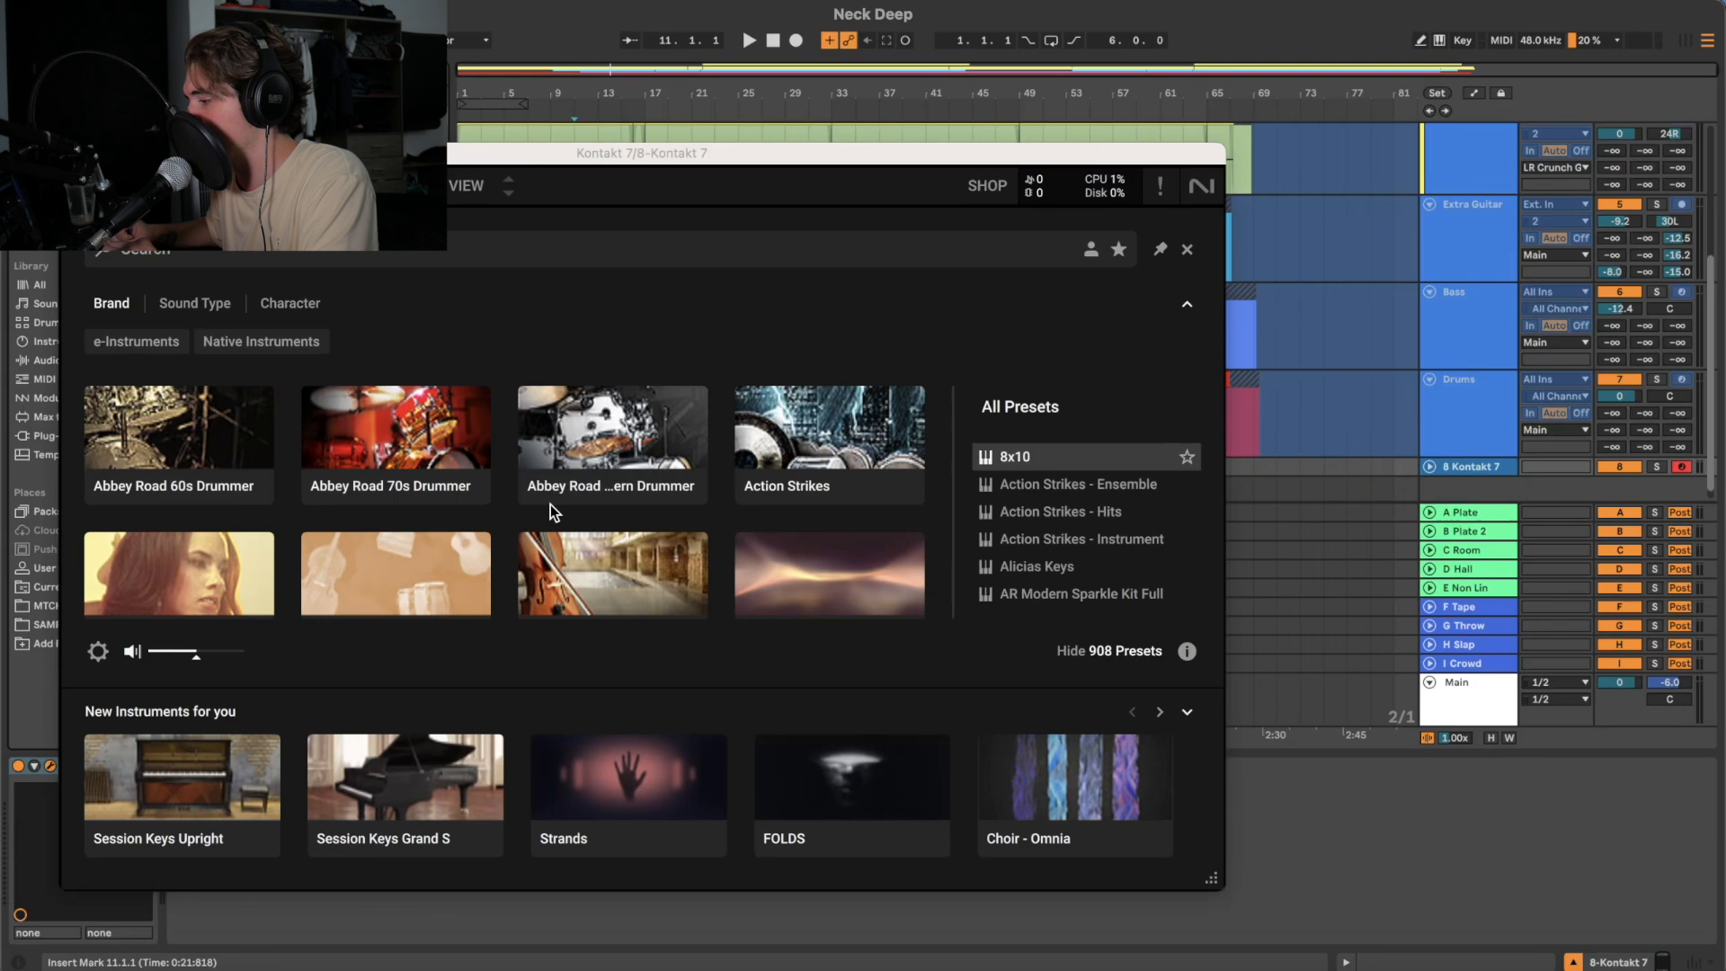
left_click(201, 520)
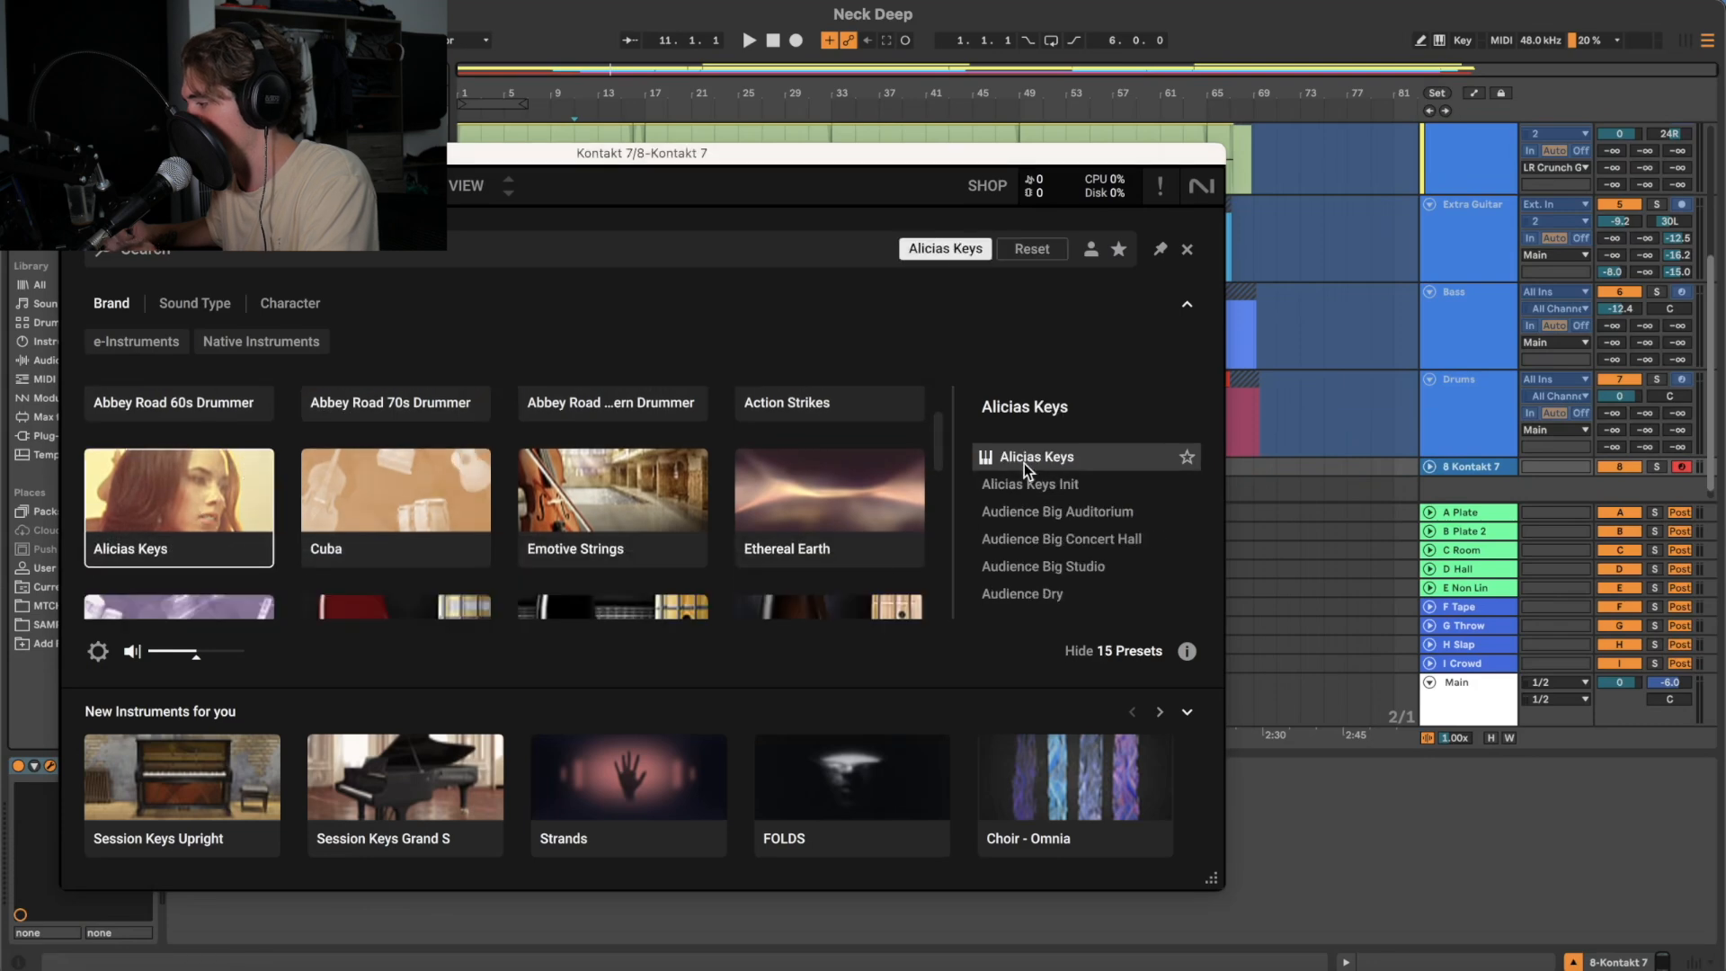
key("super+alt+p")
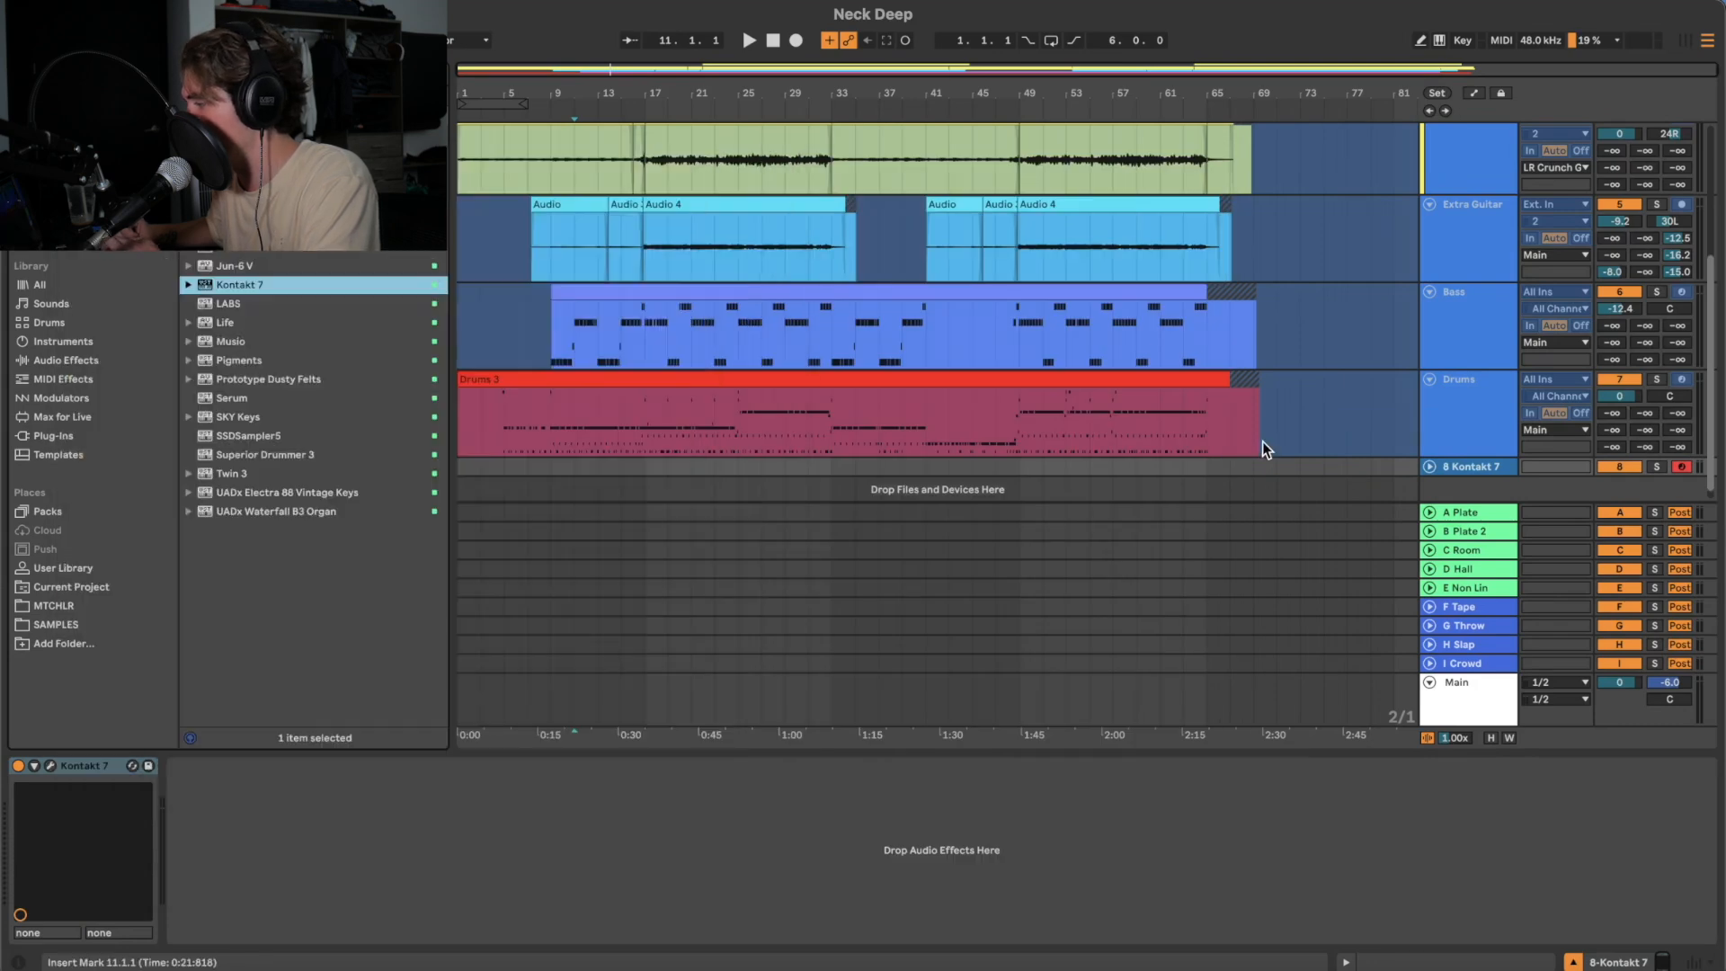
left_click(1429, 468)
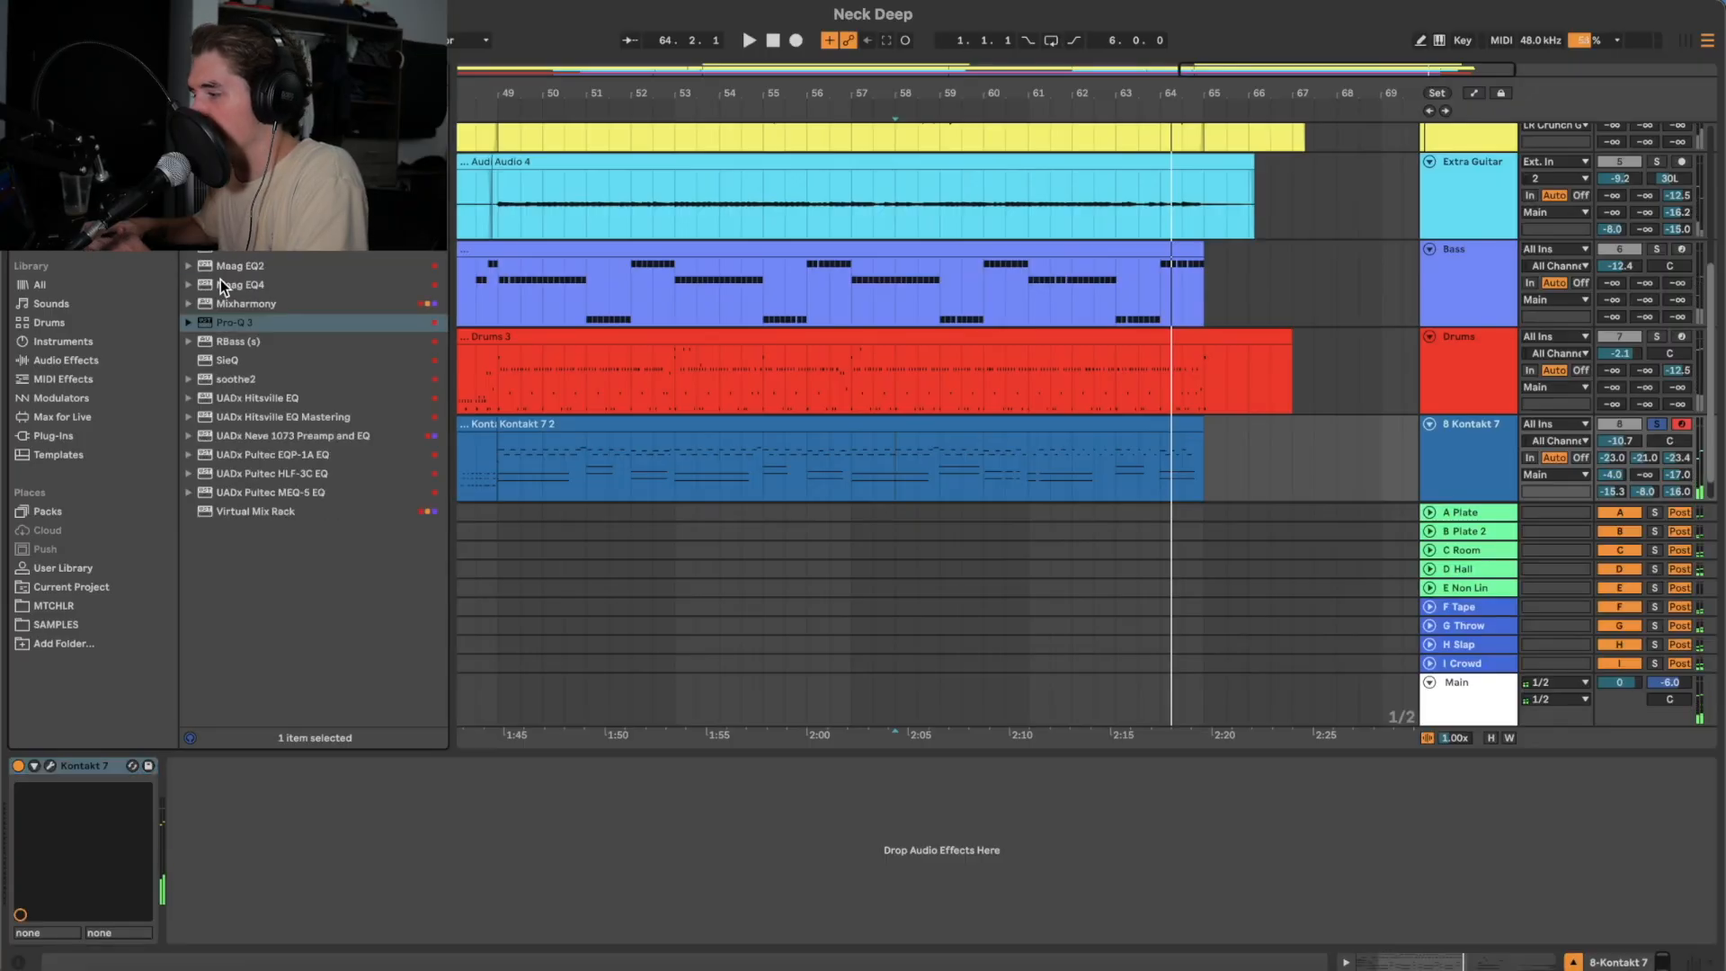
- Insert UADx Pultec EQP-1A EQ on the Kontakt 7 track and adjust it during playback
left_click(258, 454)
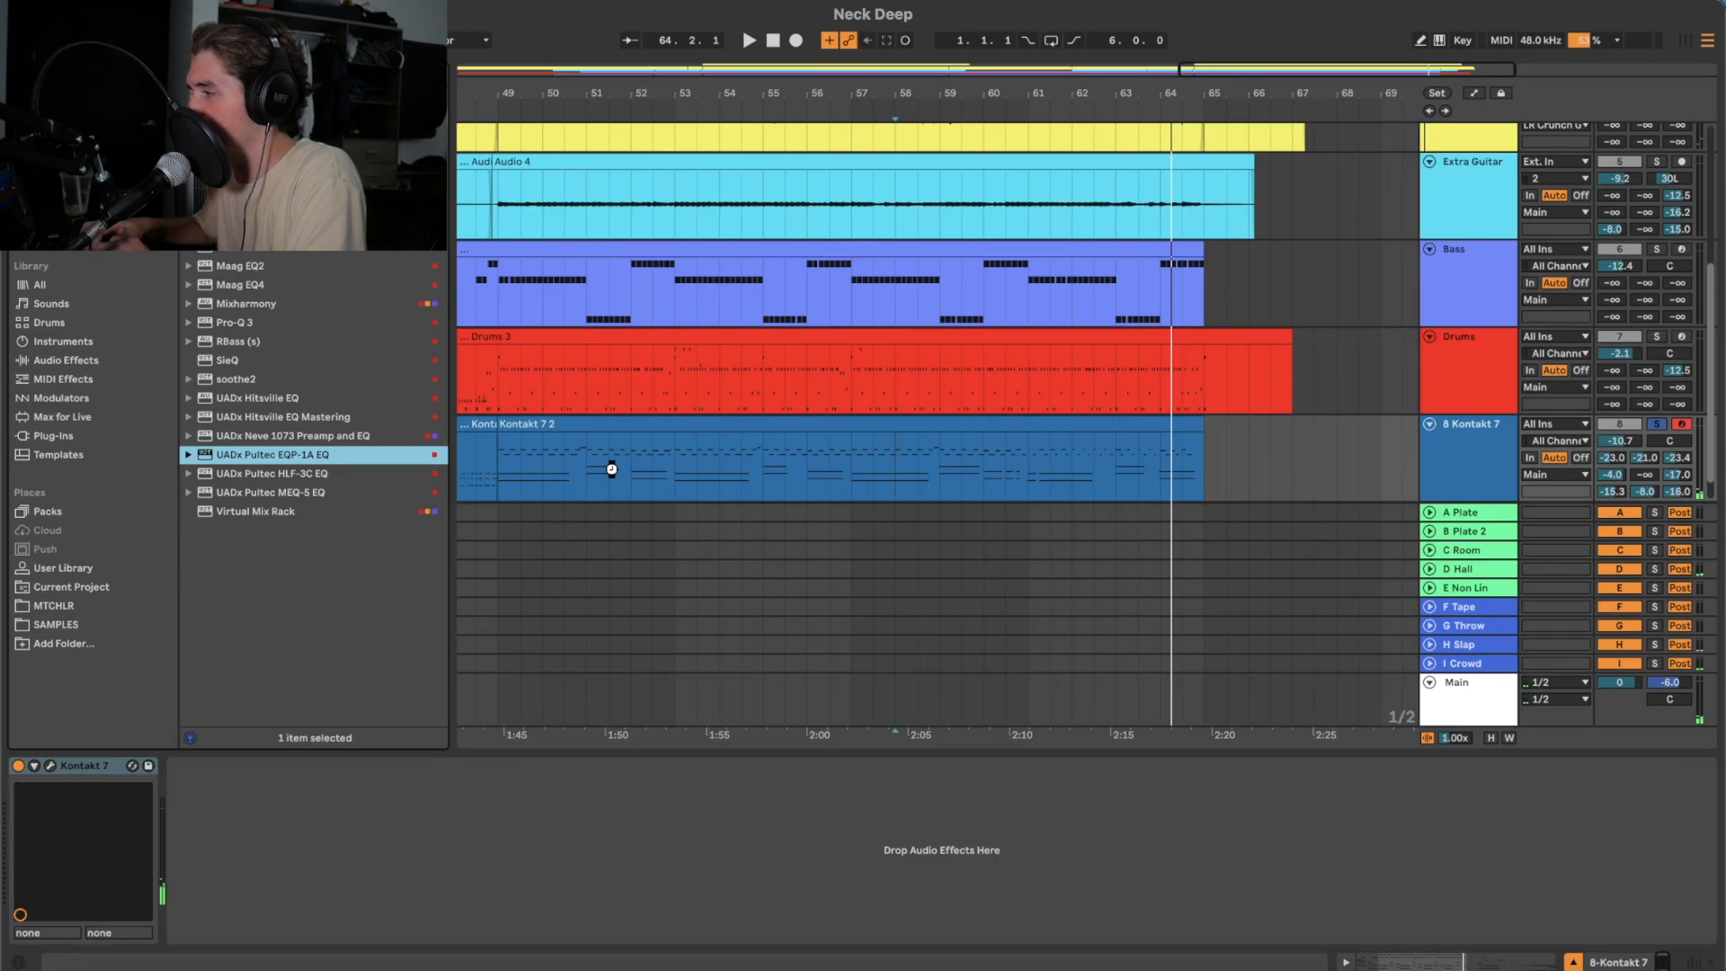
left_click_drag(611, 468, 611, 469)
key("space")
left_click_drag(769, 445, 701, 272)
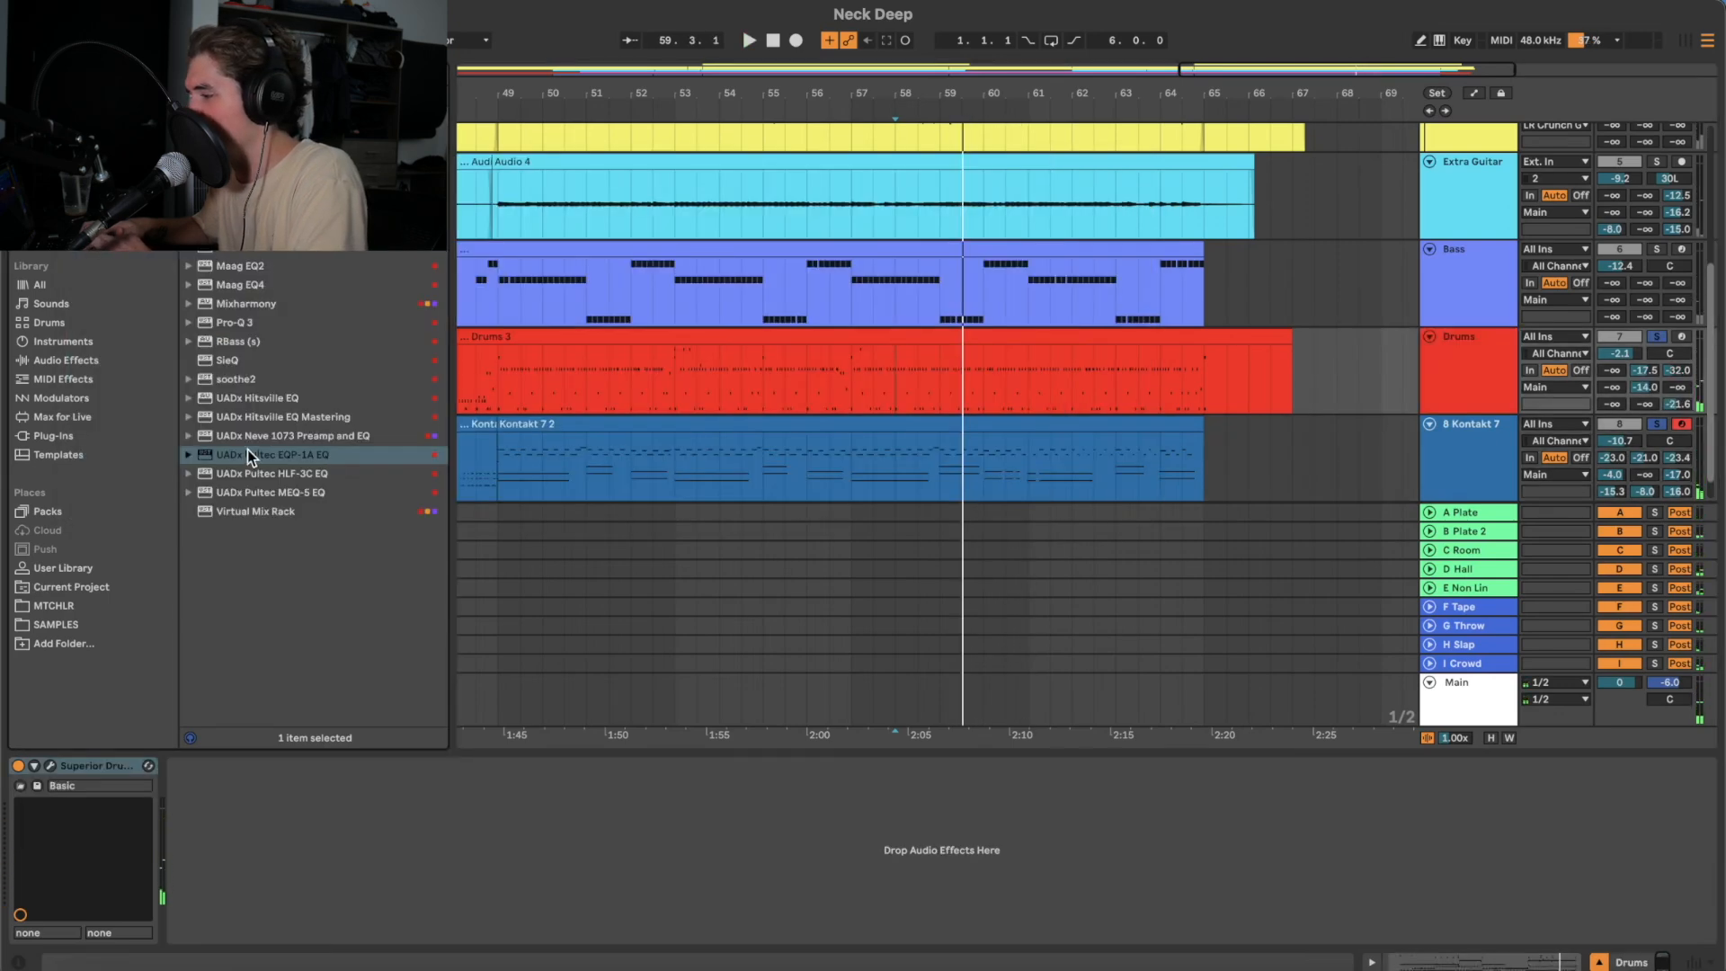
- Insert Pro-Q 3 on the Drums track and shape a bell band near 225 Hz while the drums play
left_click_drag(236, 320, 558, 364)
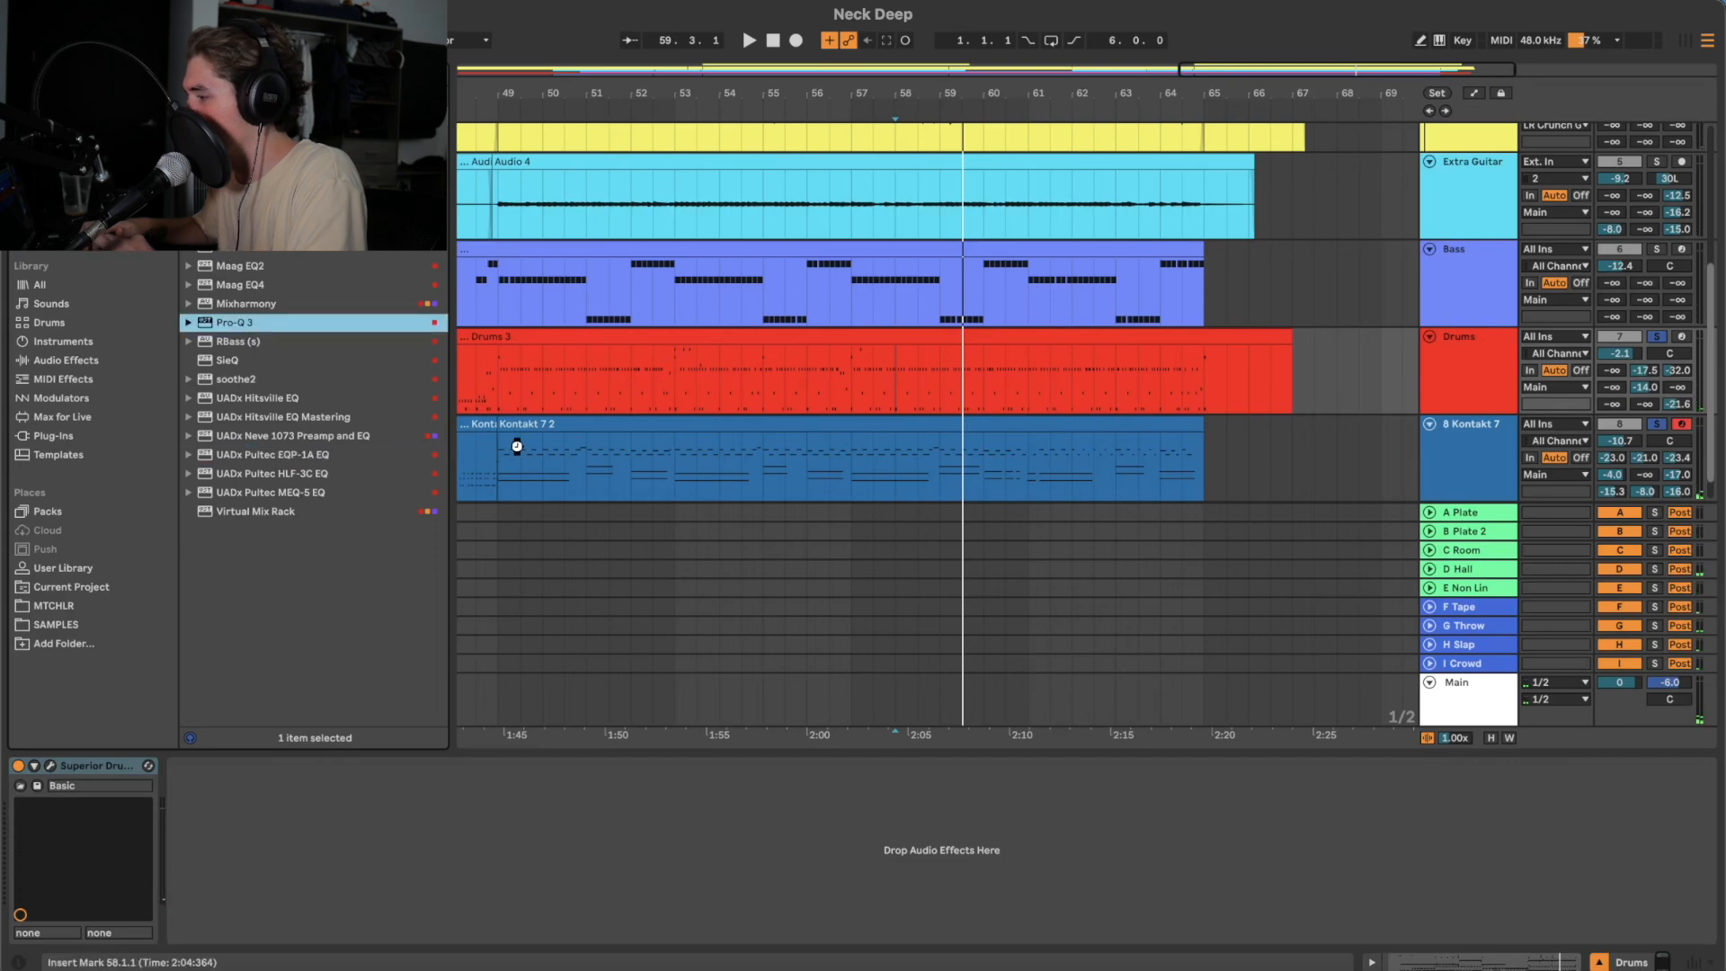
left_click_drag(516, 447, 530, 465)
double_click(460, 415)
key("space")
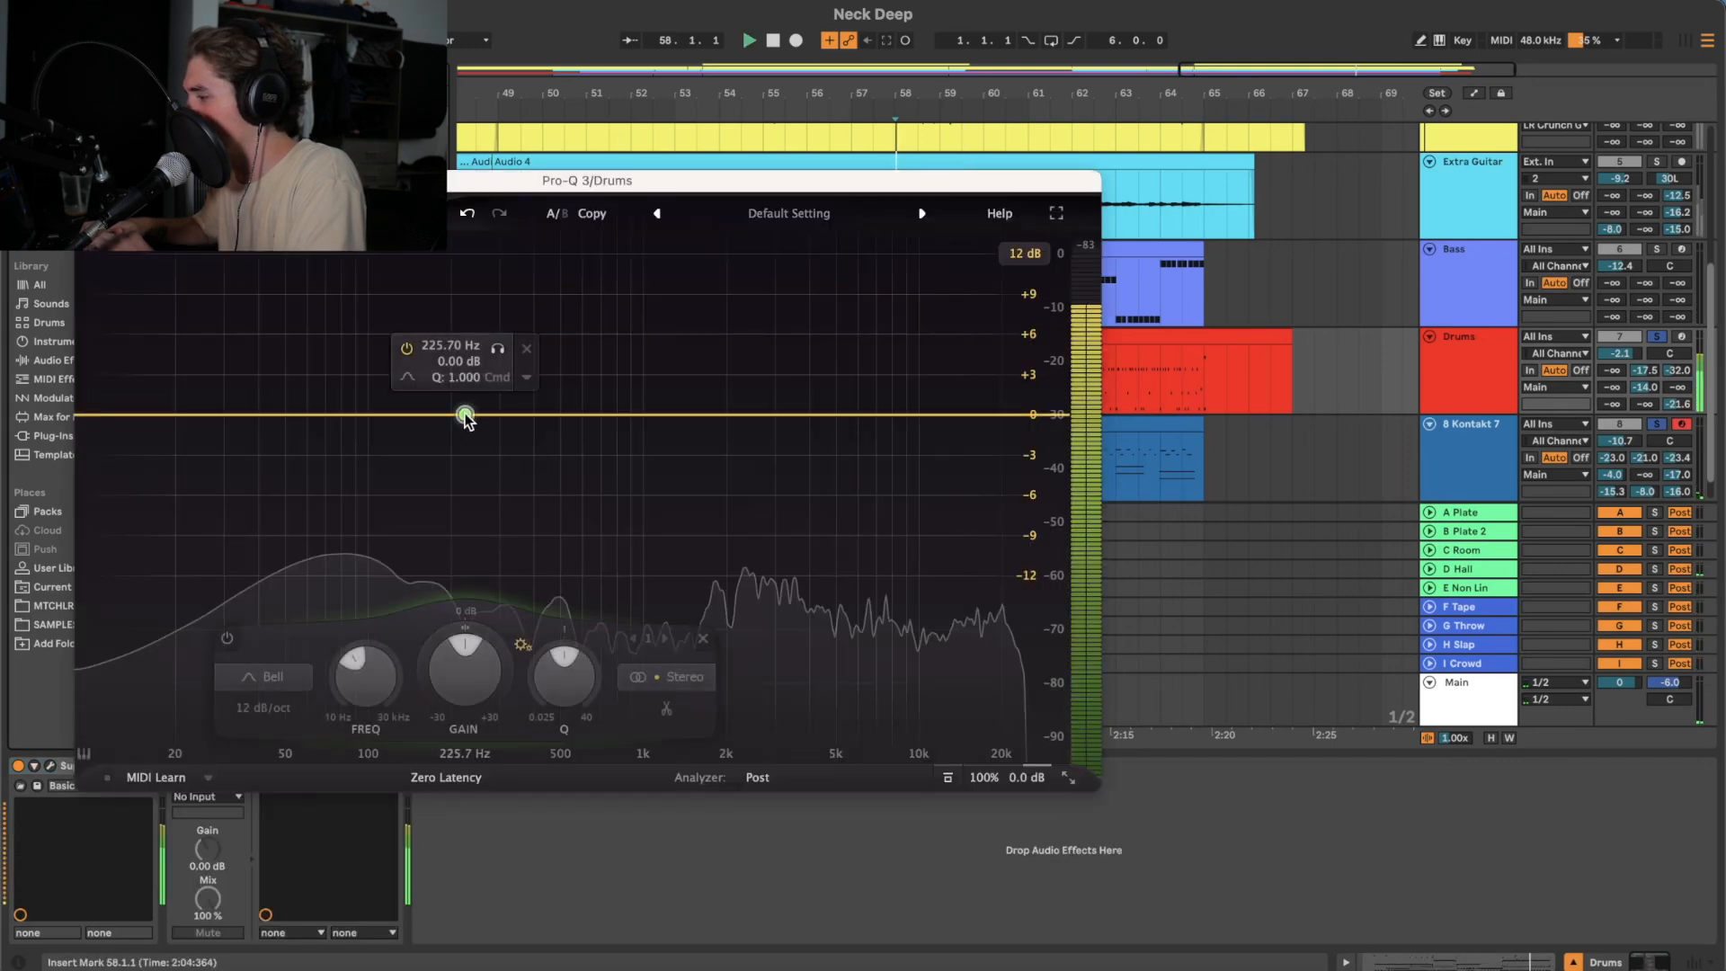
left_click(501, 349)
left_click_drag(503, 353, 476, 383)
left_click_drag(440, 654, 544, 687)
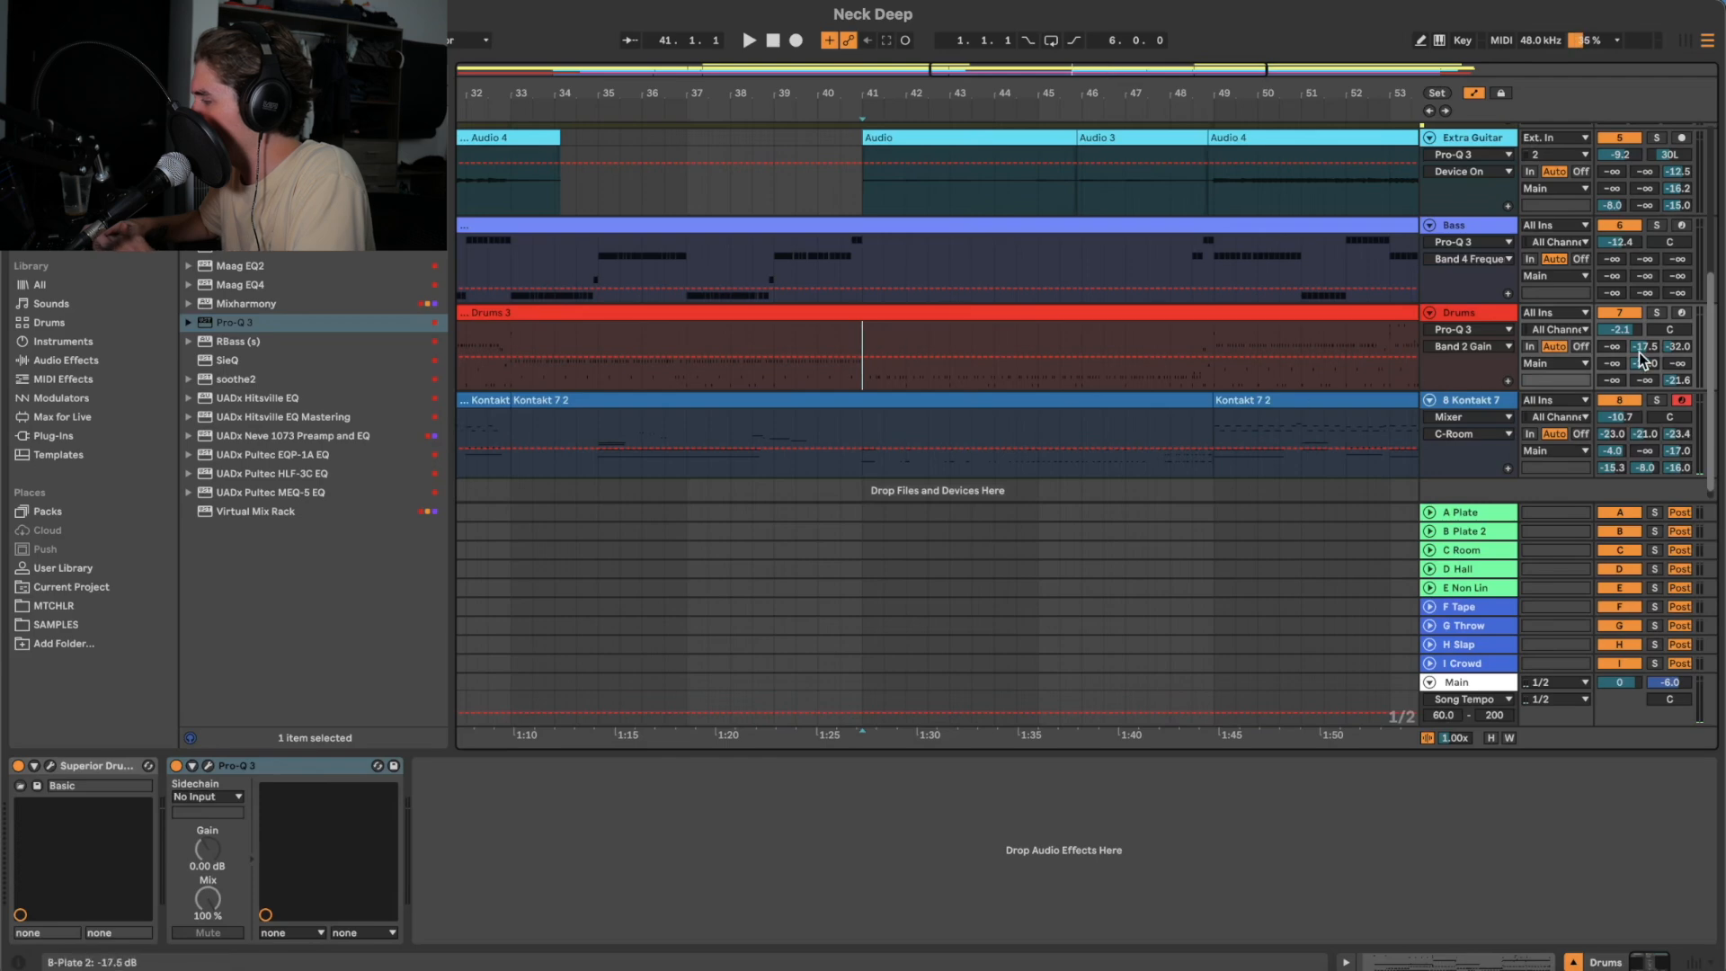
- Automate the Drums track's B-Plate 2 send down to about -54.9 dB from bar 41 to bar 49
right_click(1638, 349)
left_click(1520, 400)
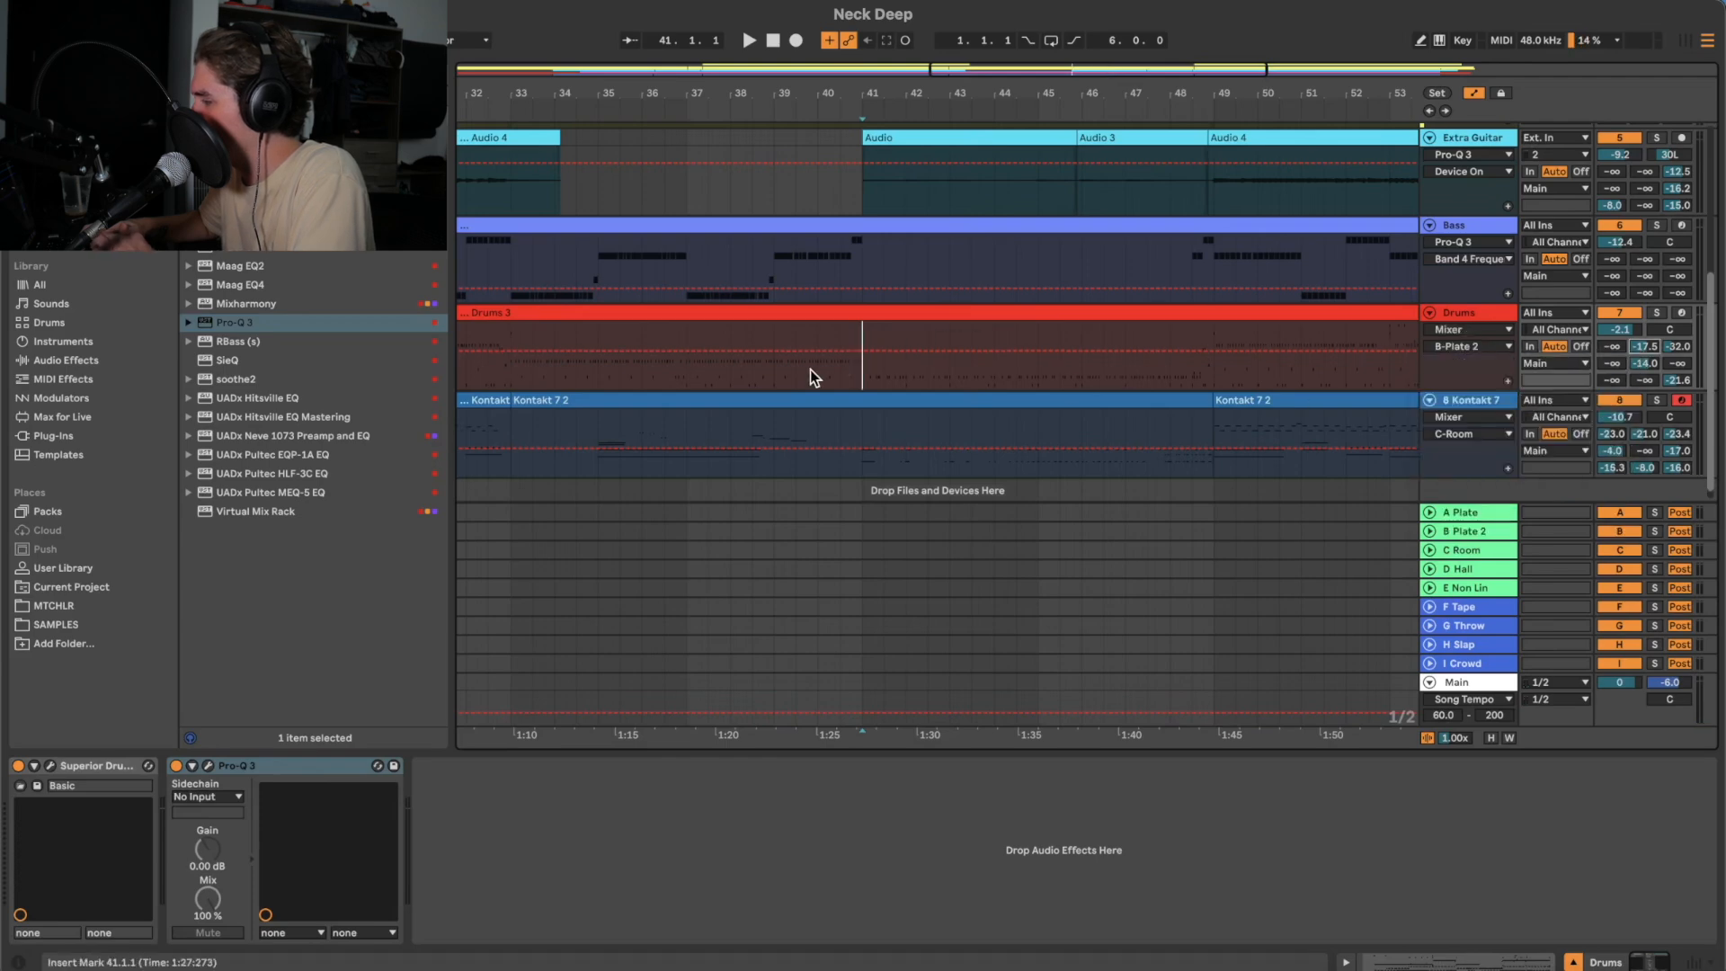
left_click_drag(1213, 365, 863, 365)
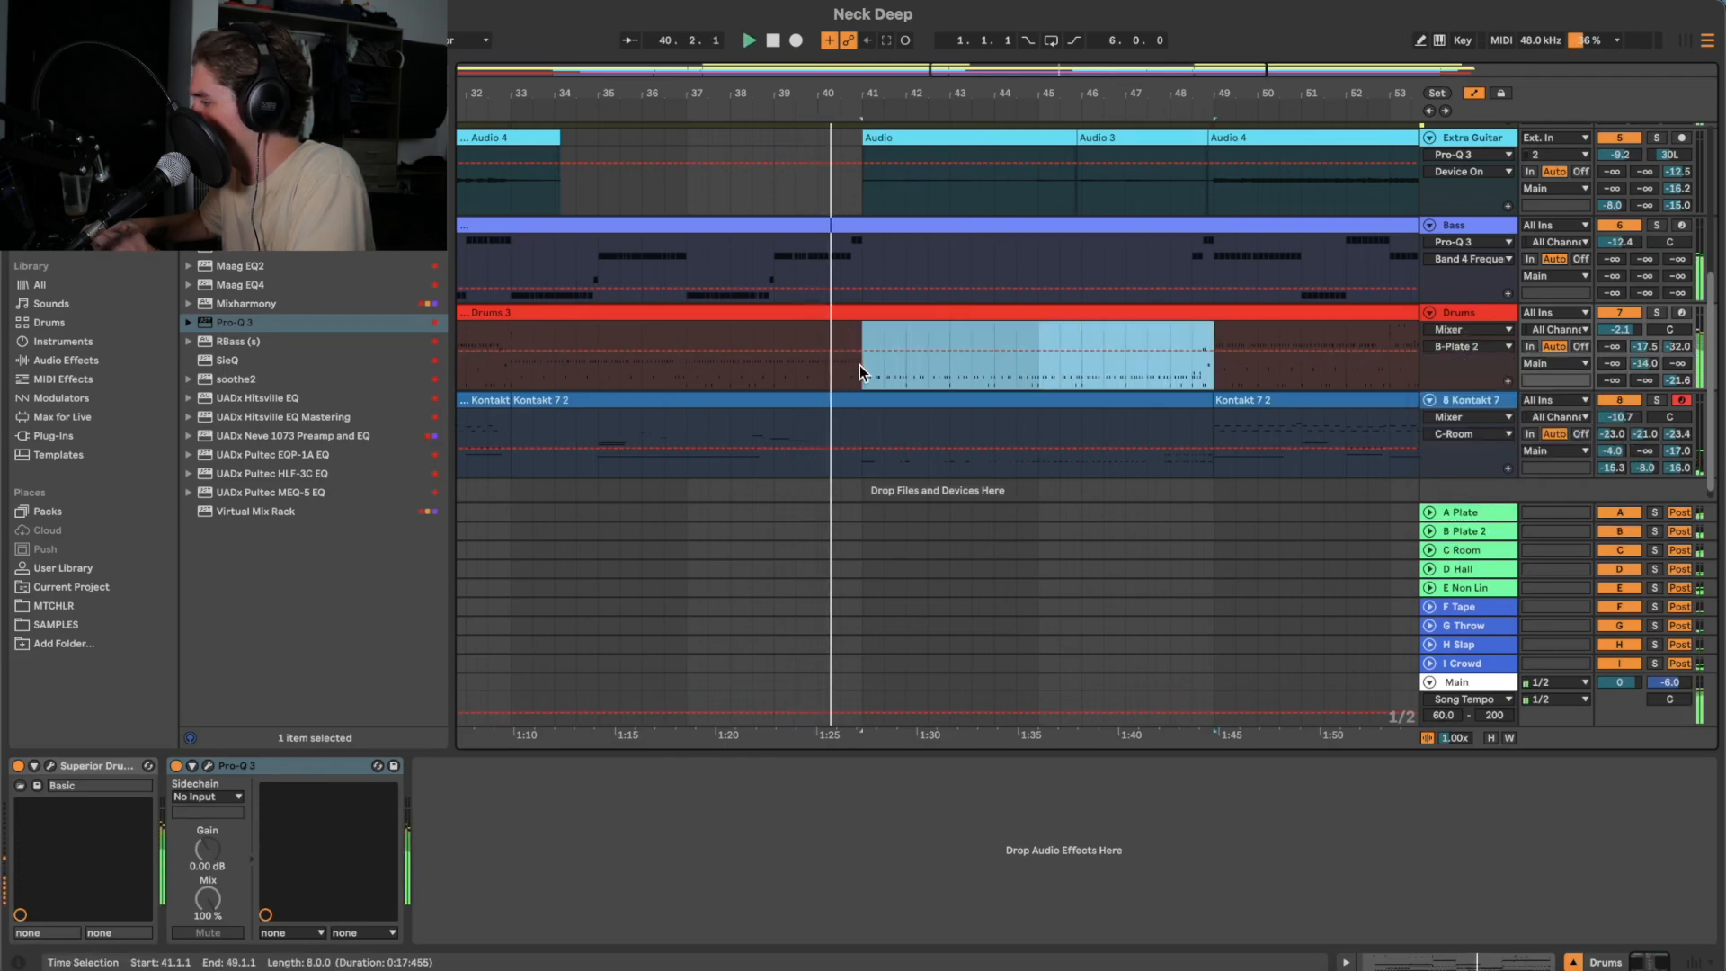
left_click_drag(1038, 339, 1038, 386)
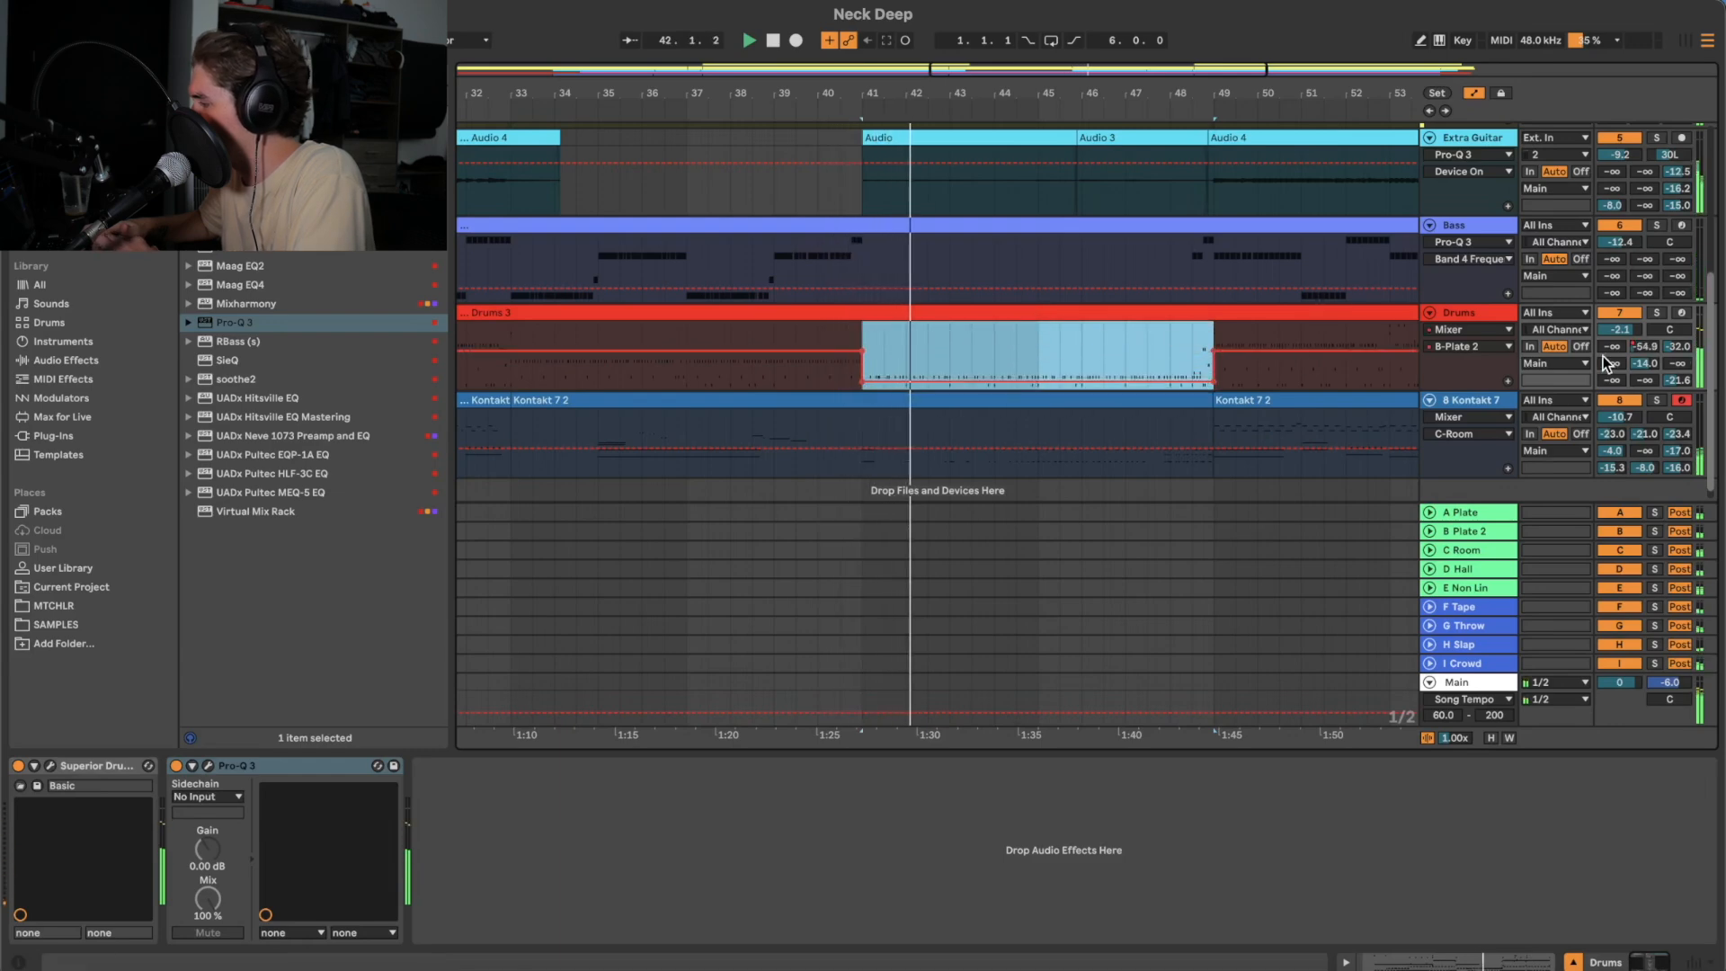
- Automate the Drums track's C-Room send down to about -64.9 dB from bar 41 to bar 49
right_click(1677, 353)
left_click(1496, 386)
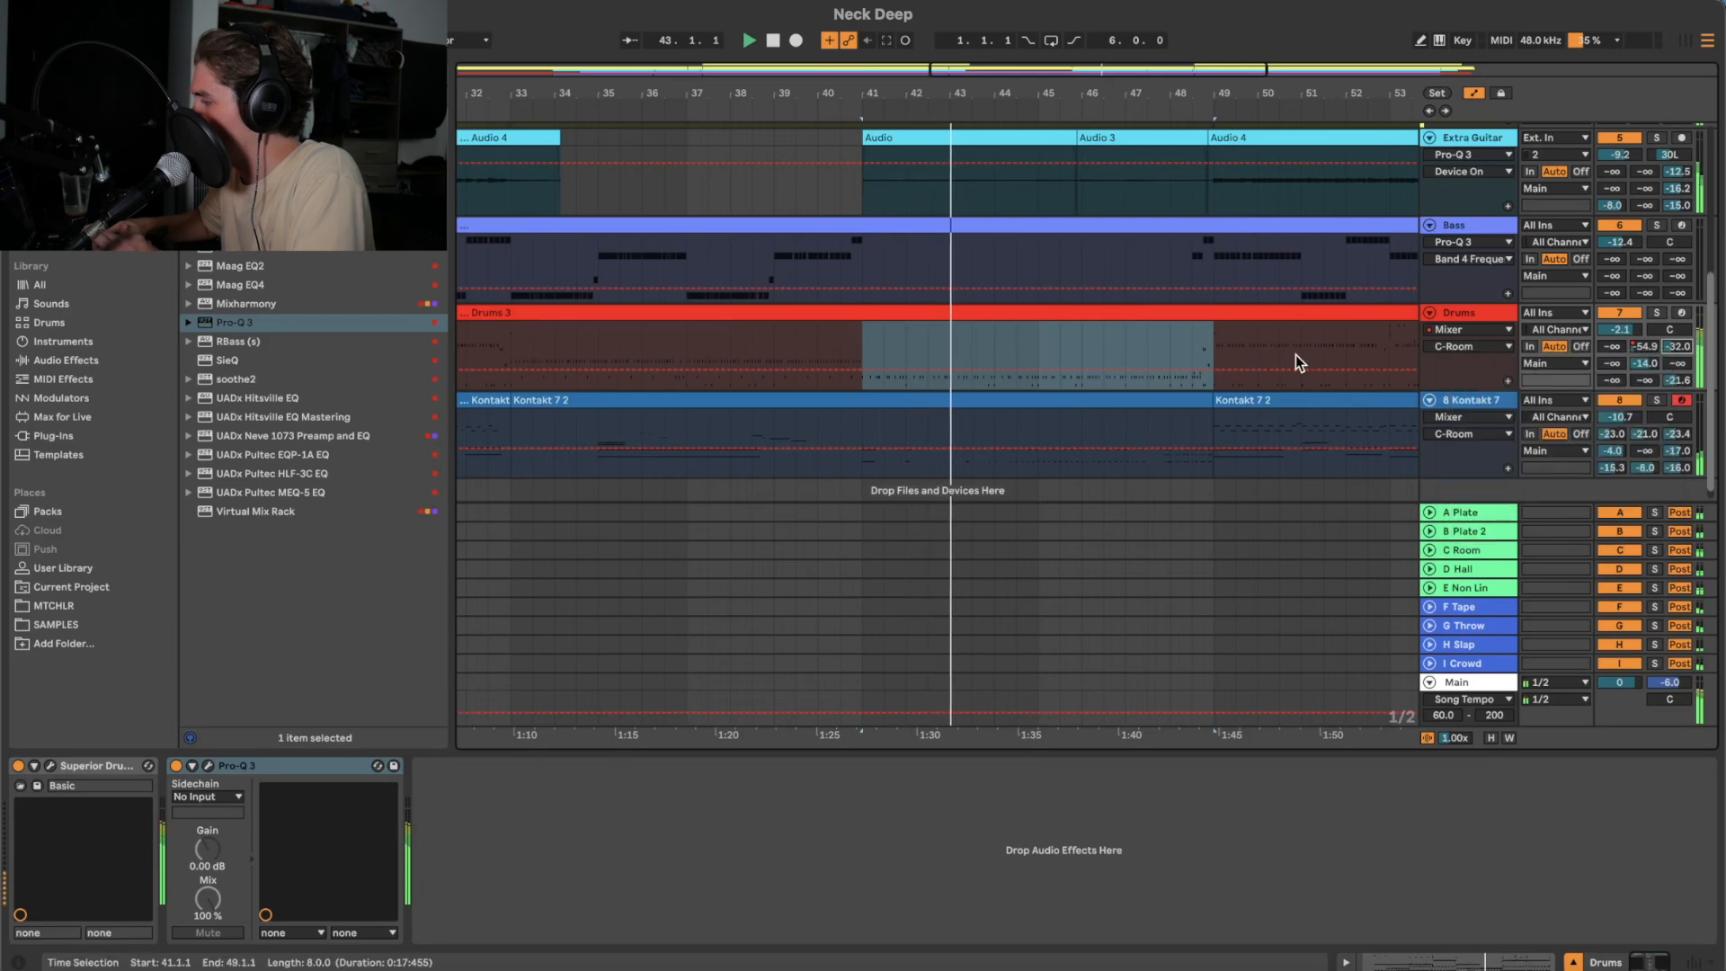
left_click_drag(1037, 327, 1037, 384)
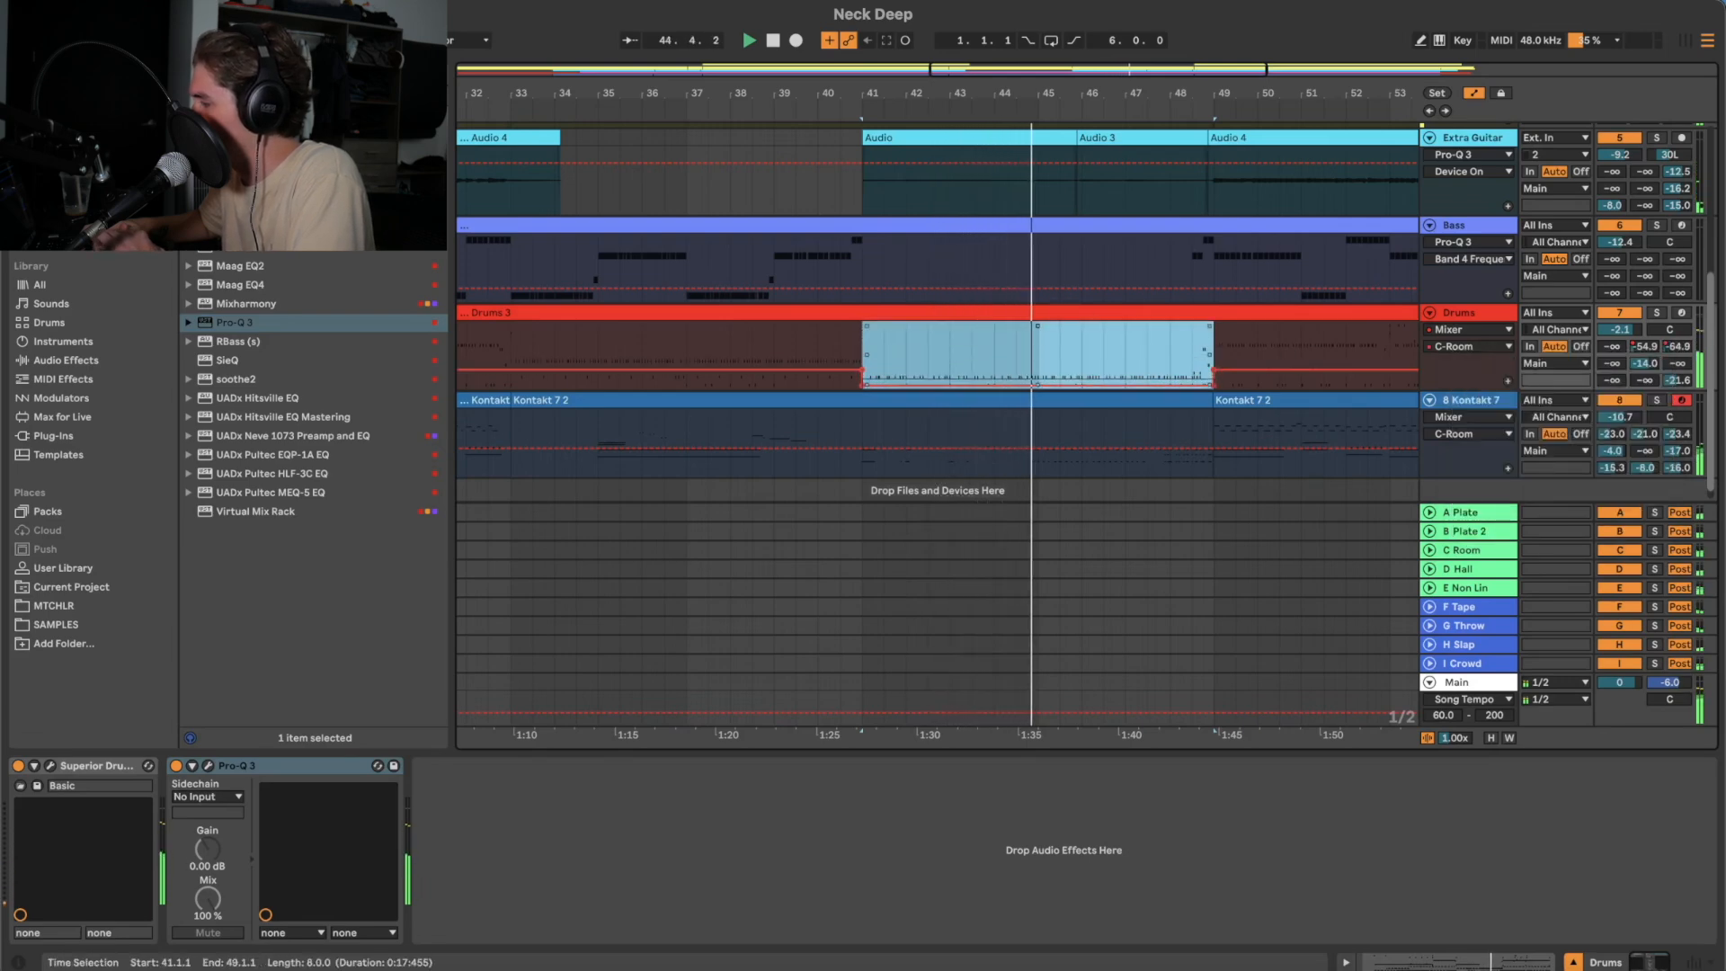
- Automate the Drums track's E-Non Lin send down to about -40.7 dB from bar 41 to bar 49
right_click(1645, 364)
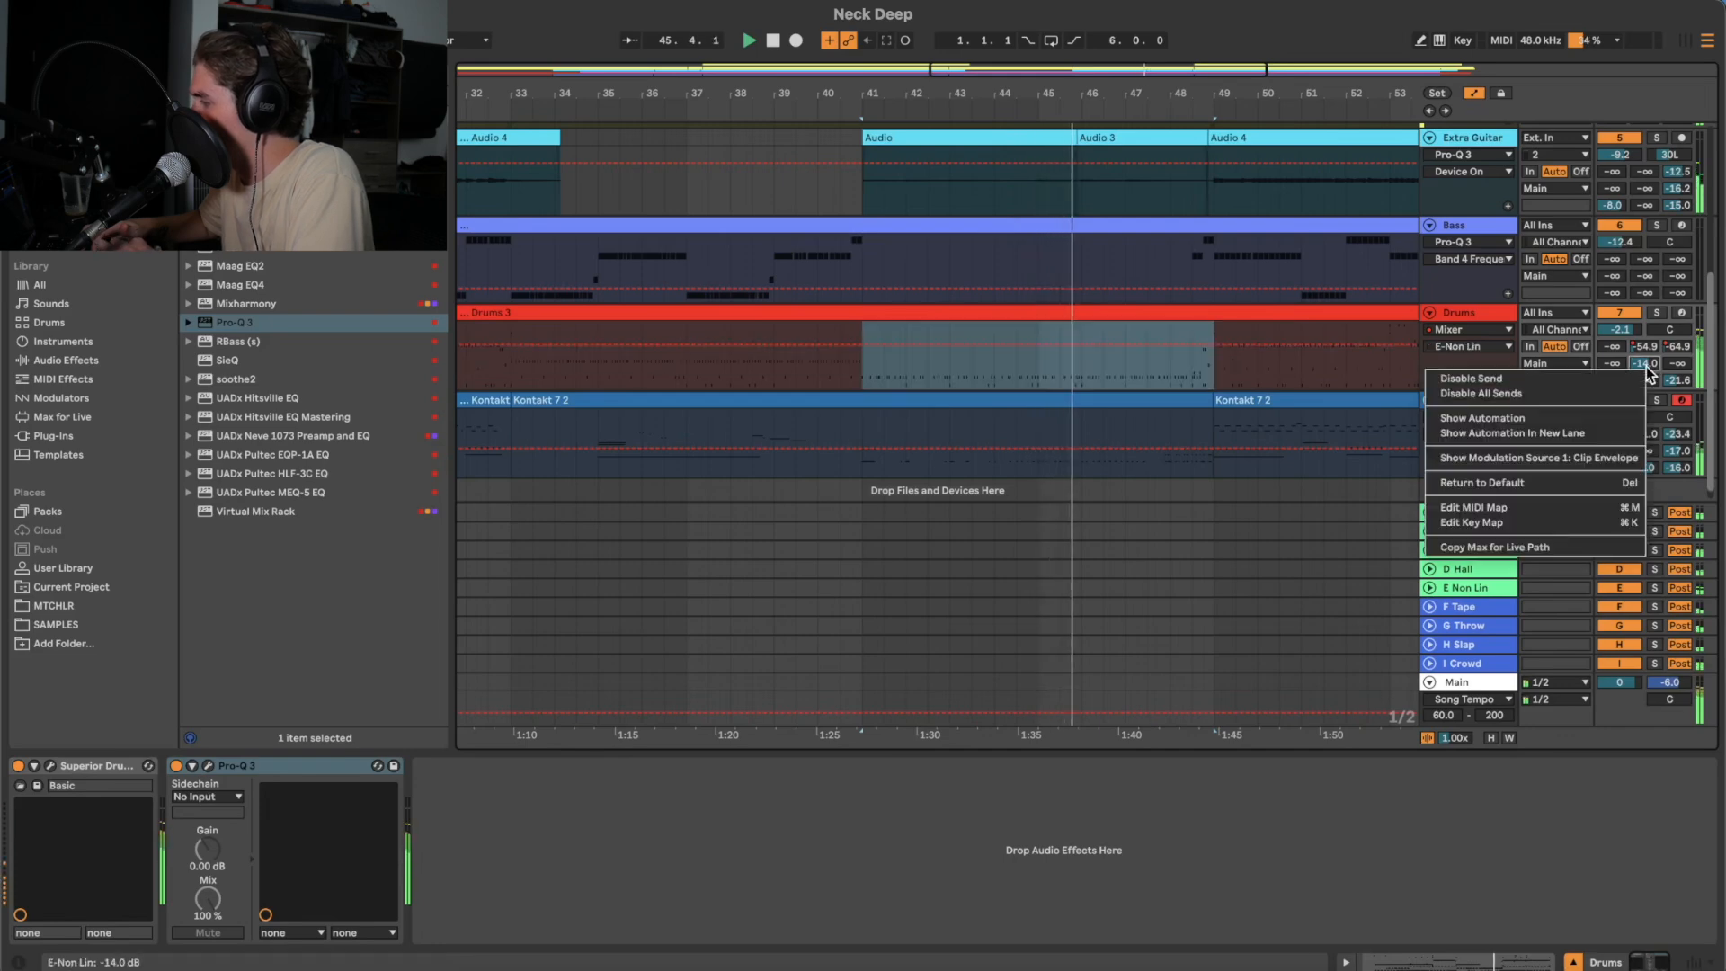
left_click(1541, 419)
left_click_drag(1021, 336, 1021, 375)
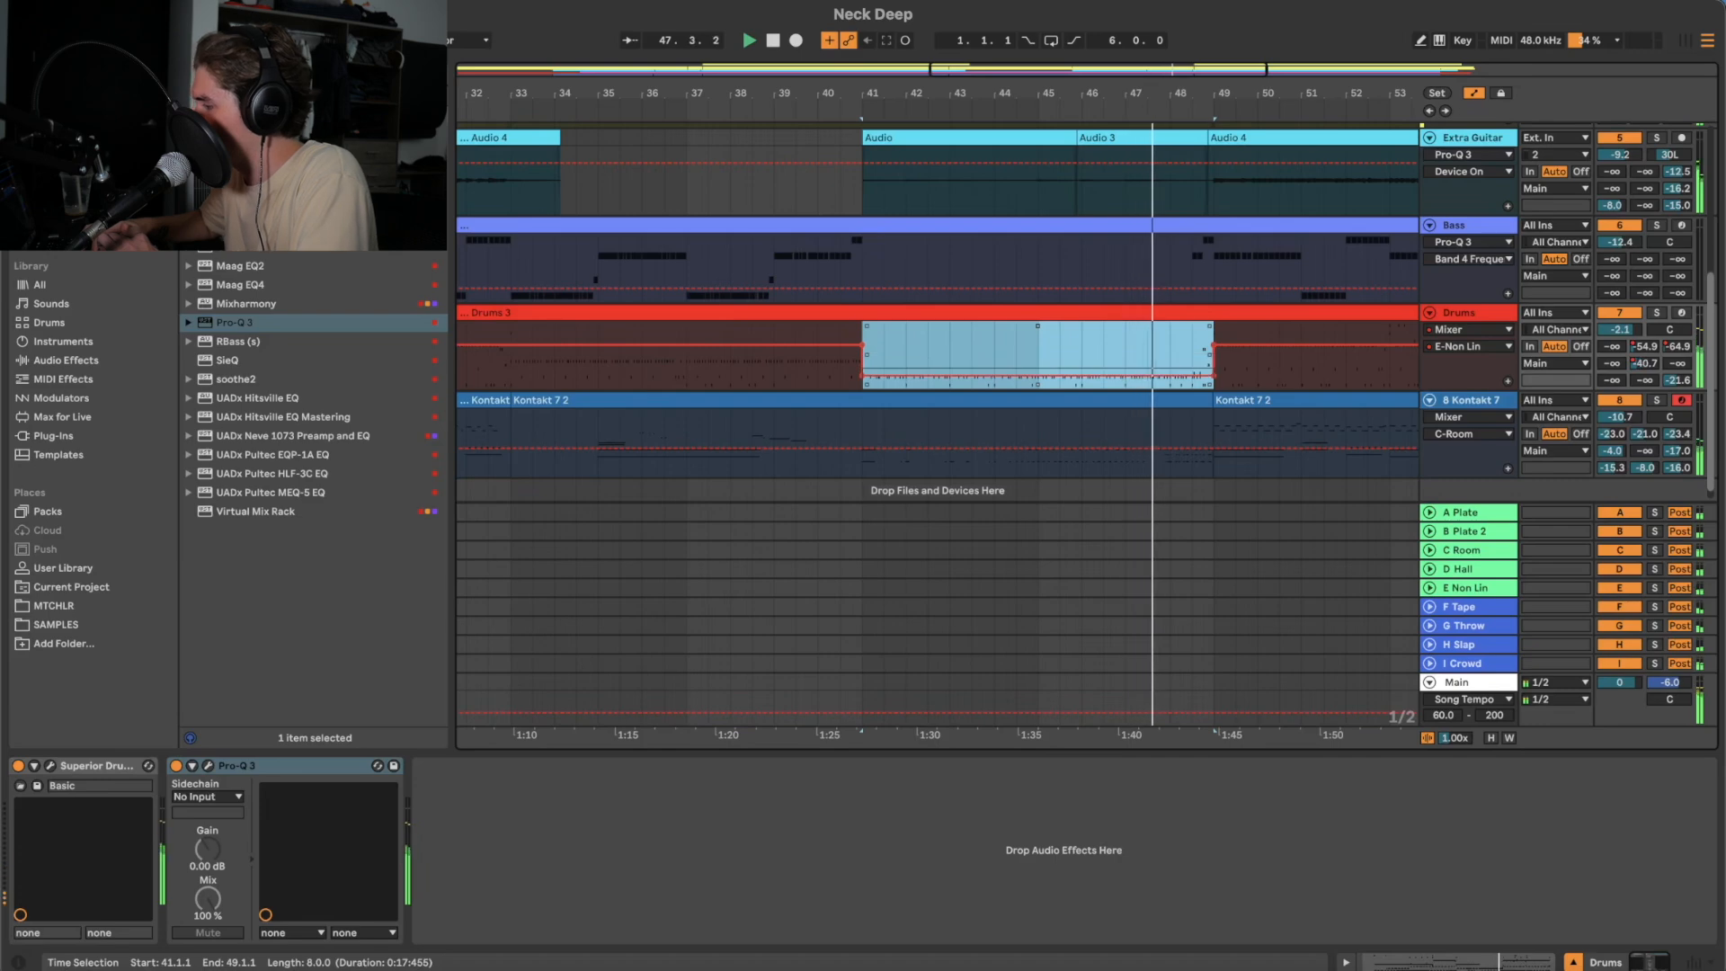
- Reshape the end of the Drums E-Non Lin automation into a ramp rising from 48.3 to bar 49, and play it back
scroll(1224, 375, "up", 3)
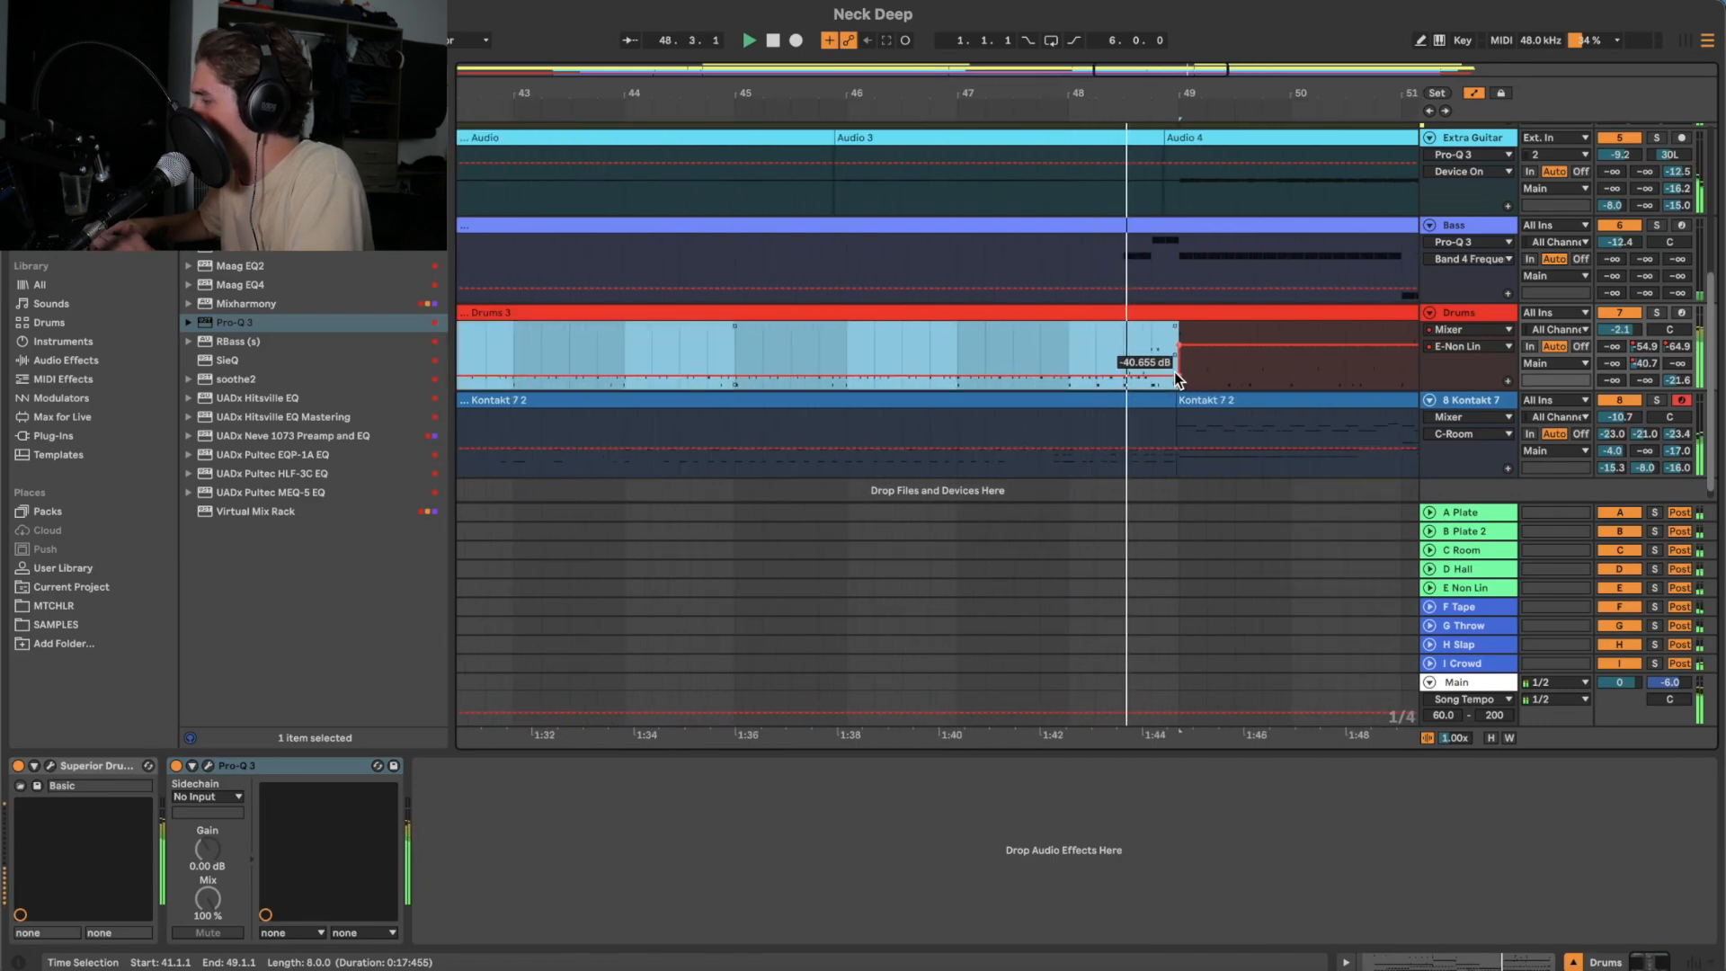
left_click_drag(1174, 370, 1123, 364)
left_click(1062, 350)
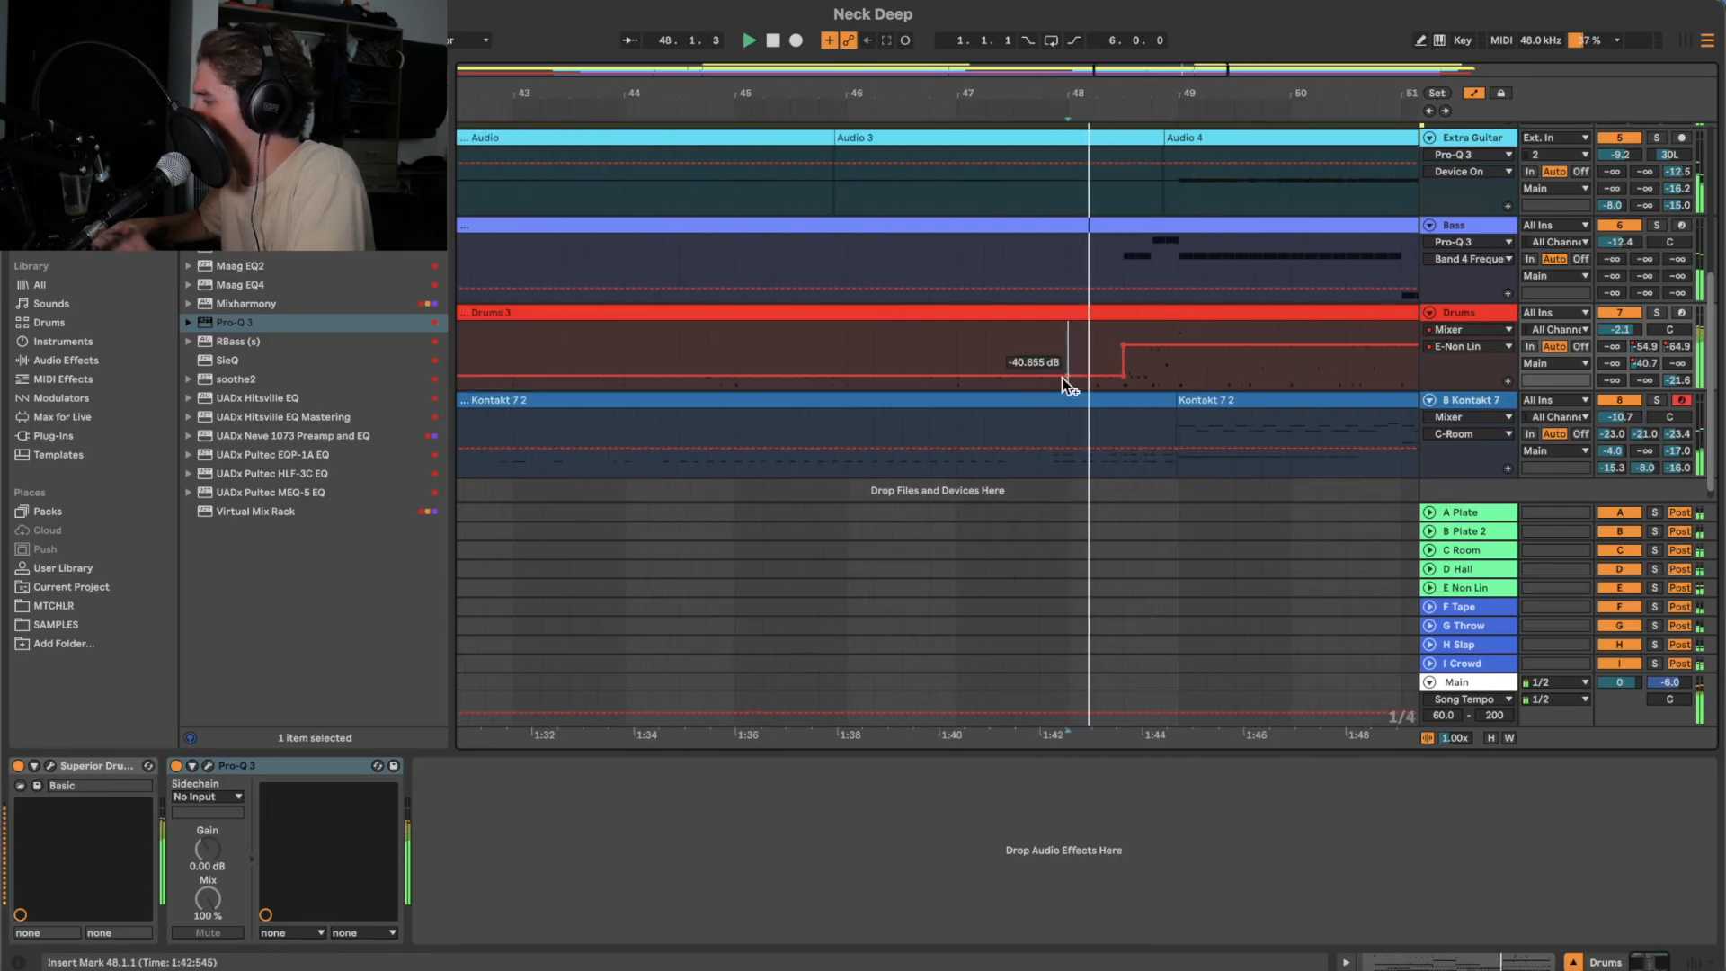
left_click_drag(1122, 342, 1178, 343)
left_click(1109, 336)
key("space")
key("space")
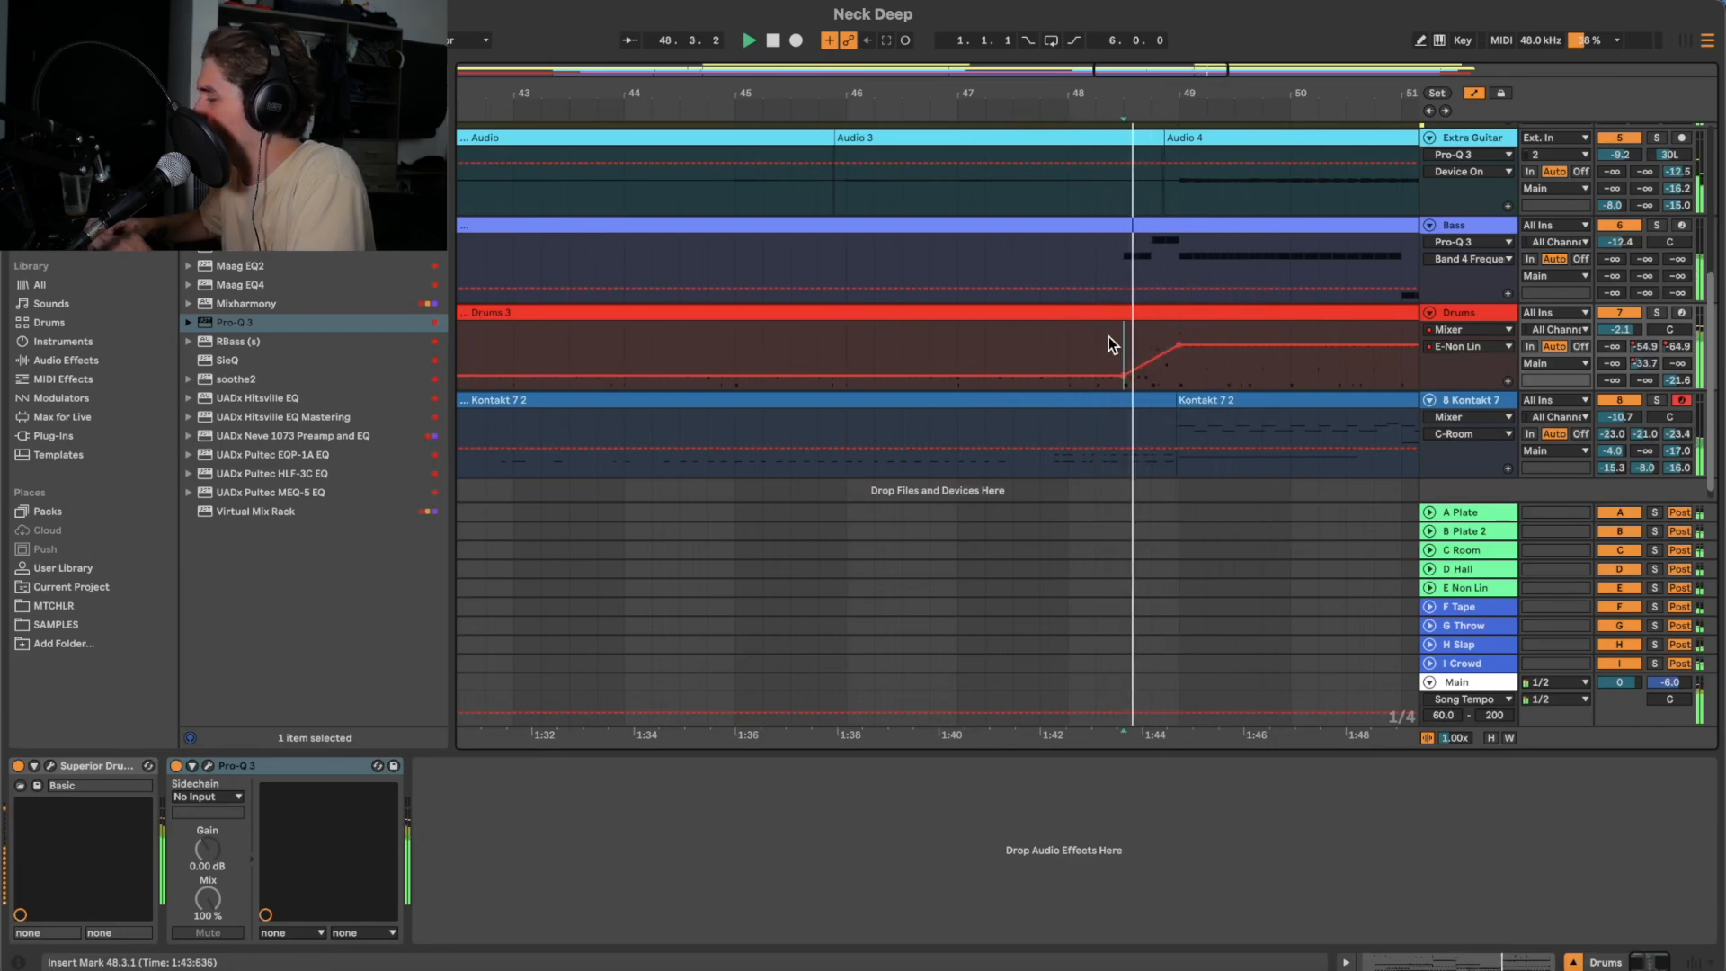
- Insert Decapitator after Pro-Q 3 on the Extra Guitar track
scroll(1108, 336, "down", 3)
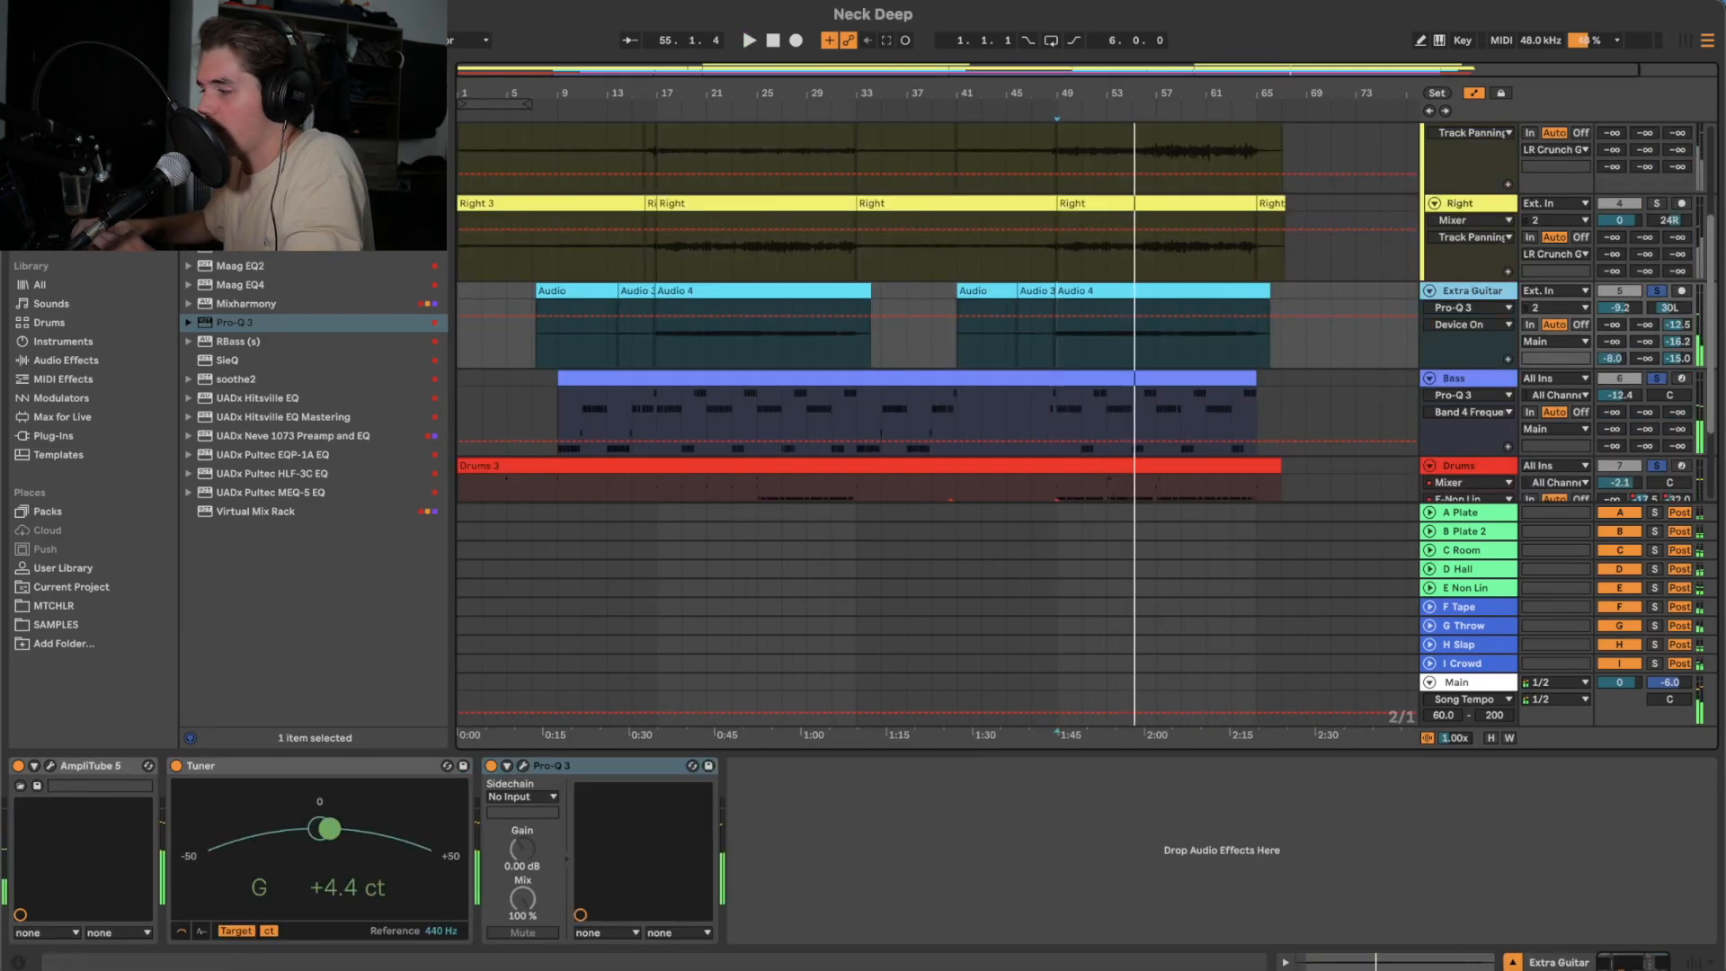
left_click(54, 209)
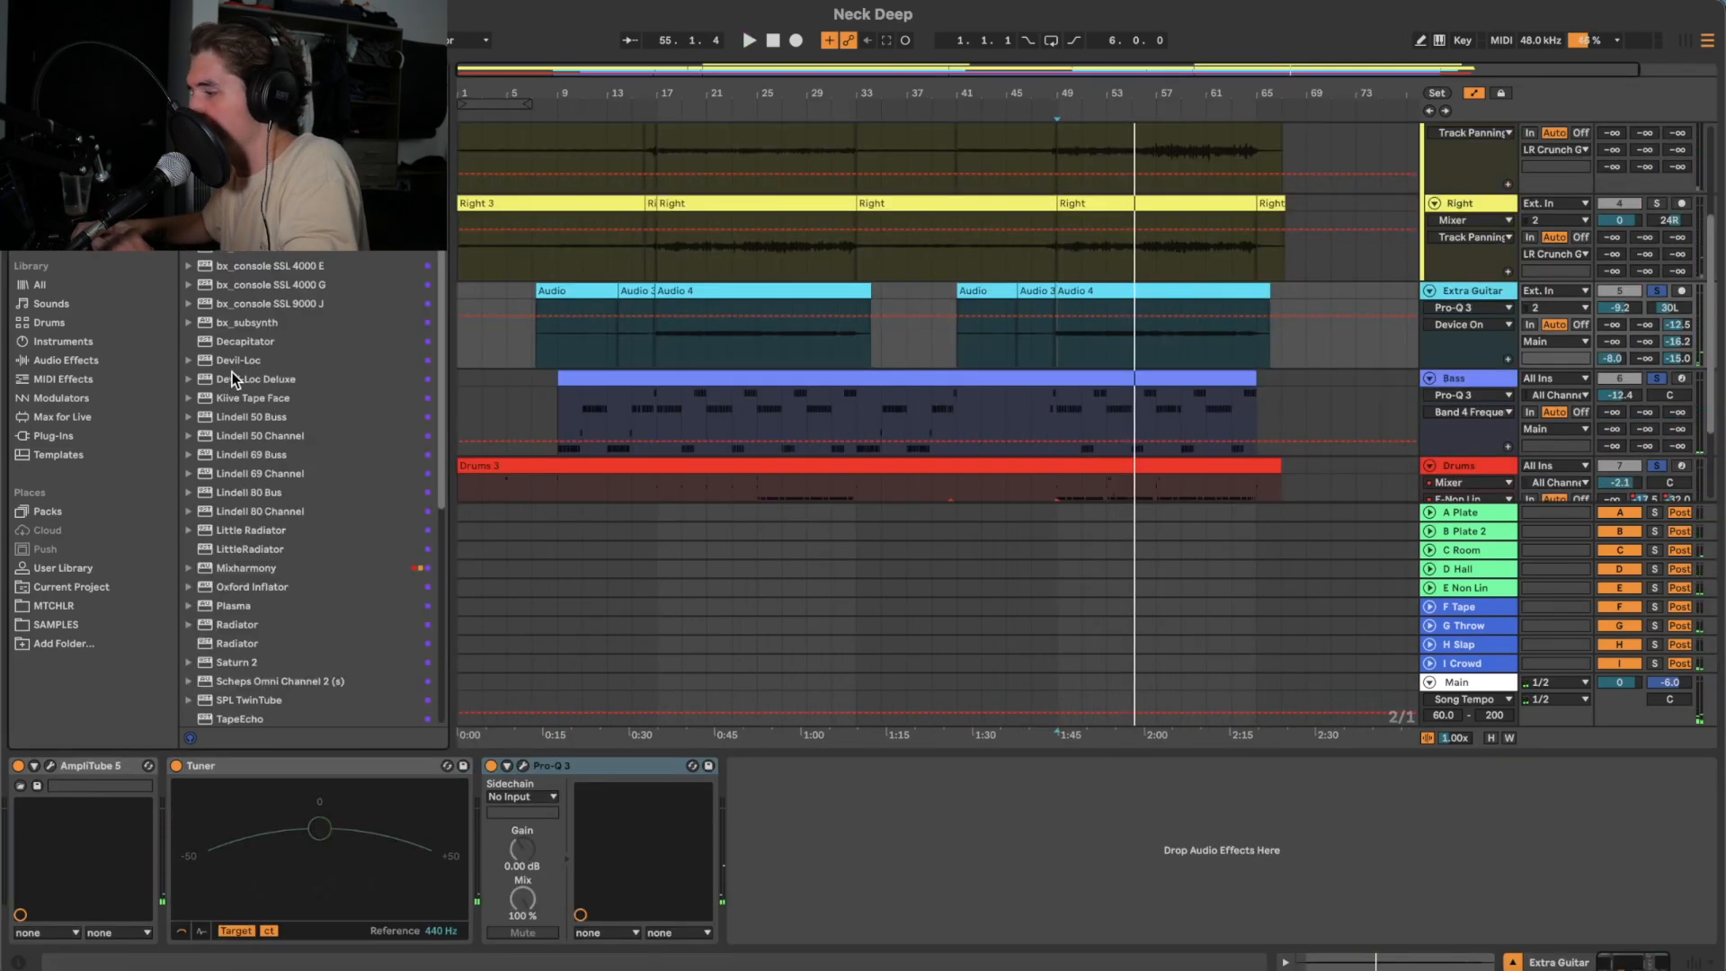
left_click_drag(236, 341, 530, 422)
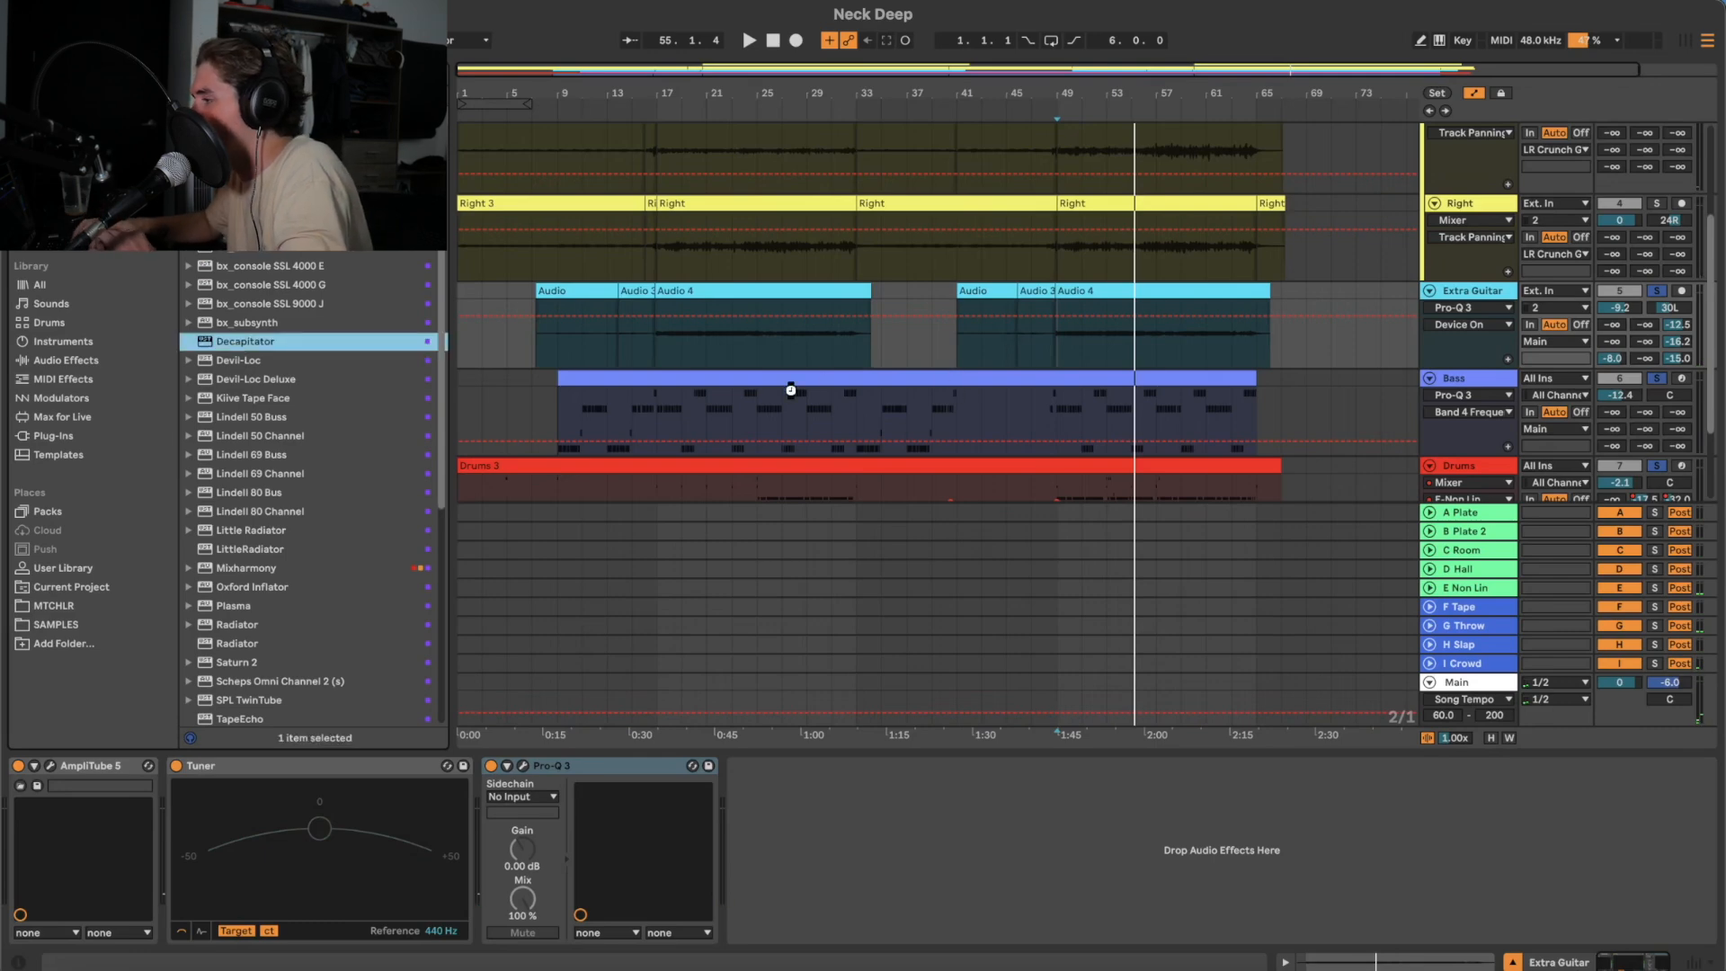
left_click_drag(649, 433, 649, 428)
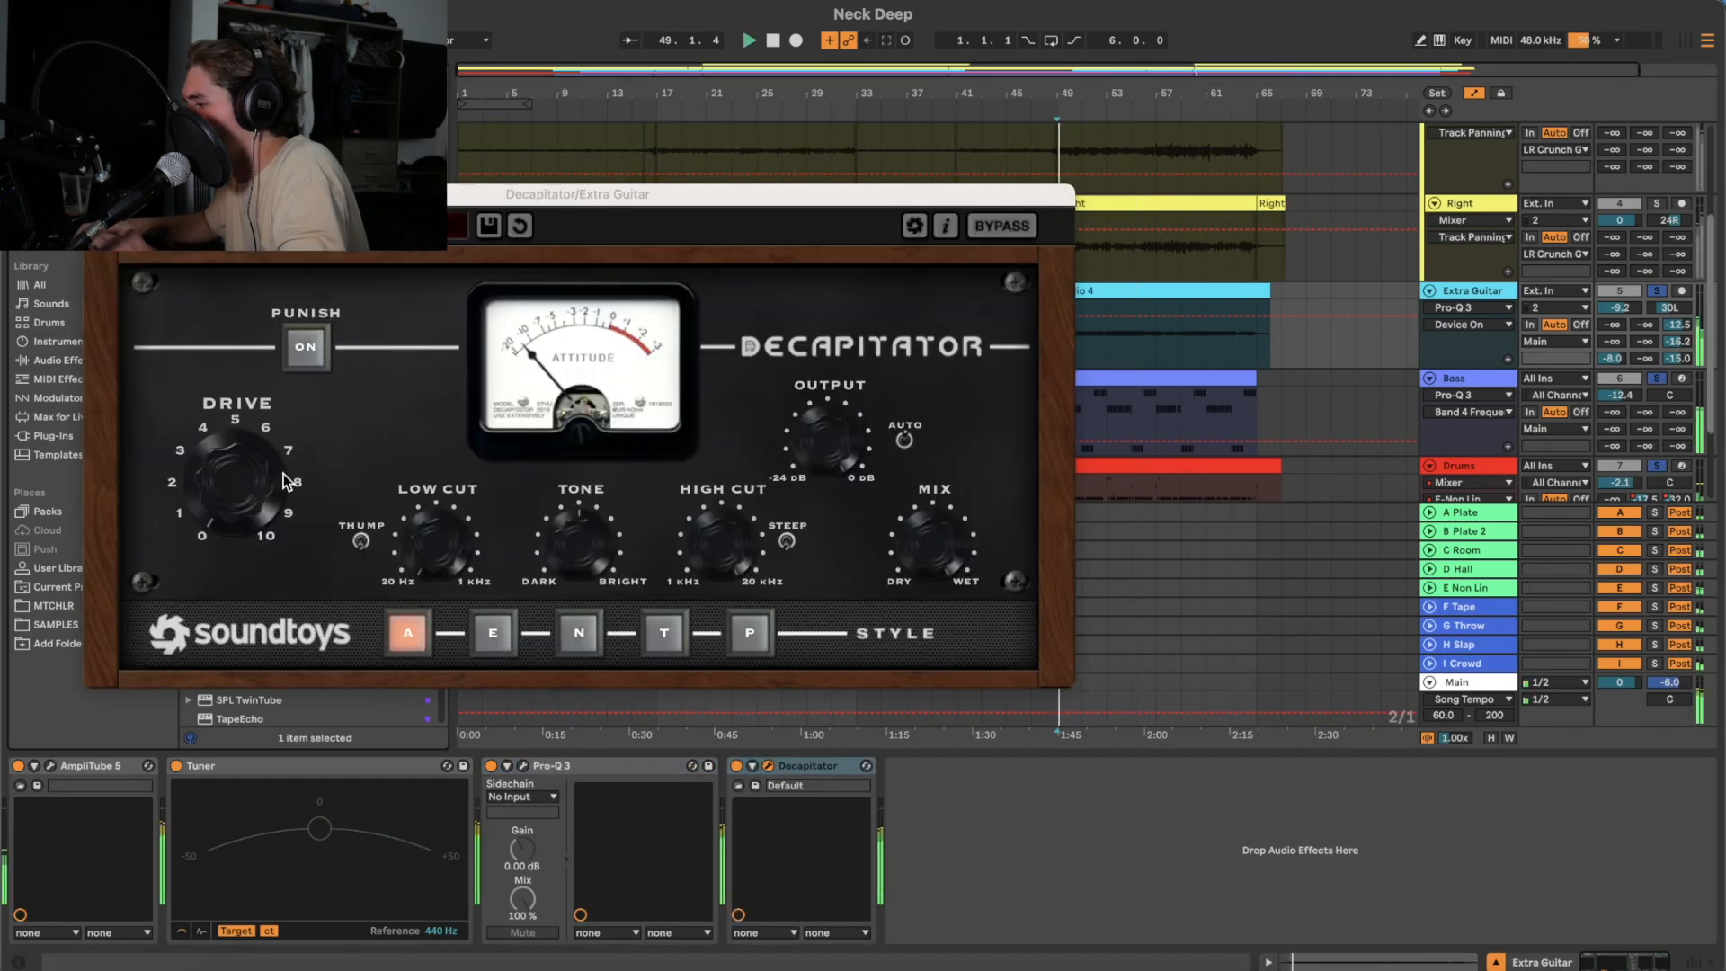
- Set Decapitator on Extra Guitar to style T, adjust its drive, tone and low cut during playback, and close its window
left_click(670, 634)
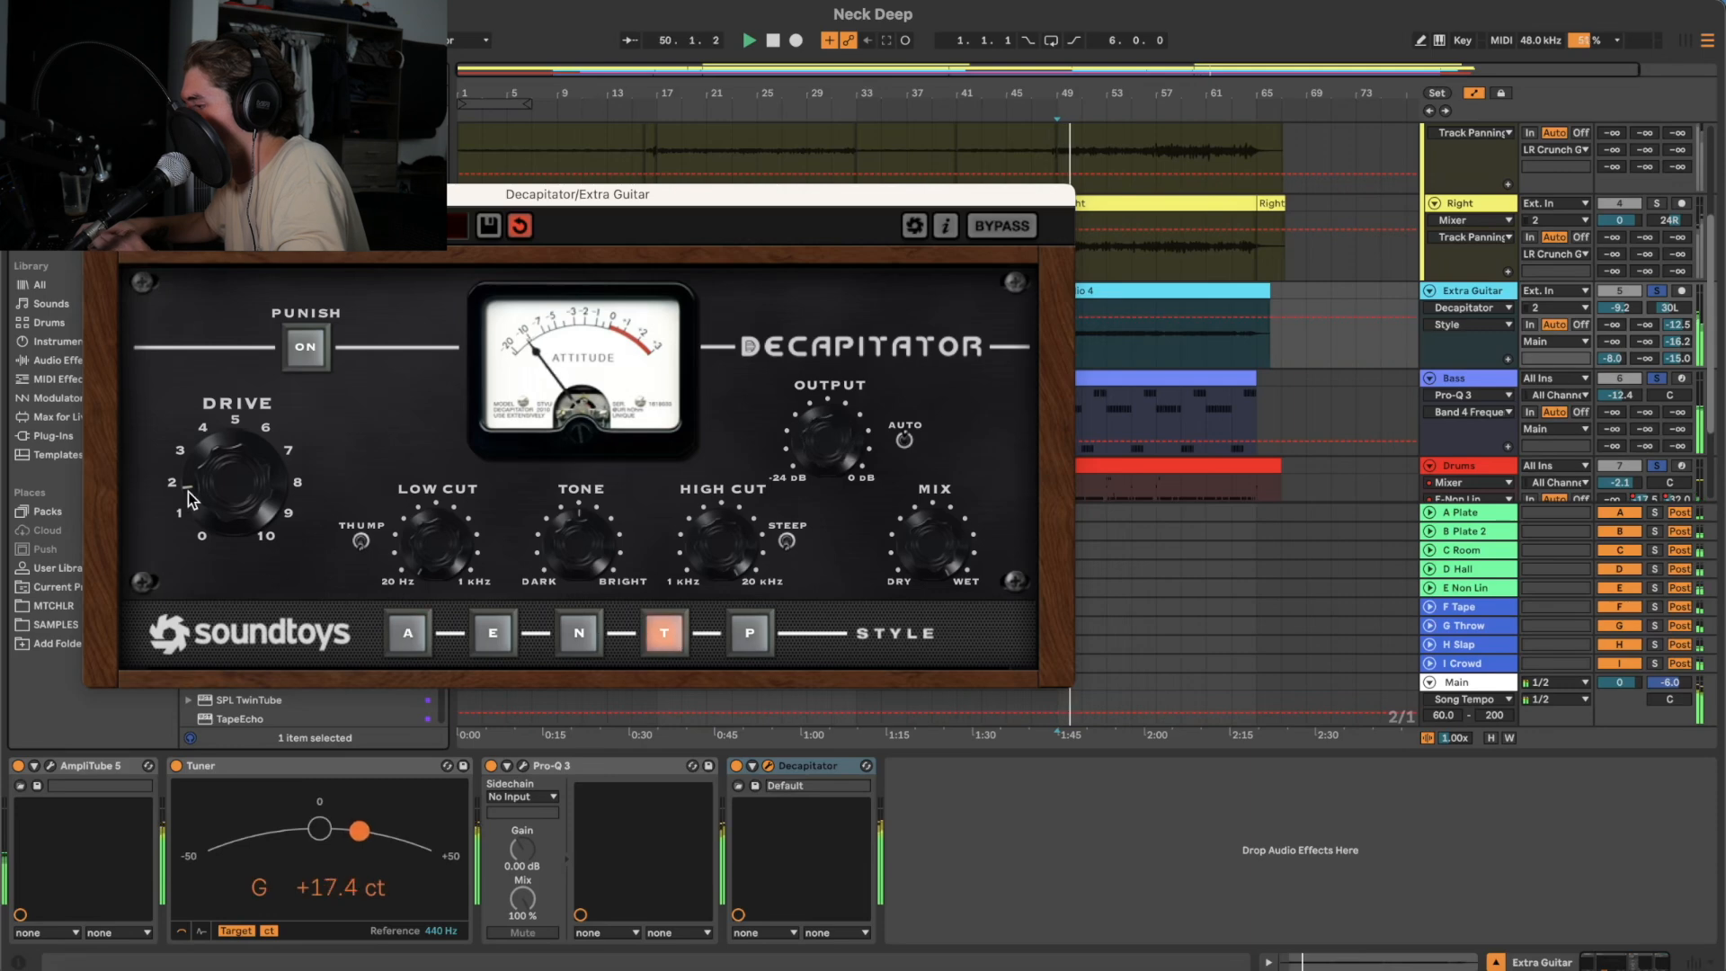
left_click_drag(187, 498, 187, 500)
left_click(565, 559)
left_click_drag(431, 562, 412, 480)
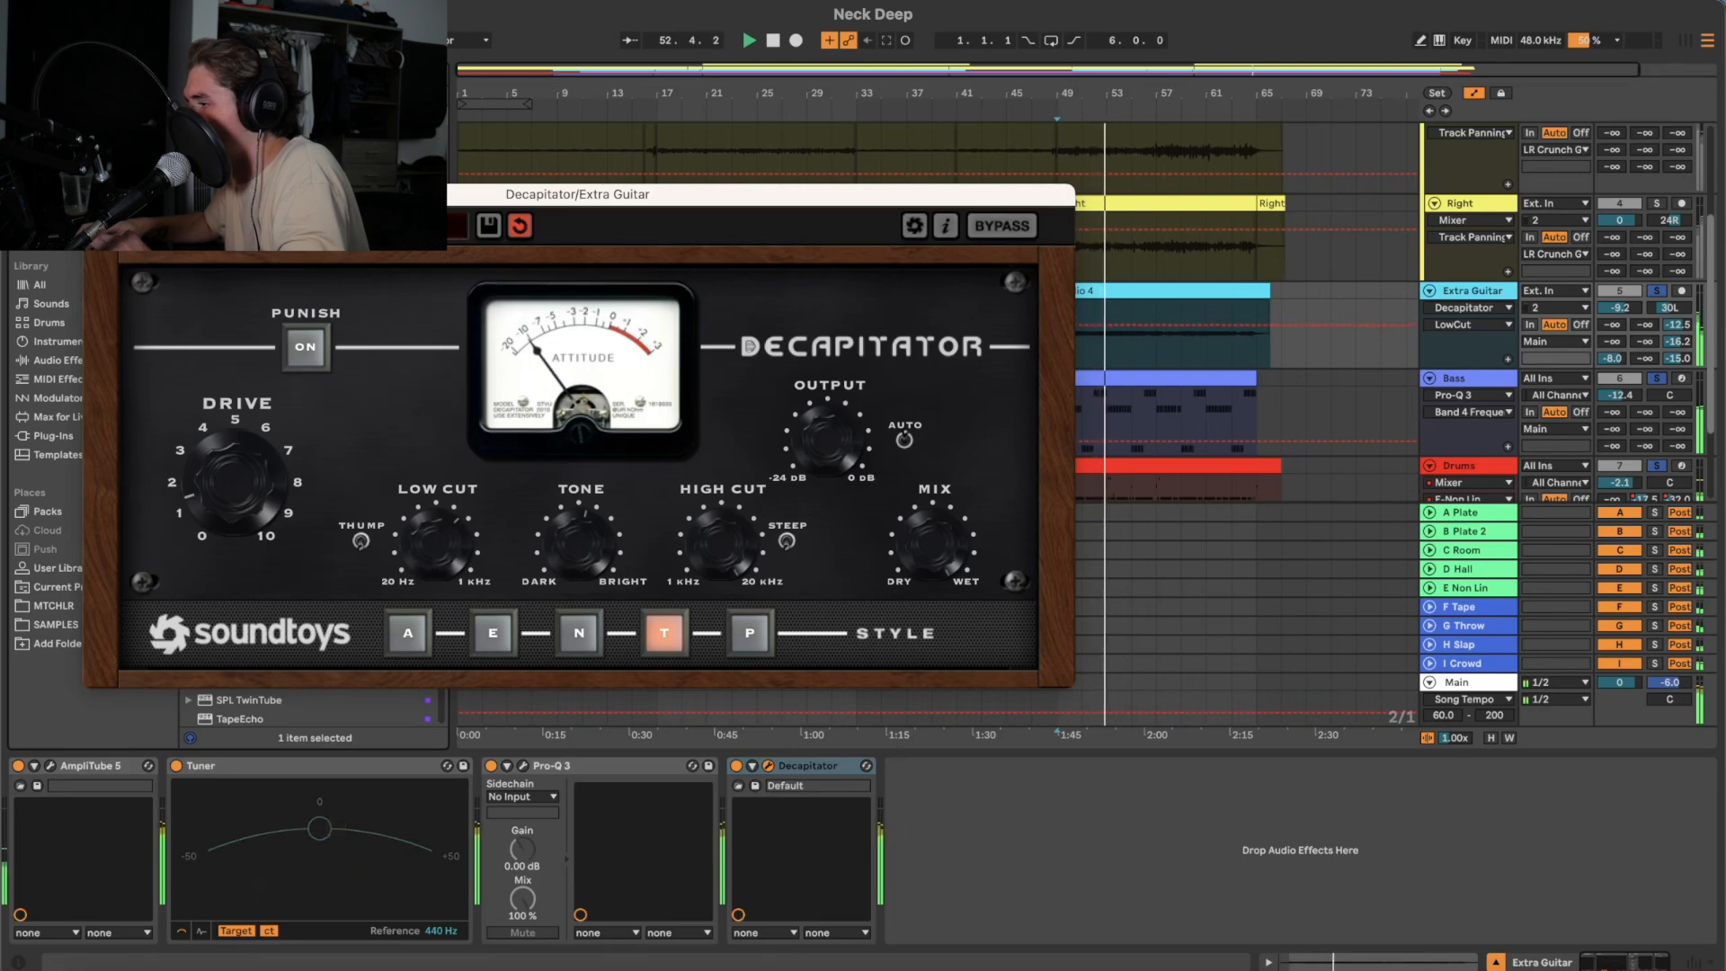
left_click(768, 765)
- Copy Decapitator from Extra Guitar to the end of the LR Crunch Guitar device chain, with LR Crunch Guitar soloed
left_click(805, 768)
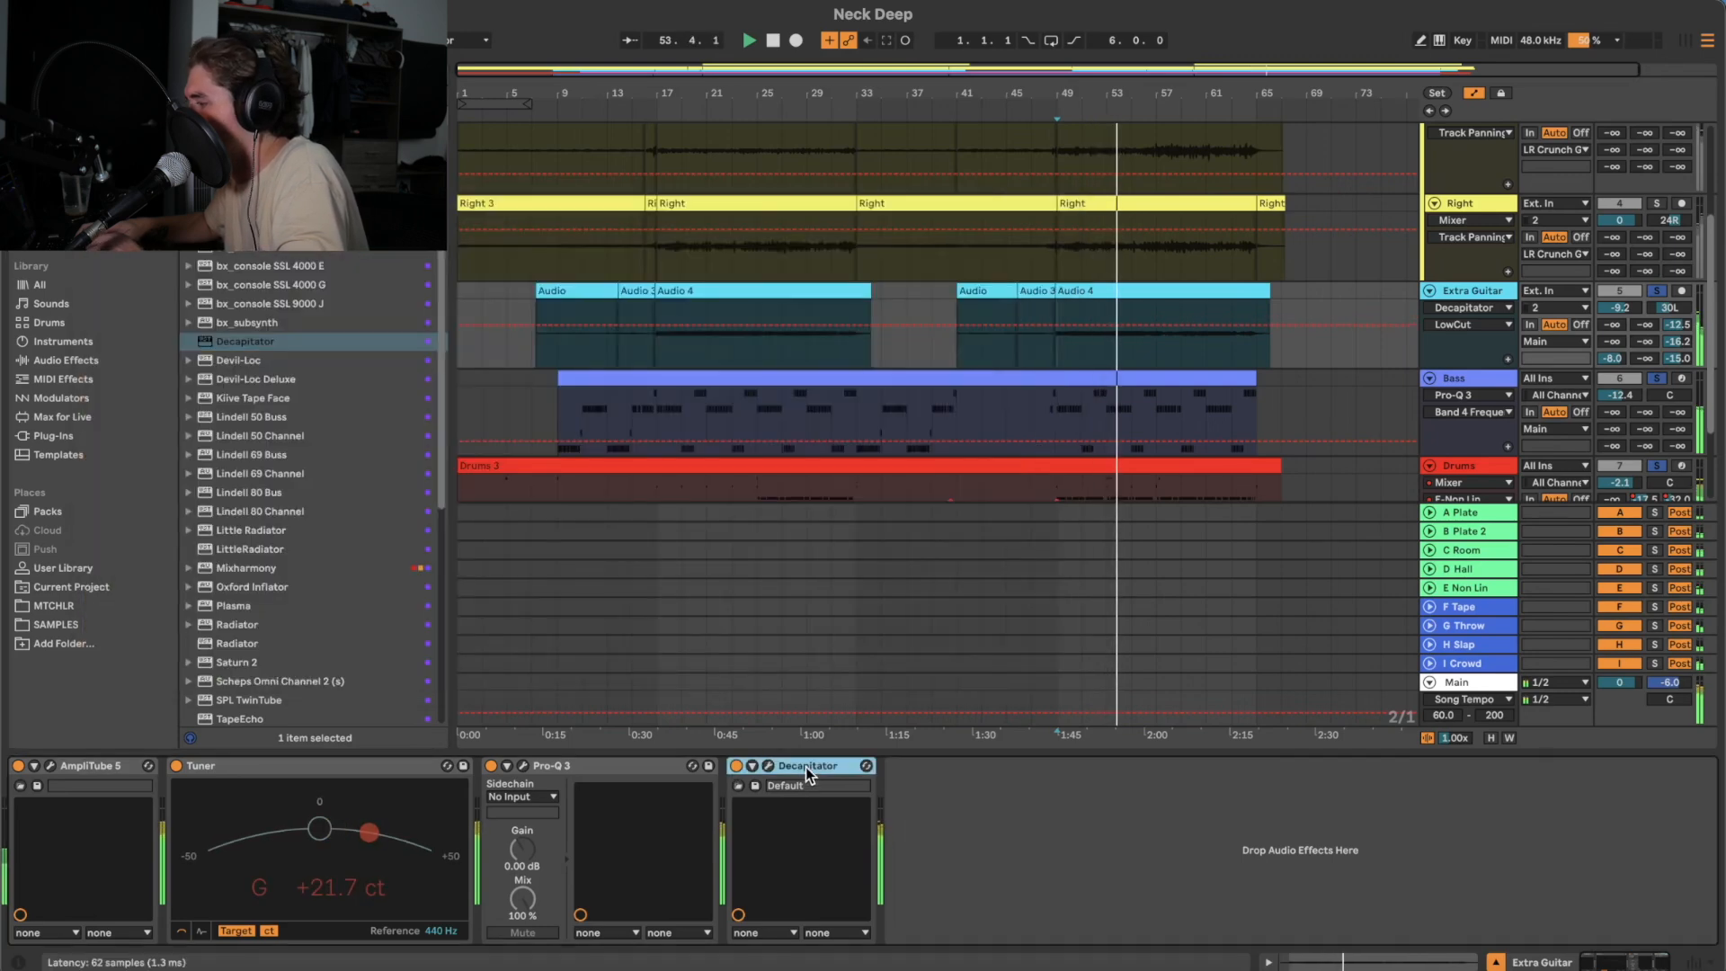
left_click(952, 342)
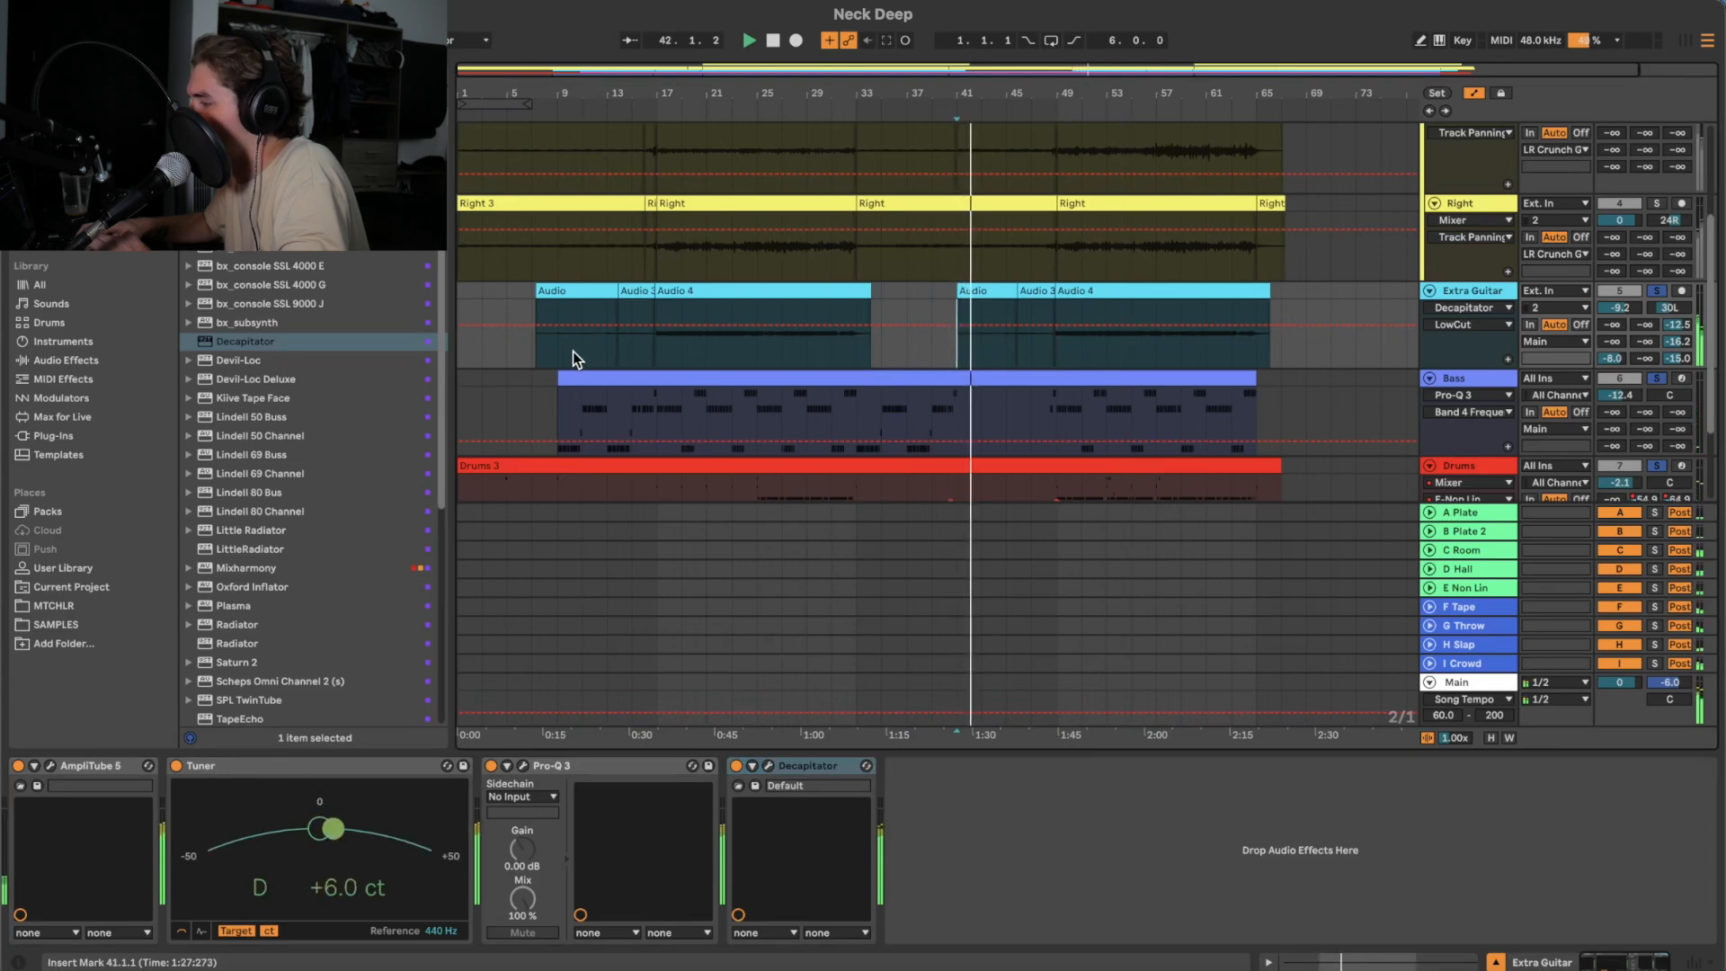
scroll(1203, 332, "up", 5)
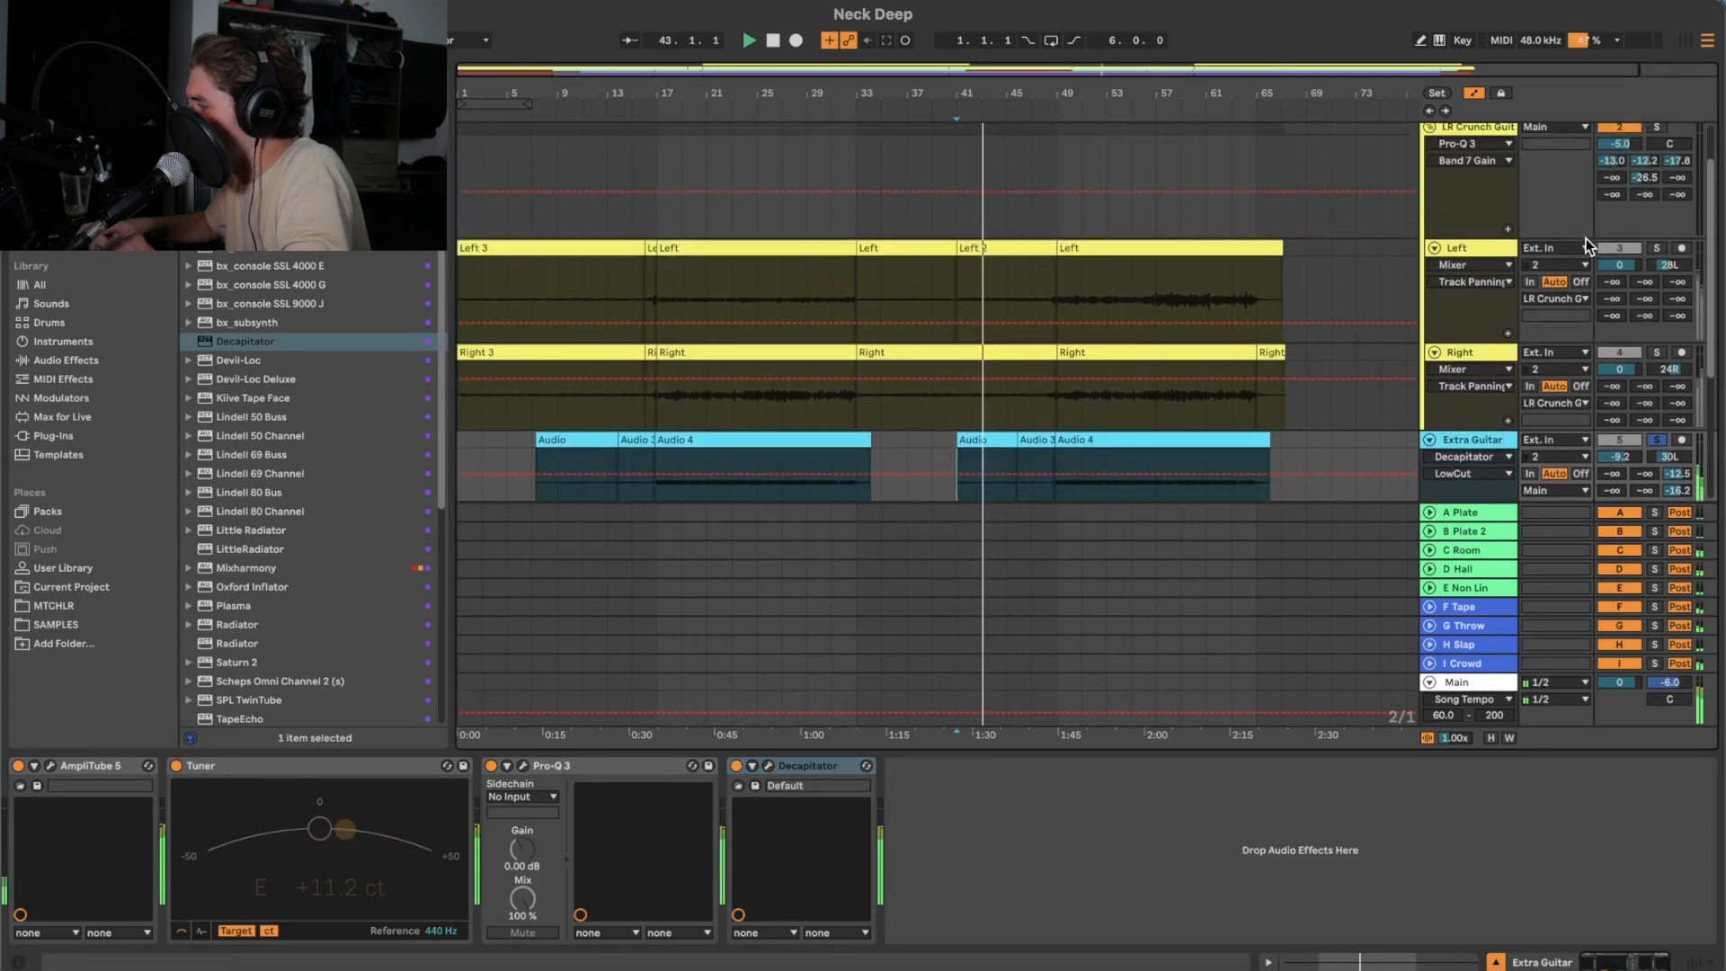
left_click(1652, 186)
left_click(1460, 182)
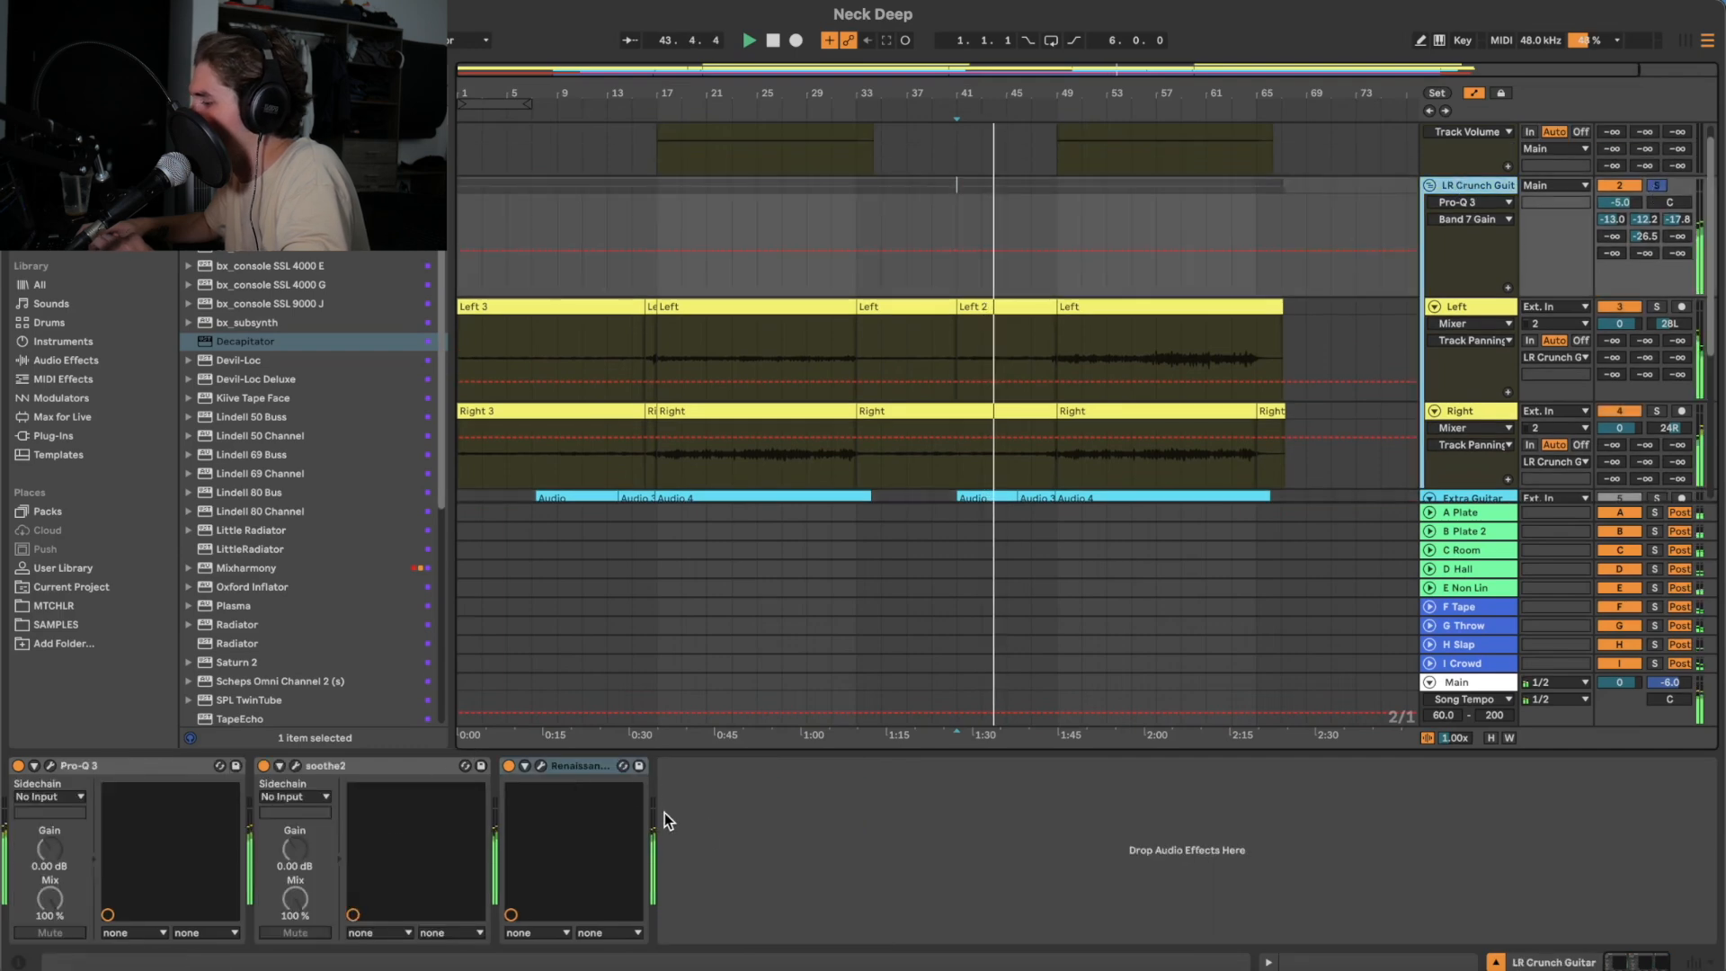
right_click(726, 840)
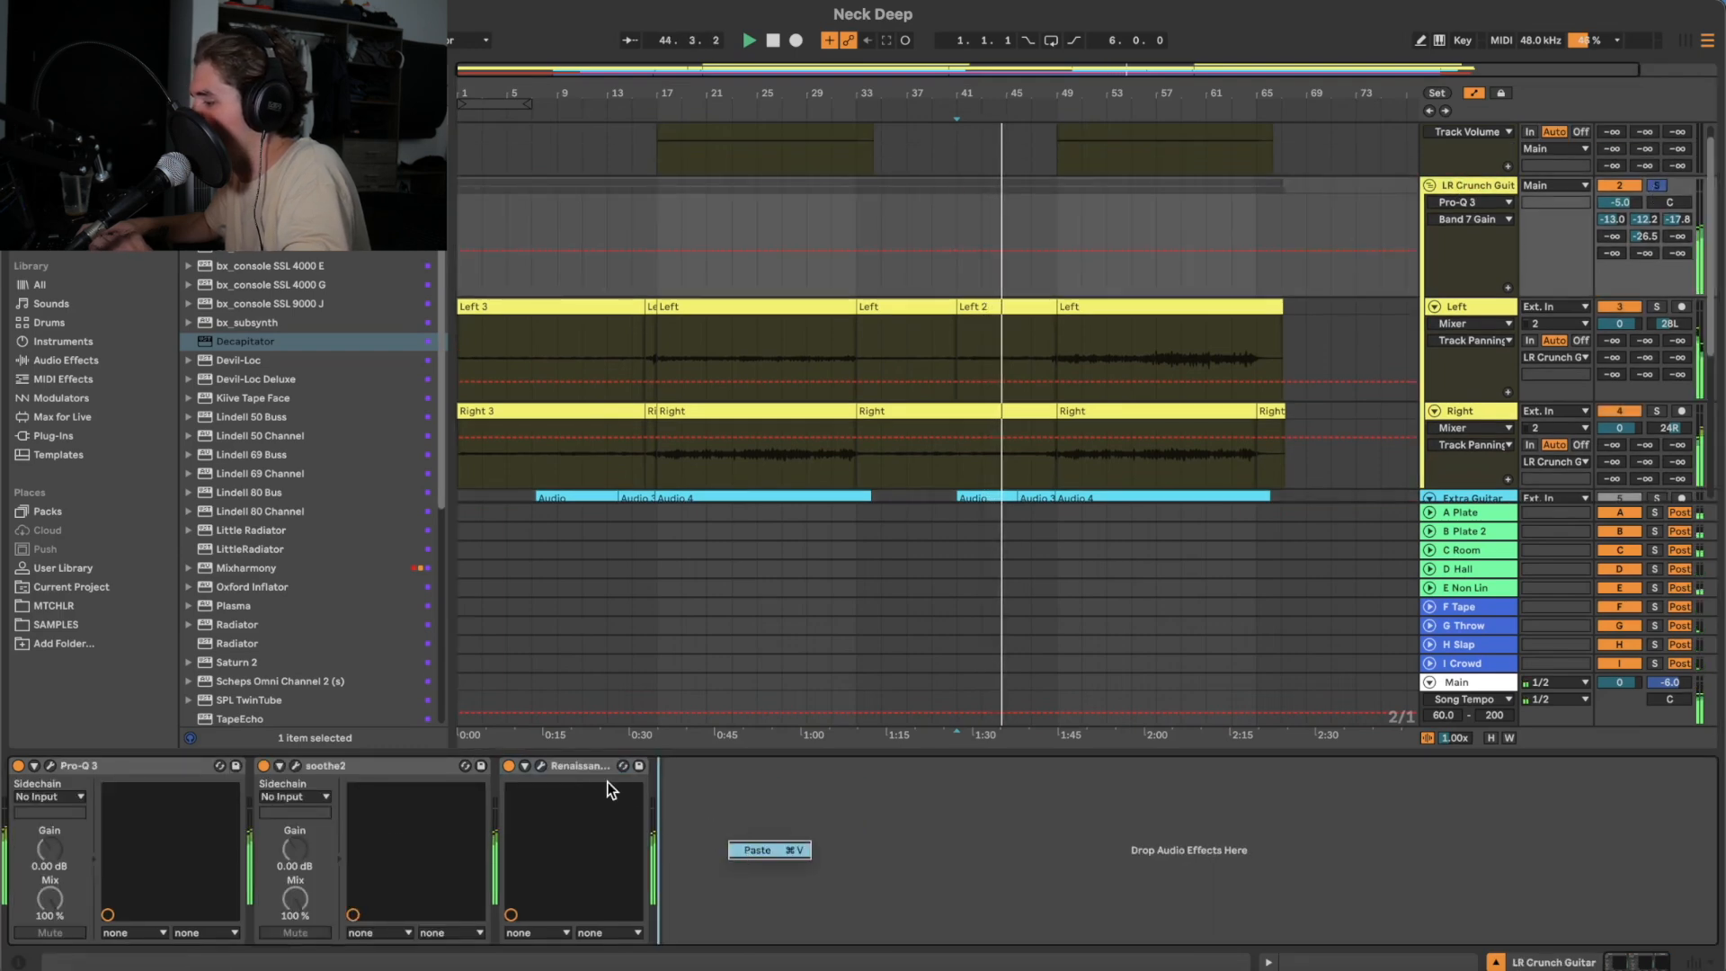
key("Return")
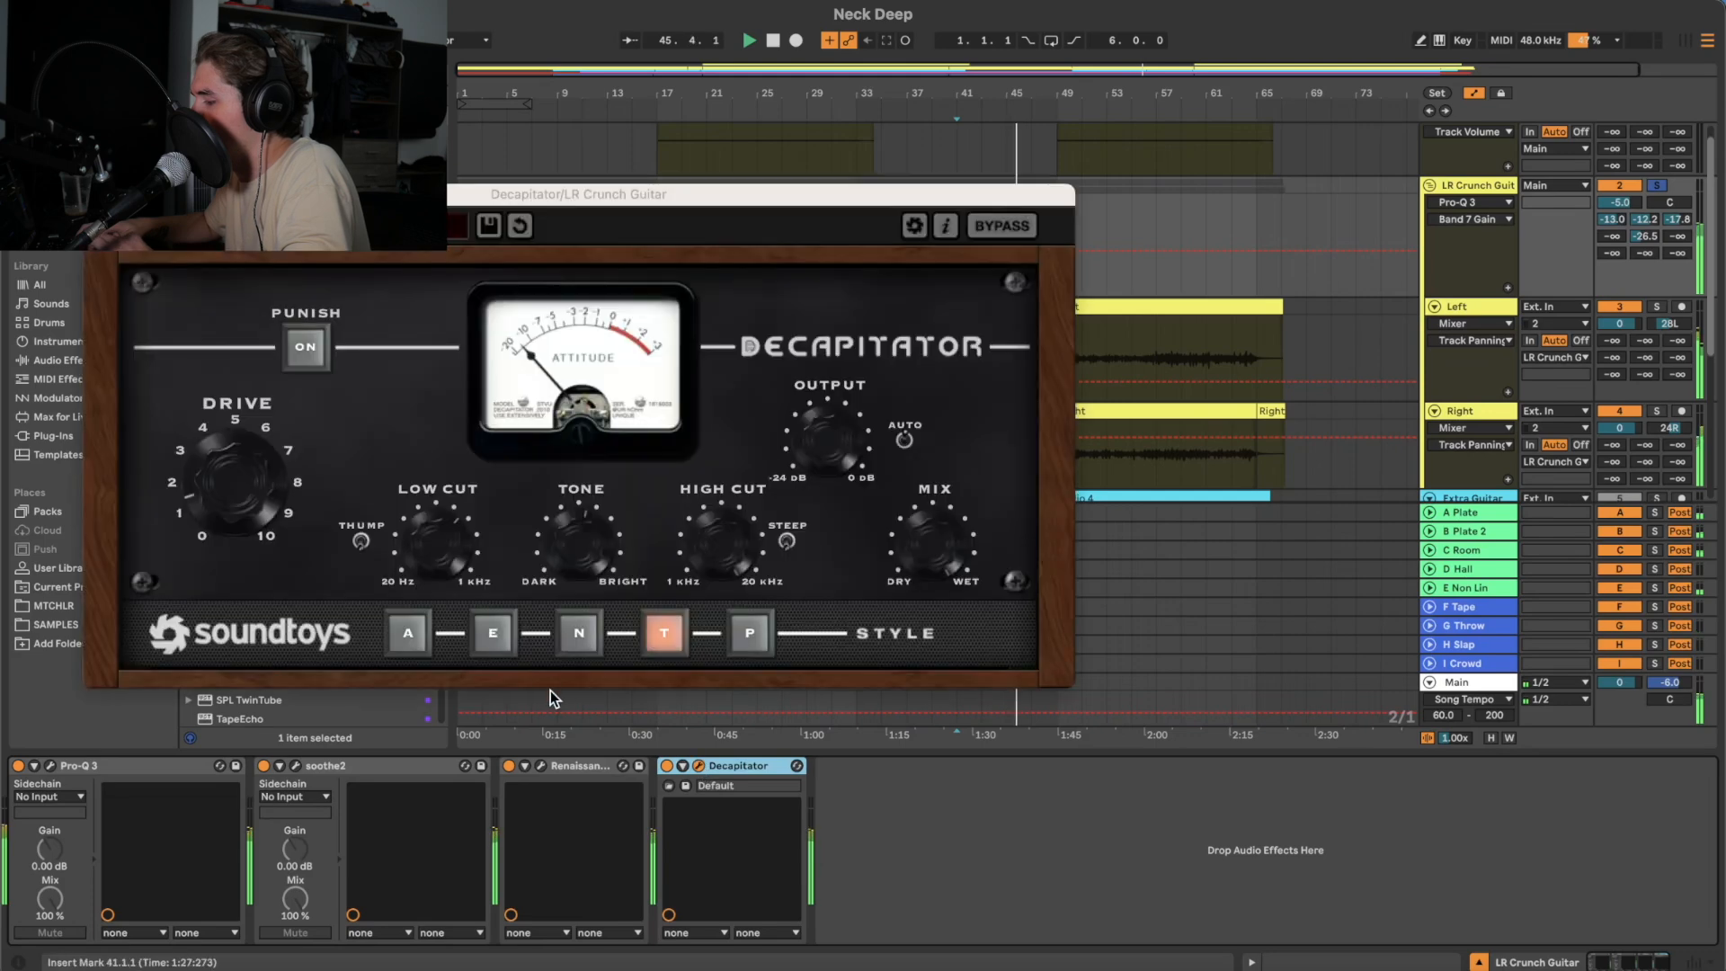
- Adjust the low cut and tone of Decapitator on LR Crunch Guitar during playback, and close its window
left_click_drag(436, 541, 440, 565)
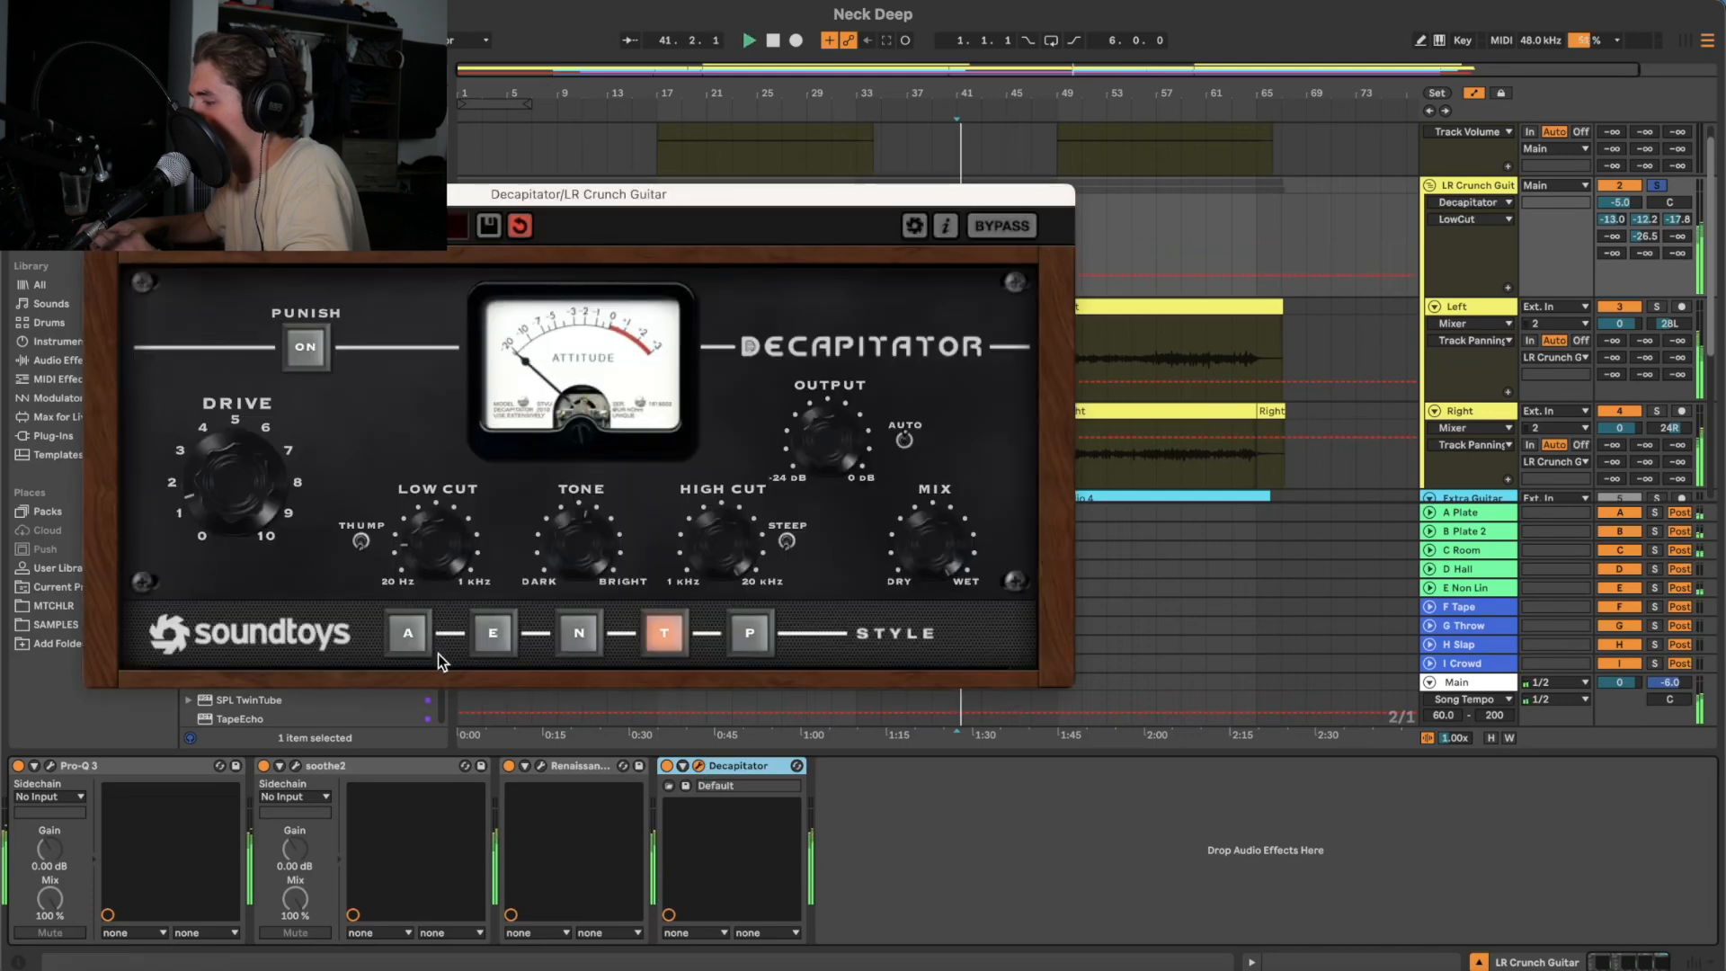
left_click(585, 564)
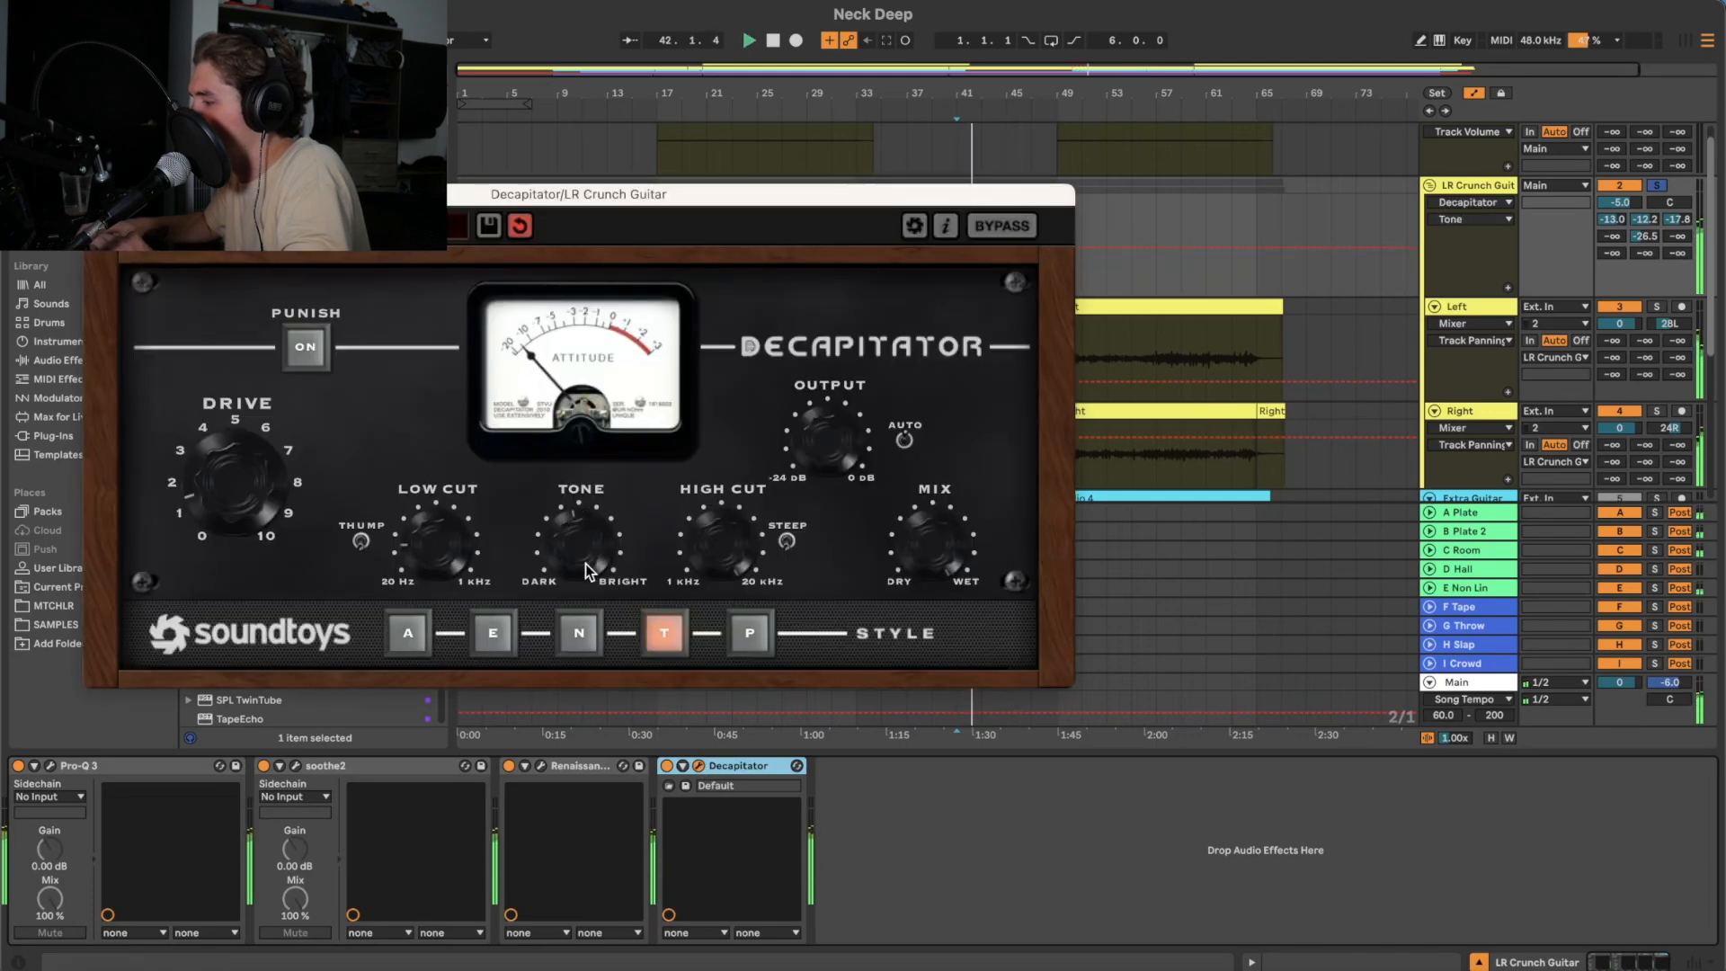
left_click(435, 528)
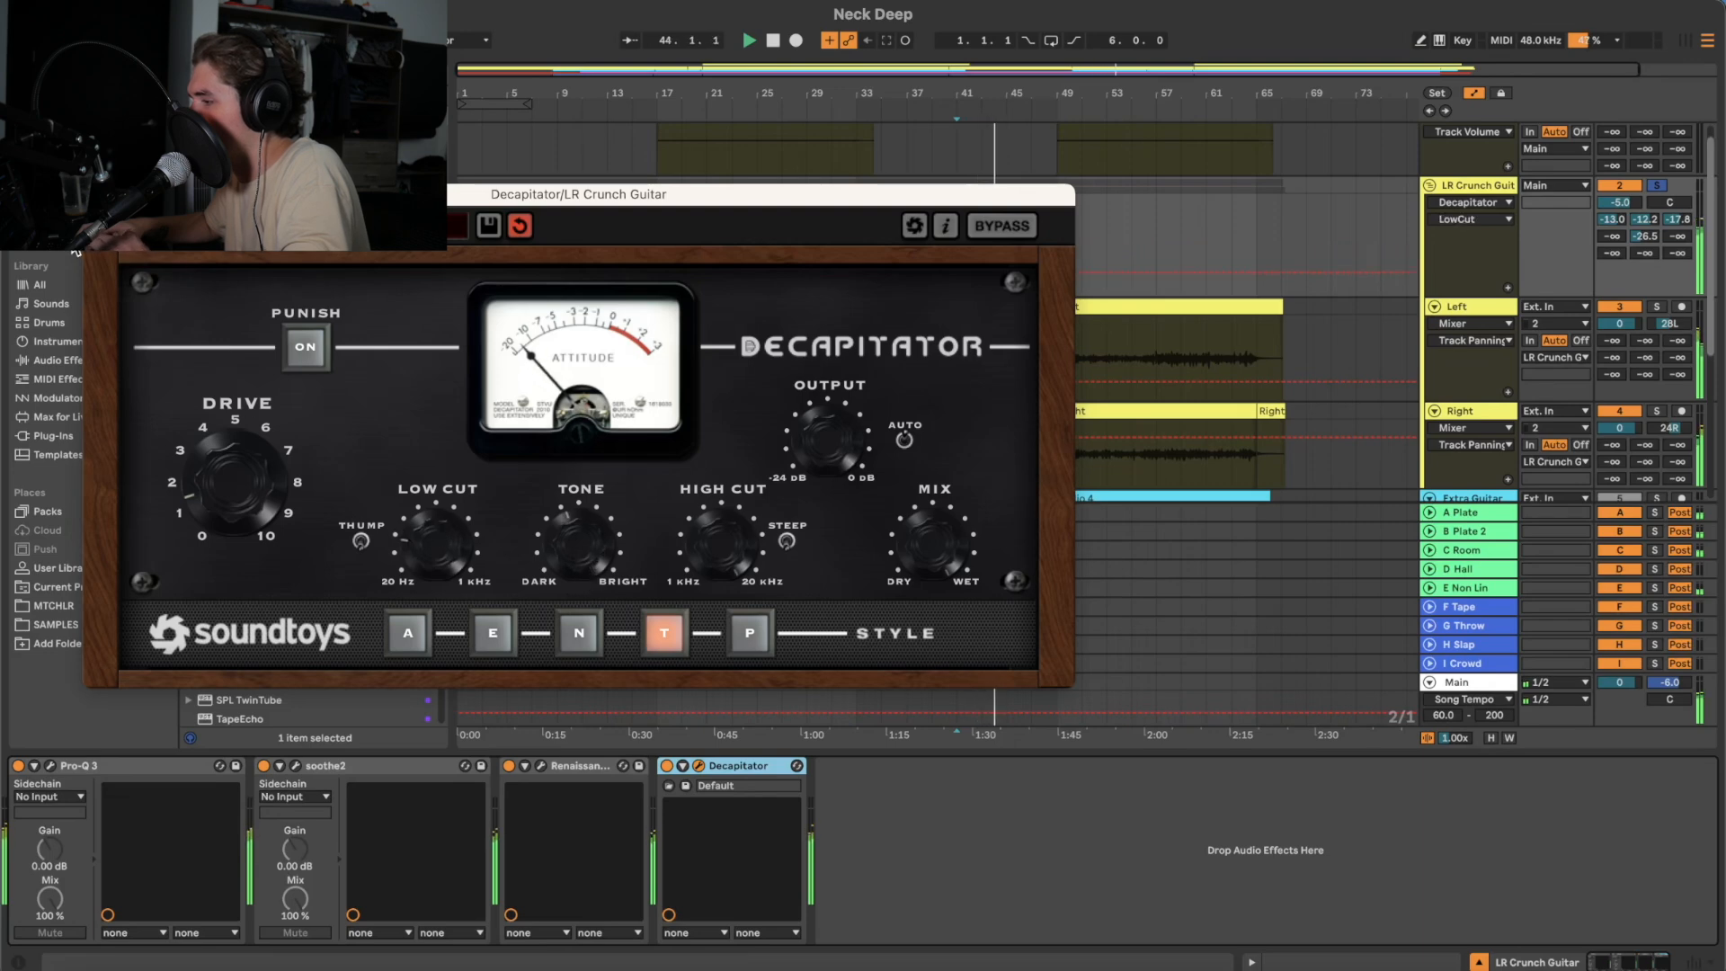
left_click(96, 195)
- Check the Pro-Q 3 curve on LR Crunch Guitar and the AmpliTube 5 mixer on the Left track
left_click(50, 766)
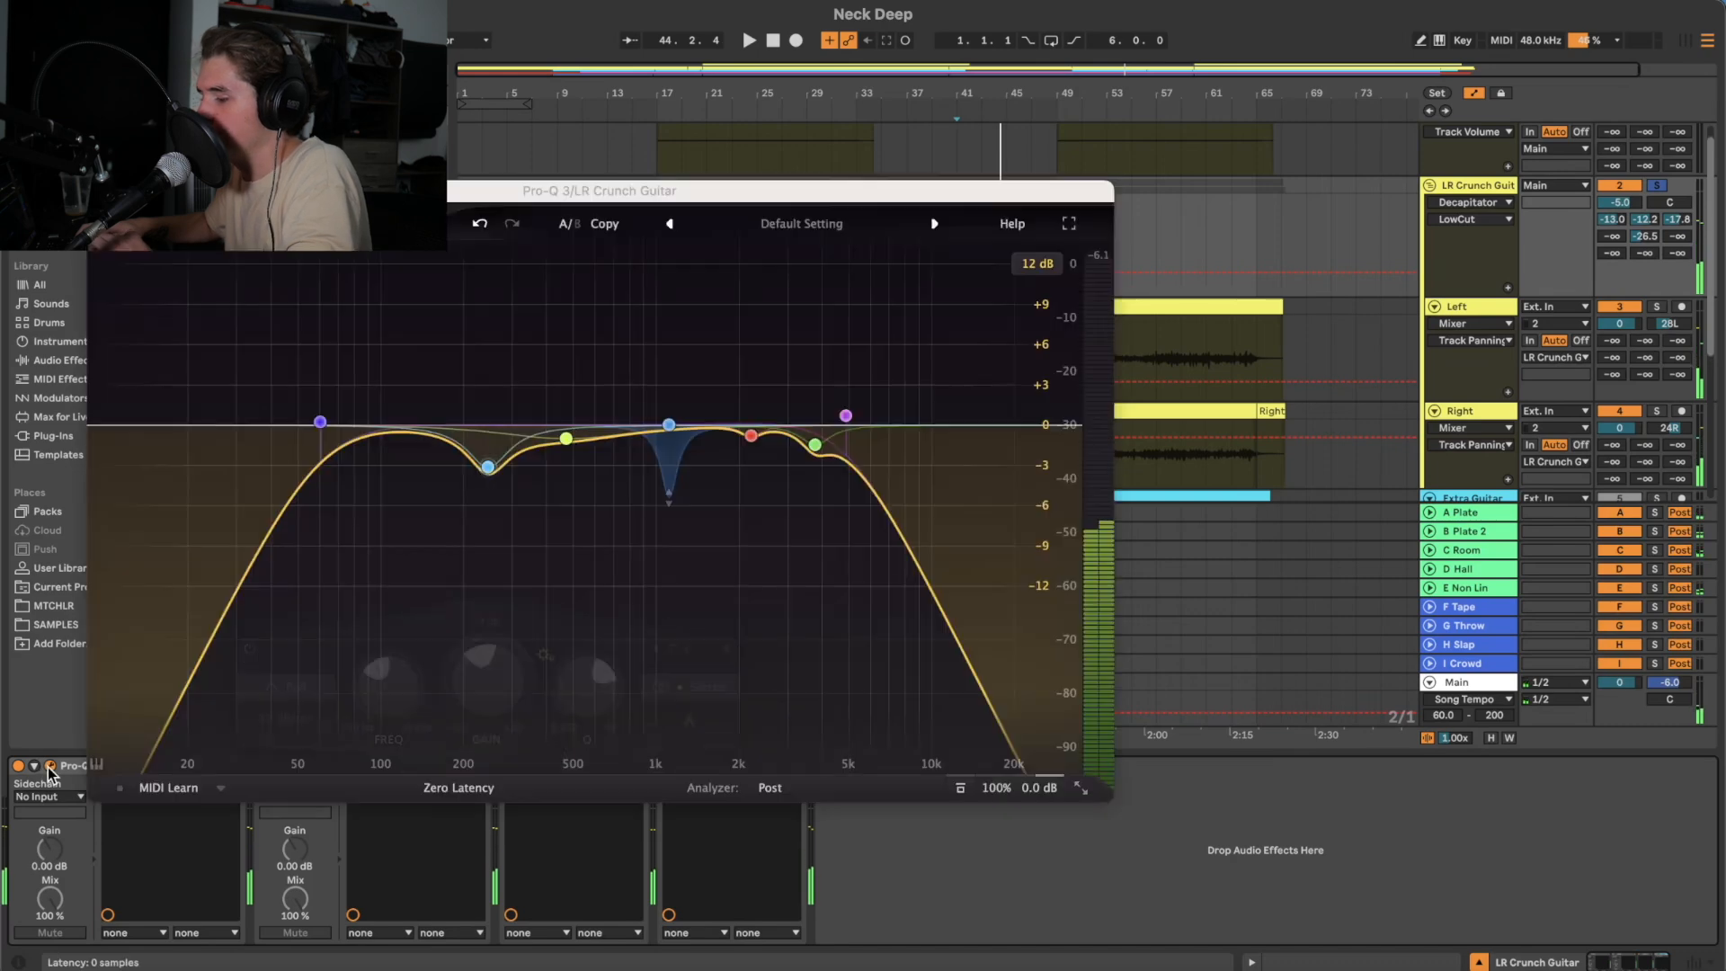
left_click(94, 183)
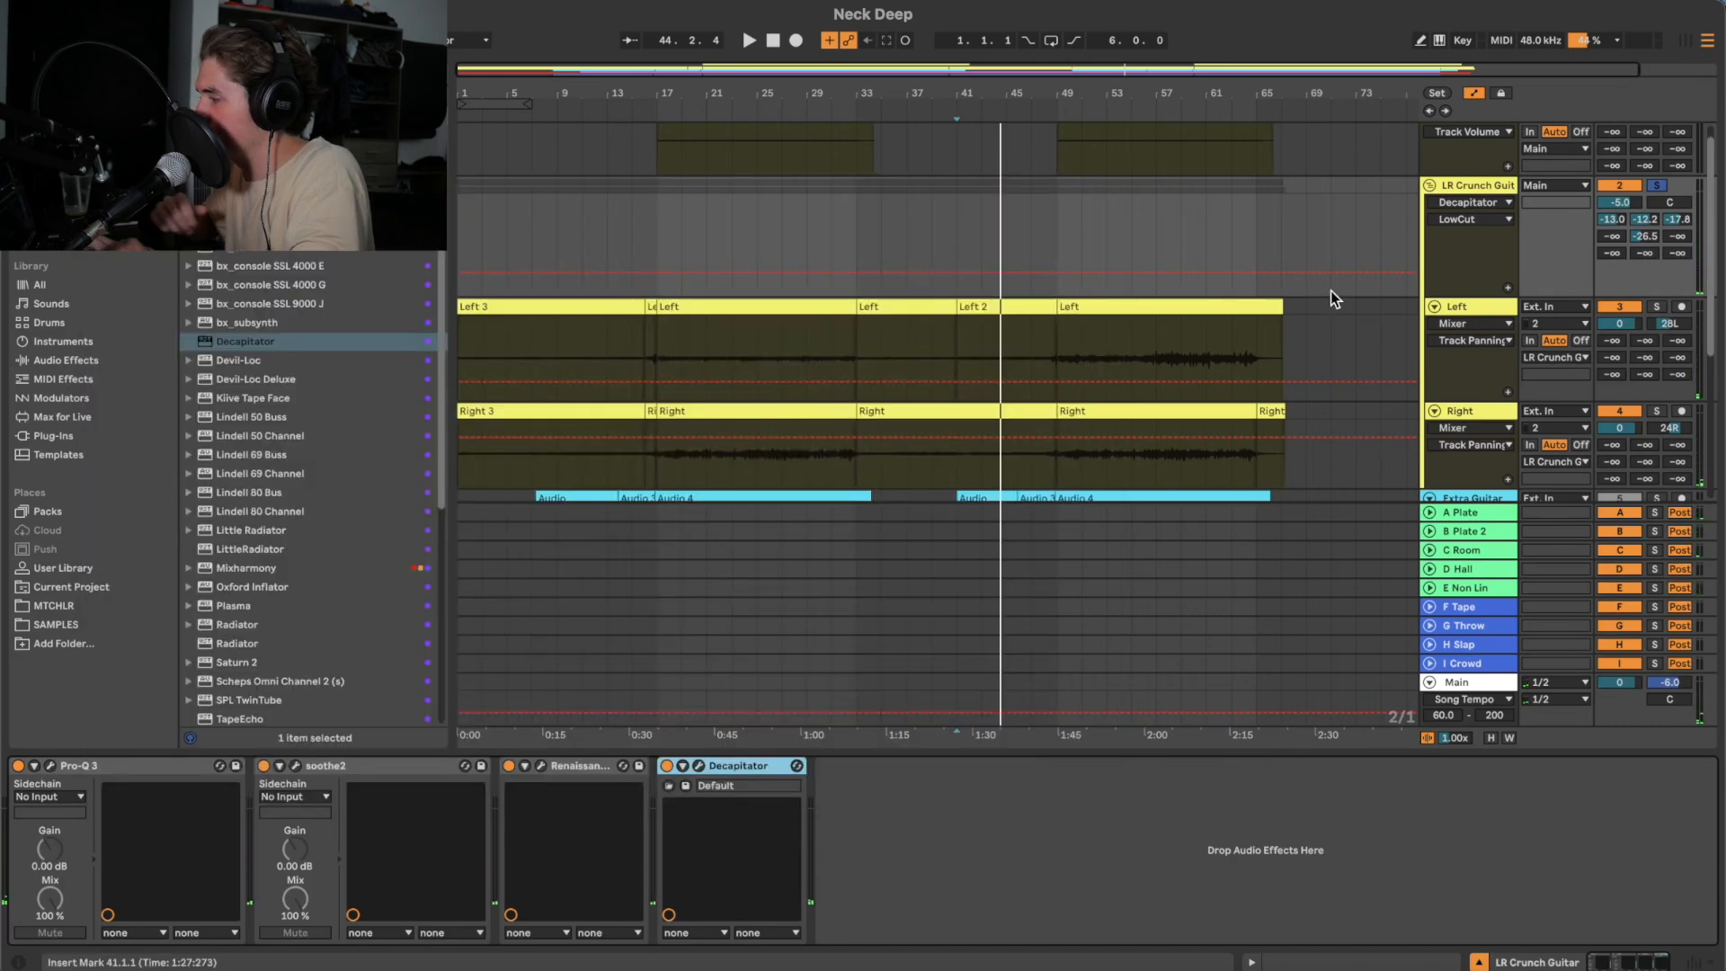
left_click(1438, 315)
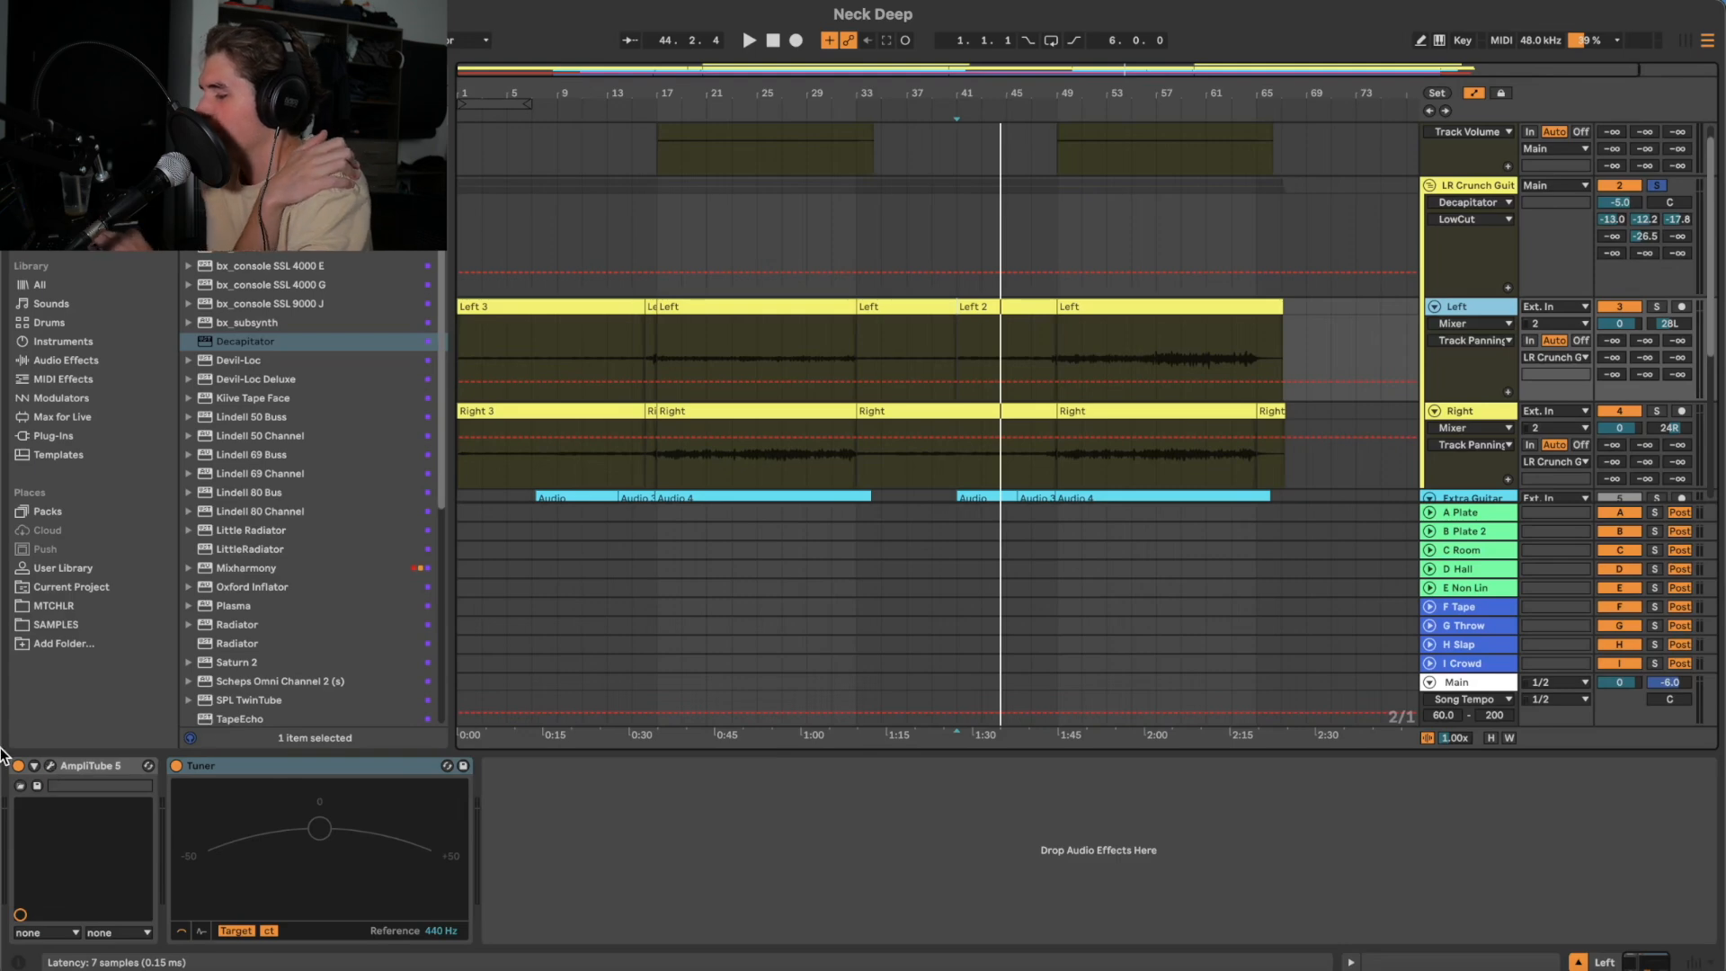
left_click(50, 765)
left_click(607, 197)
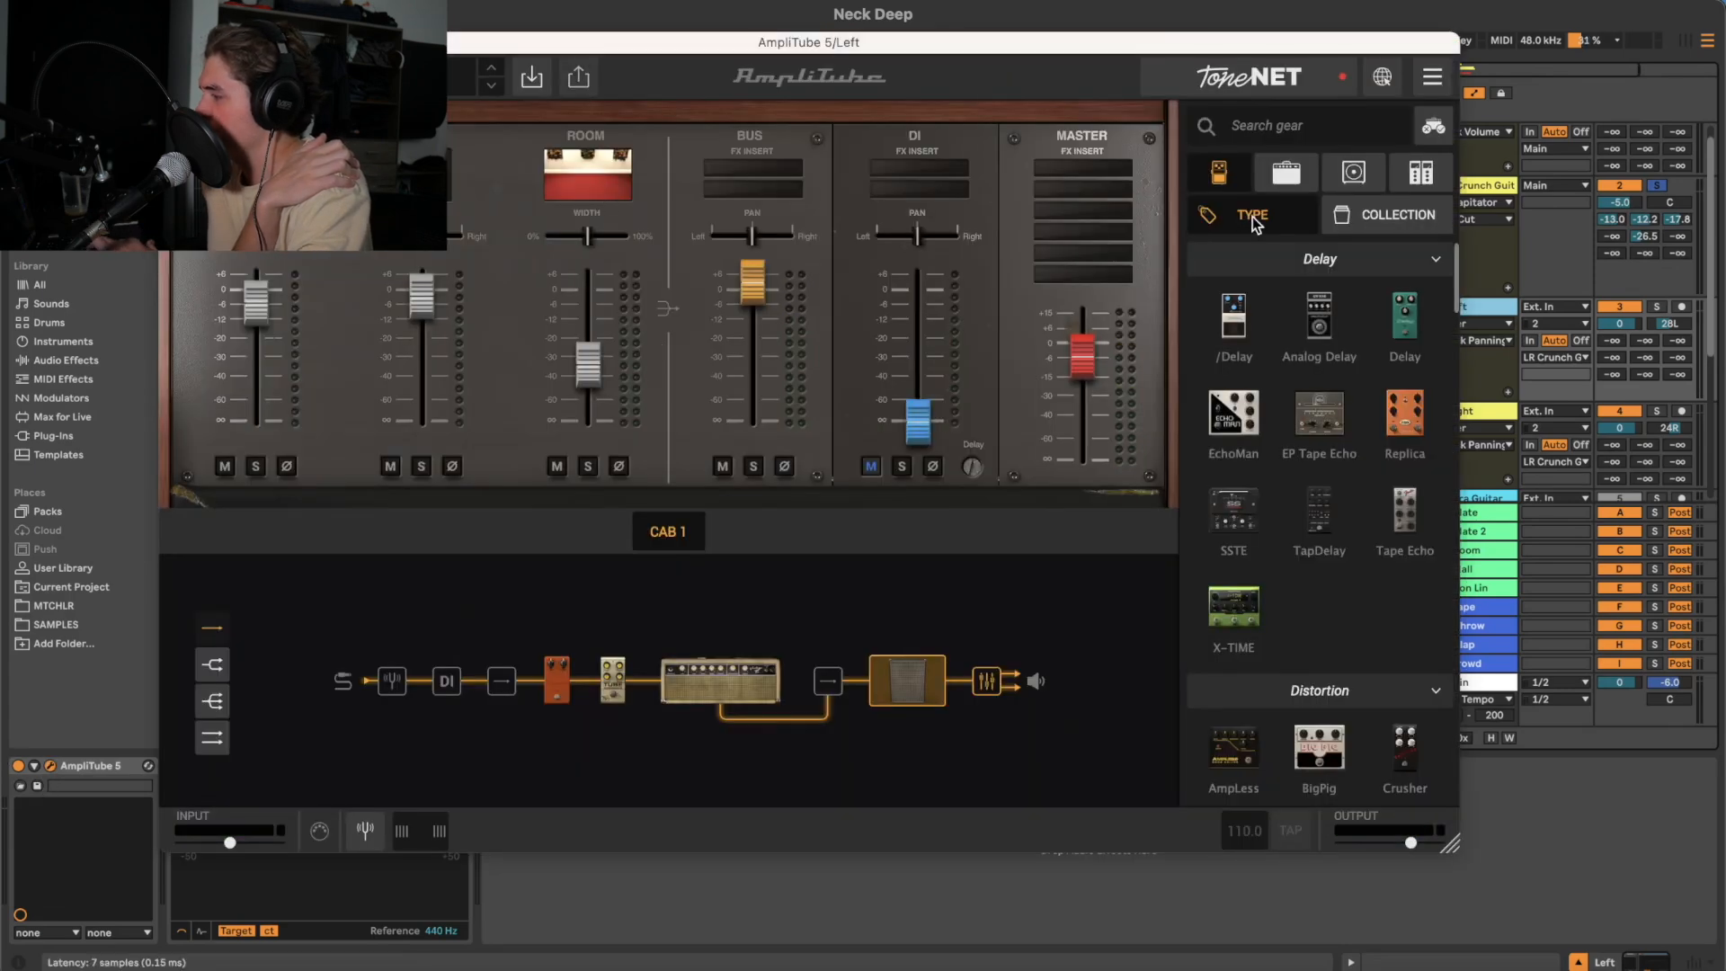
- Set the cabinet room in AmpliTube 5 on the Right track to Amp Closet and hide the plug-in window
left_click(1417, 183)
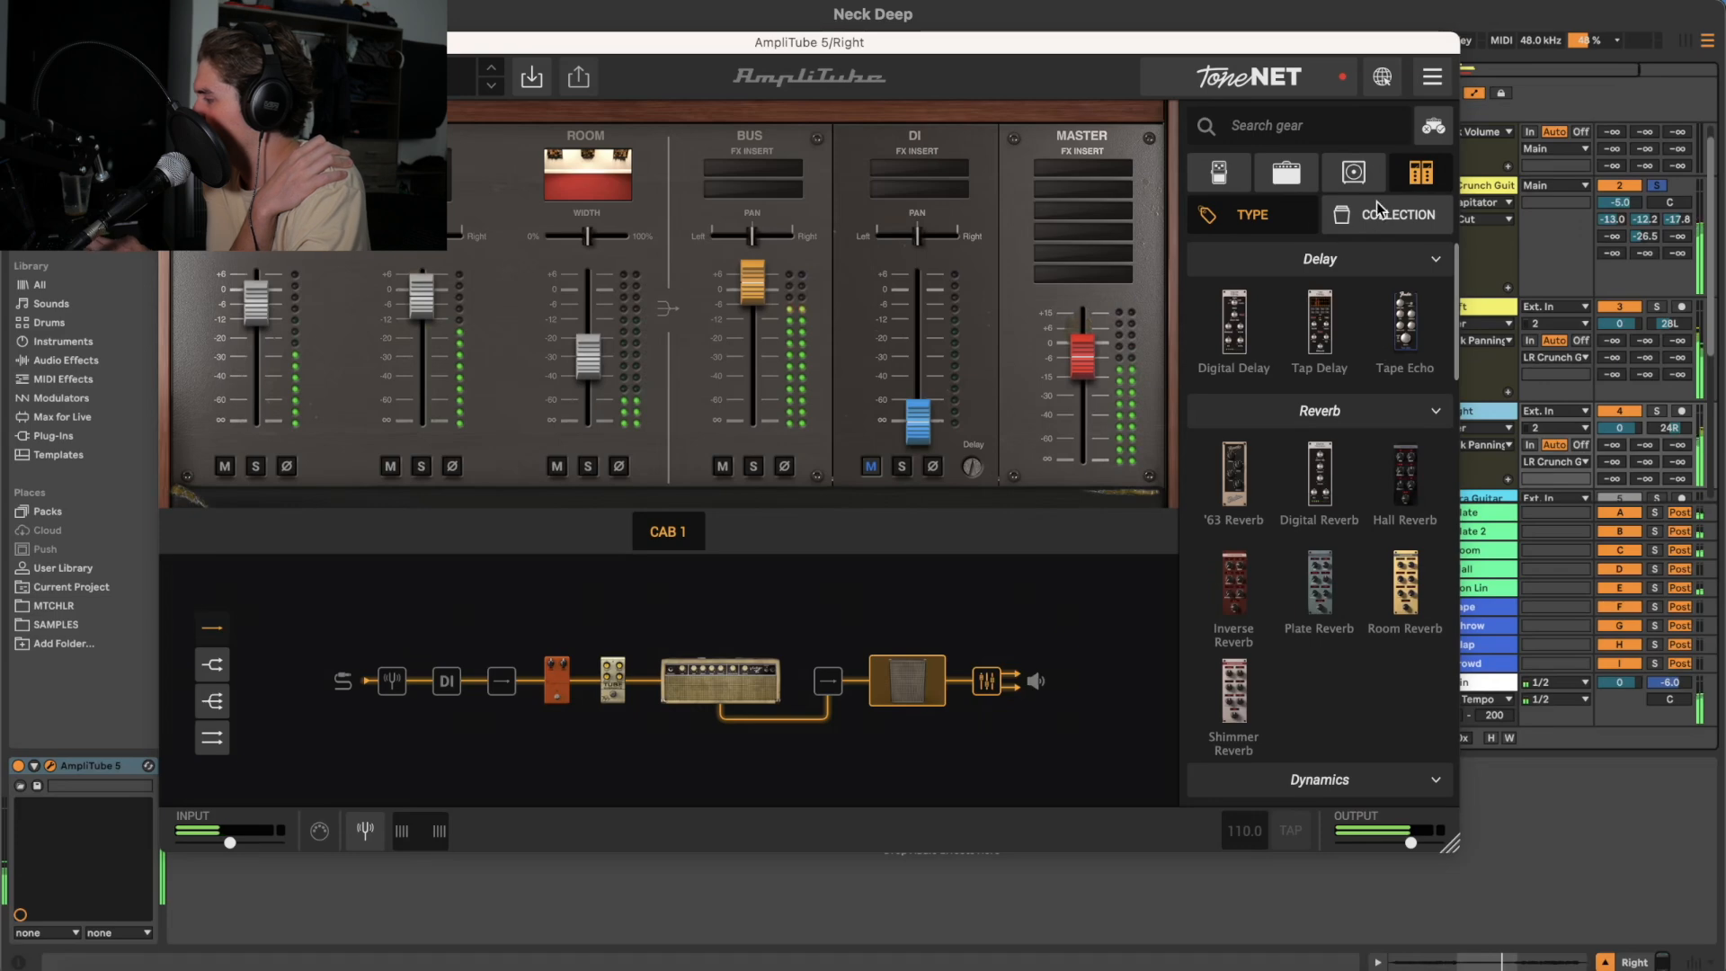
left_click(1354, 172)
left_click(1404, 218)
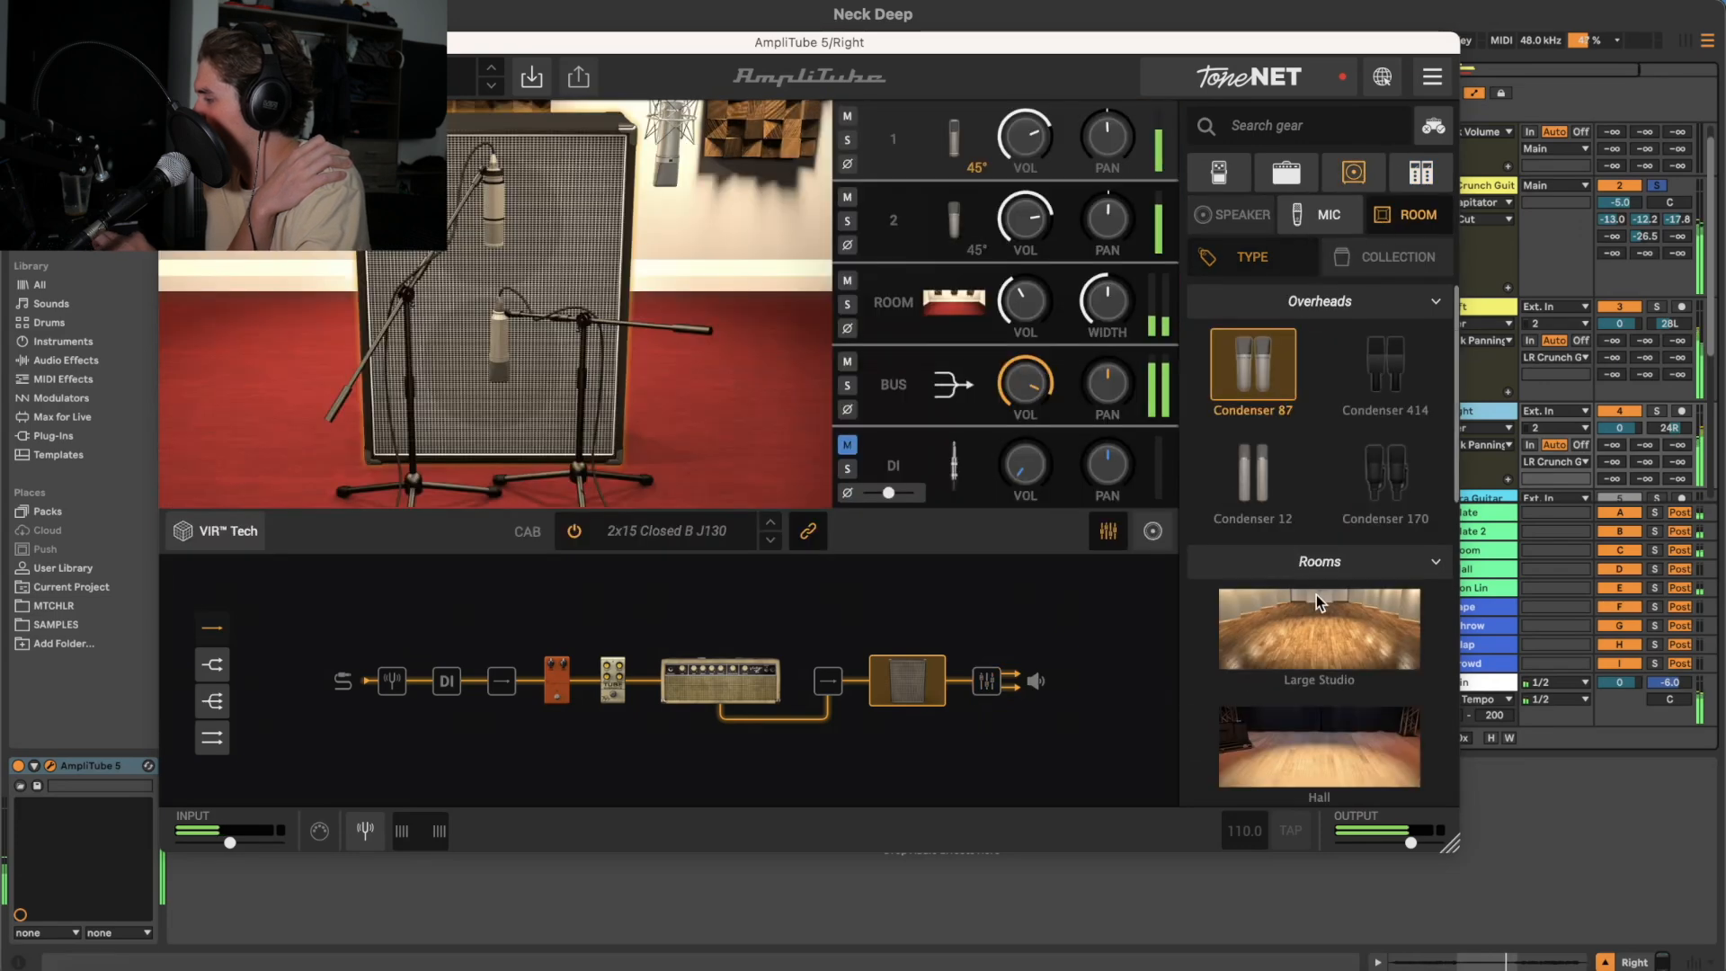
scroll(1317, 595, "down", 3)
left_click(1313, 676)
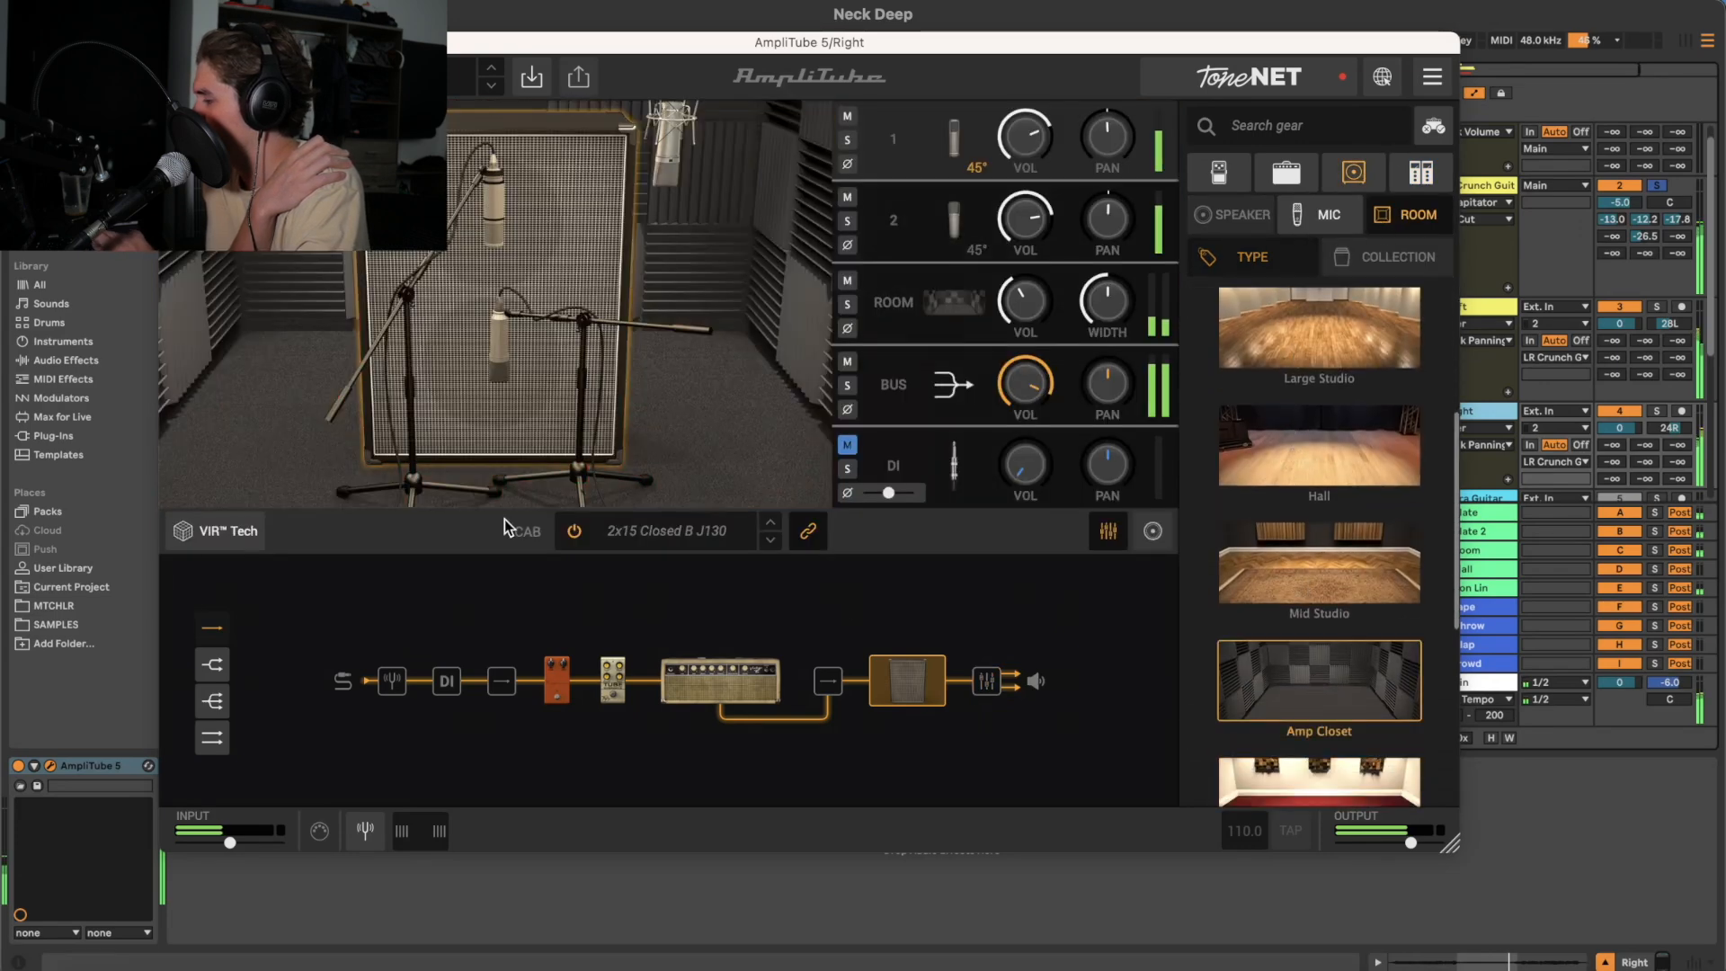
key("super+alt+p")
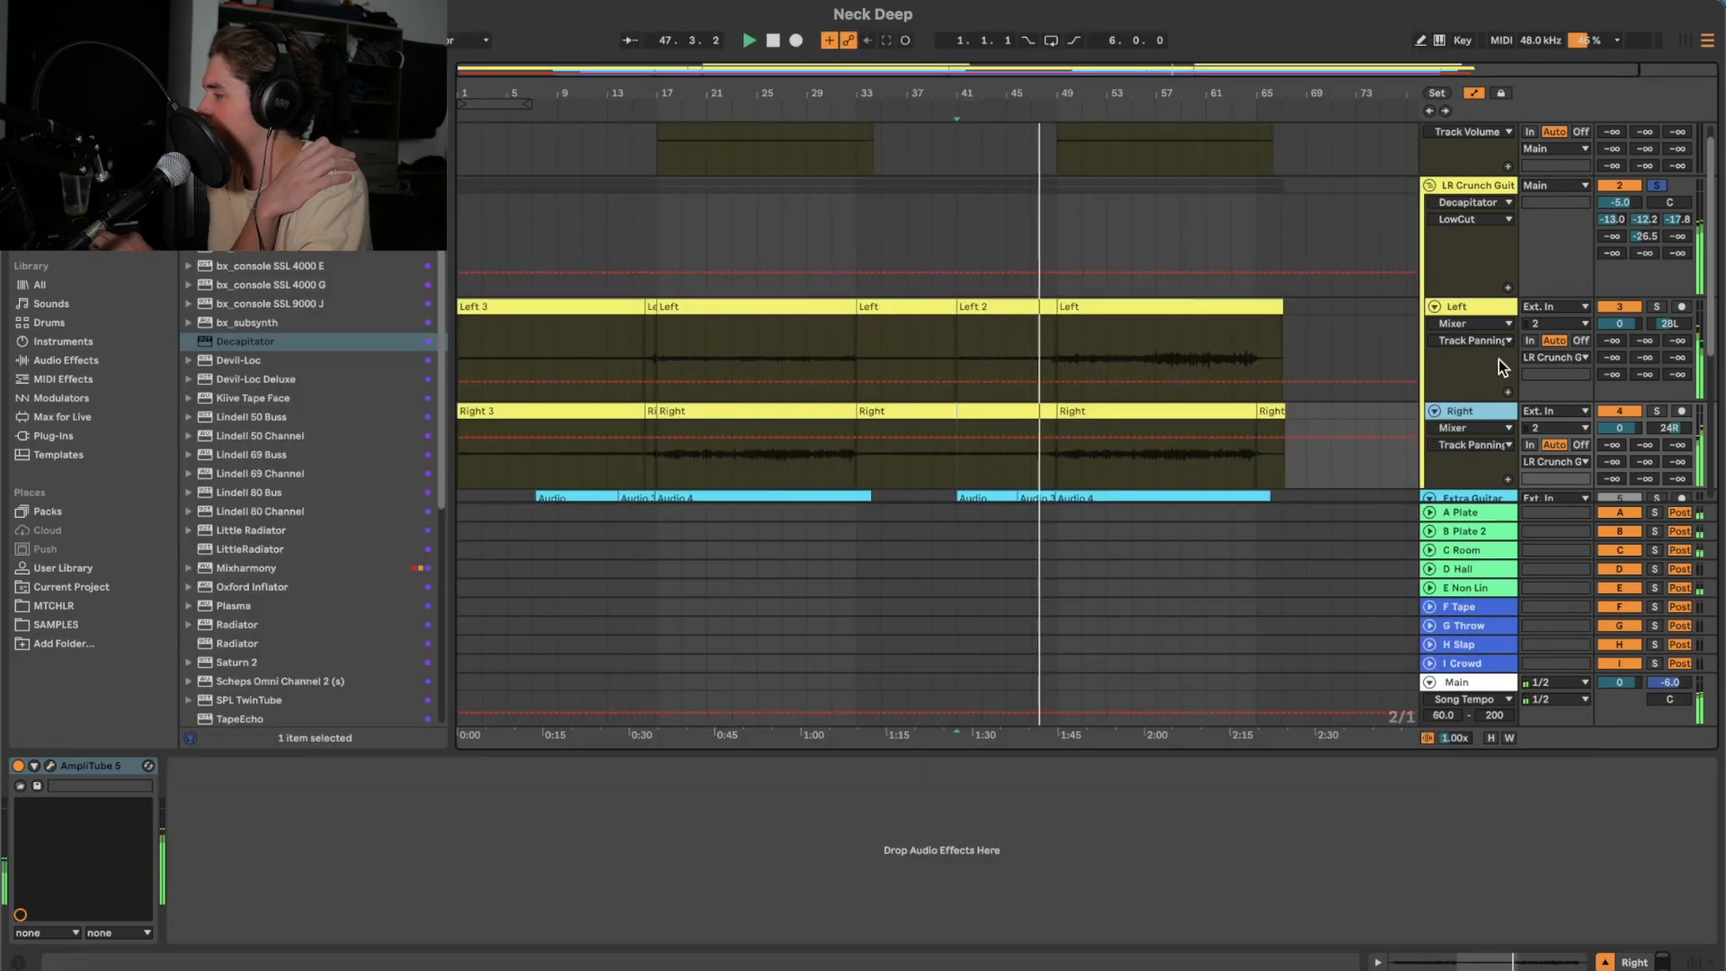
- Set LR Crunch Guitar's send to C Room to -23.4 dB
left_click_drag(1673, 219, 1632, 226)
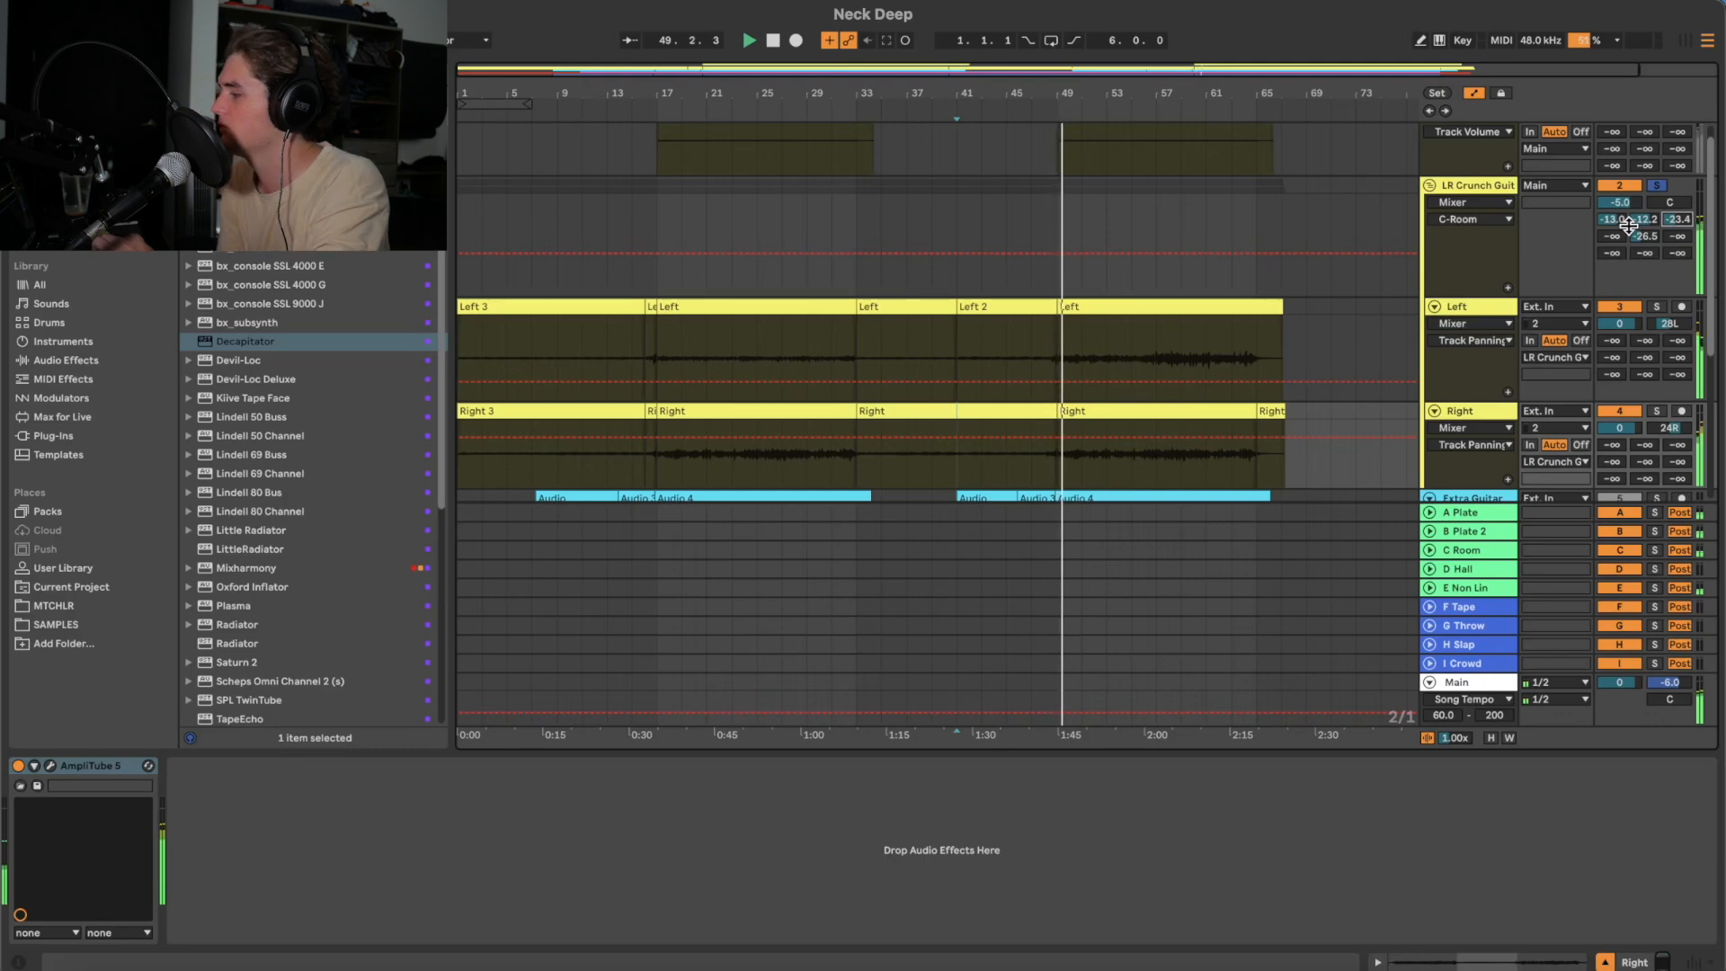
left_click(1473, 184)
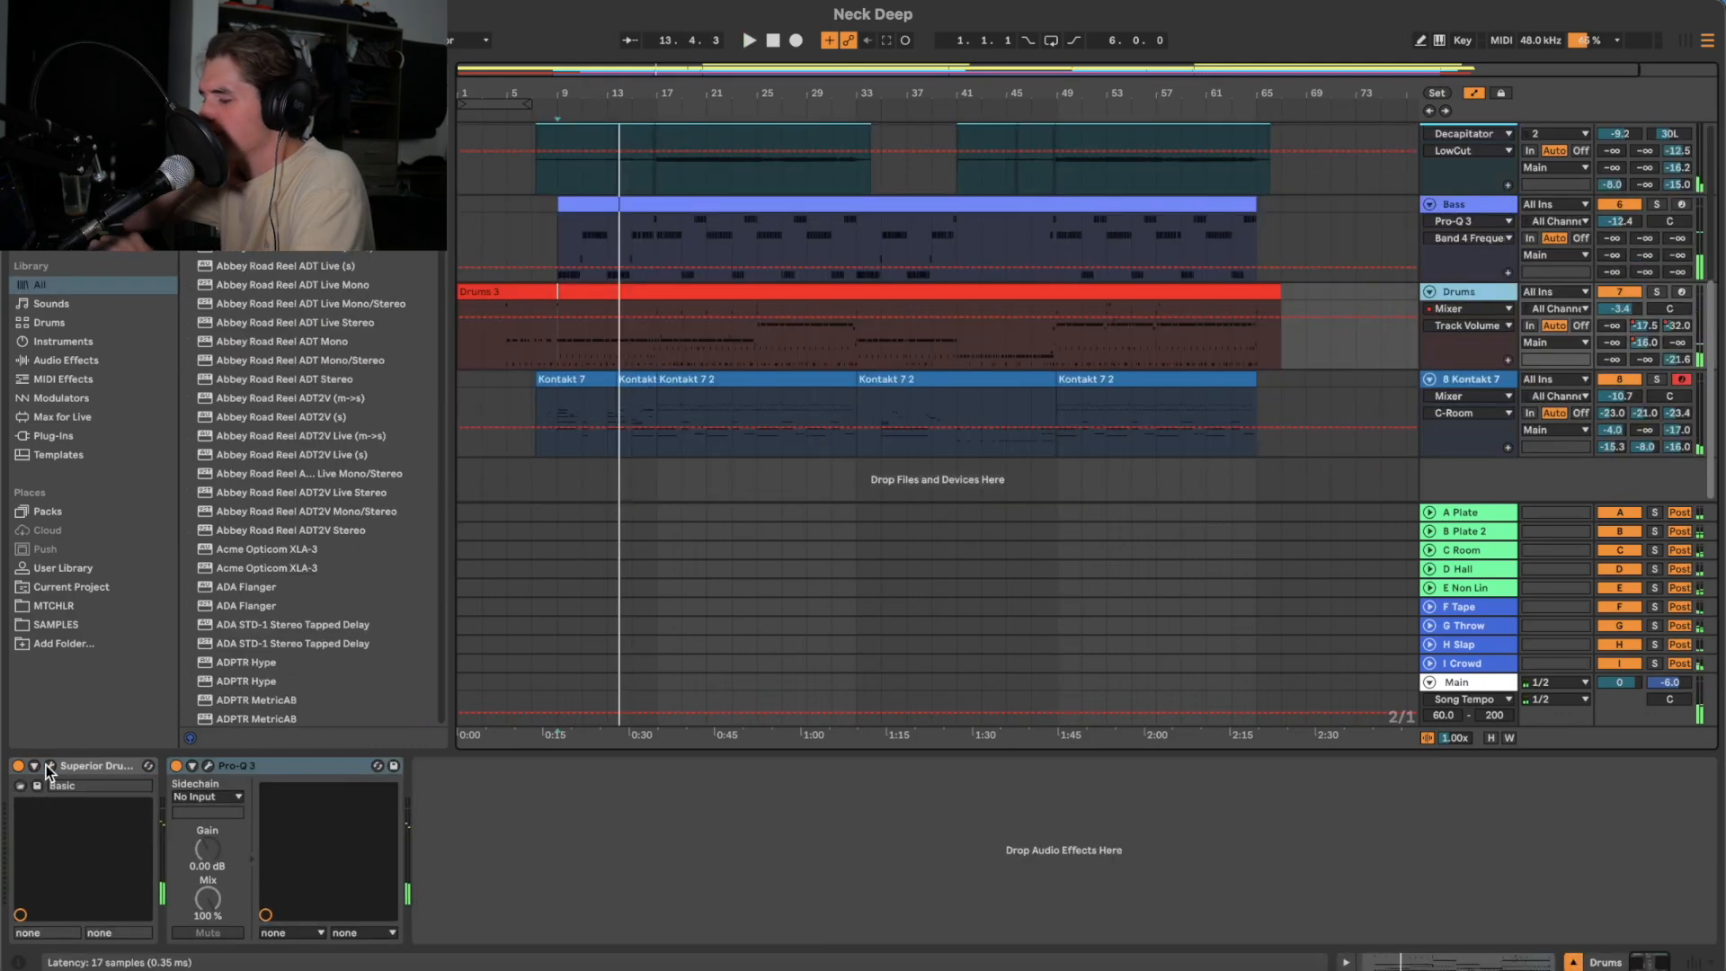
- Lower the Hi-Hat channel level in the Superior Drummer 3 mixer on Drums during playback, and hide the plug-in window
left_click(49, 767)
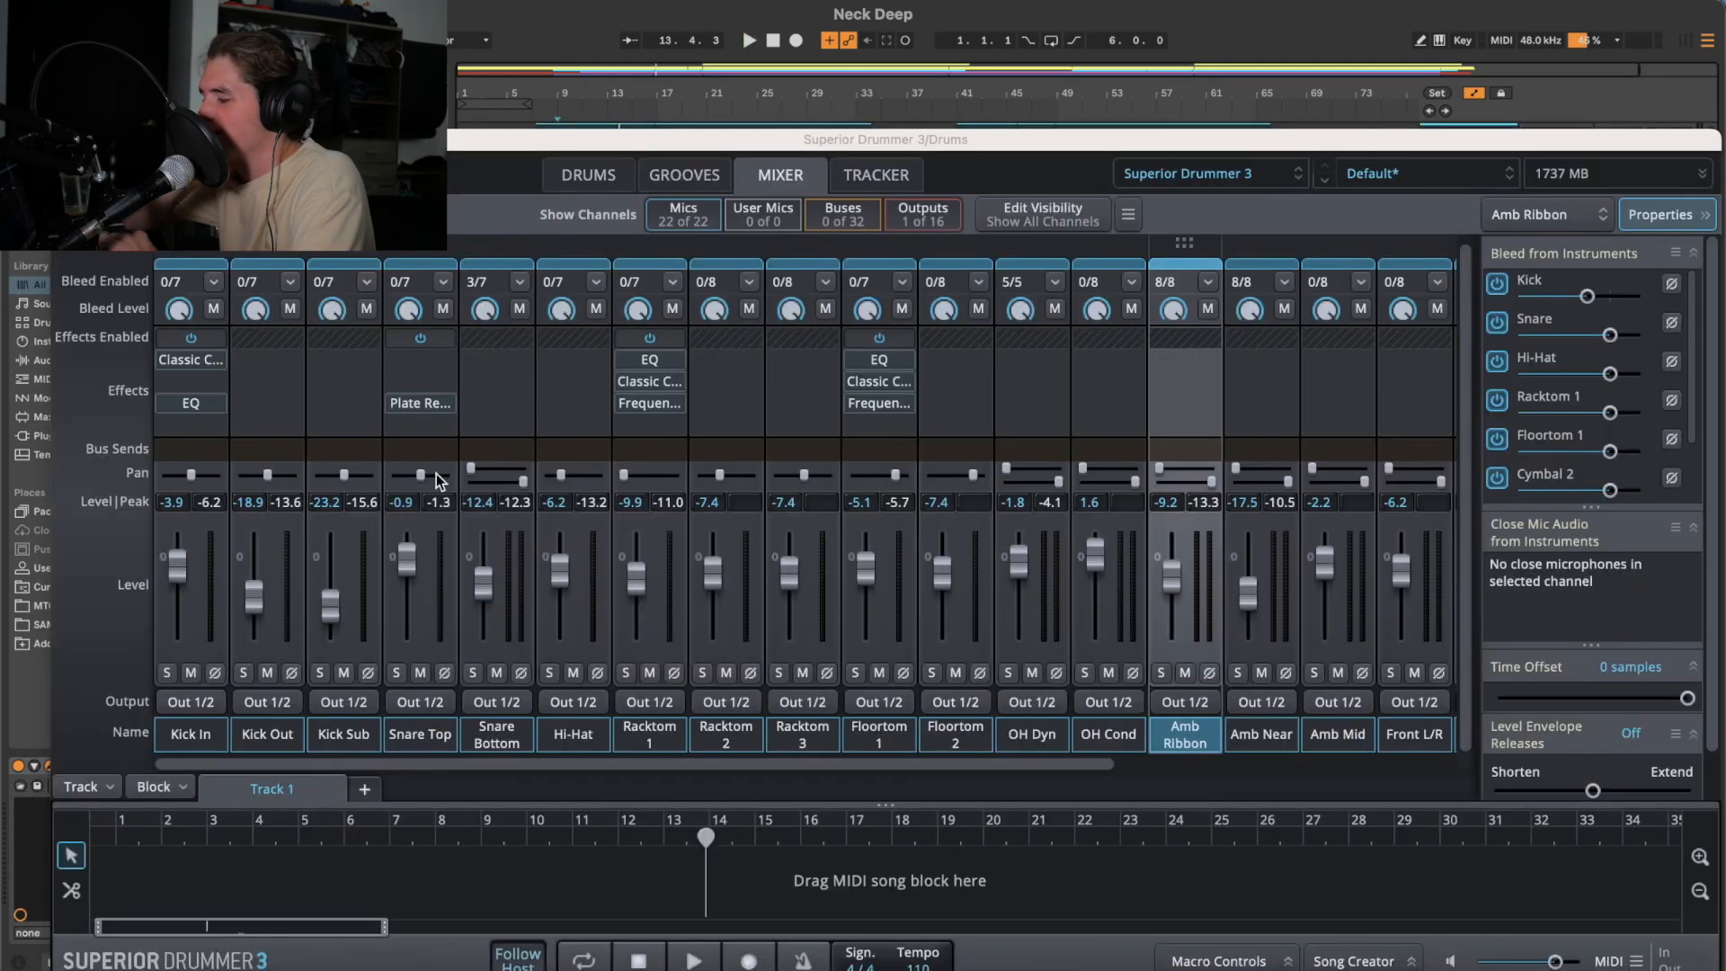
key("space")
left_click_drag(559, 569, 563, 608)
key("super+alt+p")
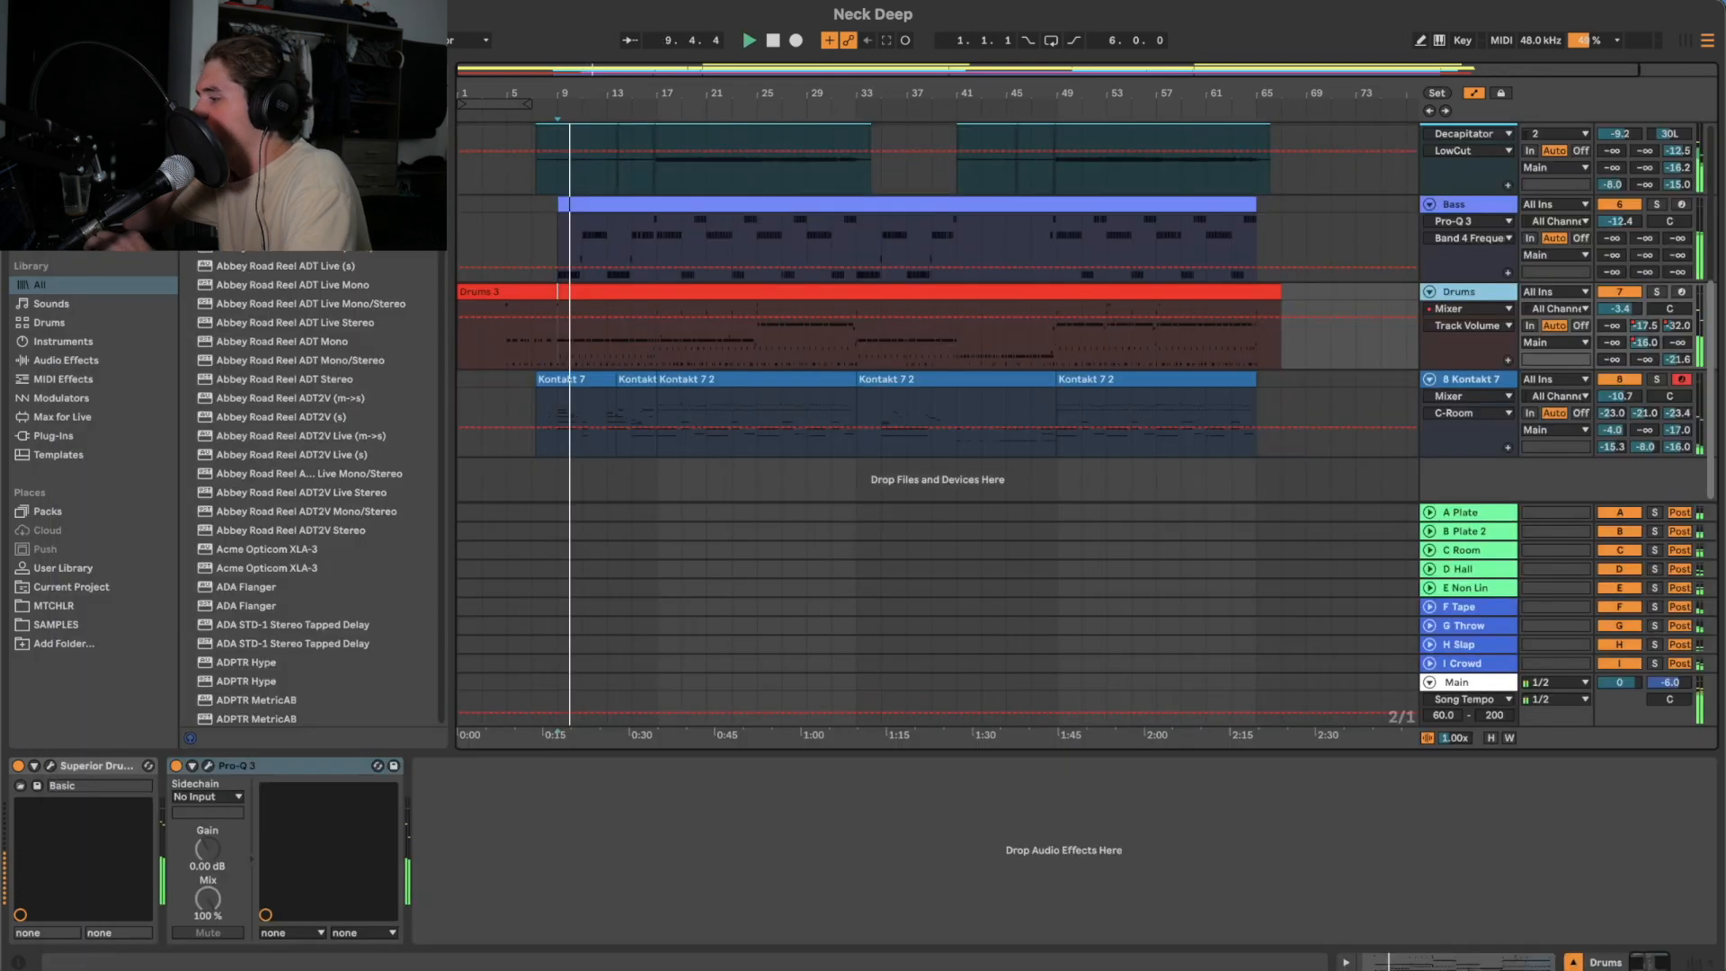
- Insert FabFilter Pro-MB after MIXCHKR on the Main track and reposition its window
left_click(655, 226)
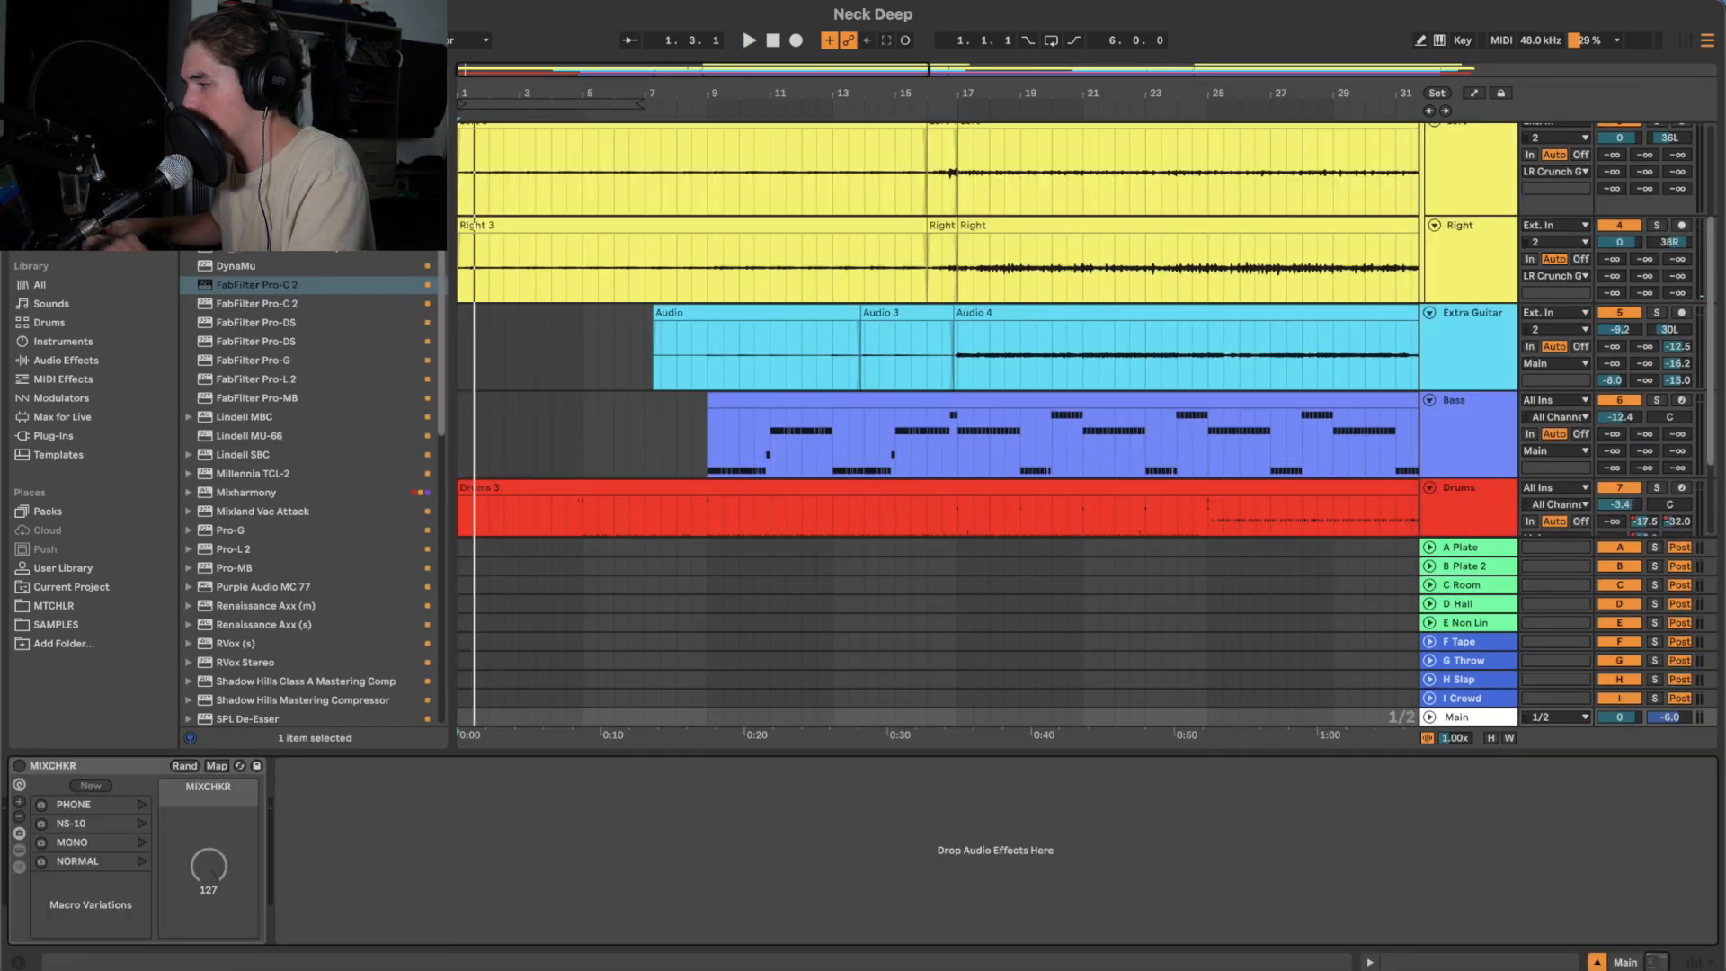
left_click_drag(258, 396, 481, 791)
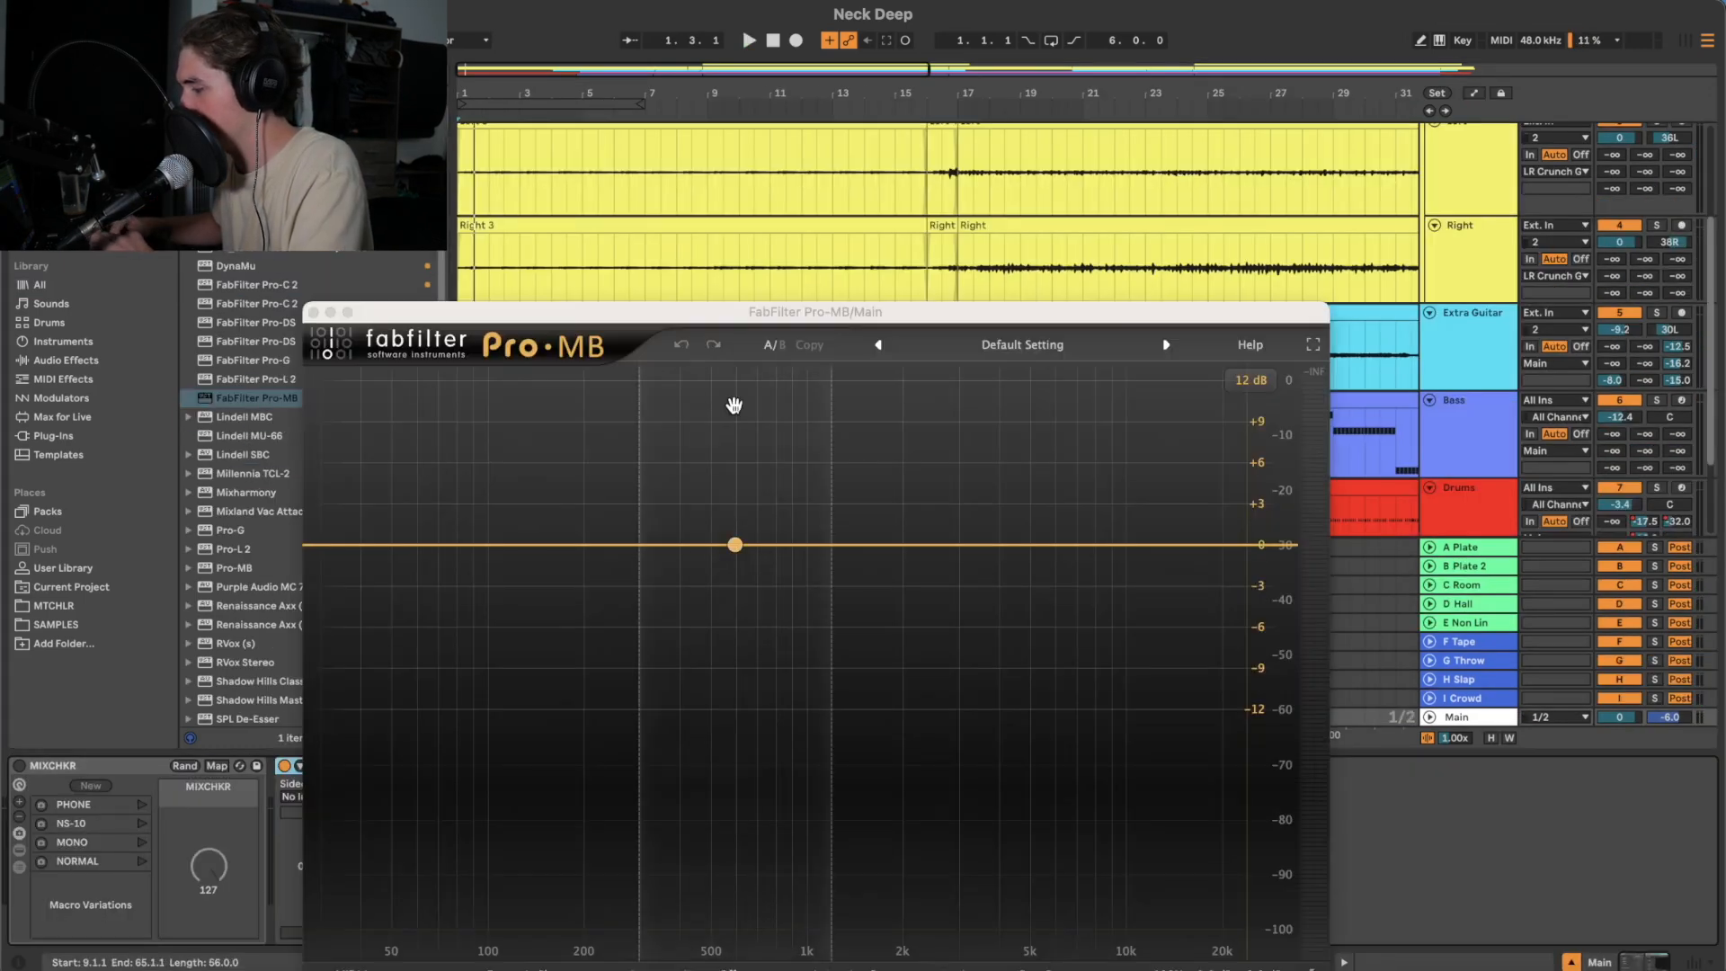
left_click_drag(720, 315, 565, 183)
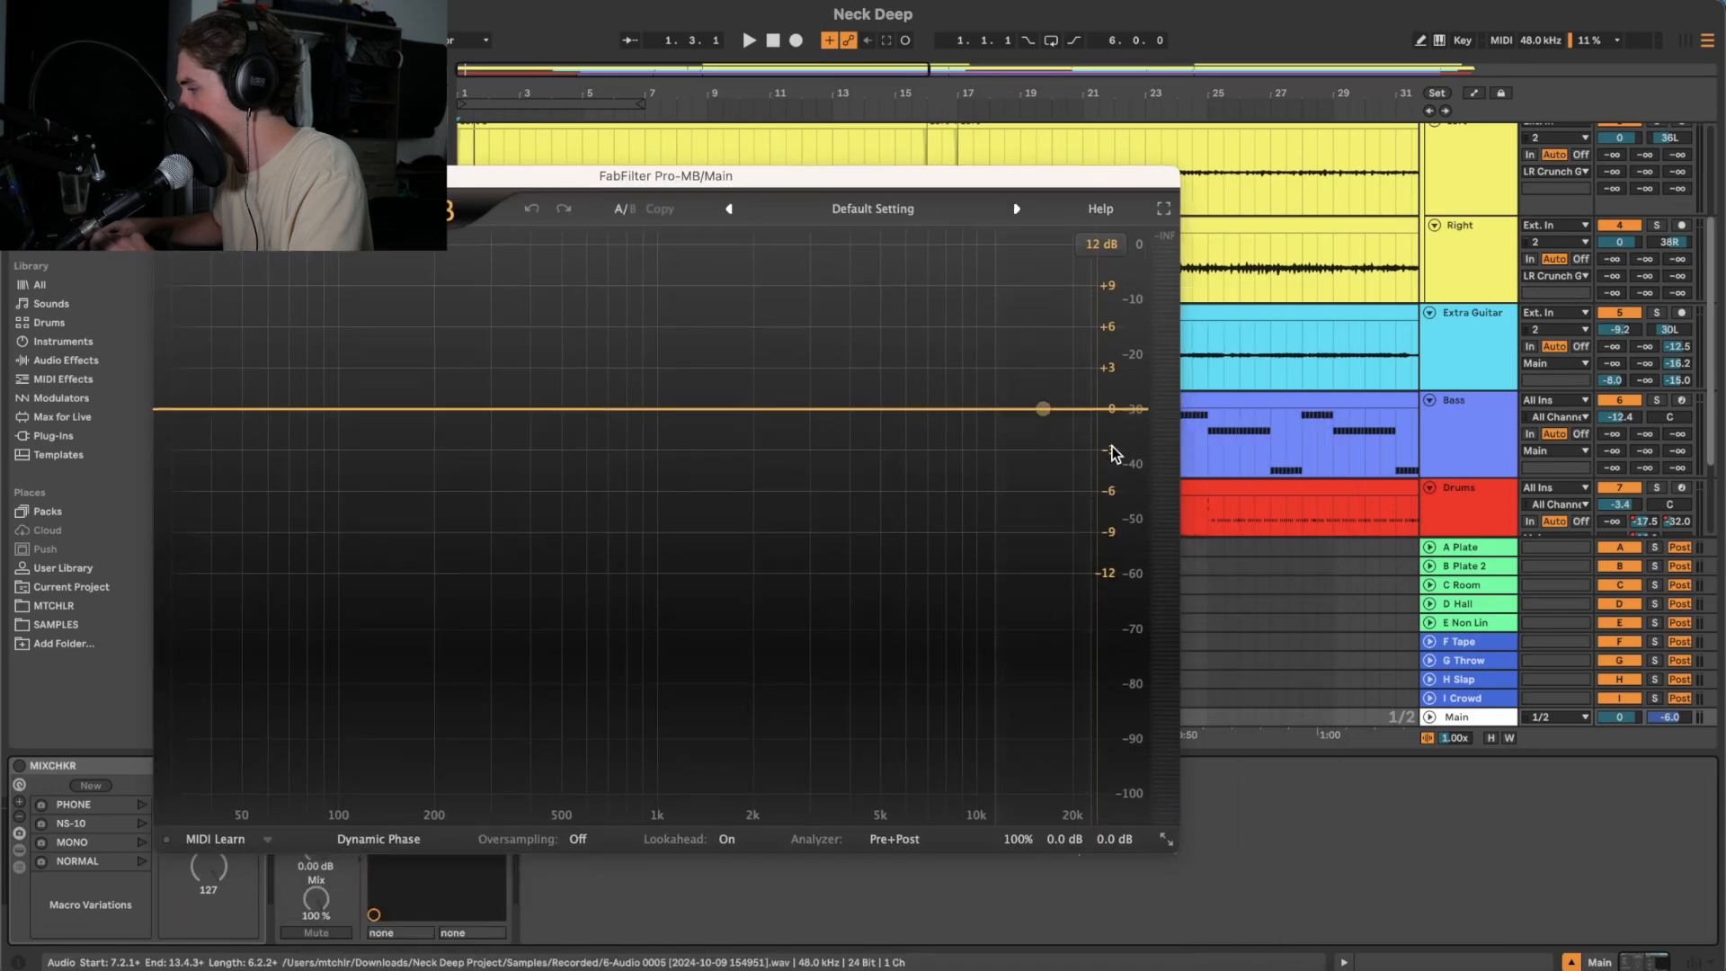
- Play from bar 25 and add compression bands in Pro-MB on Main, starting at about 457 Hz, and adjust their crossovers
left_click(1220, 449)
left_click(1206, 438)
key("space")
left_click(1393, 714)
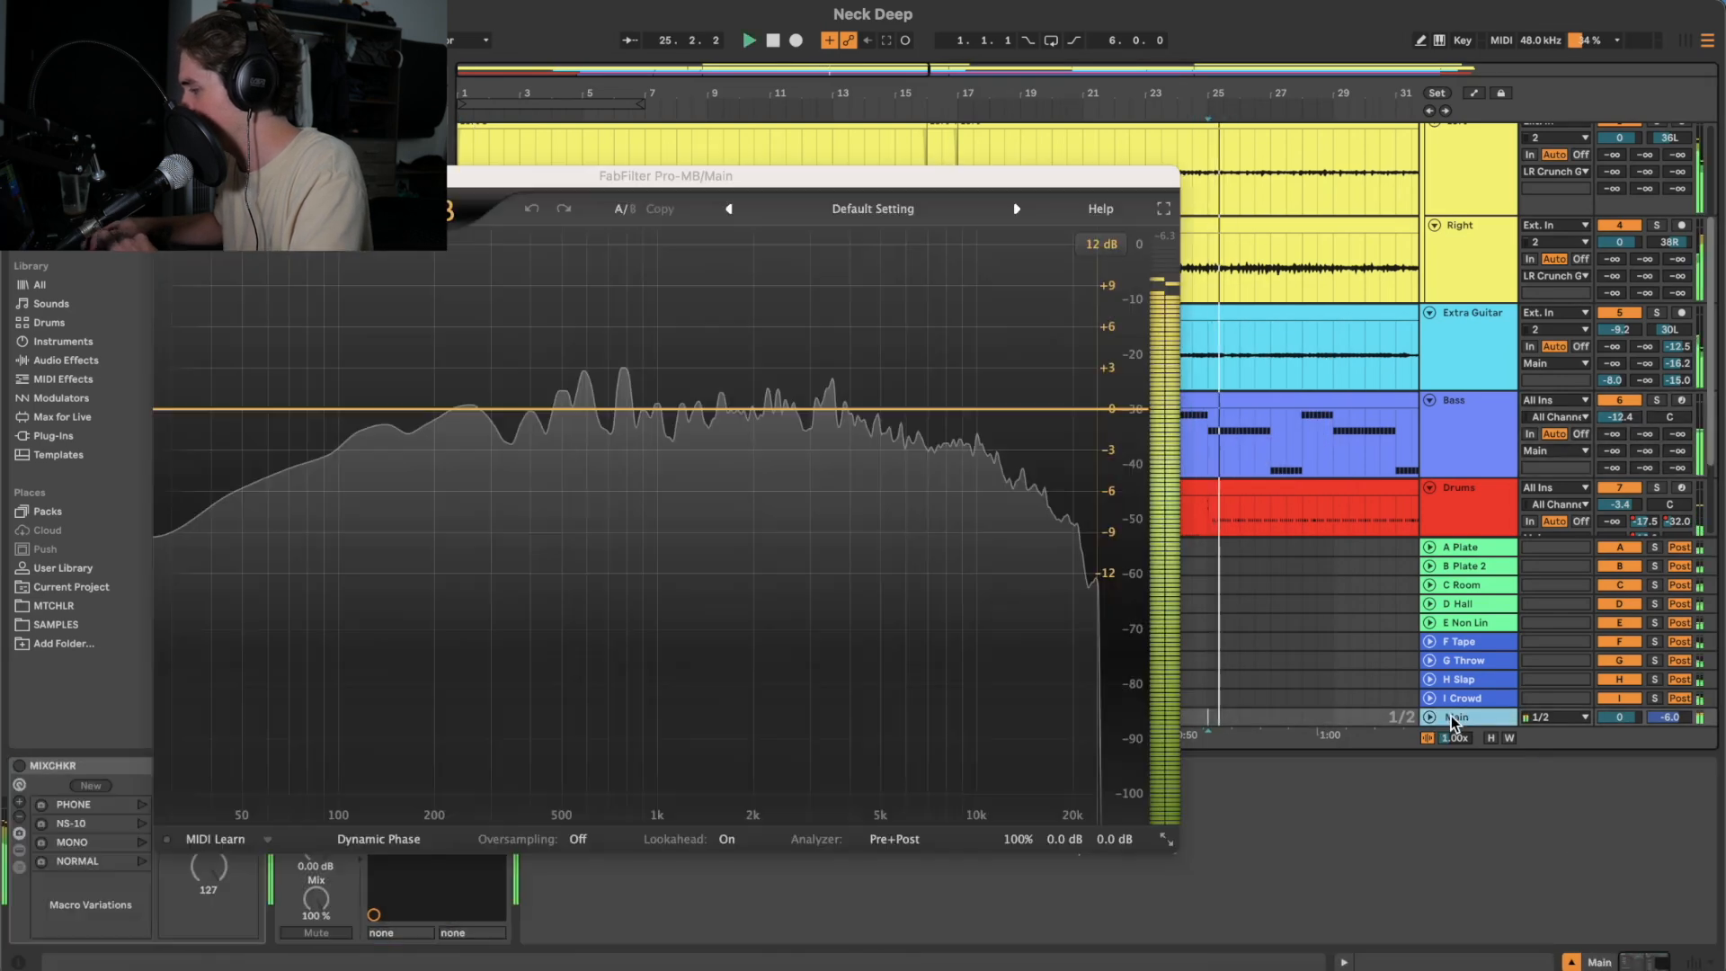
left_click(548, 407)
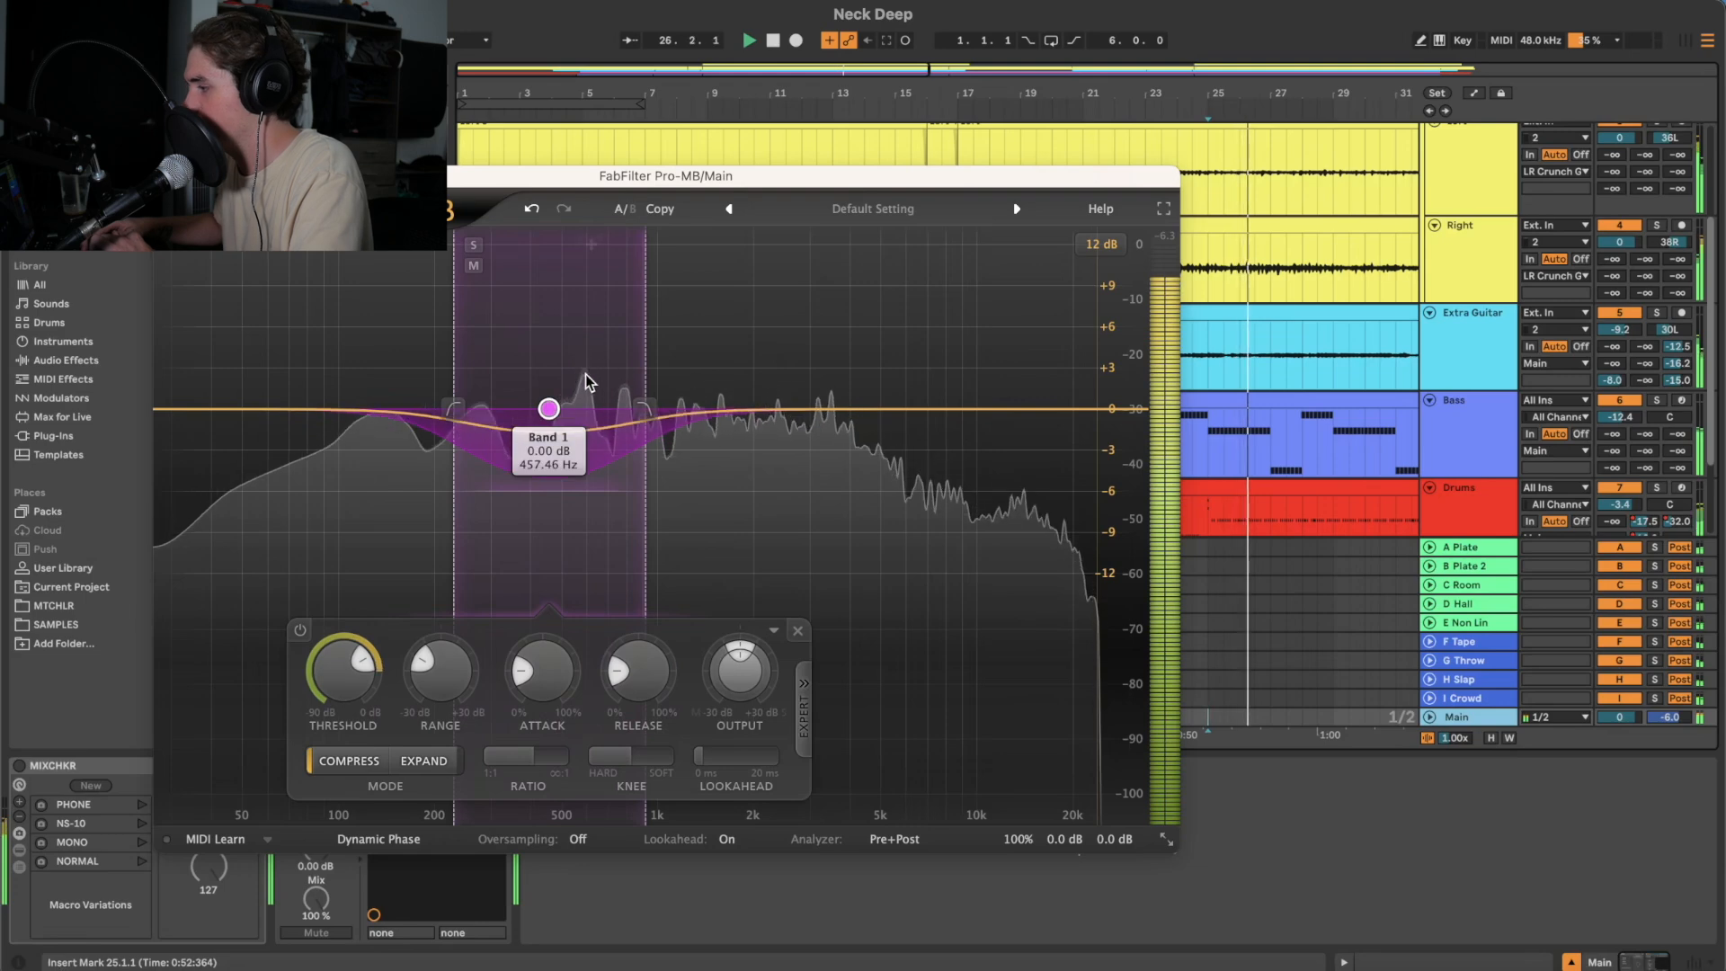
left_click_drag(454, 374, 424, 368)
left_click_drag(642, 373, 597, 375)
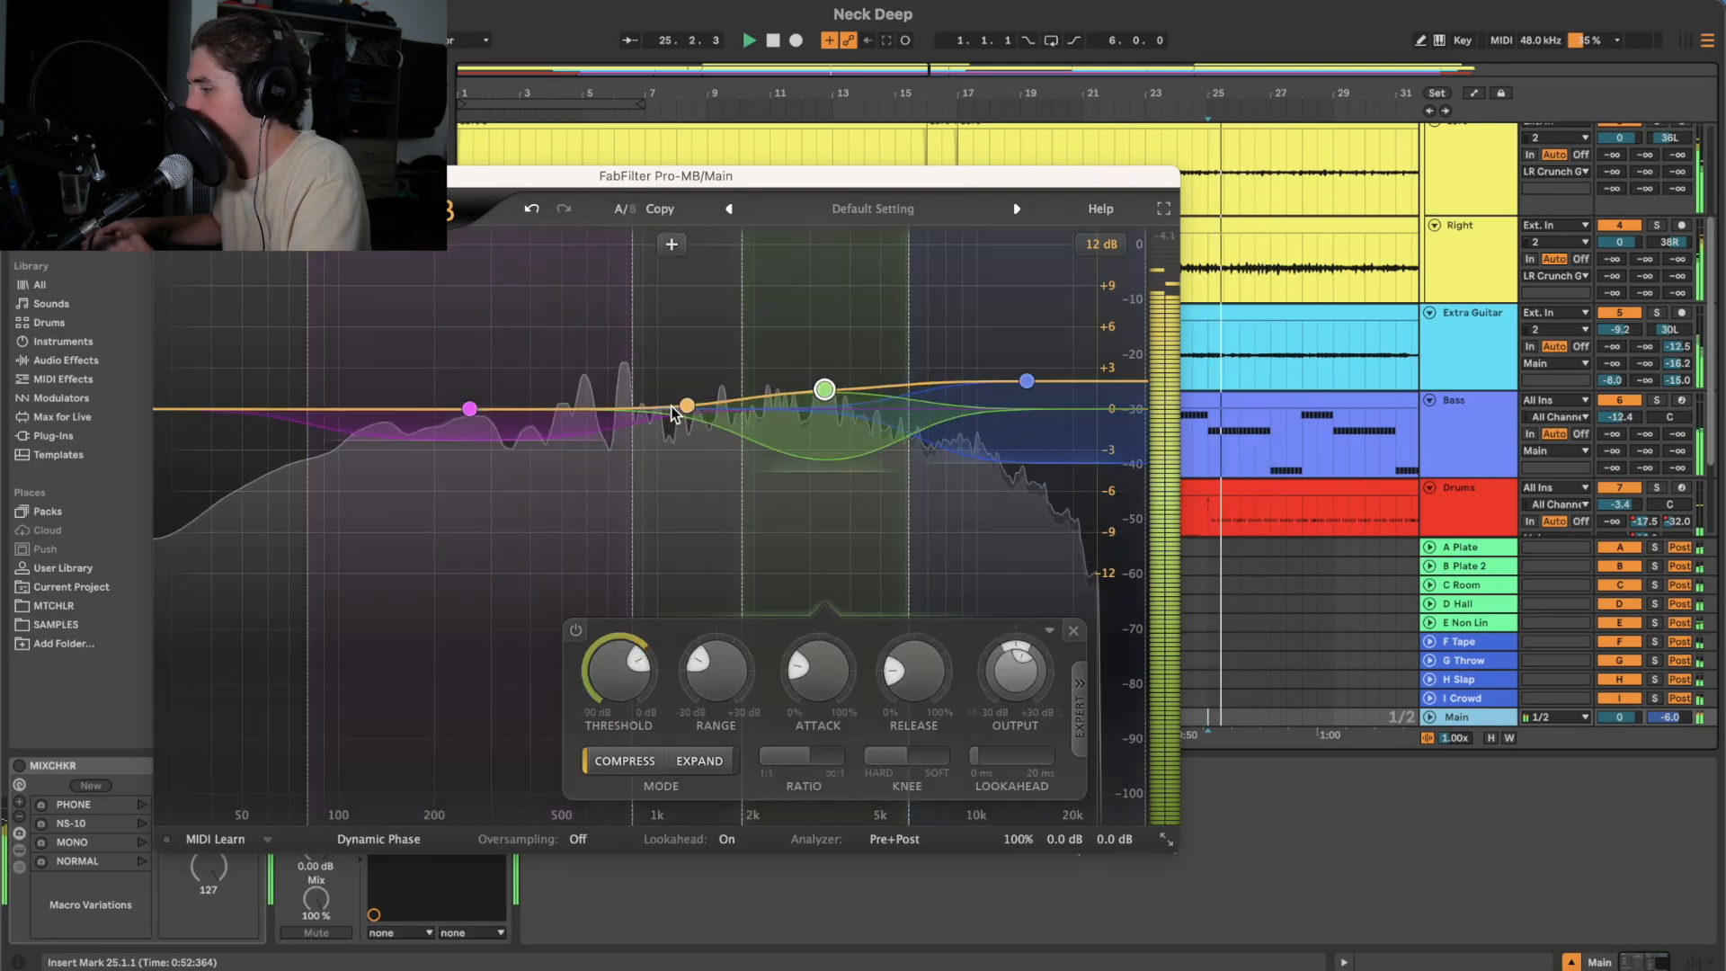
- Lower the Pro-MB band at about 1232 Hz to about -0.93 dB and fine-tune the highest band's level
mouse_move(685, 401)
left_mouse_down()
mouse_move(676, 372)
mouse_move(676, 499)
mouse_move(676, 424)
left_mouse_up()
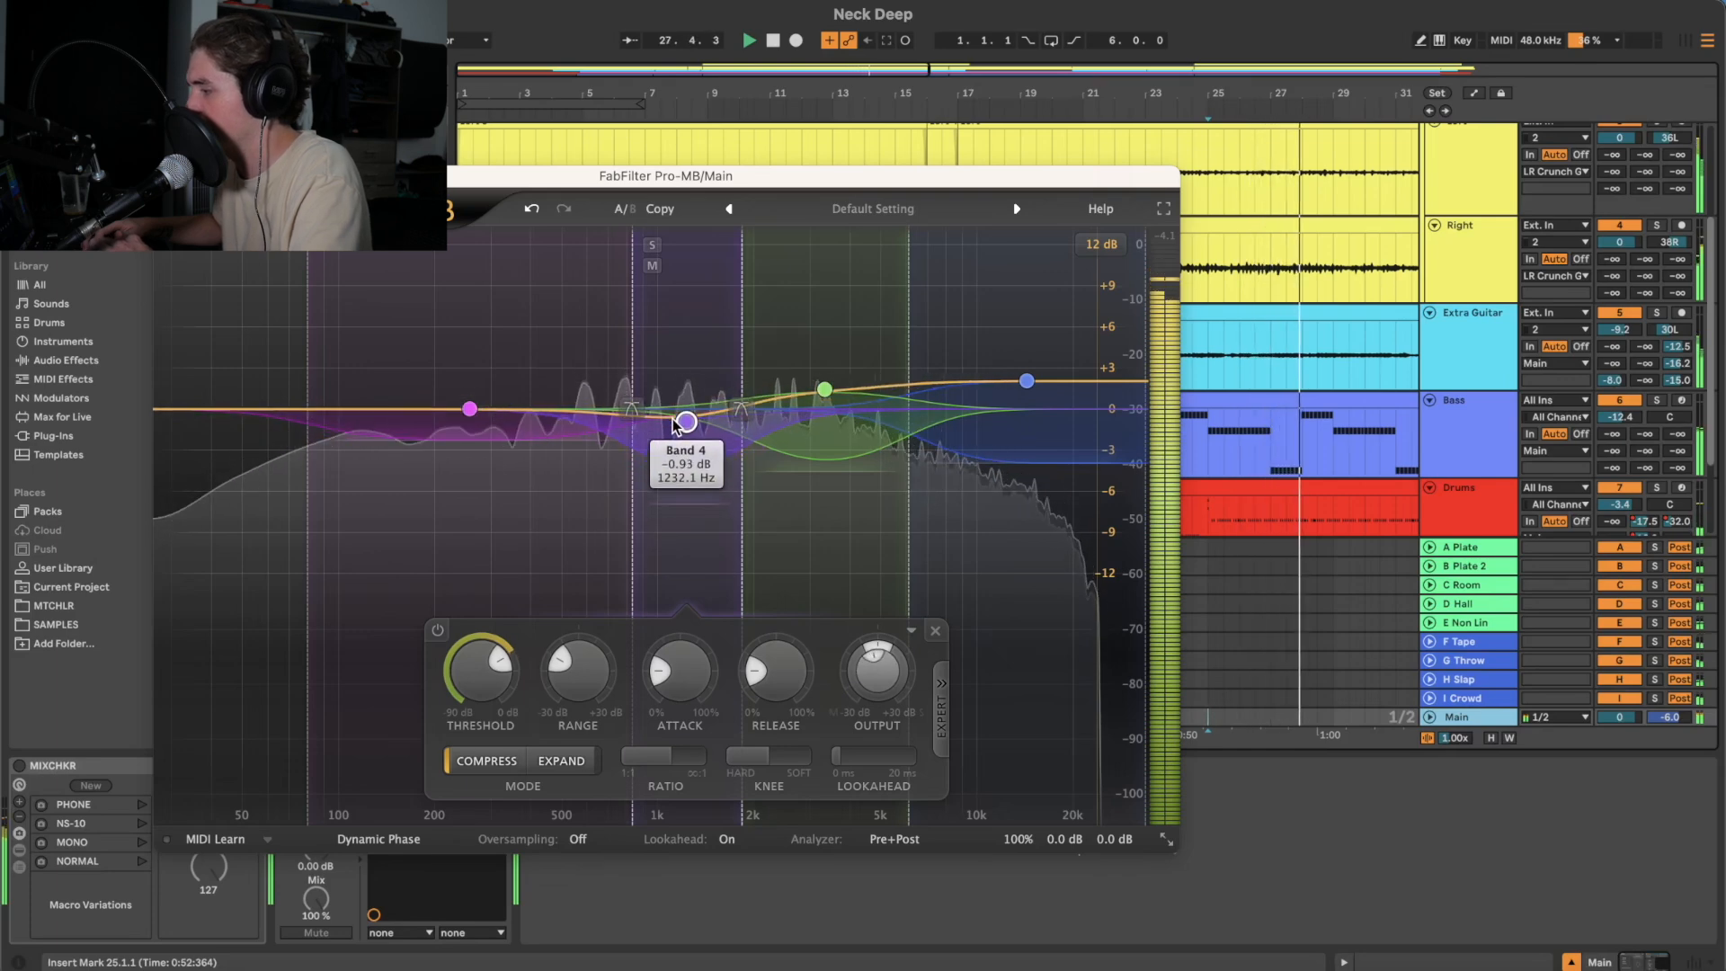
left_click_drag(1028, 381, 1029, 380)
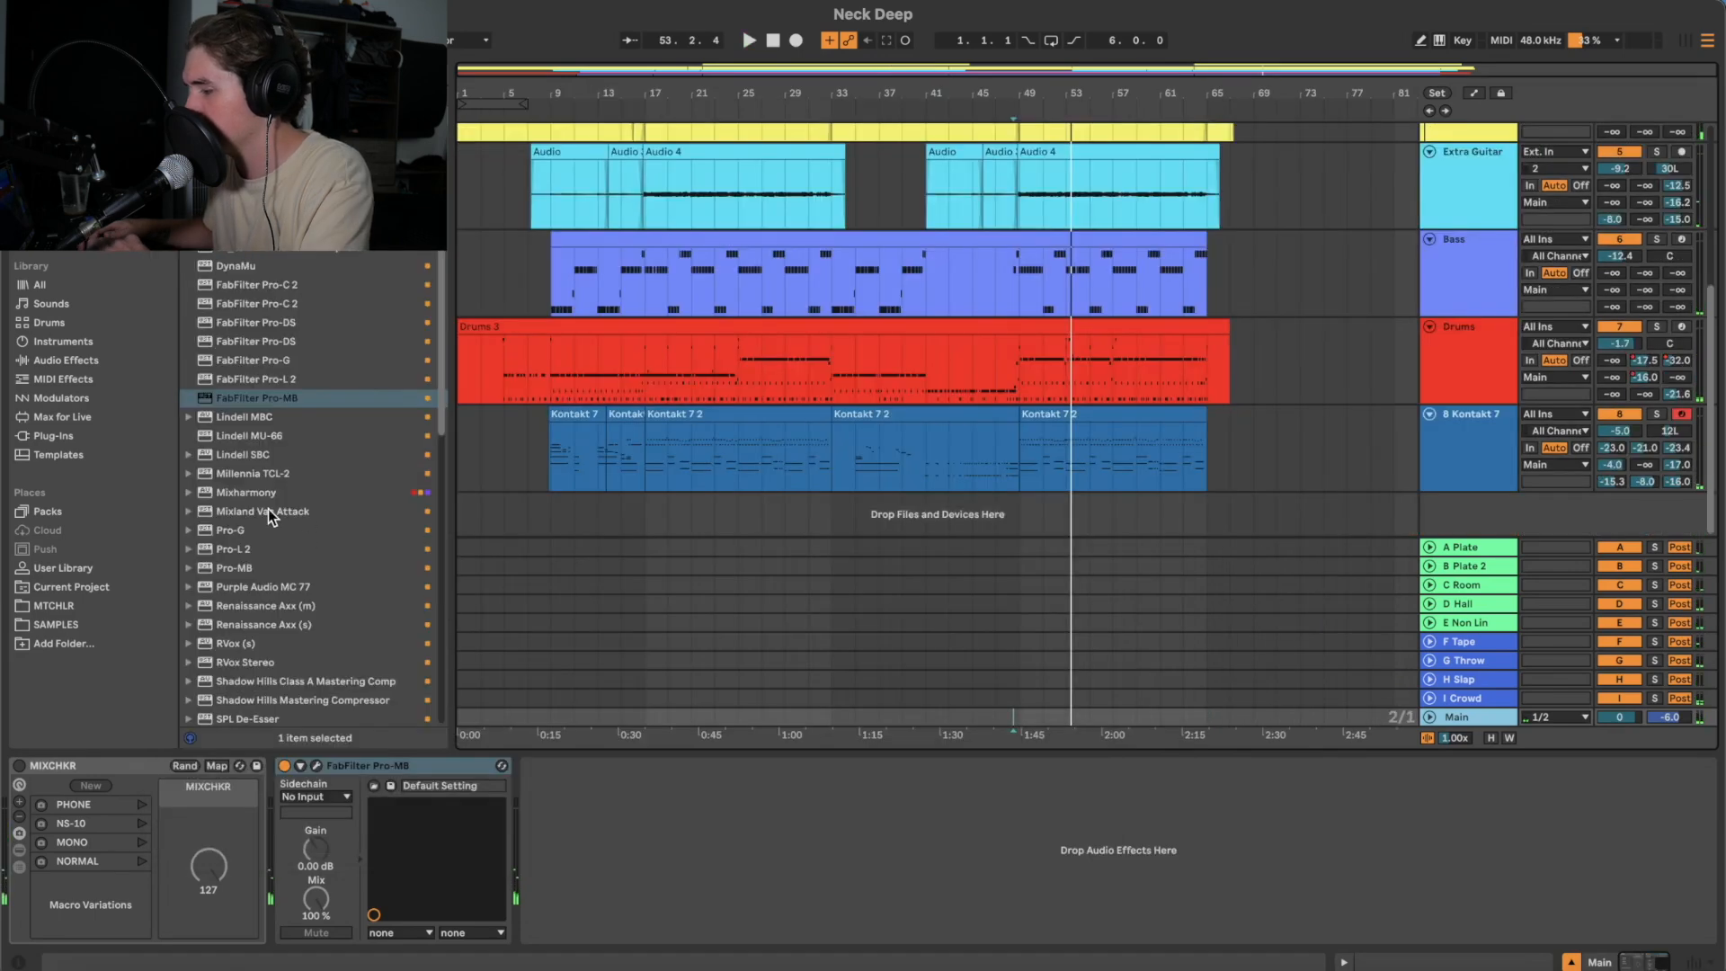
- Insert TapeMachine80 after Pro-MB on Main, audition its tape formula control during playback, and hide its window
scroll(270, 517, "down", 15)
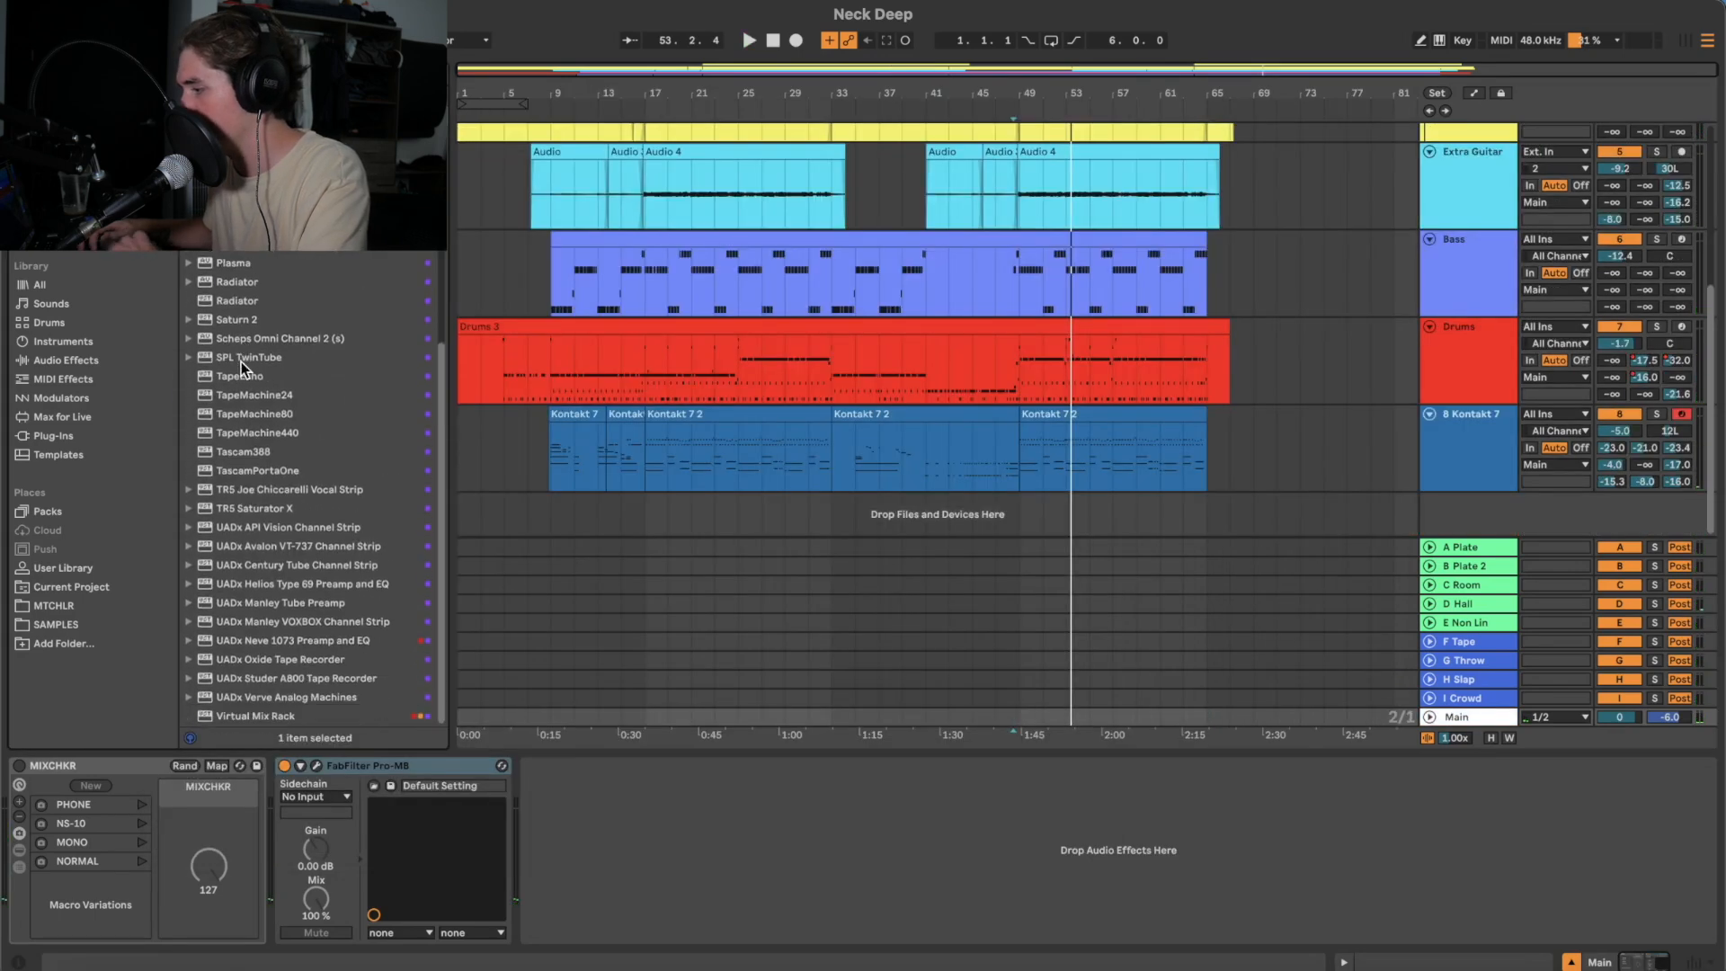
double_click(279, 415)
key("space")
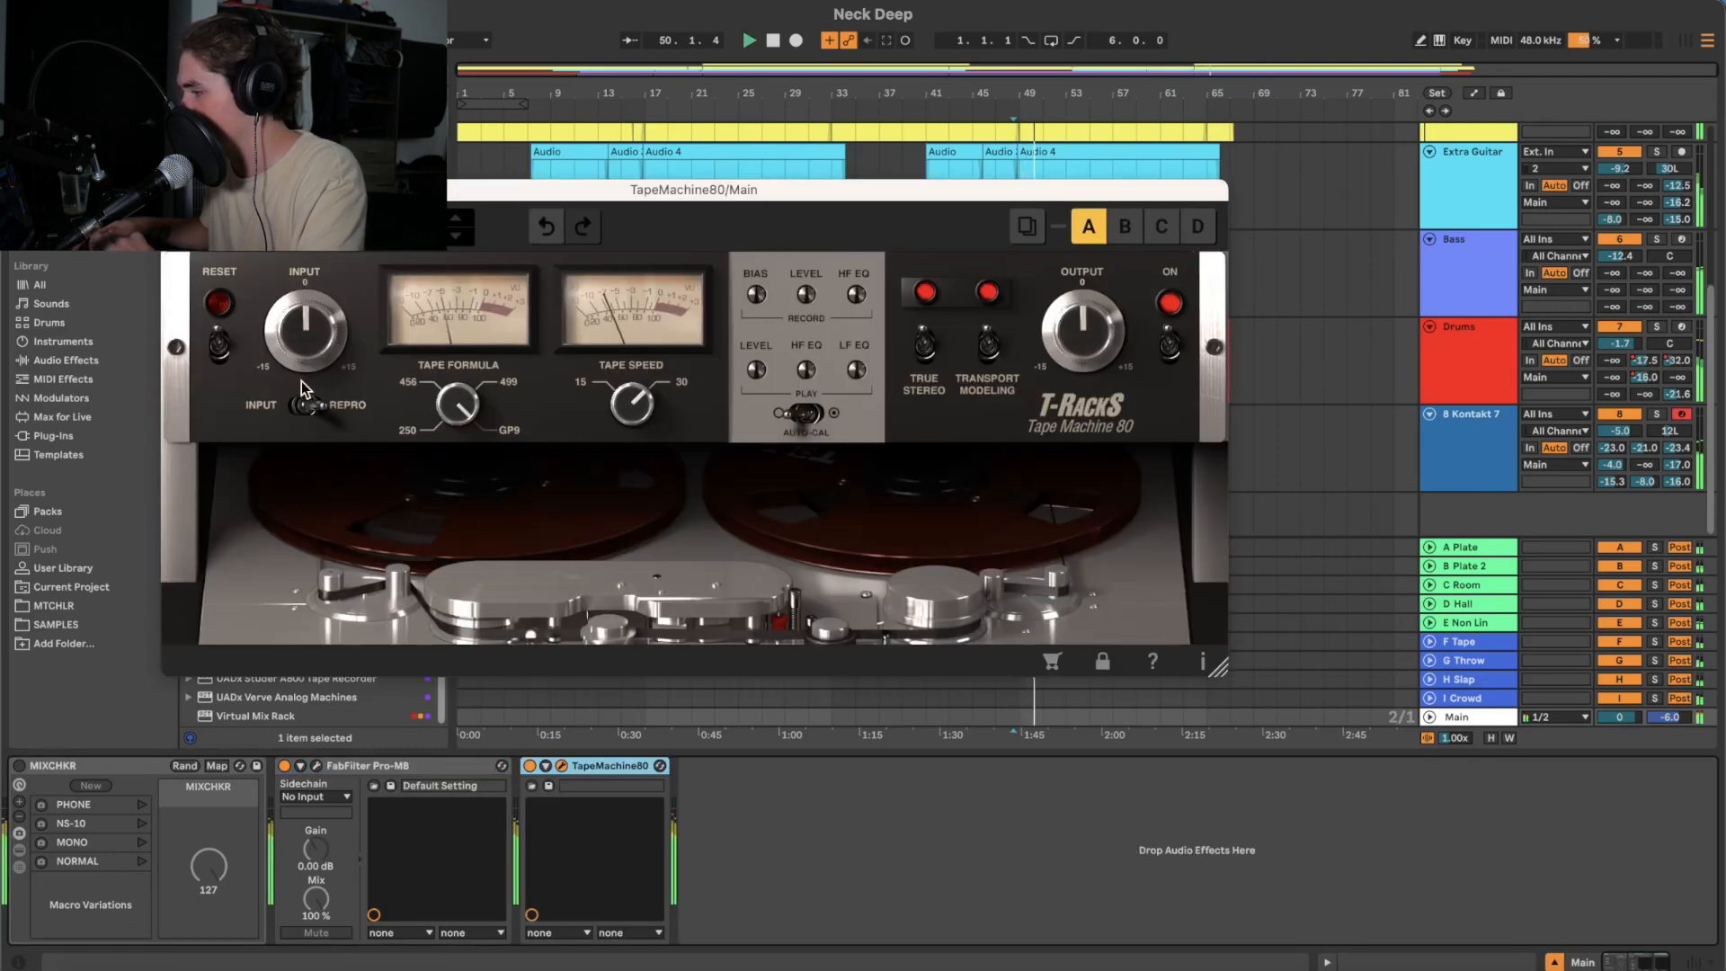
left_click_drag(413, 379, 441, 413)
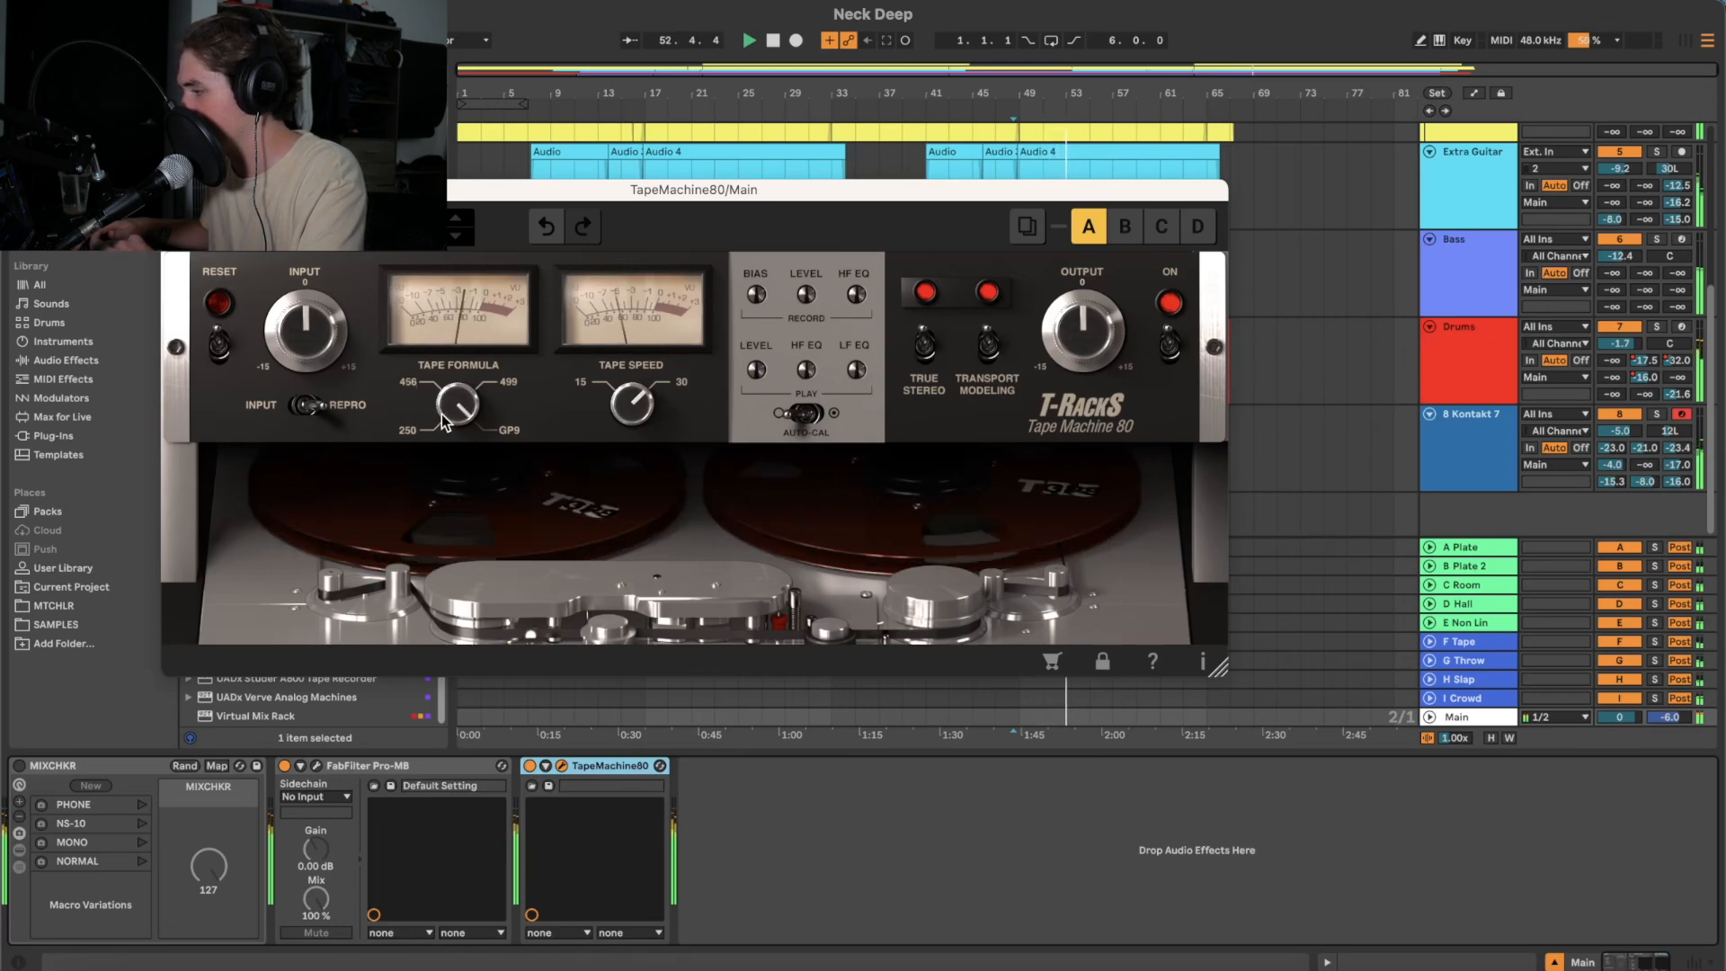
key("super+alt+p")
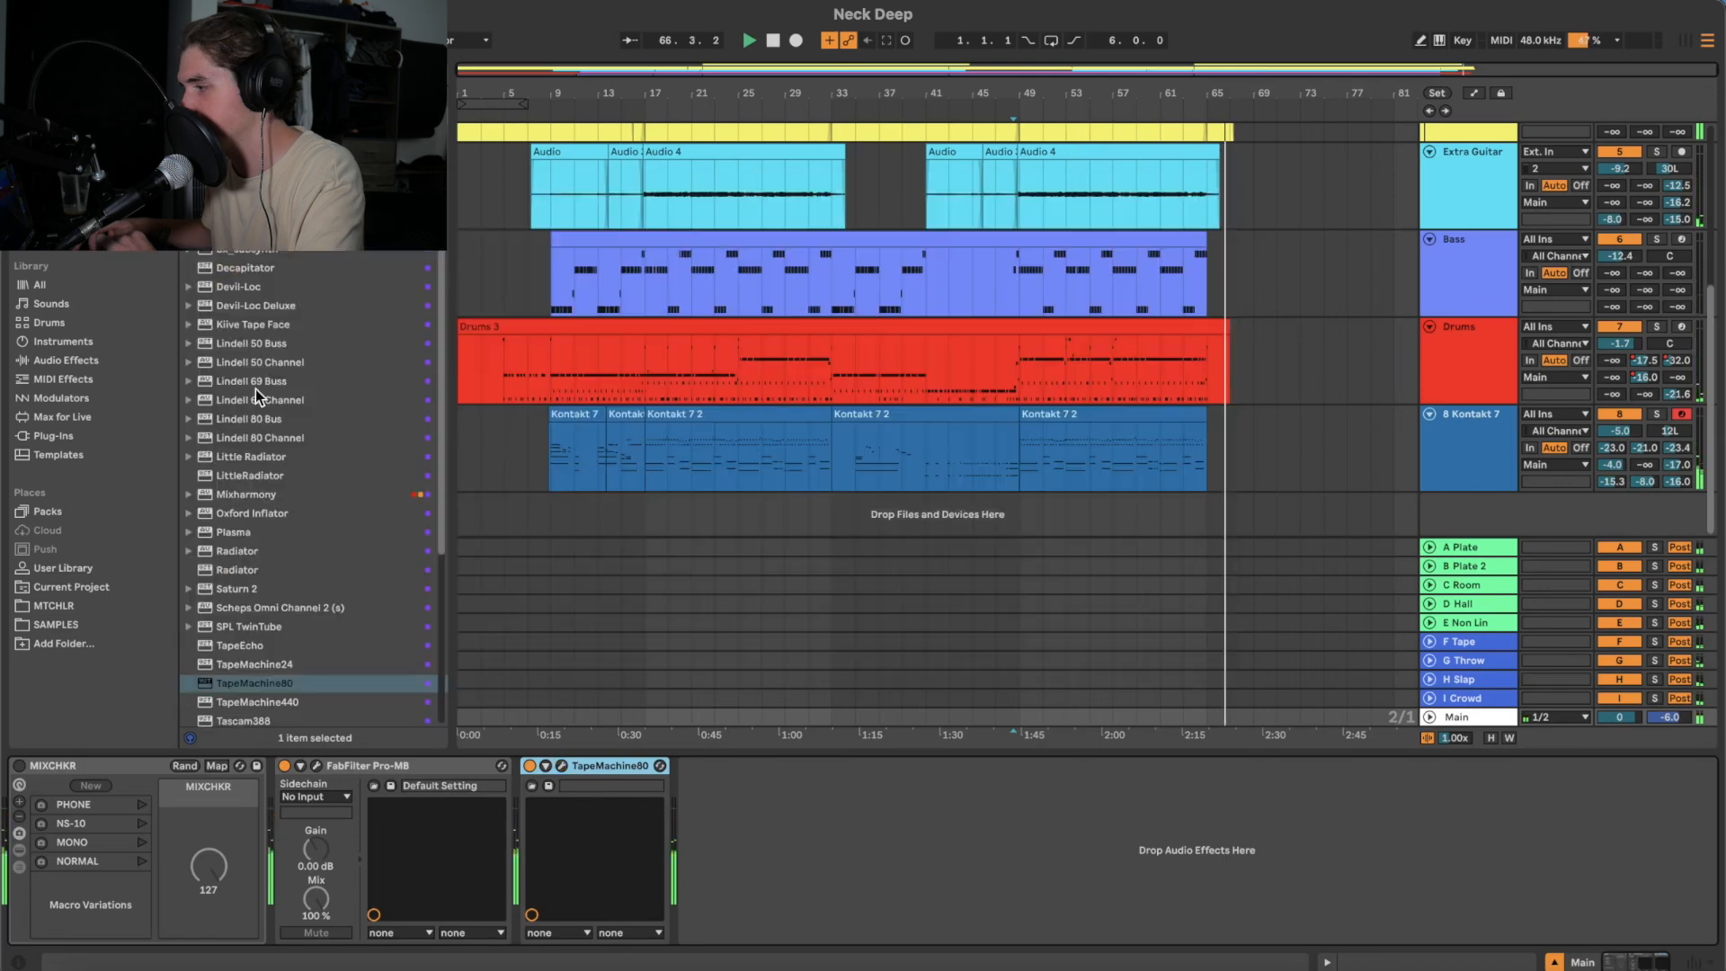
- Insert FabFilter Pro-L 2 at the end of the Main chain, raise its gain to about +3.3 dB, and close its window
scroll(248, 387, "up", 2)
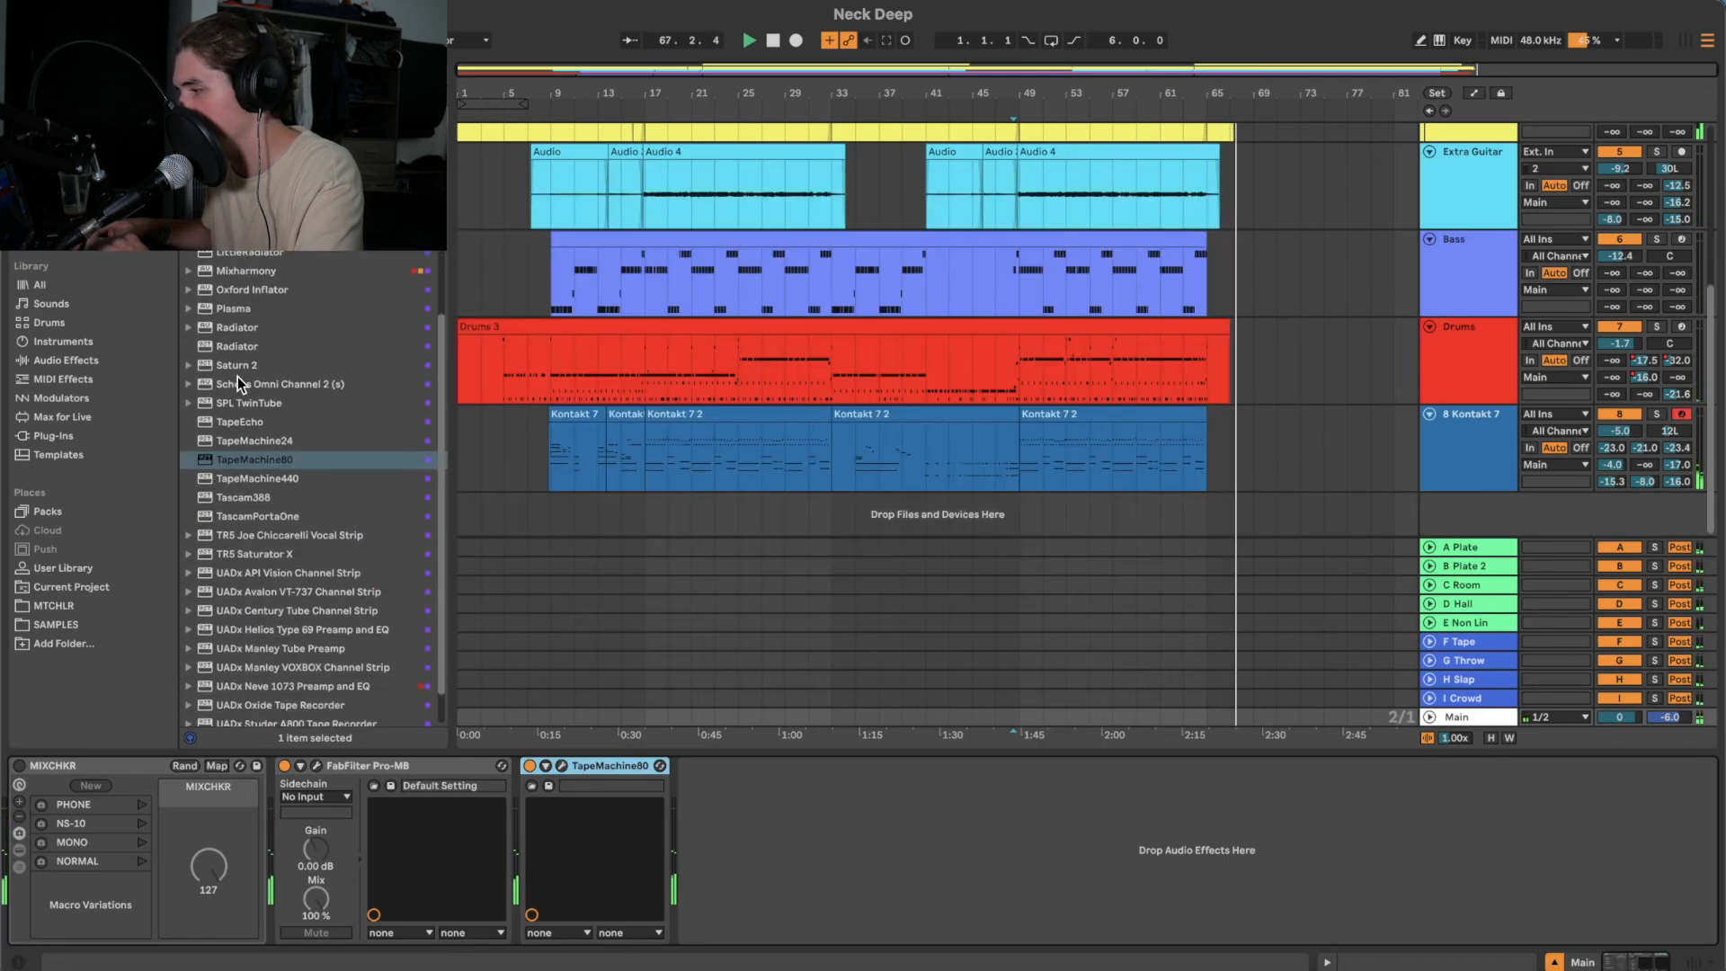
scroll(242, 377, "down", 10)
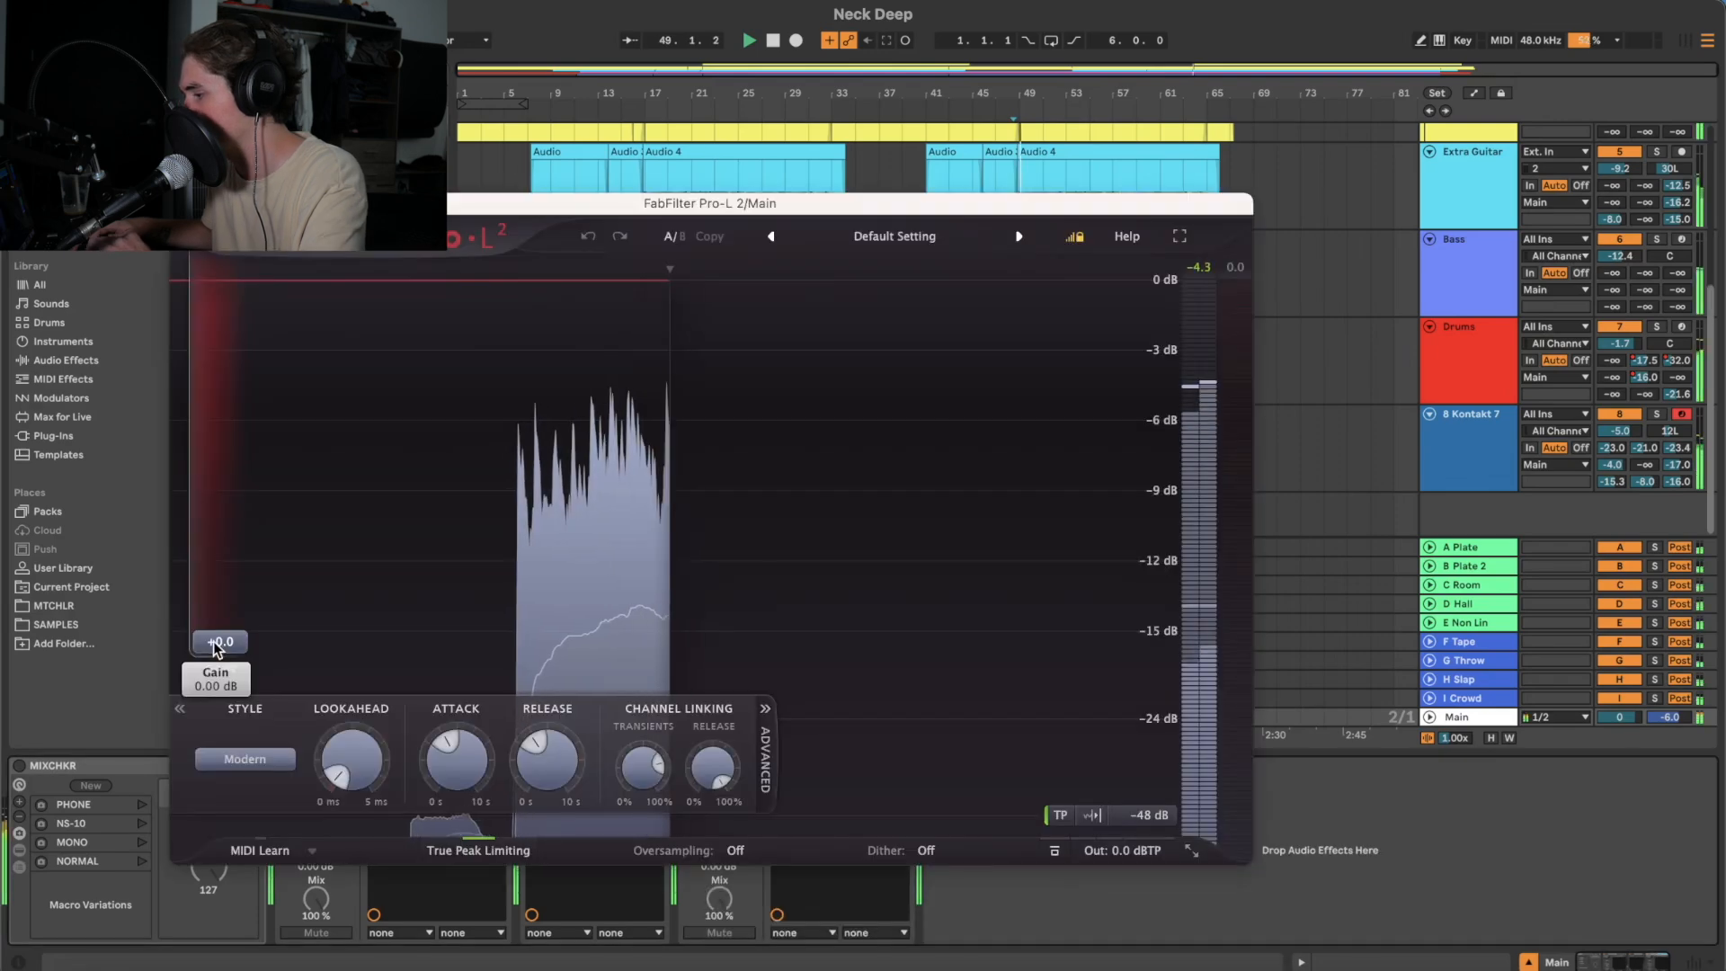
left_click_drag(216, 646, 215, 601)
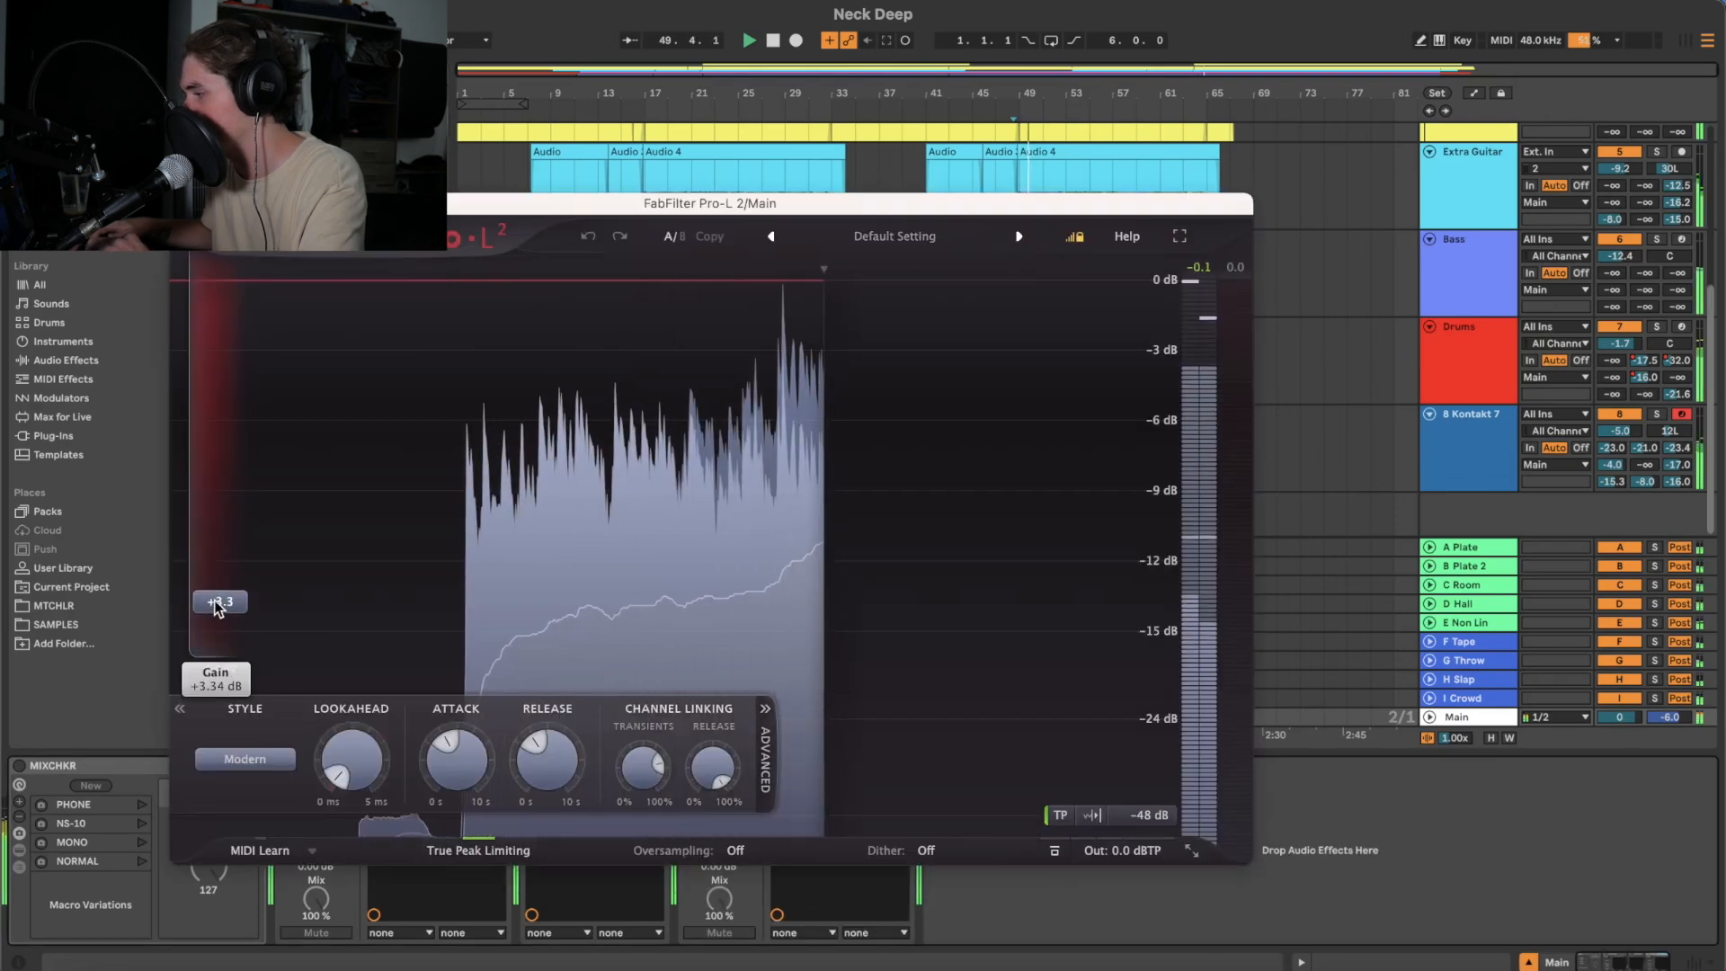
left_click_drag(216, 605, 215, 604)
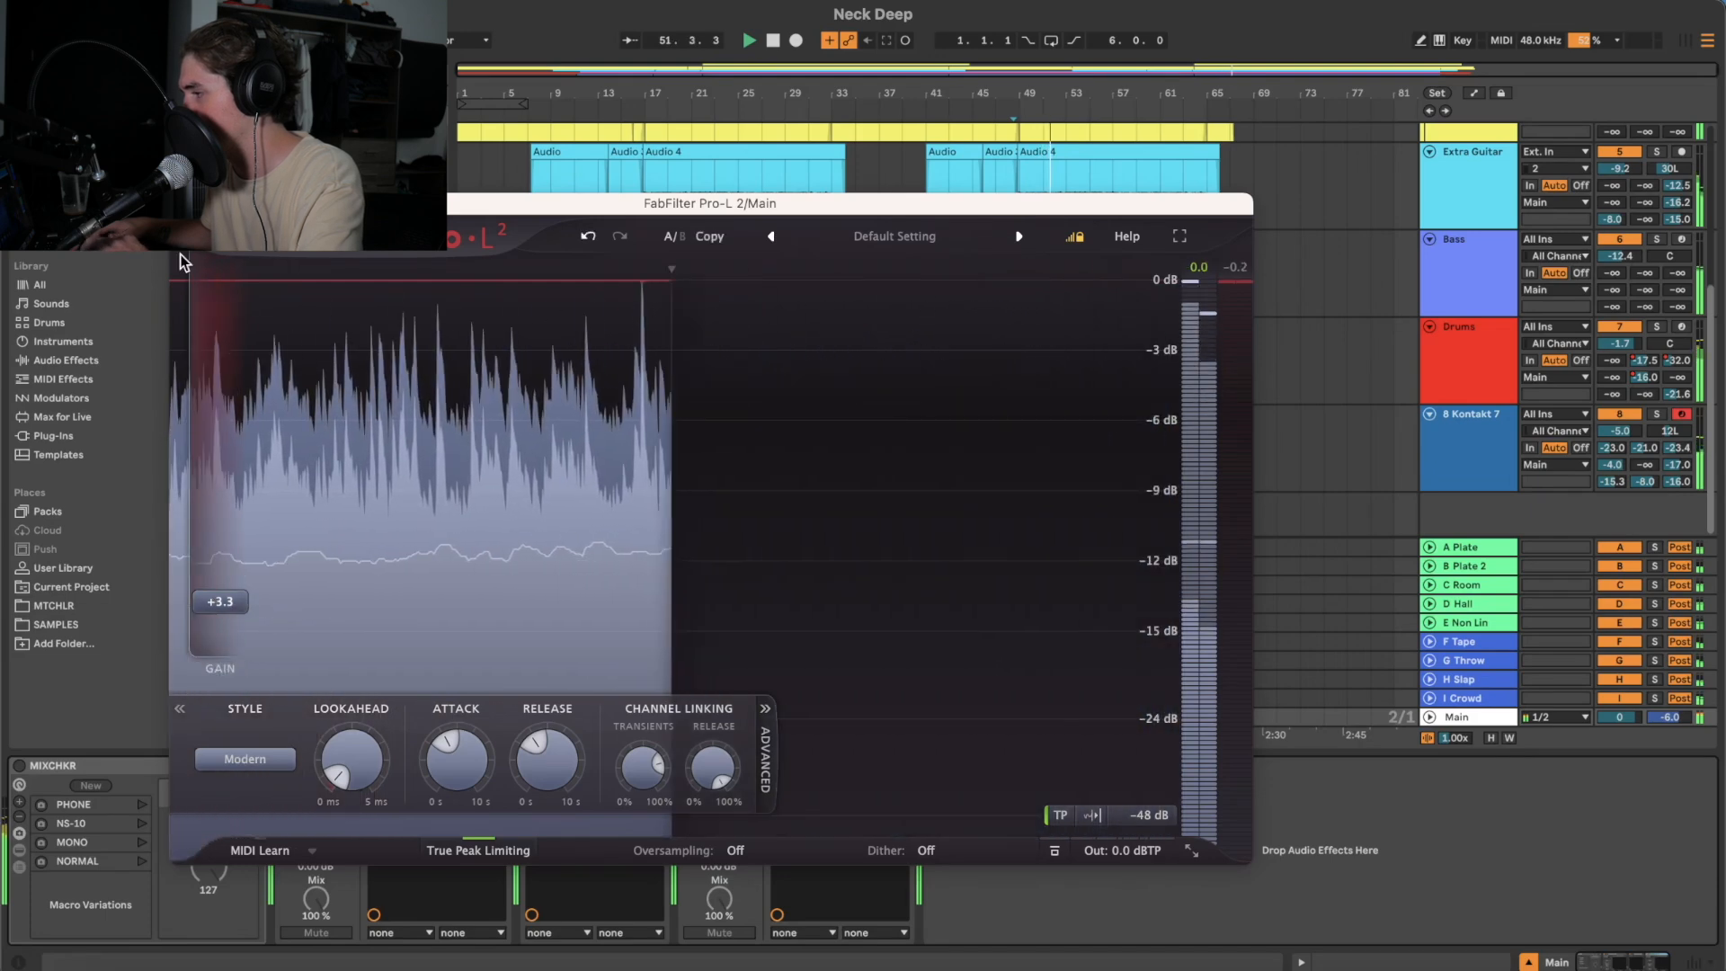
left_click(181, 203)
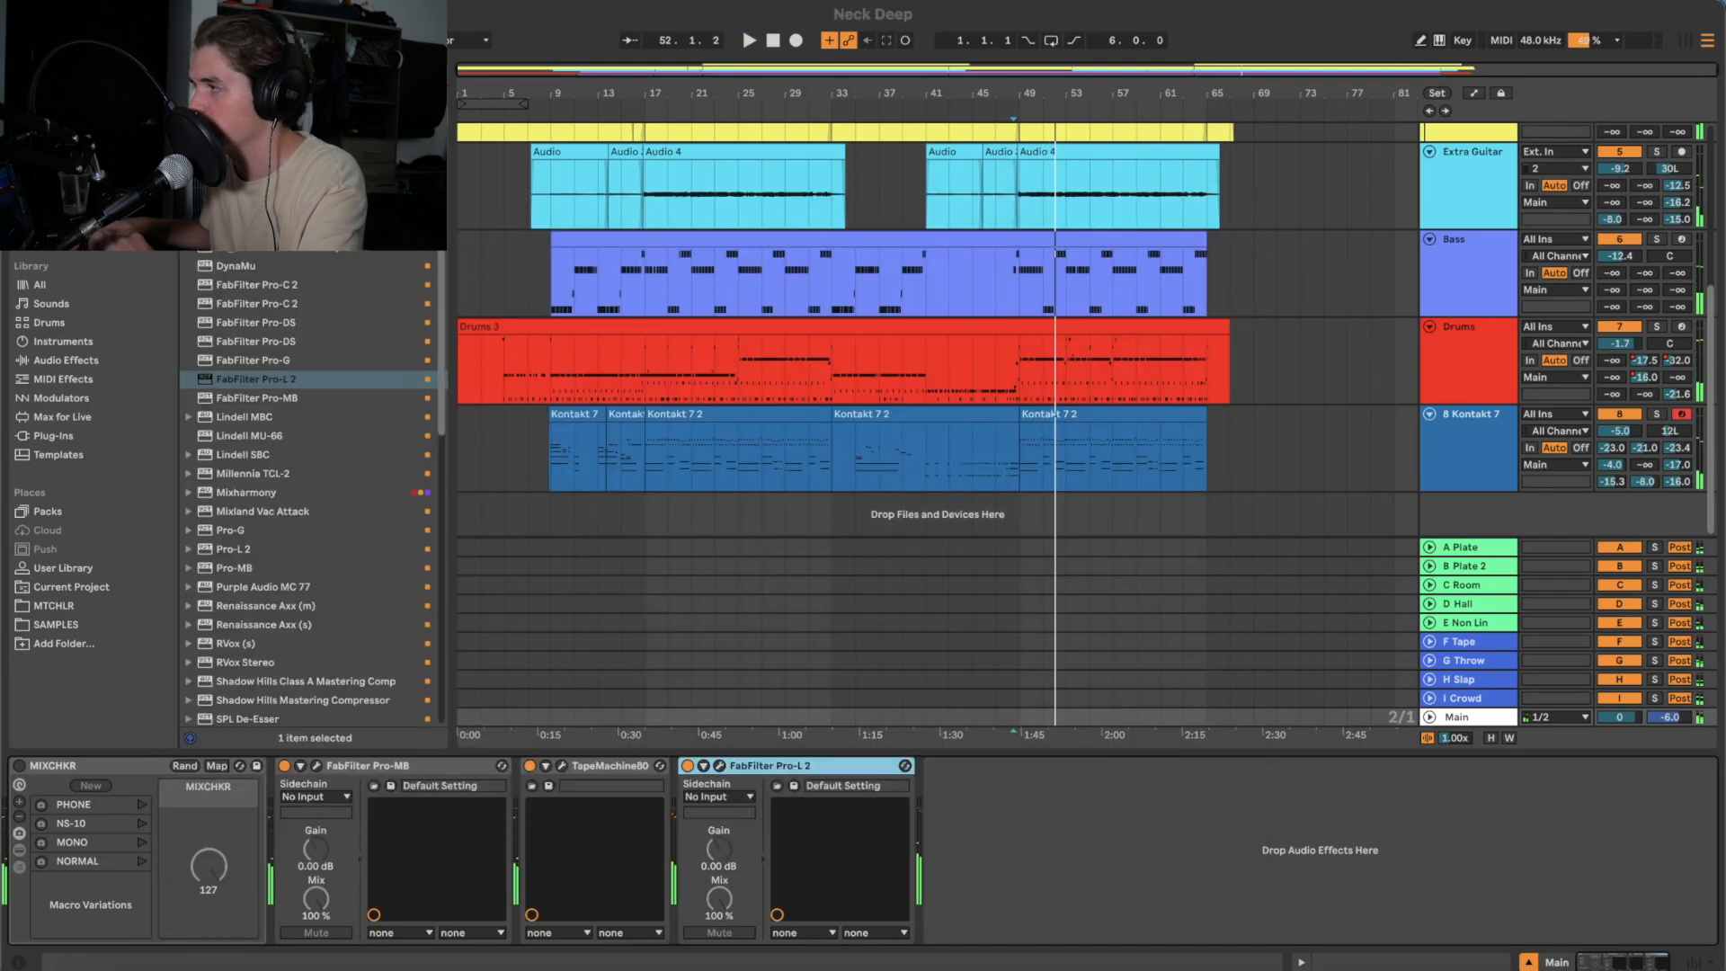
- Play the song from the start and hide the device view and the browser
left_click(465, 470)
key("space")
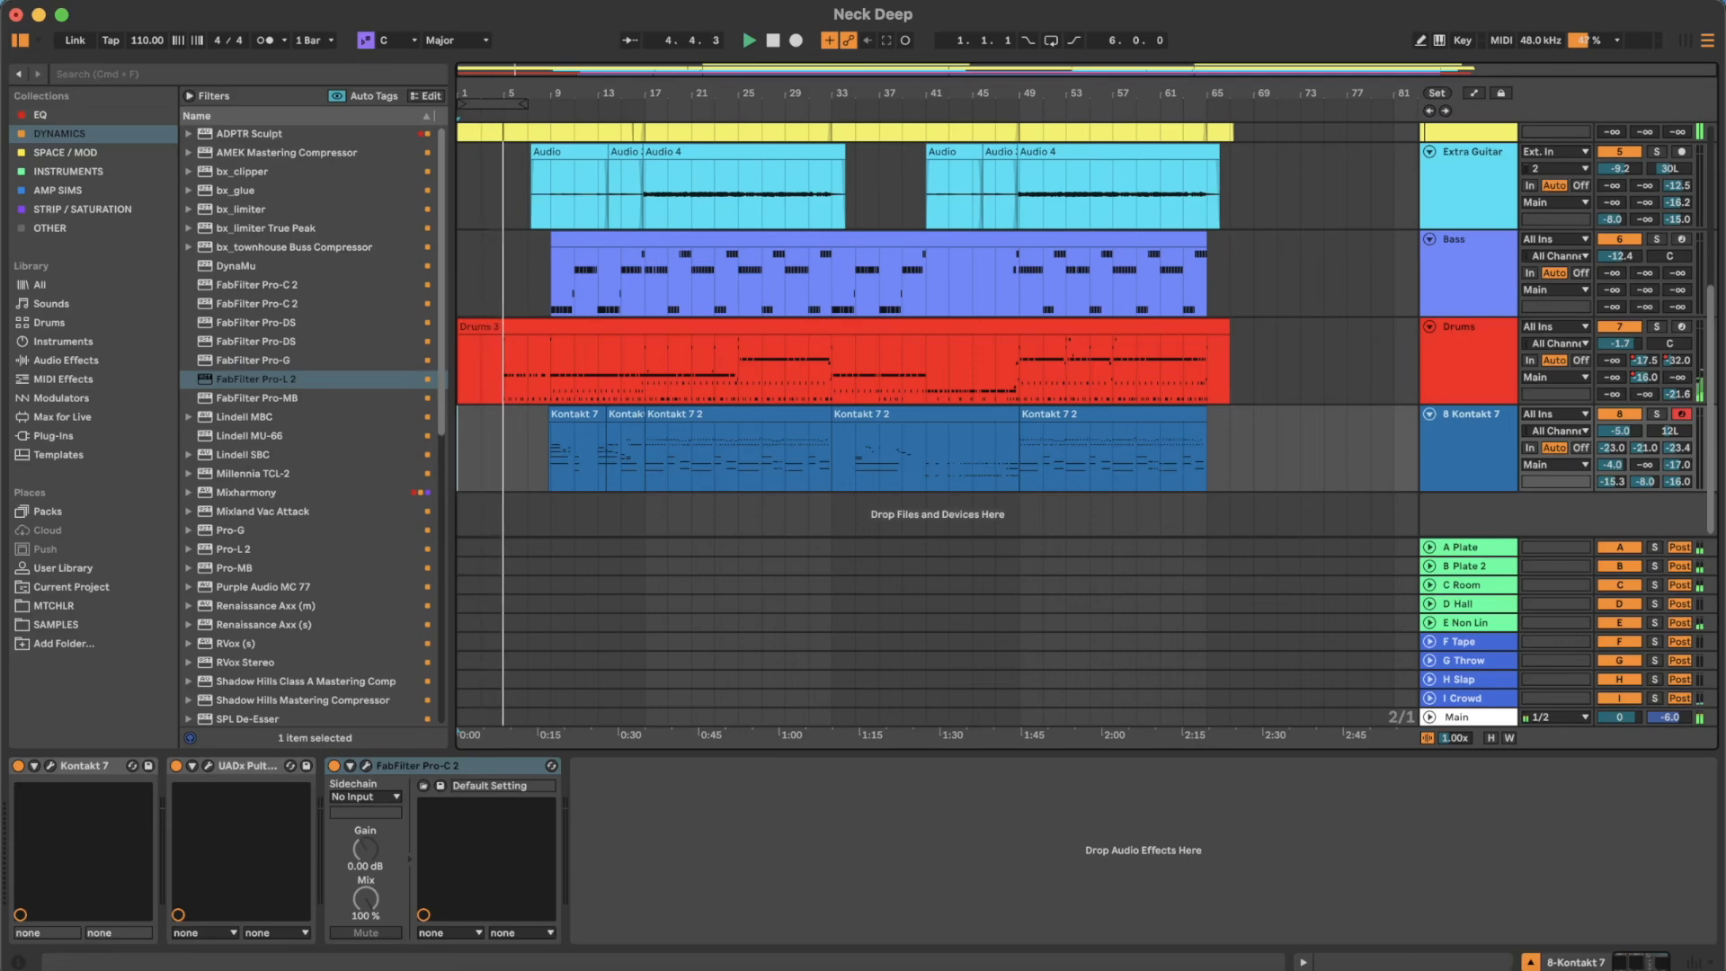
left_click(1531, 961)
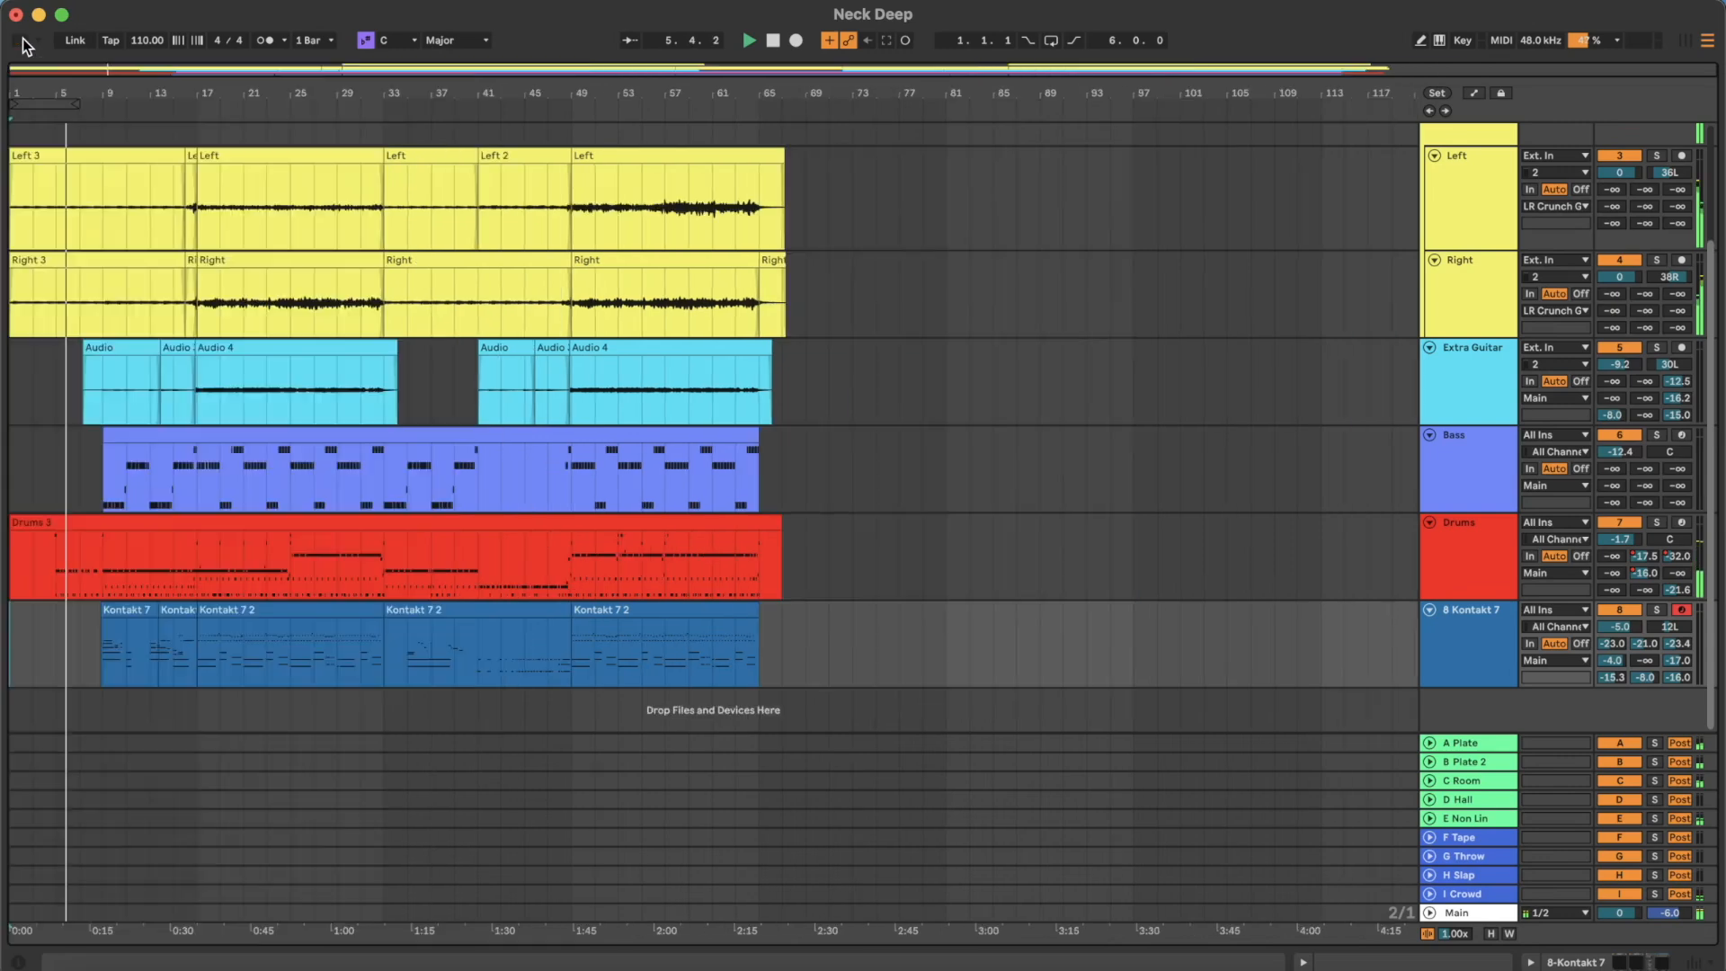
left_click(20, 39)
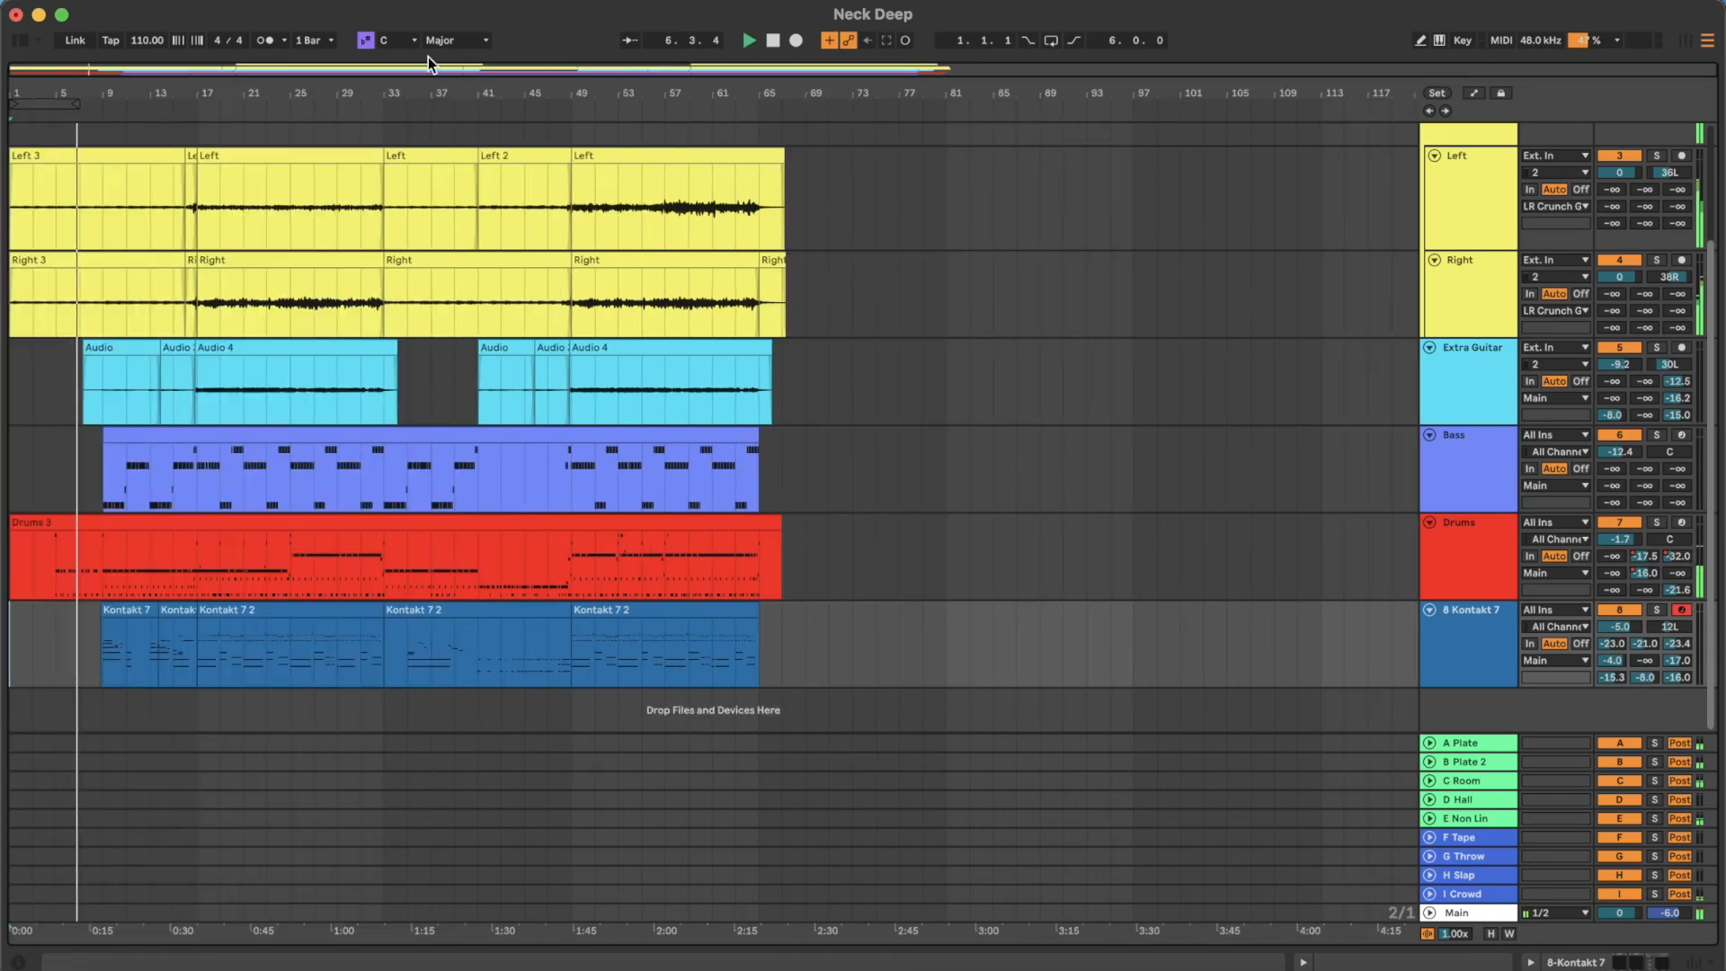
- Turn on Follow, zoom in on the timeline, and magnify the waveforms vertically to 19.3x
left_click(629, 39)
scroll(370, 214, "up", 10)
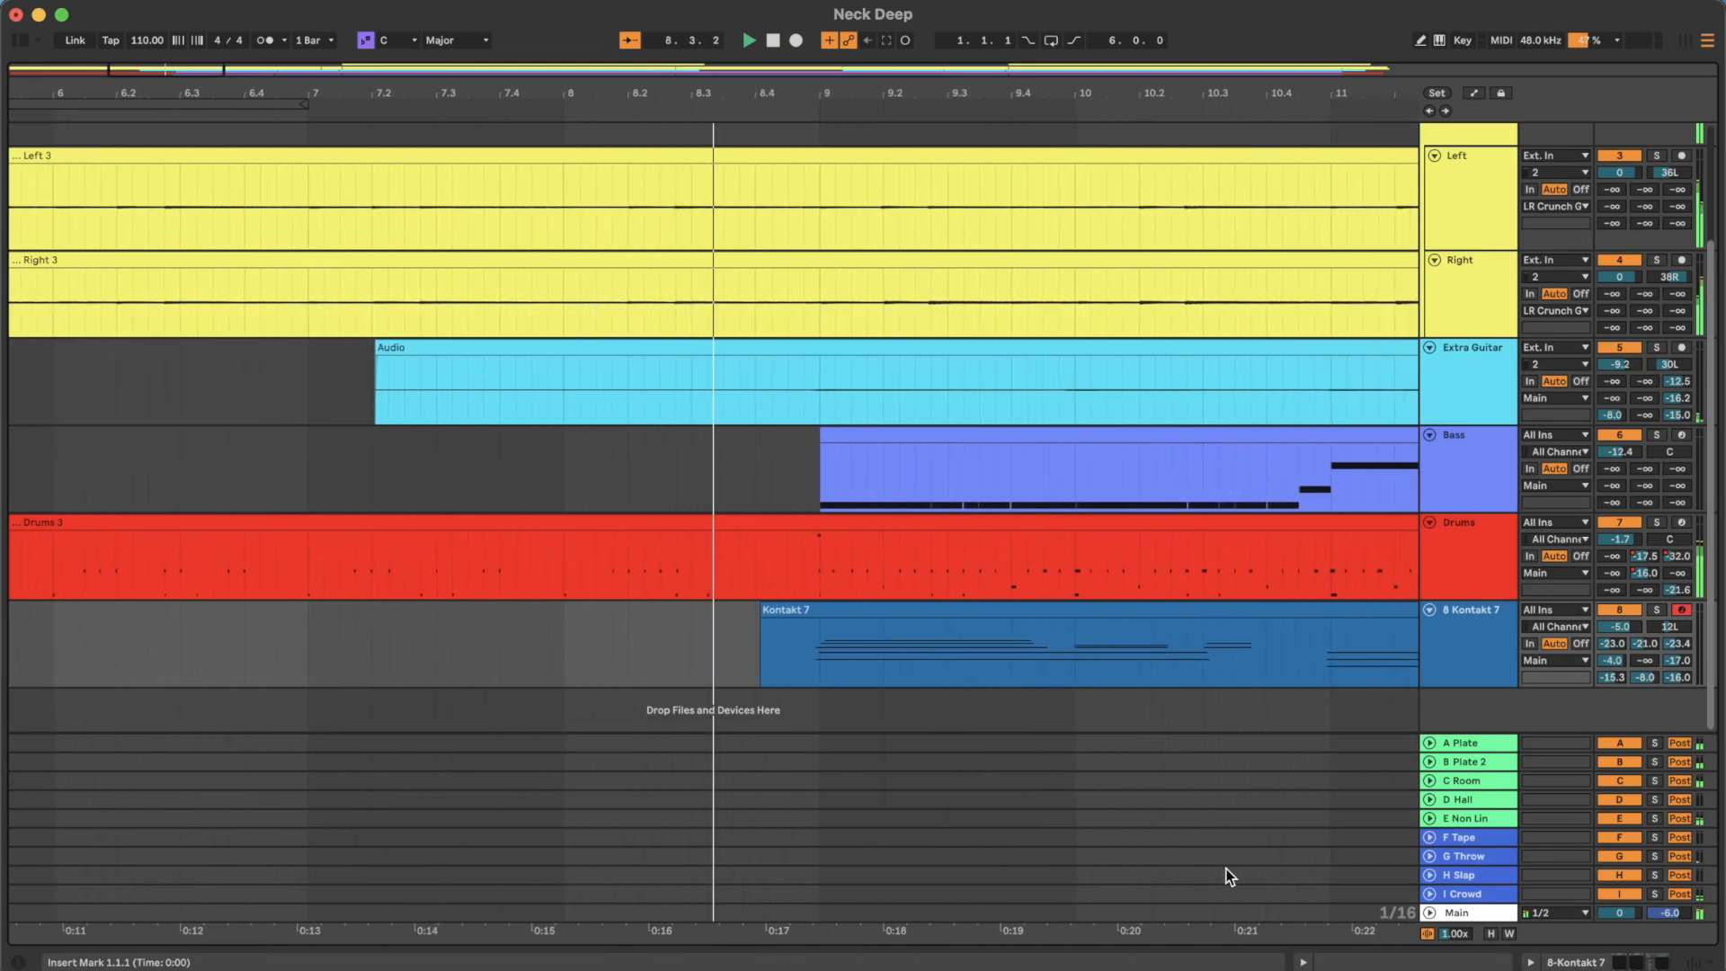
left_click_drag(1454, 934, 1466, 941)
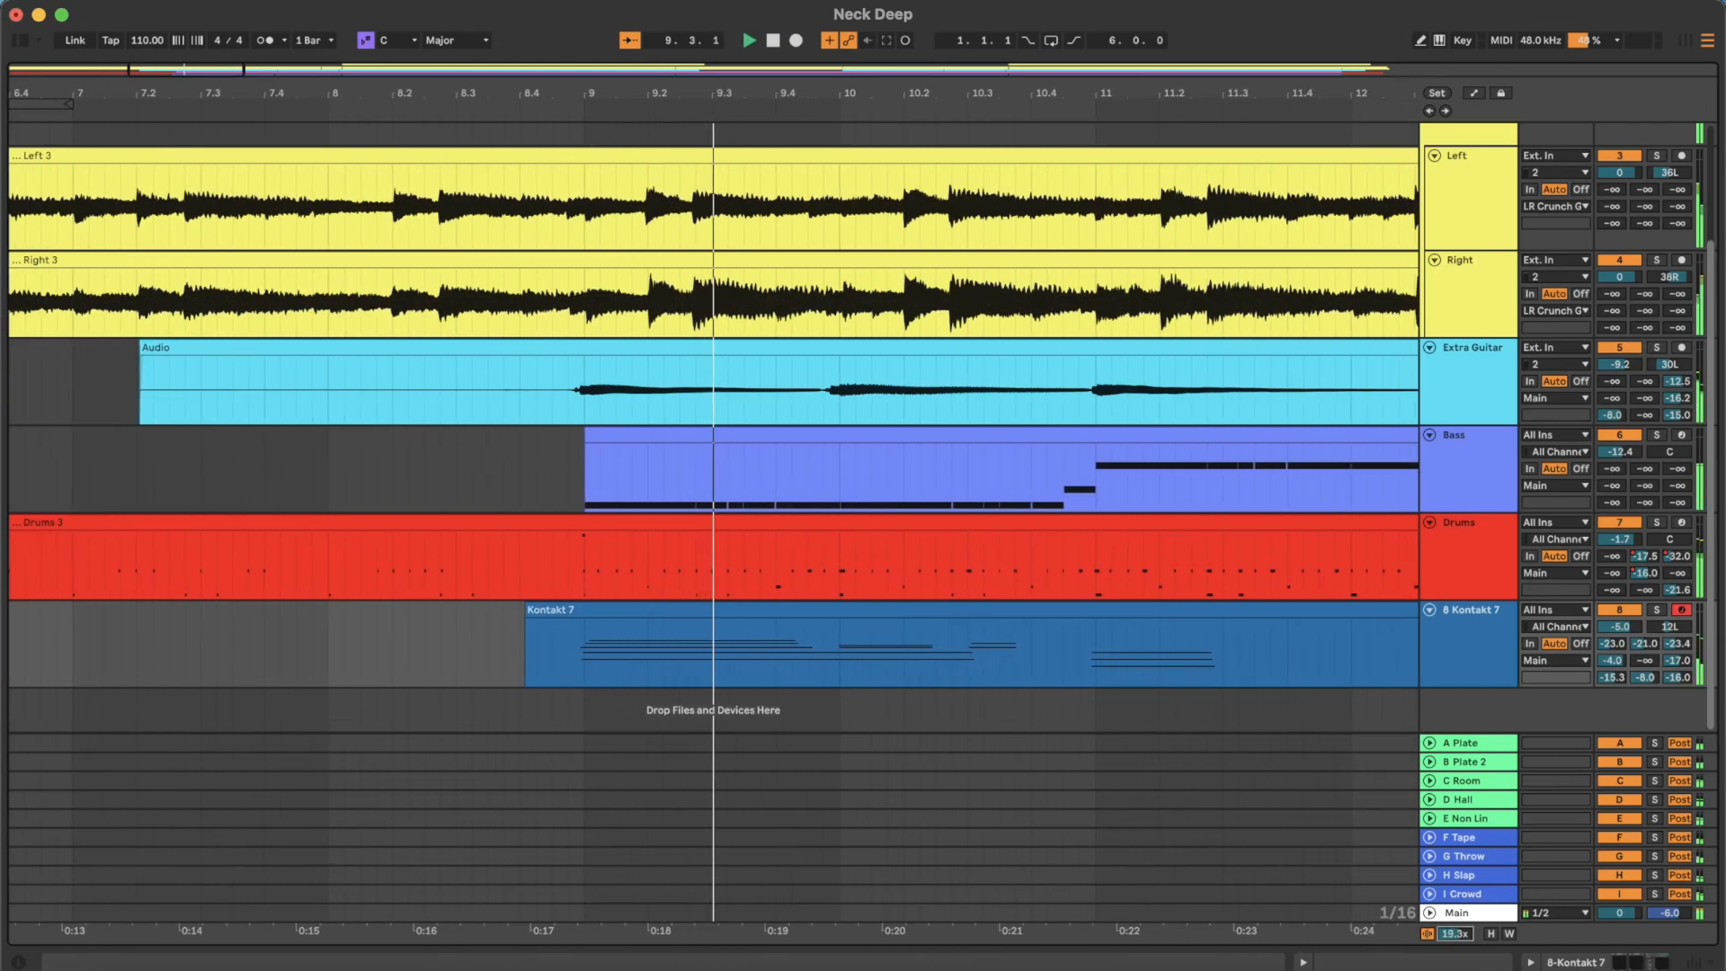